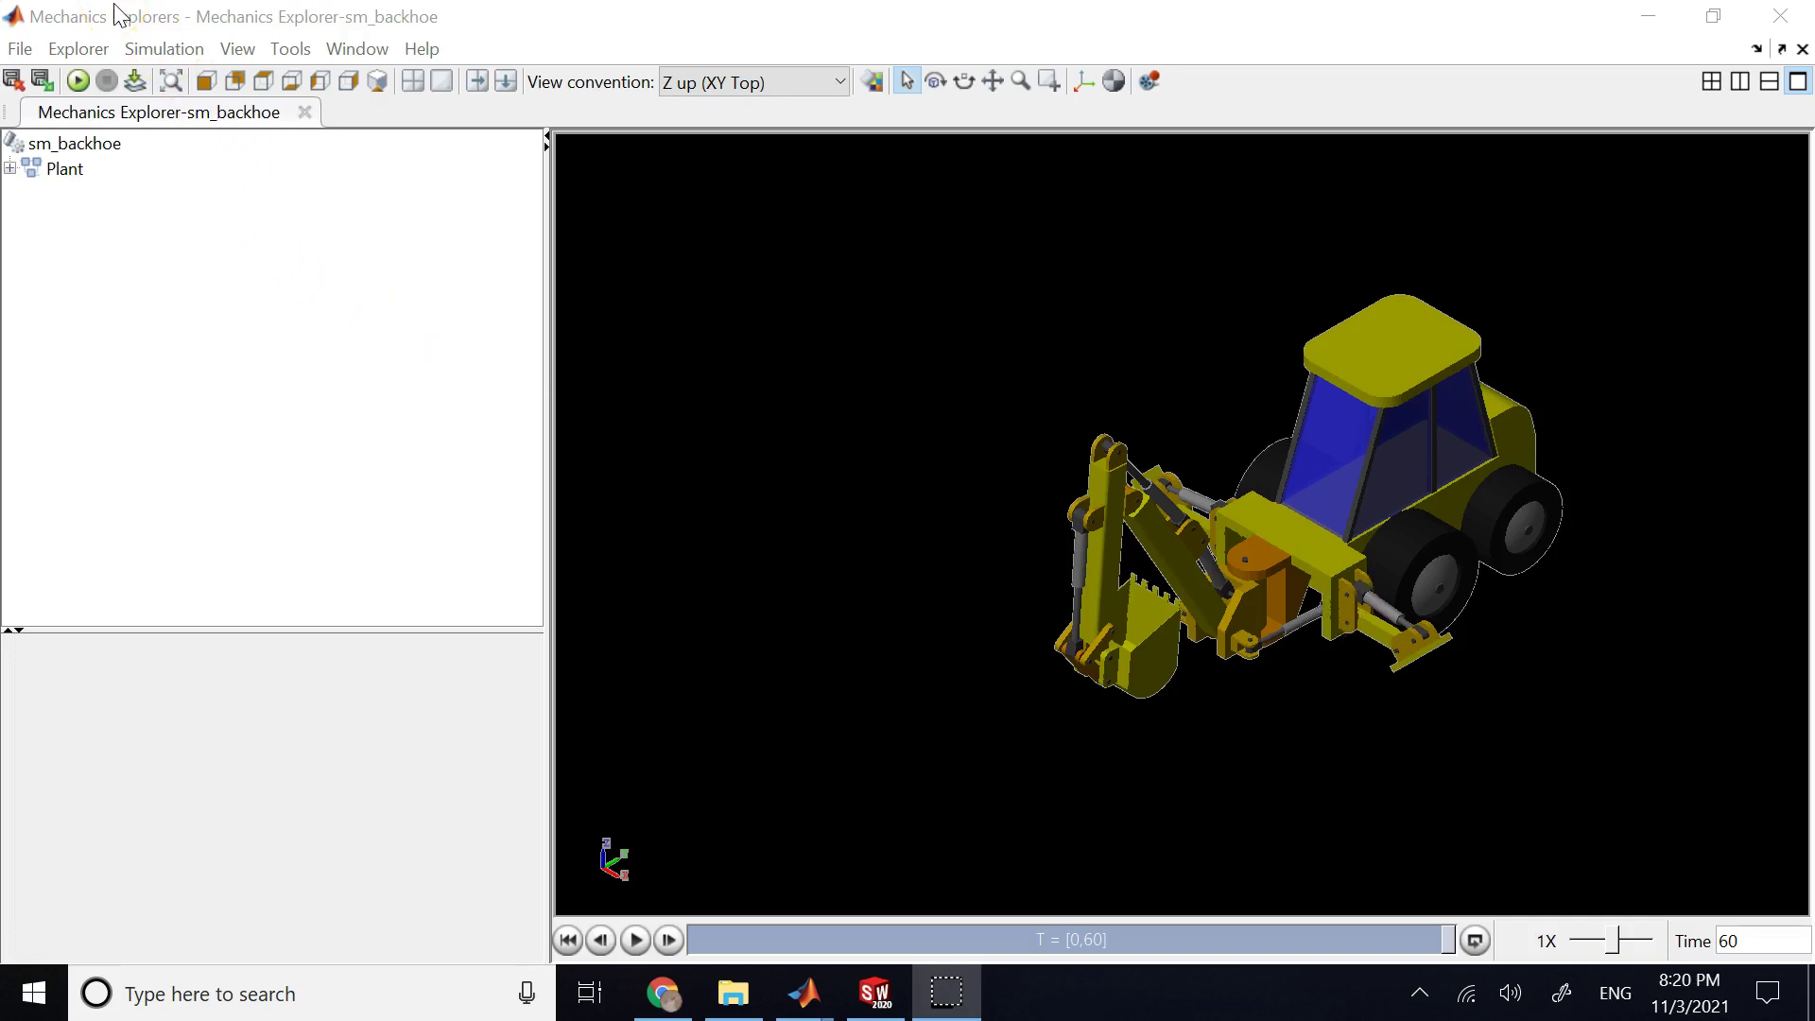
# - Create a new blank Simulink model from the Simulink Start Page
pyautogui.moveTo(803, 1000)
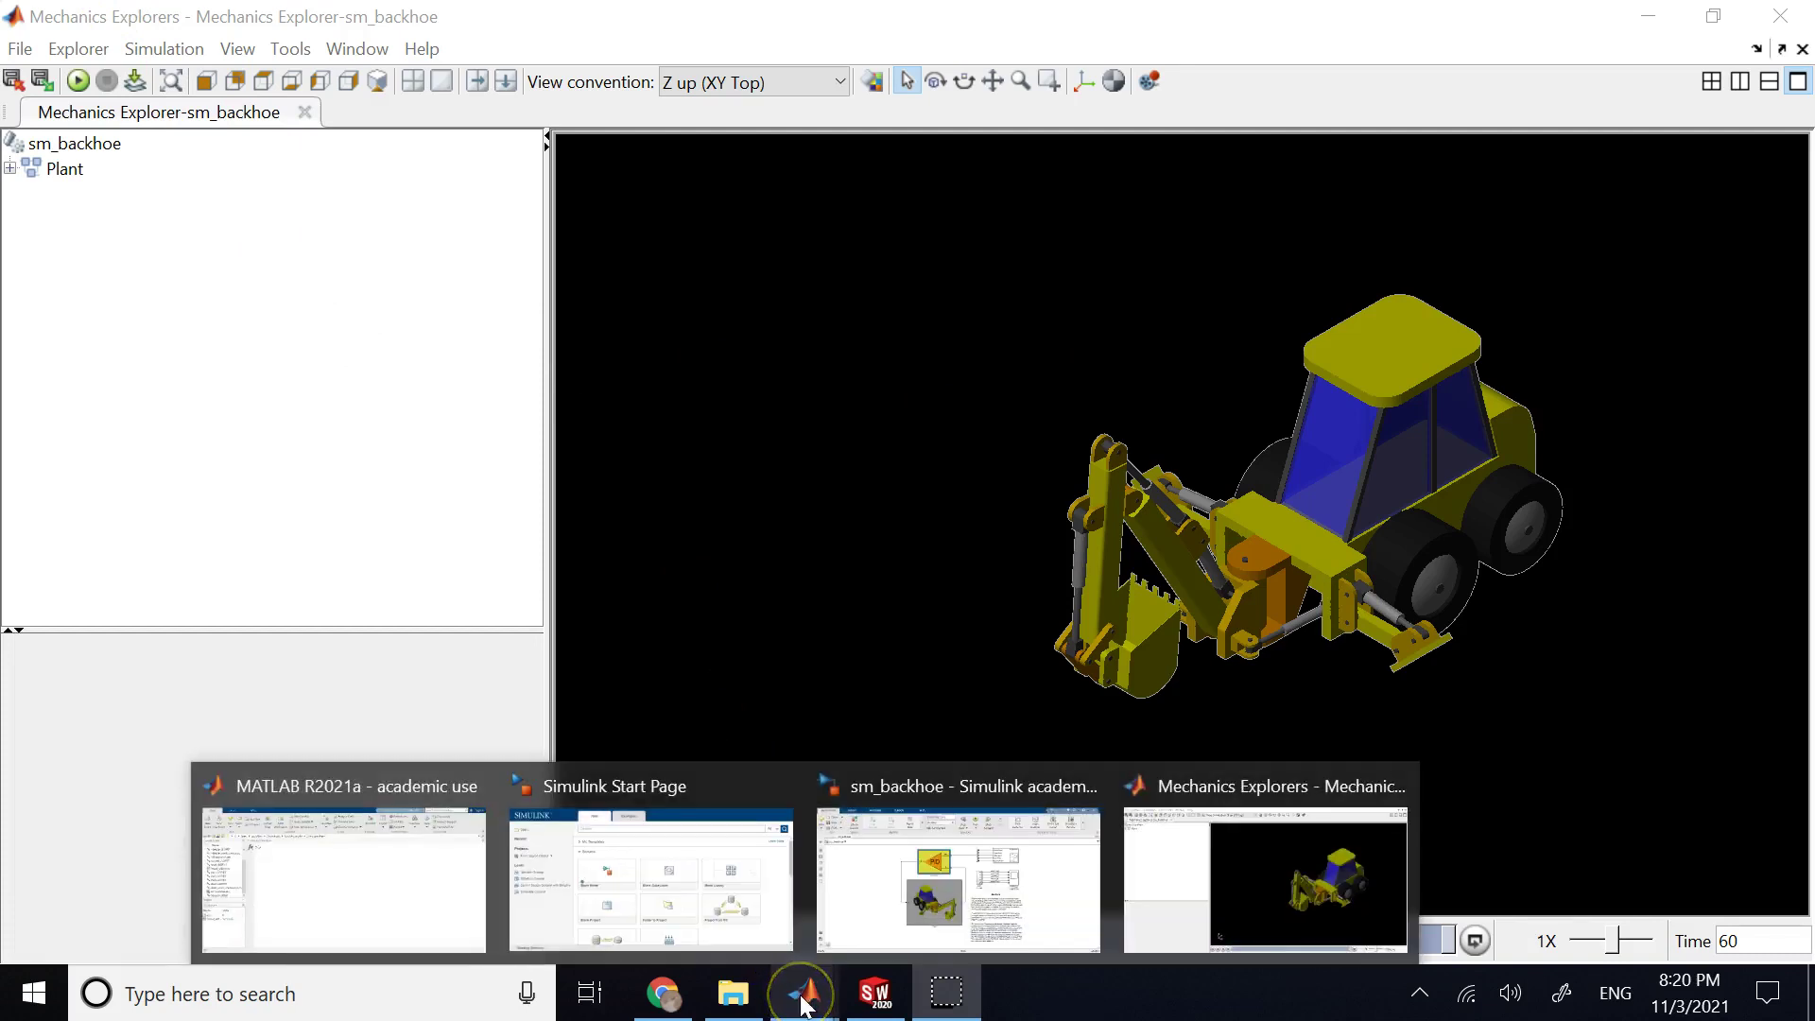
pyautogui.click(668, 801)
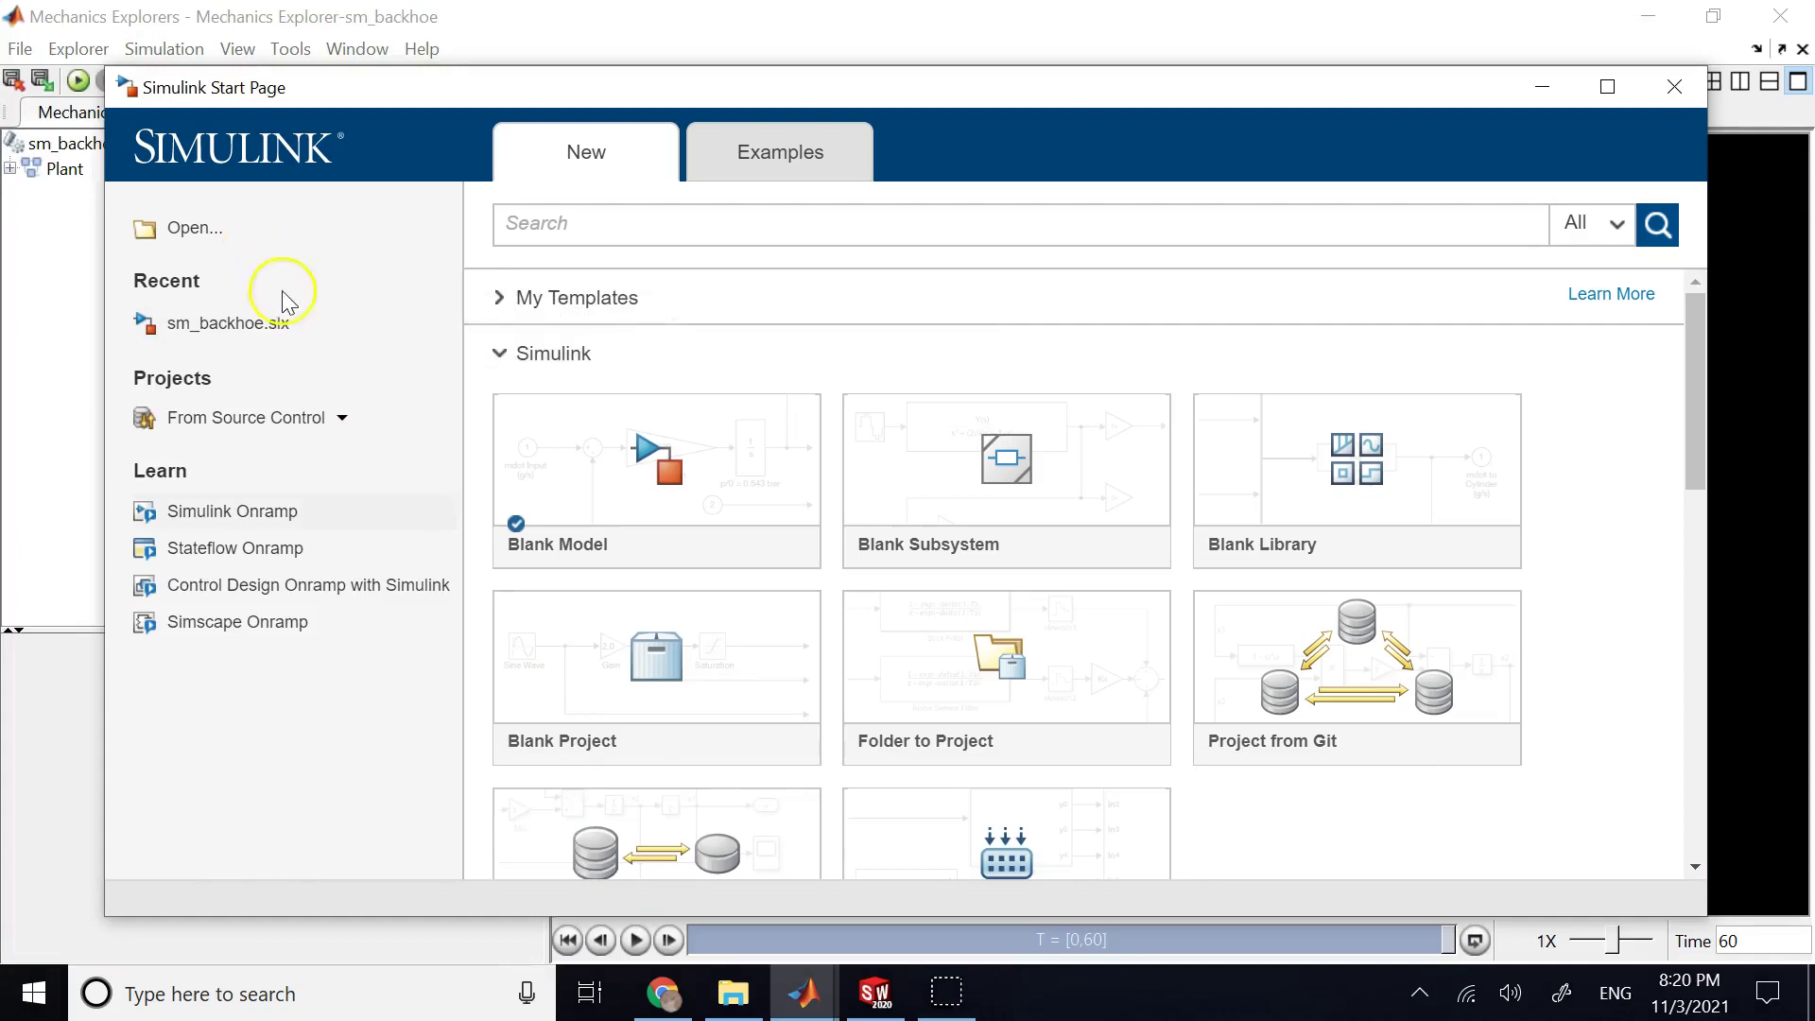
pyautogui.click(809, 308)
pyautogui.click(556, 454)
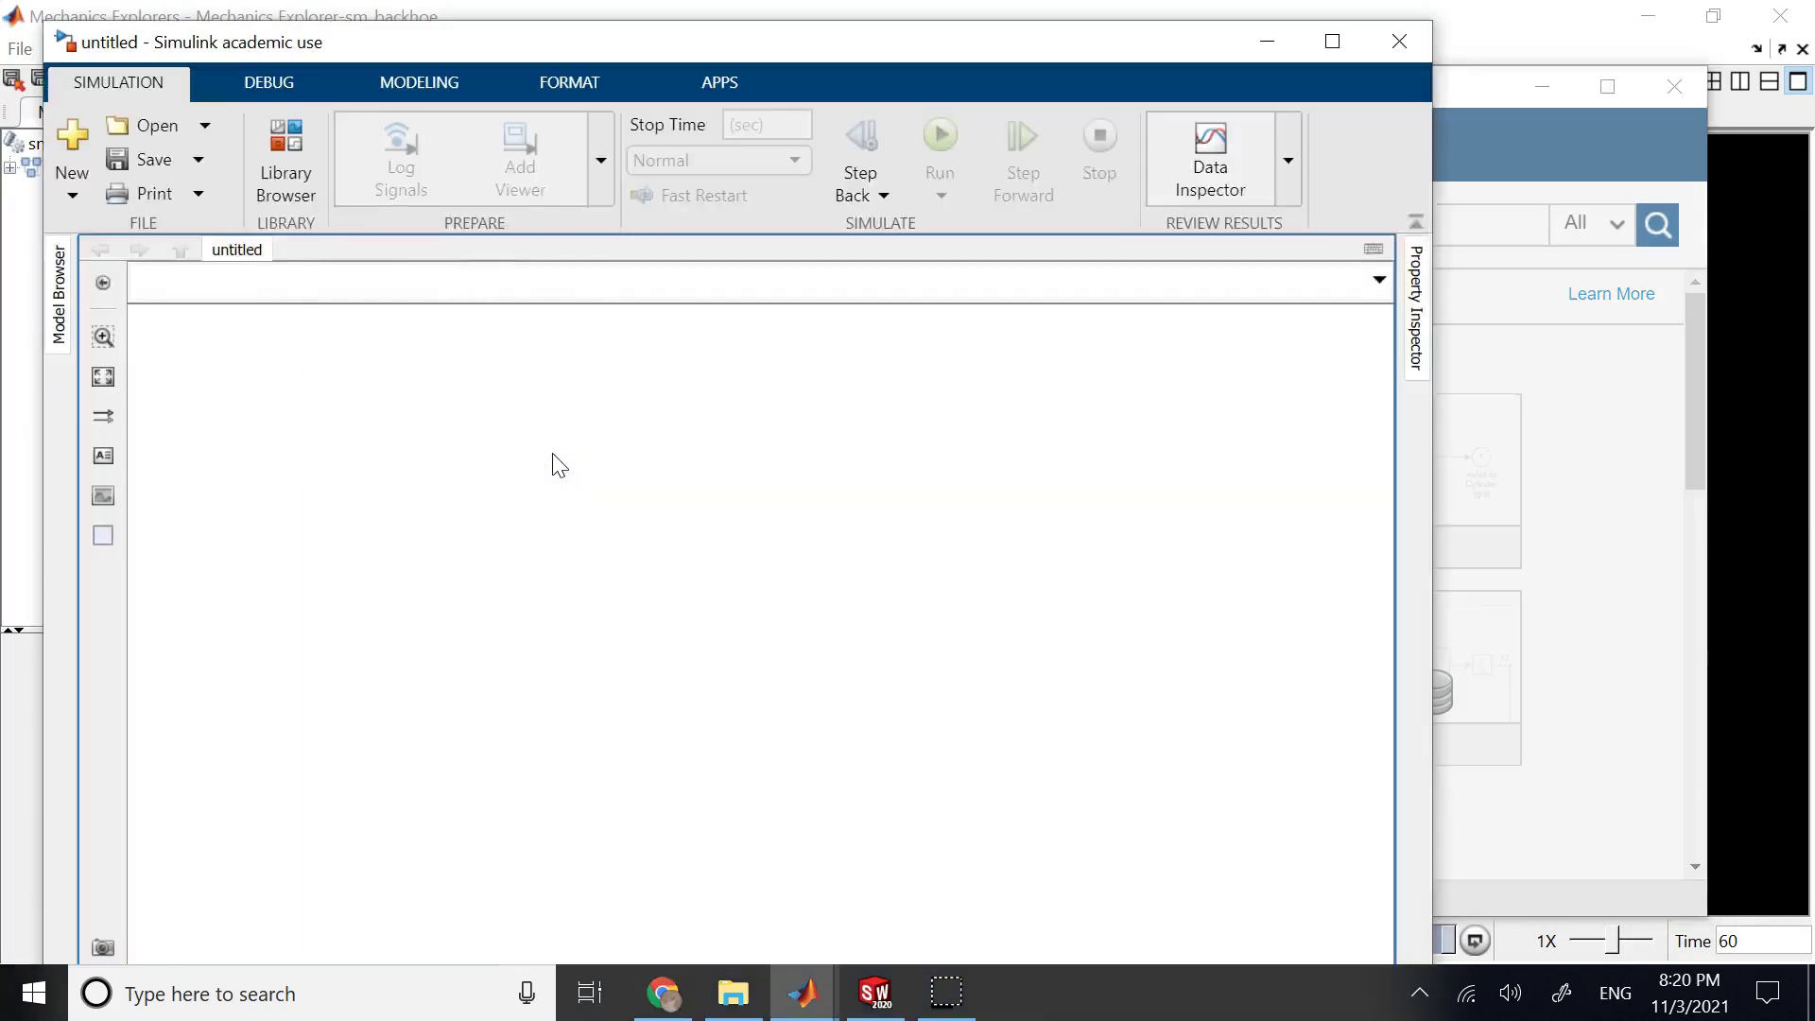
# - Open the Simulink Library Browser and maximize both the untitled model window and the browser
pyautogui.click(293, 140)
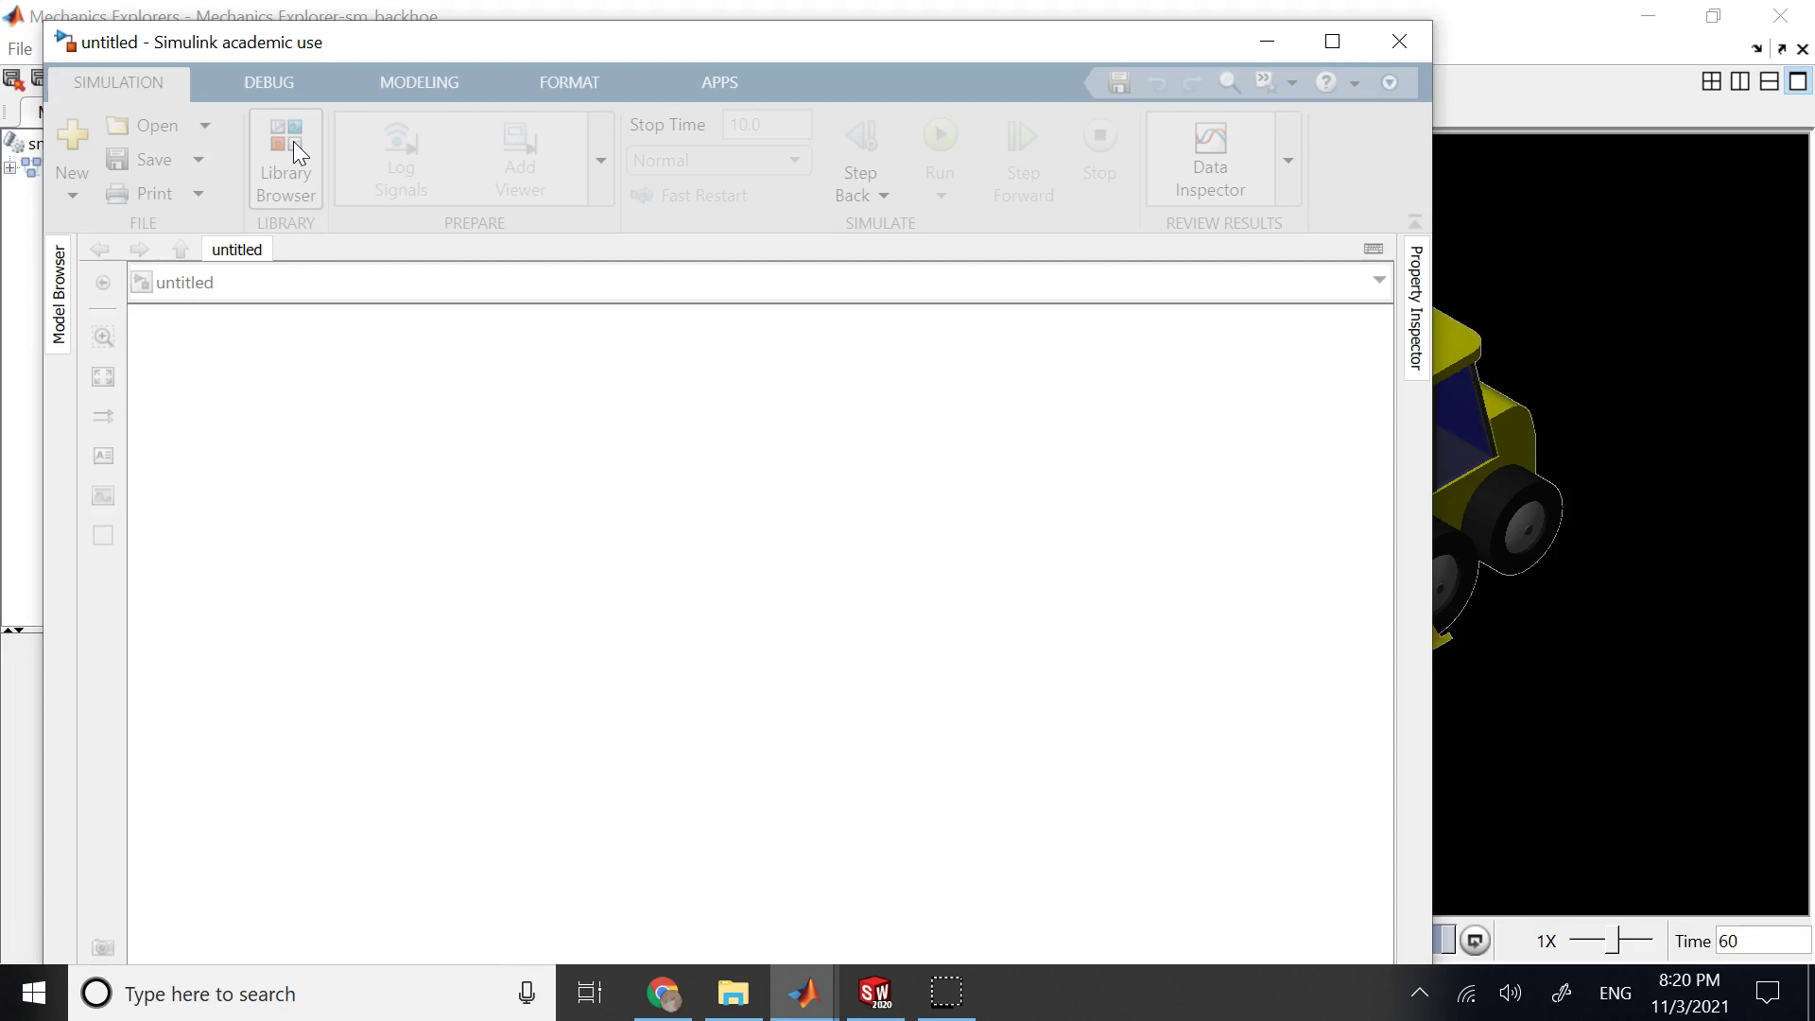
pyautogui.click(293, 142)
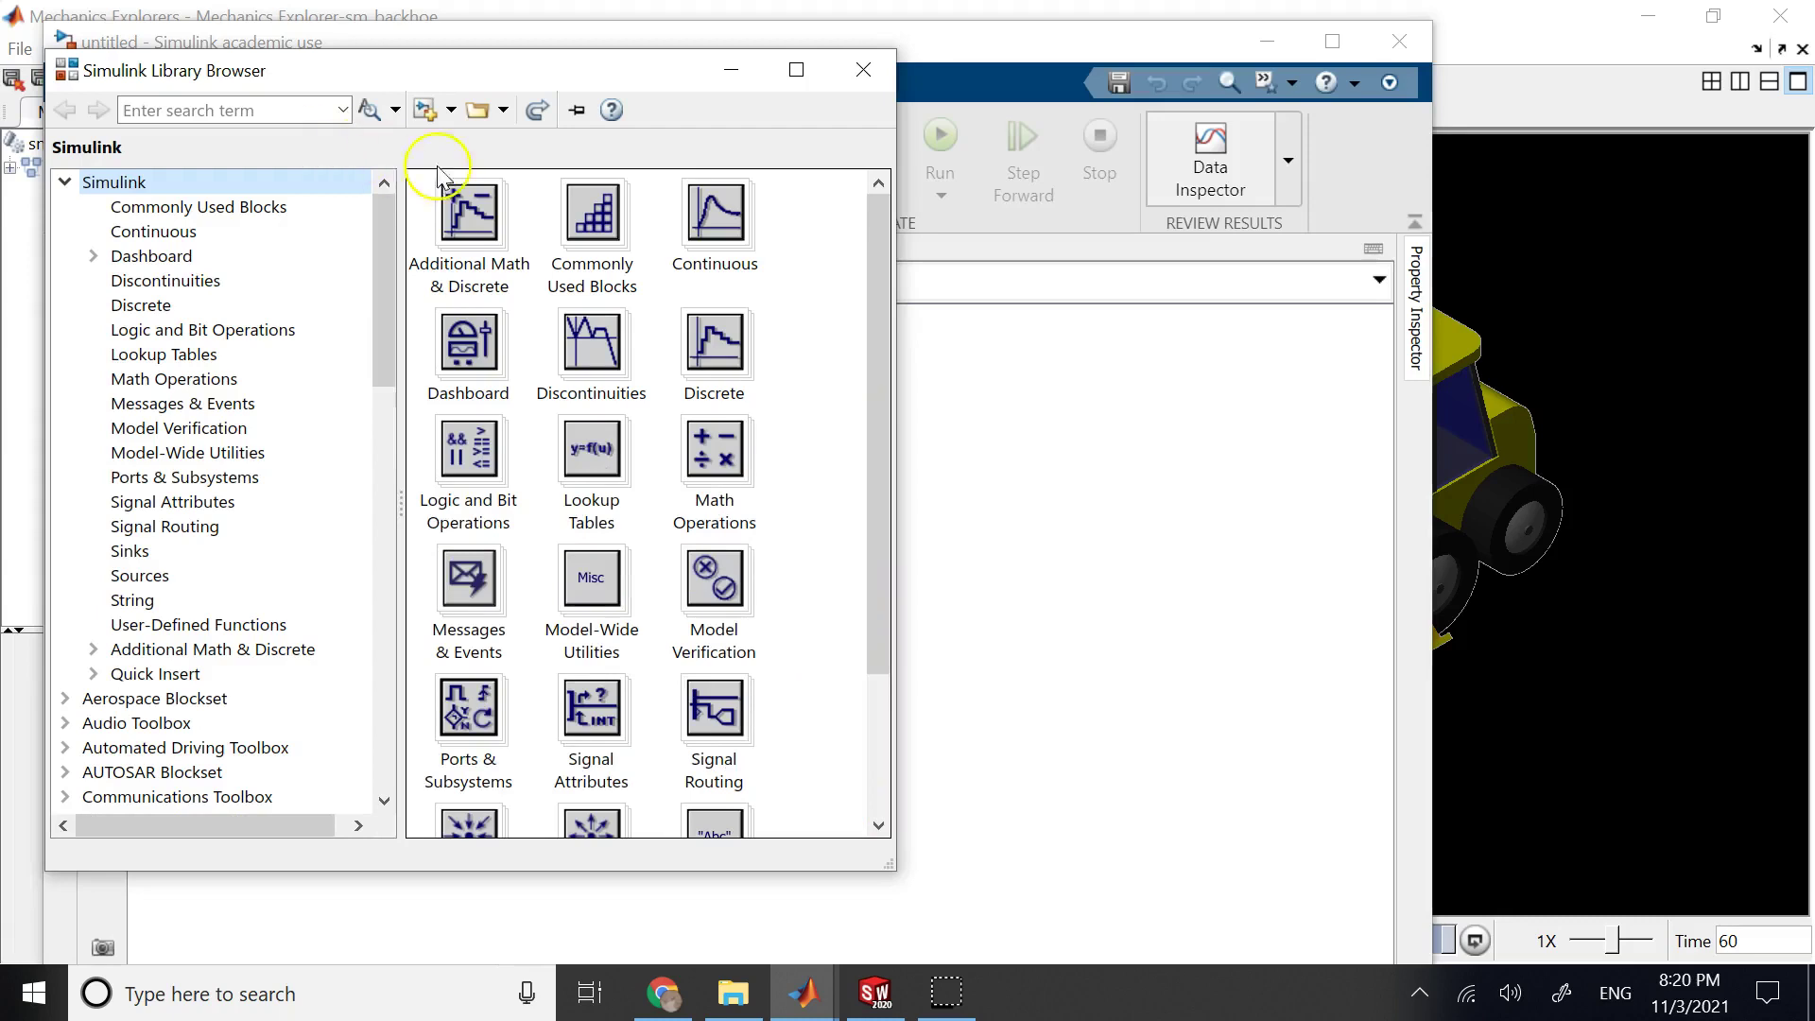
pyautogui.click(1332, 41)
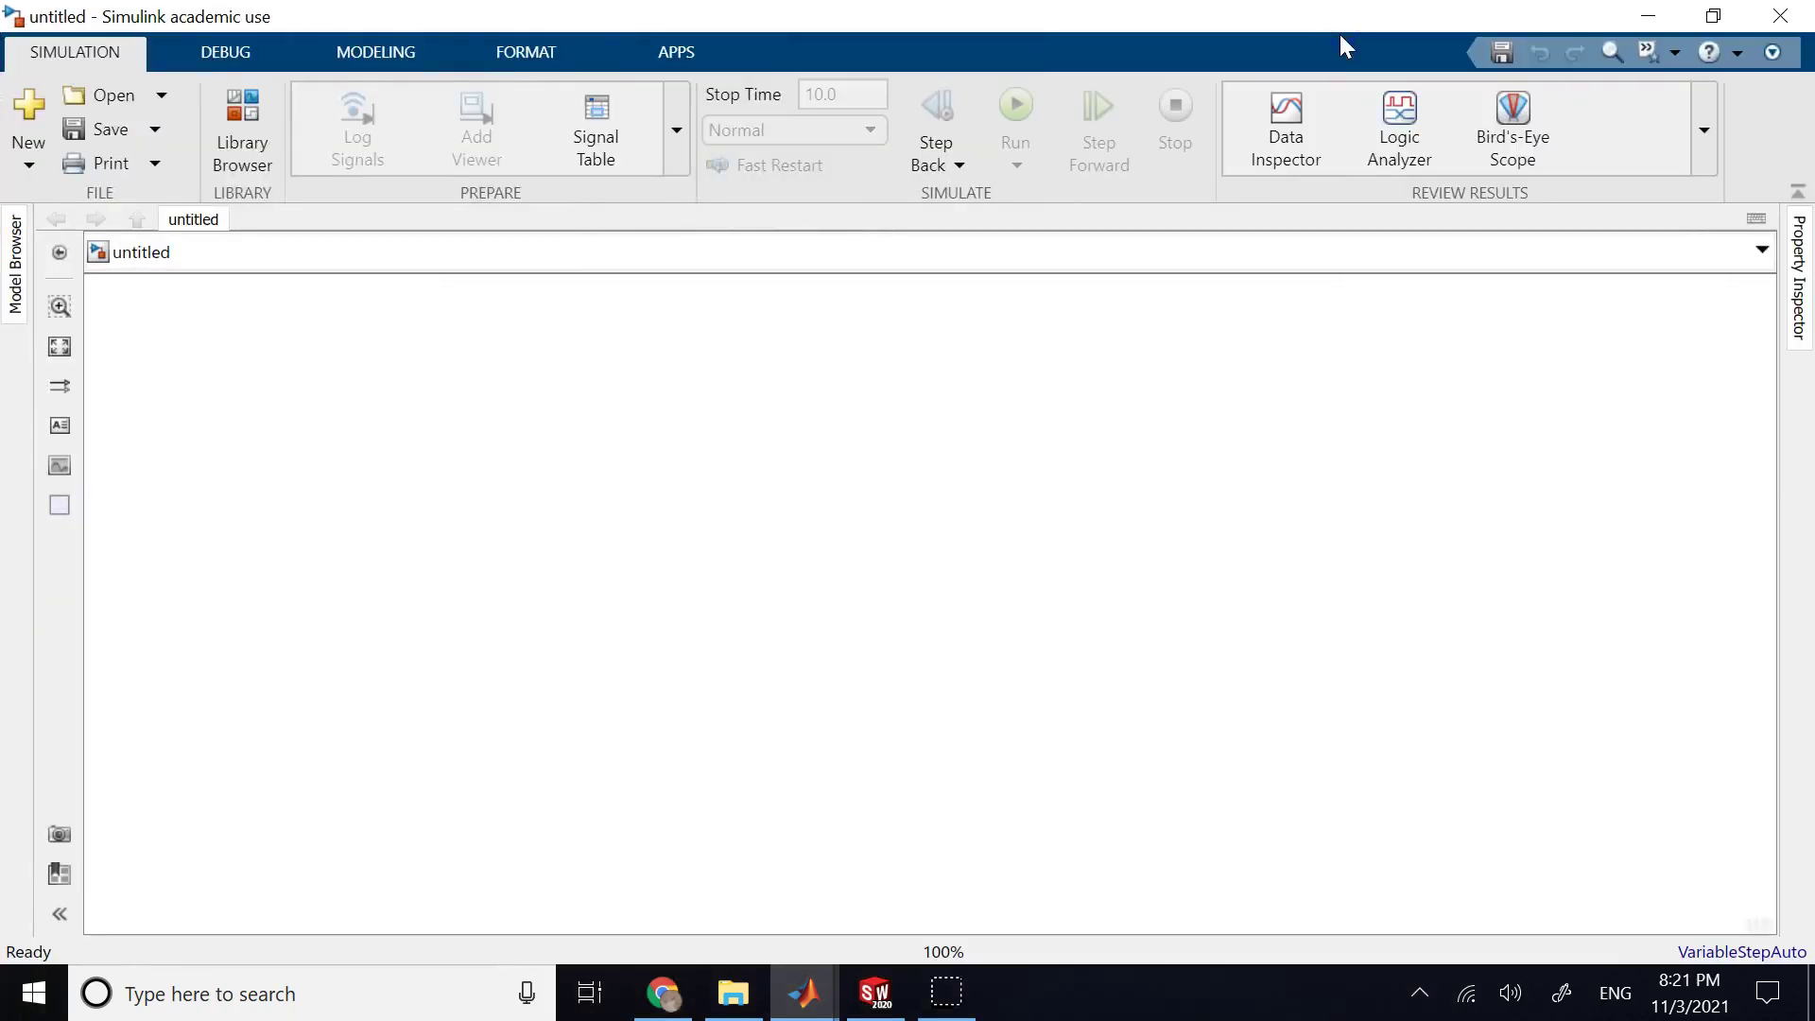
pyautogui.click(825, 995)
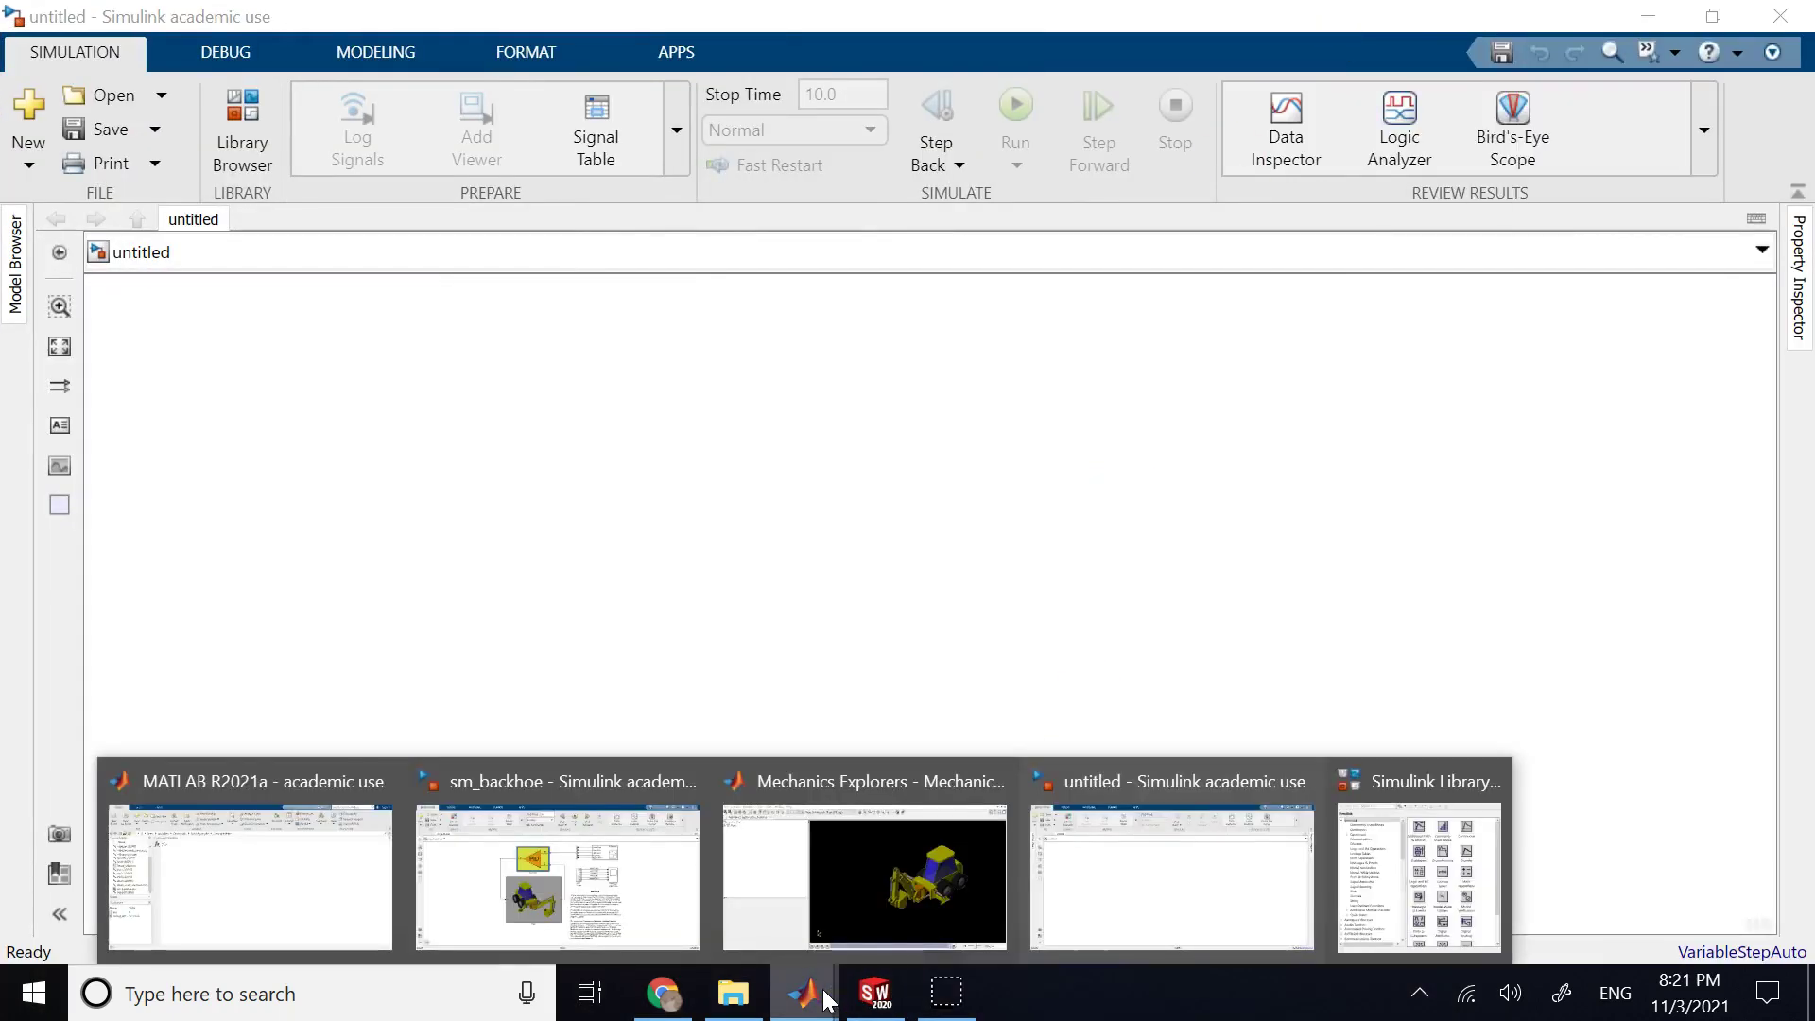
pyautogui.click(1361, 881)
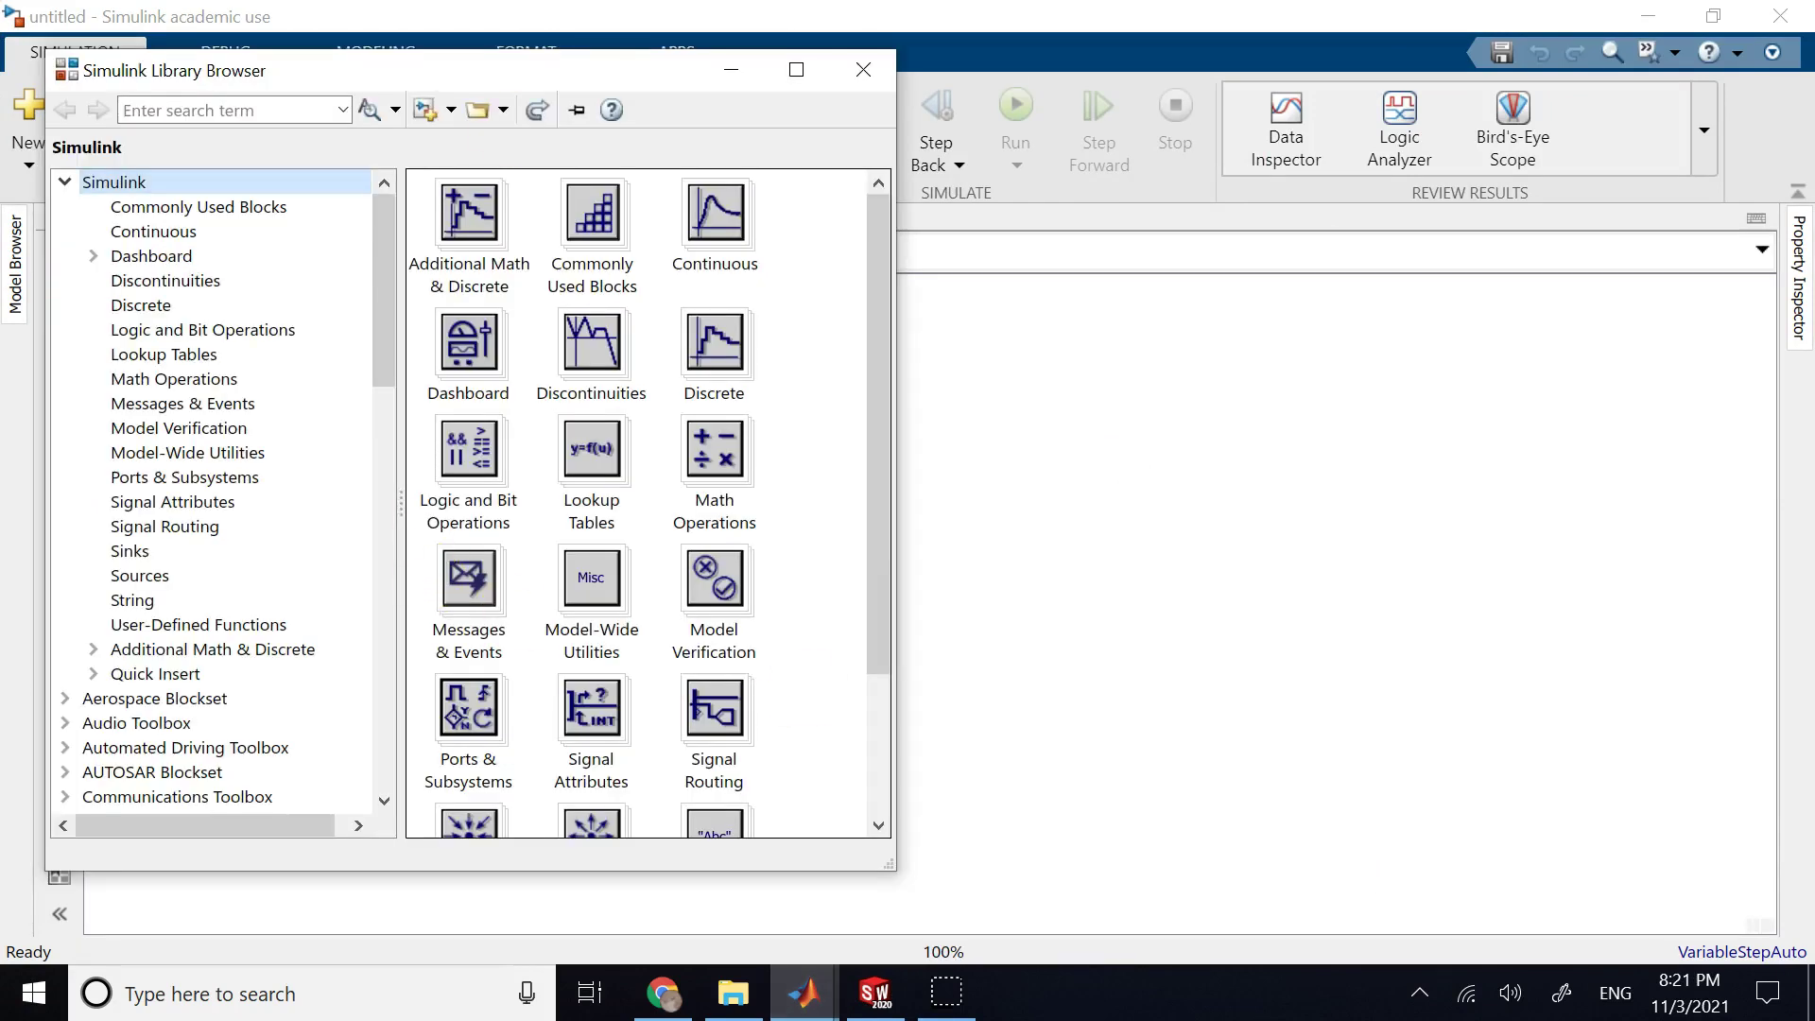
pyautogui.click(792, 72)
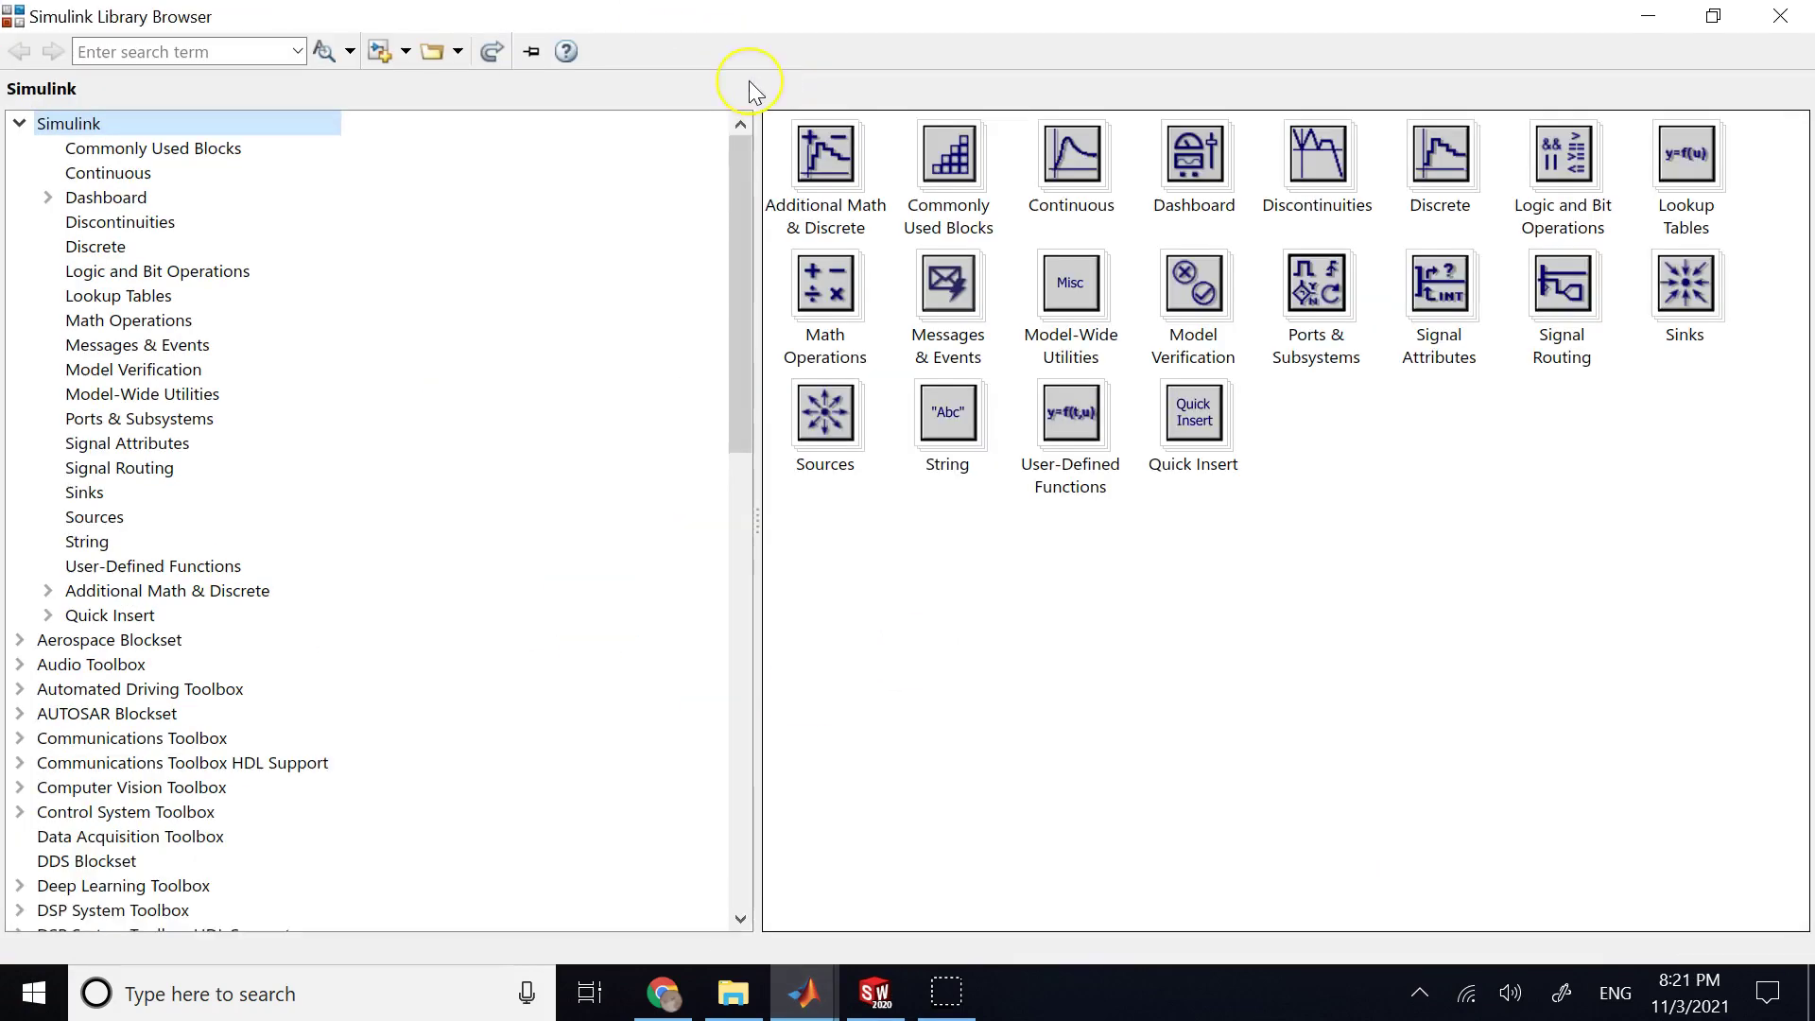
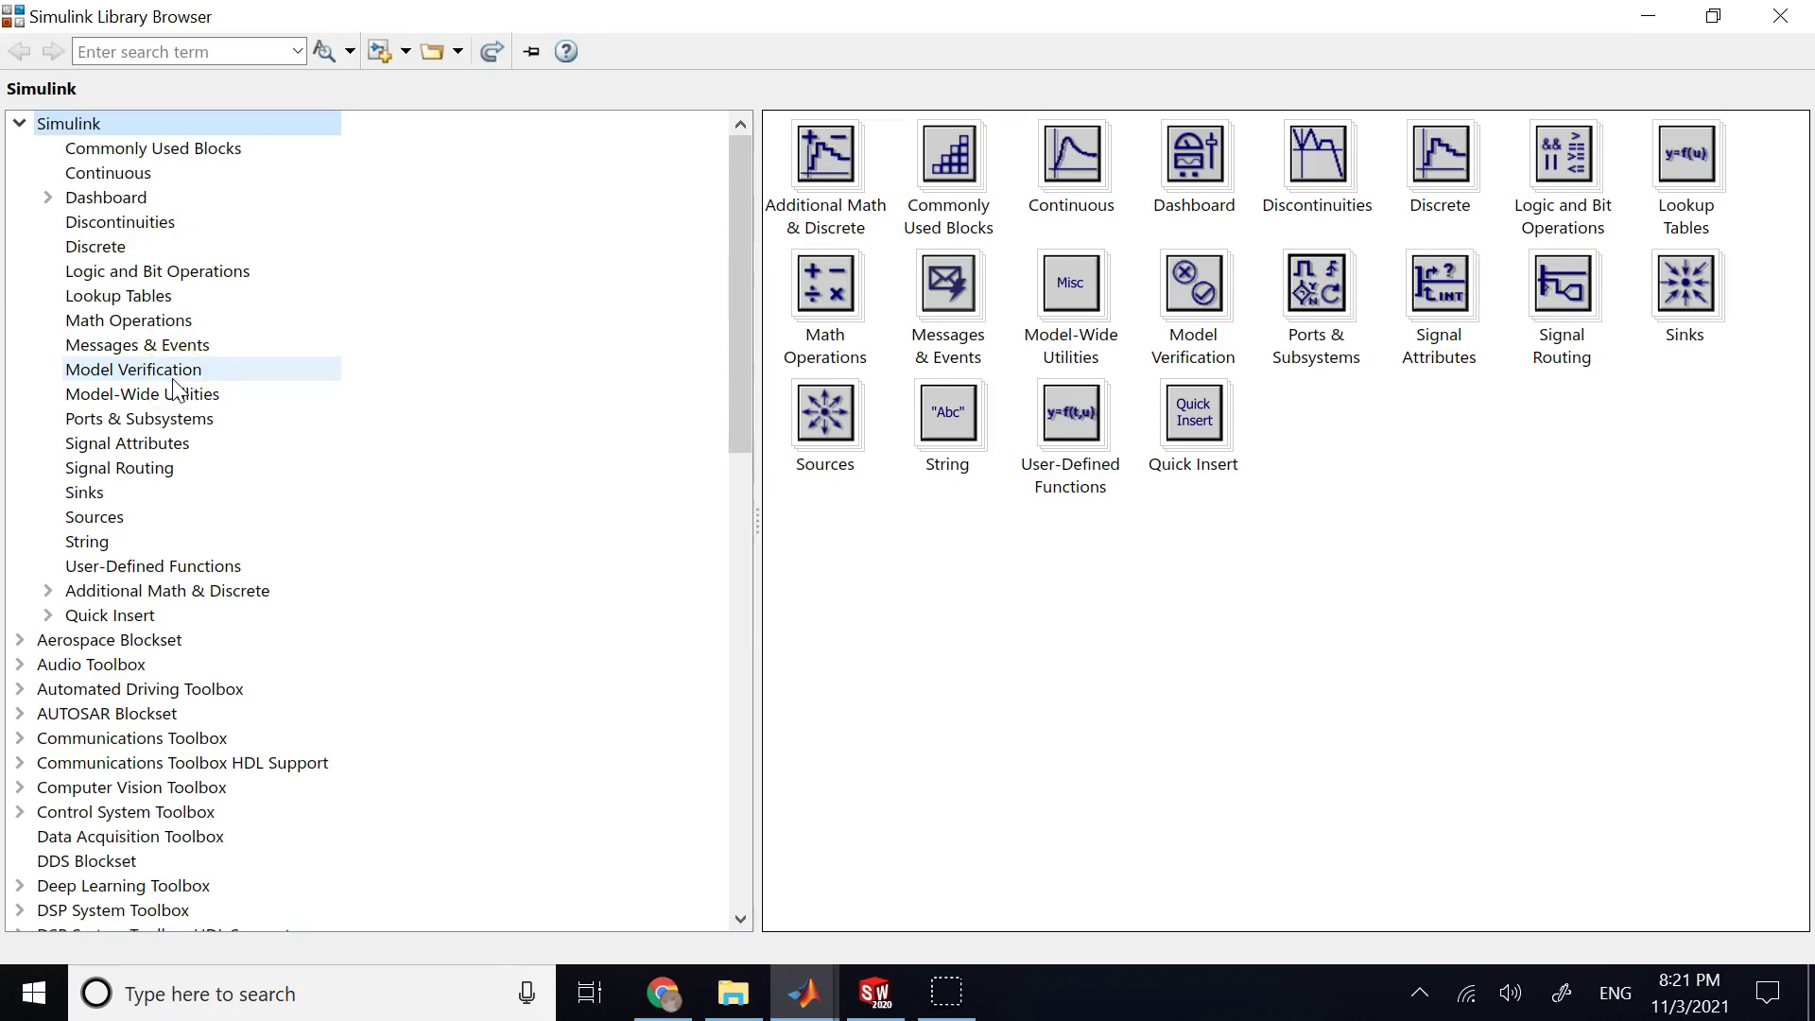
# - Find the Simscape library in the library tree and expand it and its Multibody sublibrary
pyautogui.scroll(-3, 127, 605)
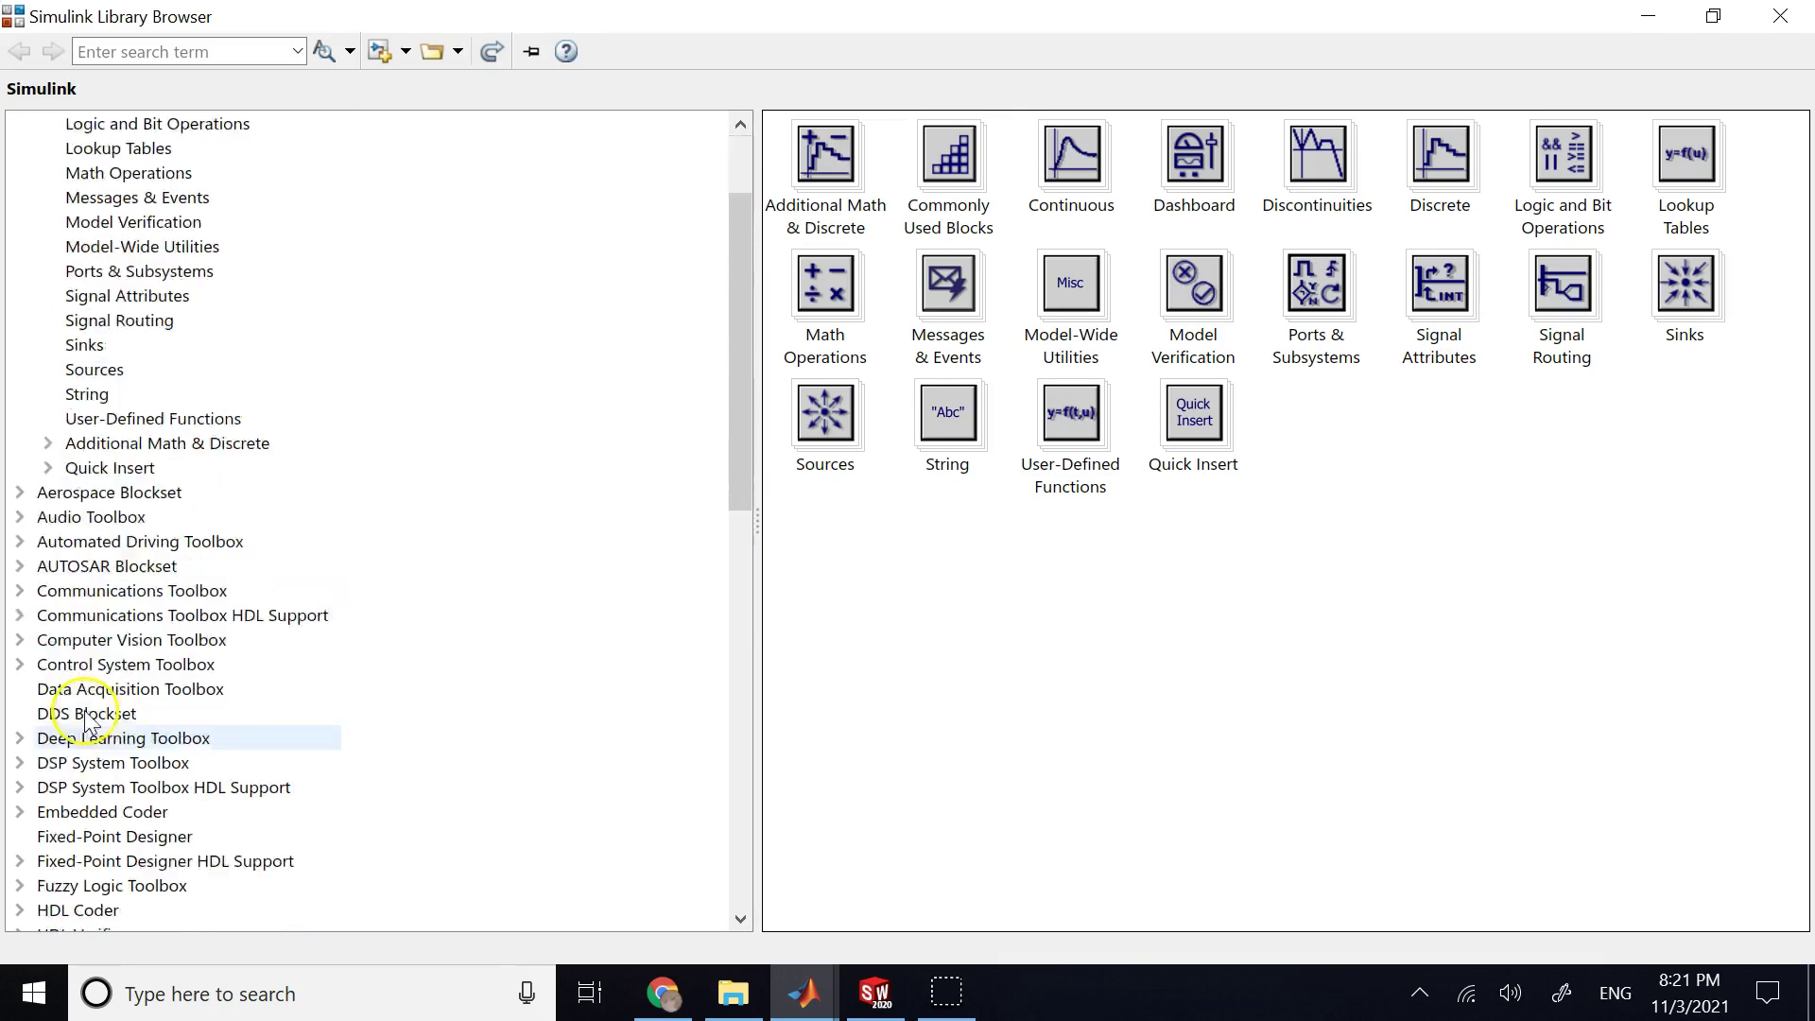
pyautogui.click(107, 739)
pyautogui.scroll(-3, 107, 743)
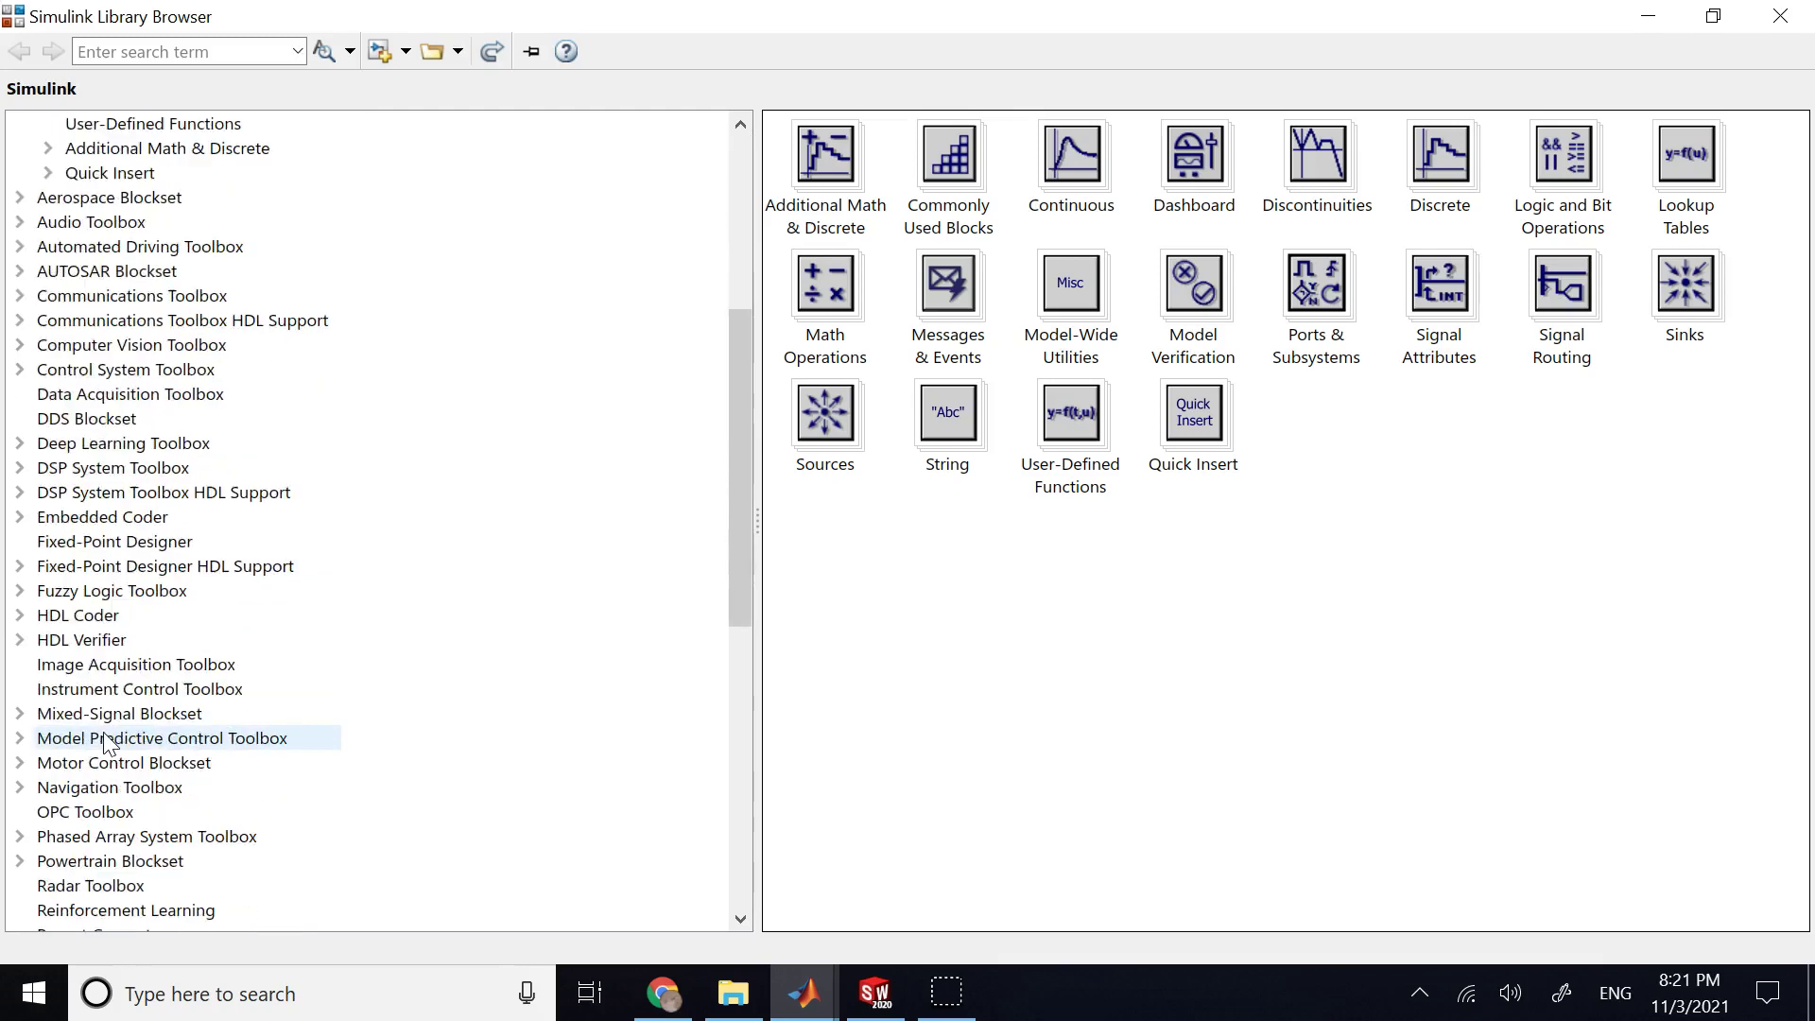
pyautogui.scroll(-4, 107, 743)
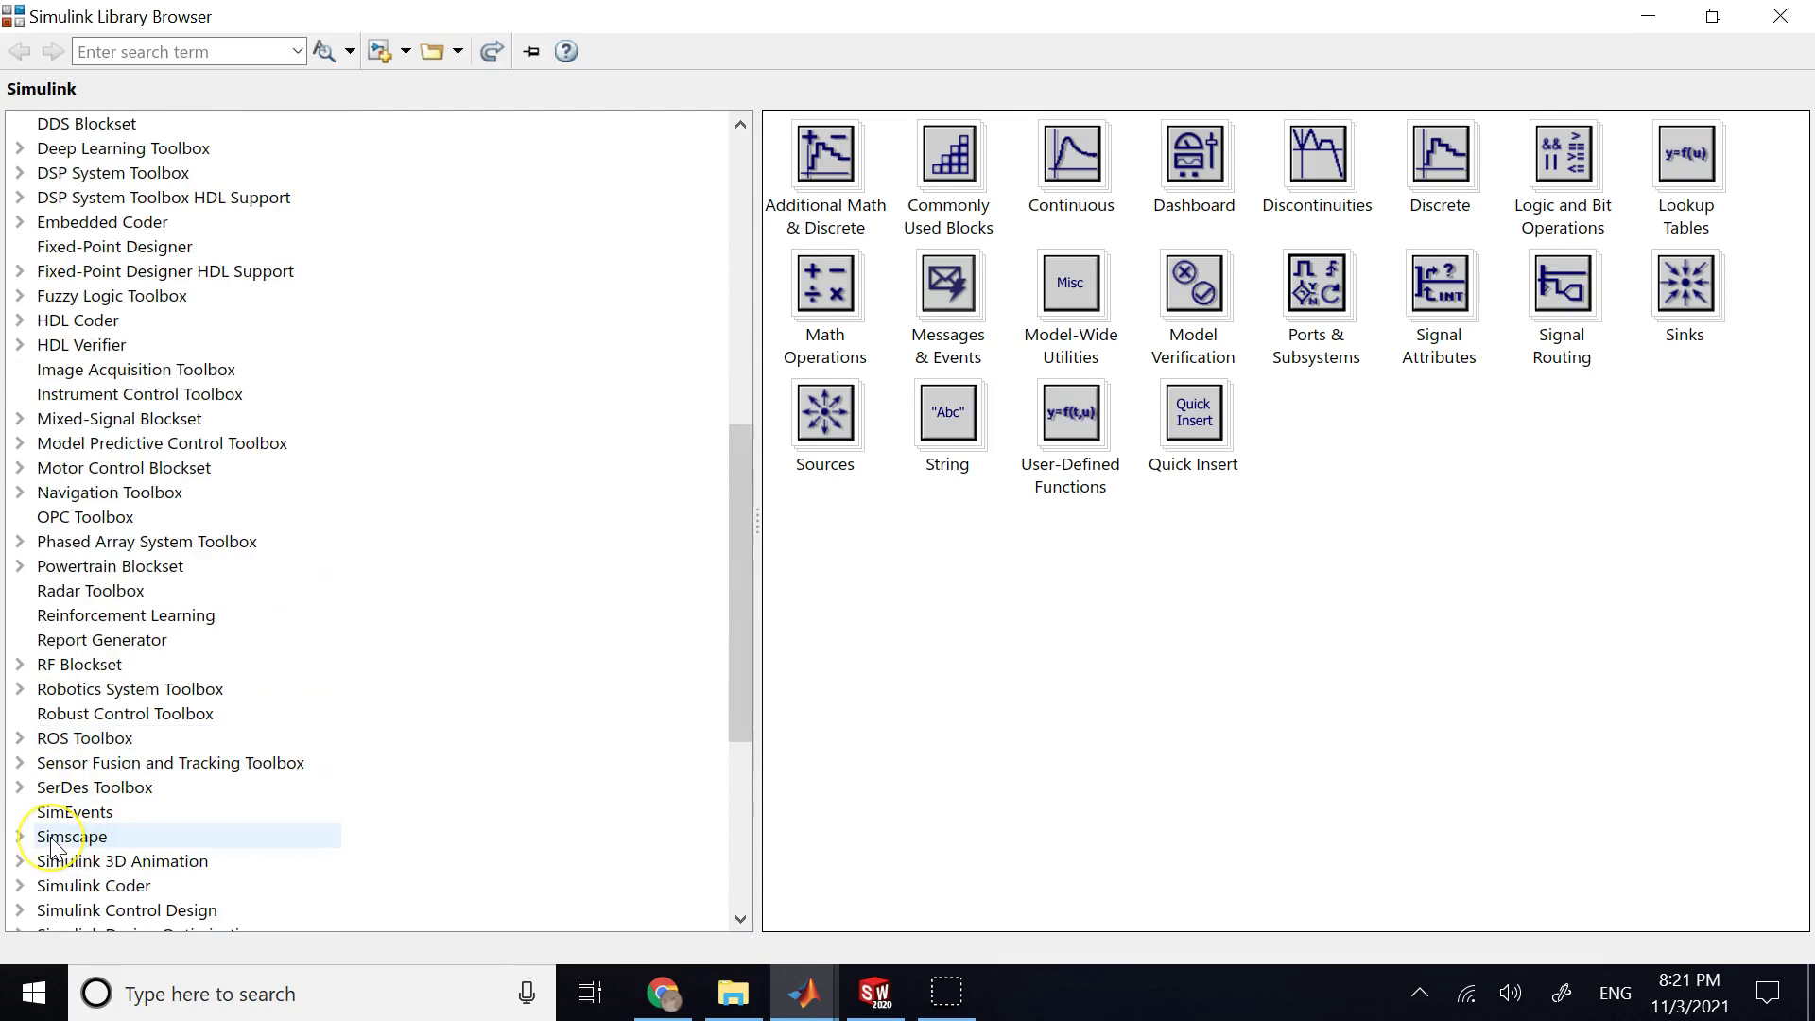
pyautogui.click(54, 845)
pyautogui.click(29, 845)
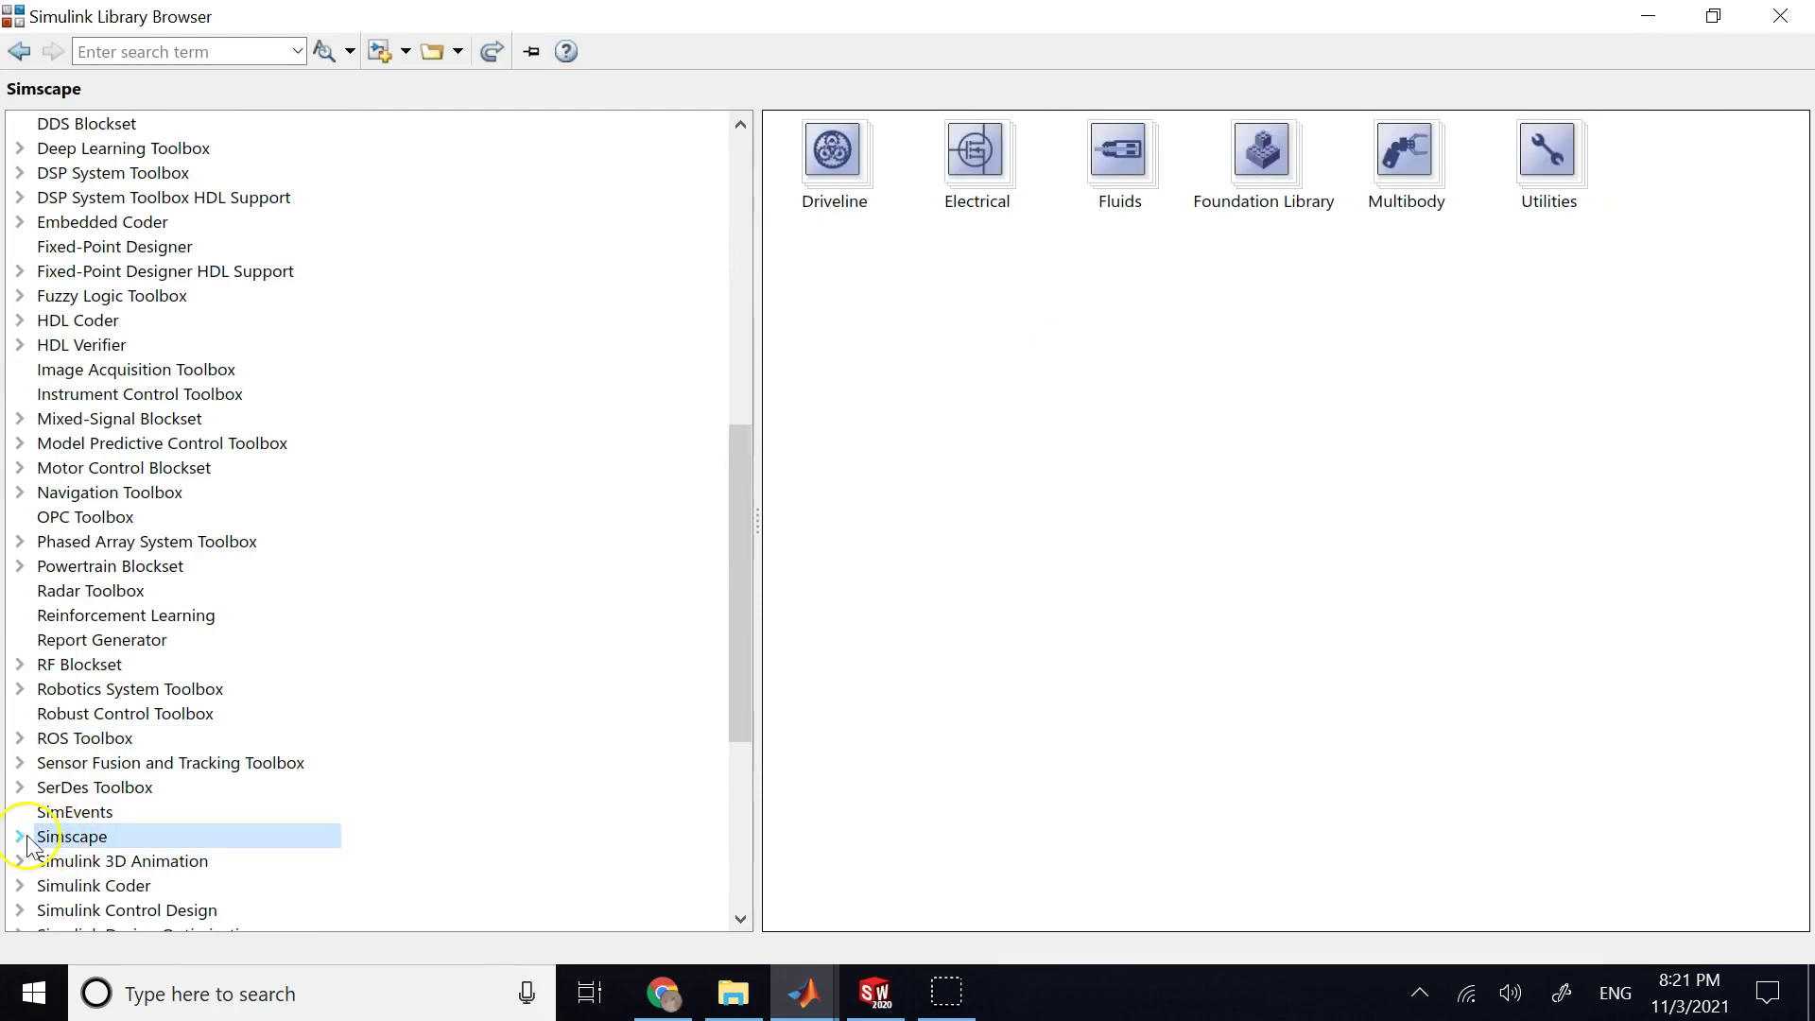
pyautogui.click(17, 837)
pyautogui.scroll(-3, 246, 718)
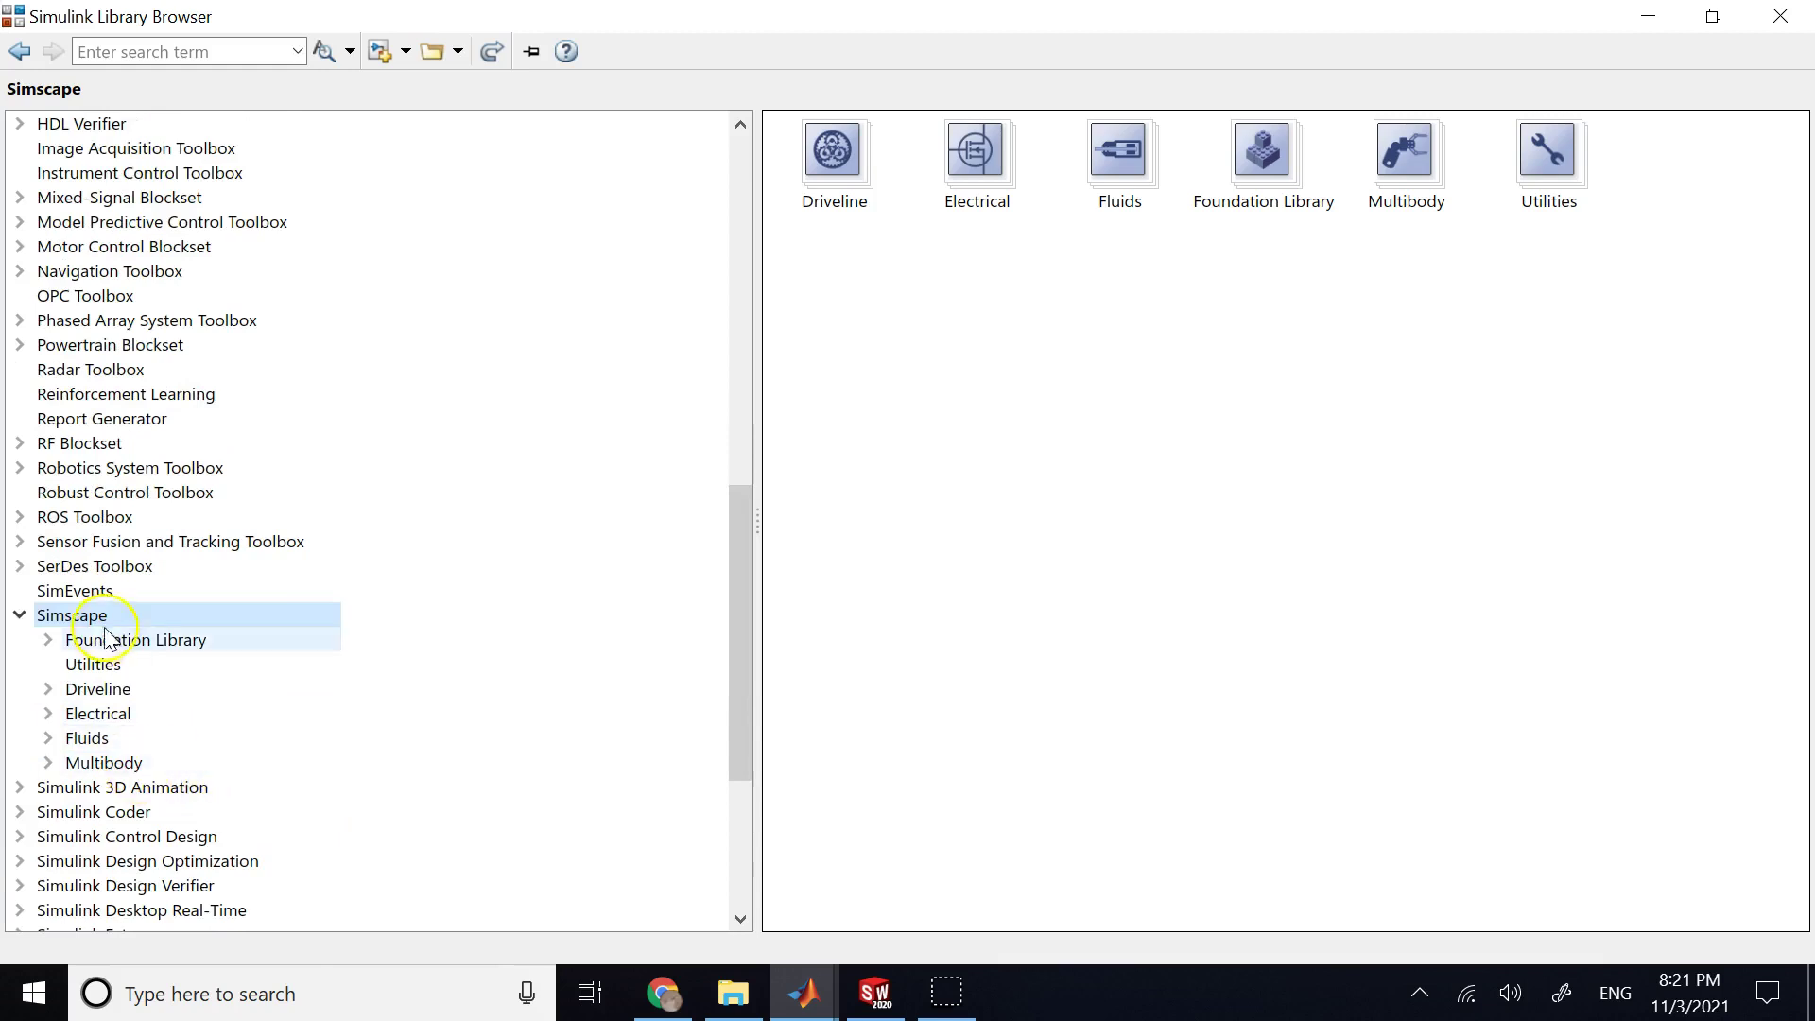
pyautogui.click(130, 764)
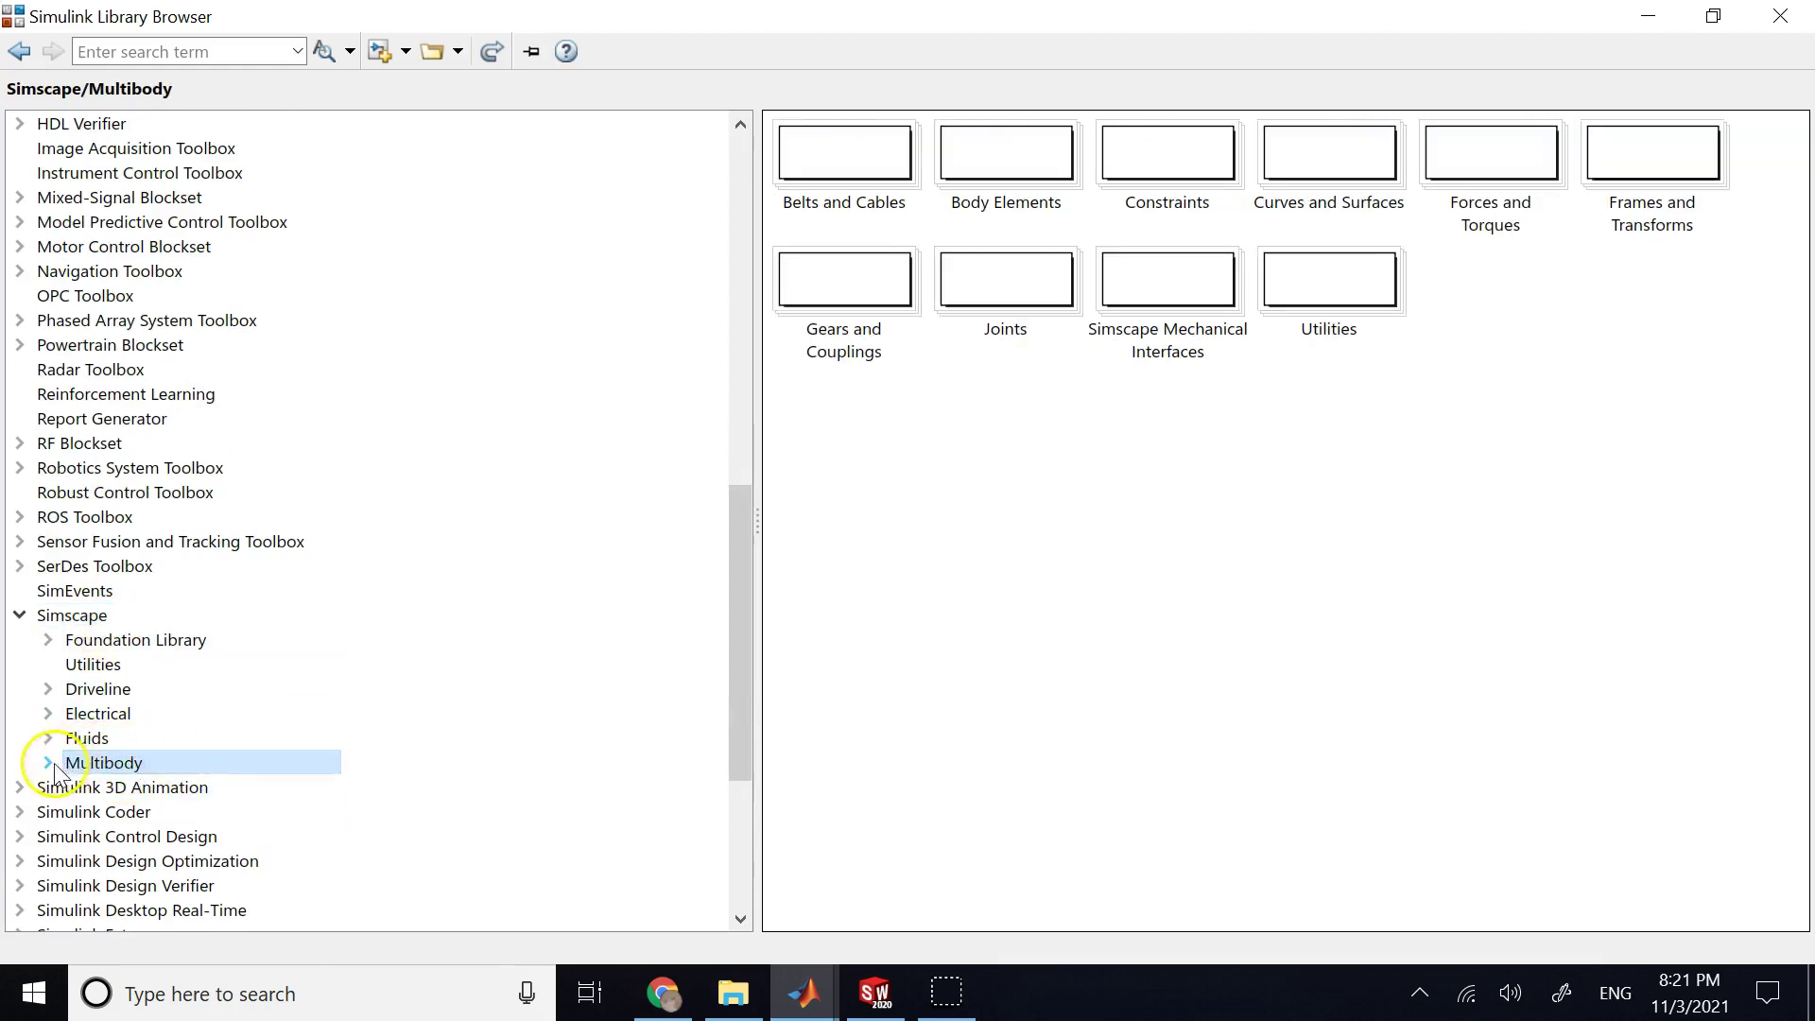
pyautogui.click(48, 763)
# - Browse the Simscape Multibody block categories from Belts and Cables through Utilities, ending on the Joints blocks
pyautogui.click(126, 789)
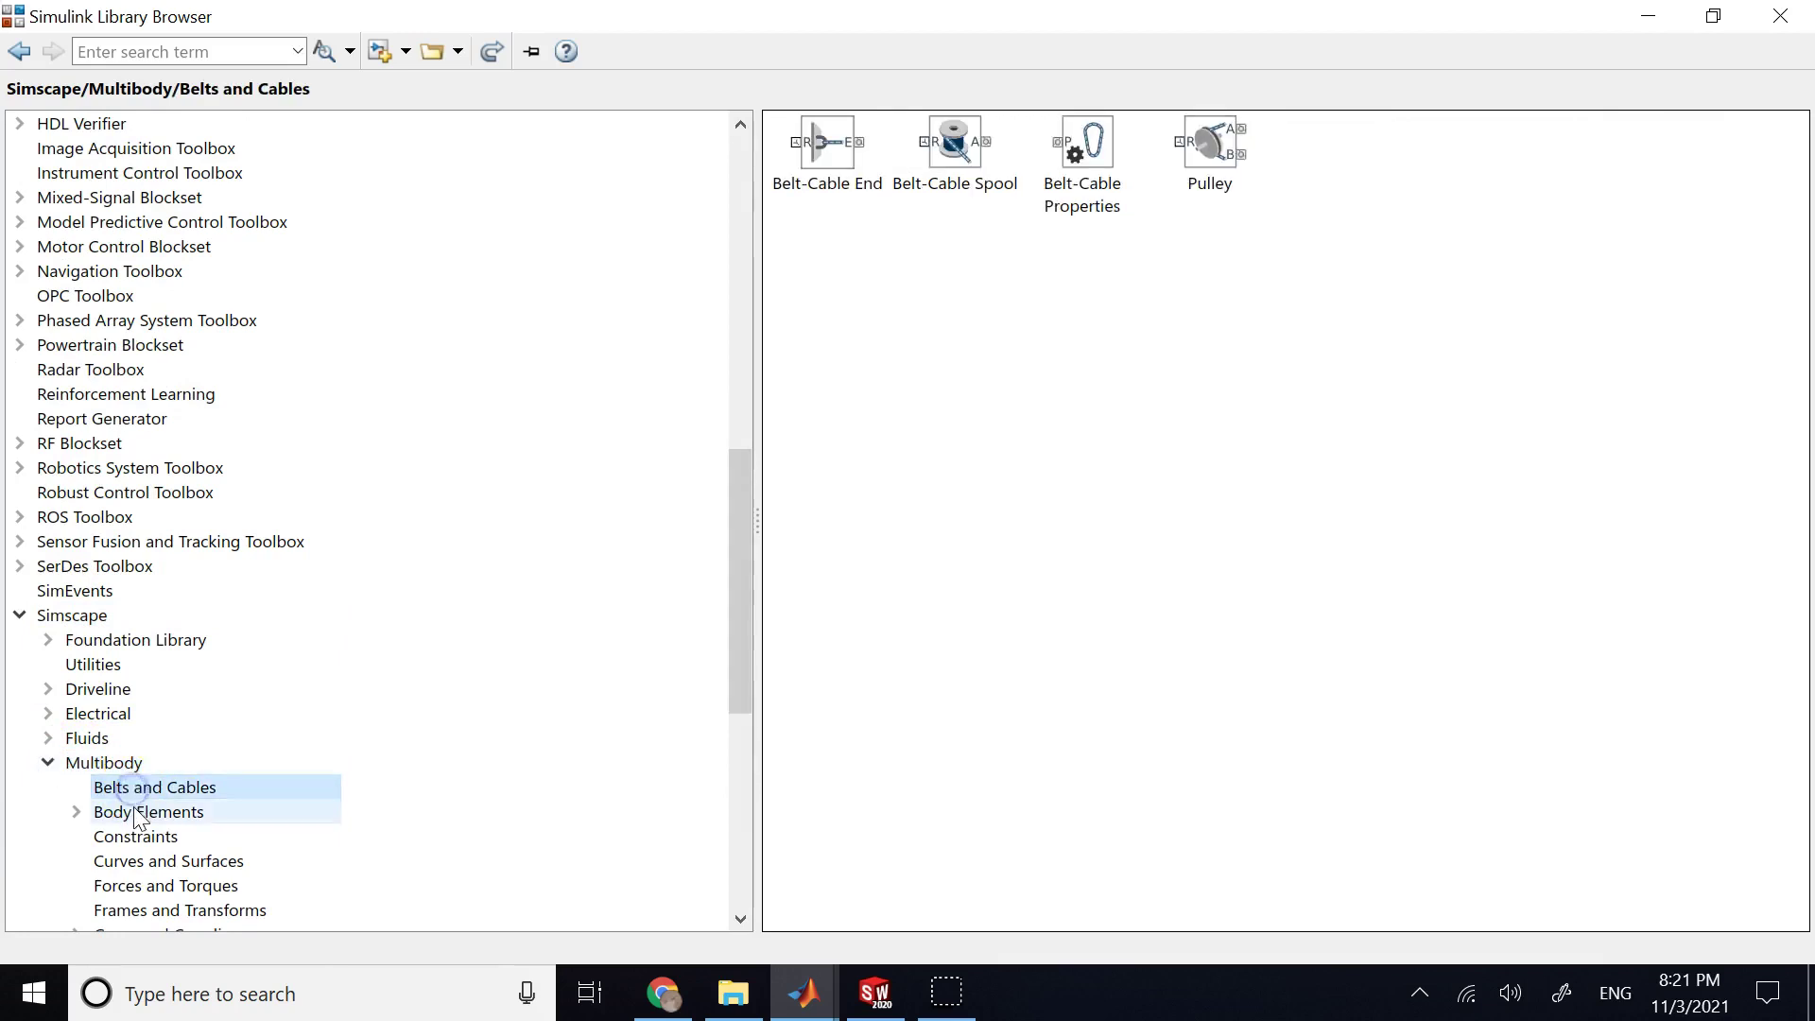
pyautogui.click(124, 812)
pyautogui.click(160, 861)
pyautogui.click(156, 886)
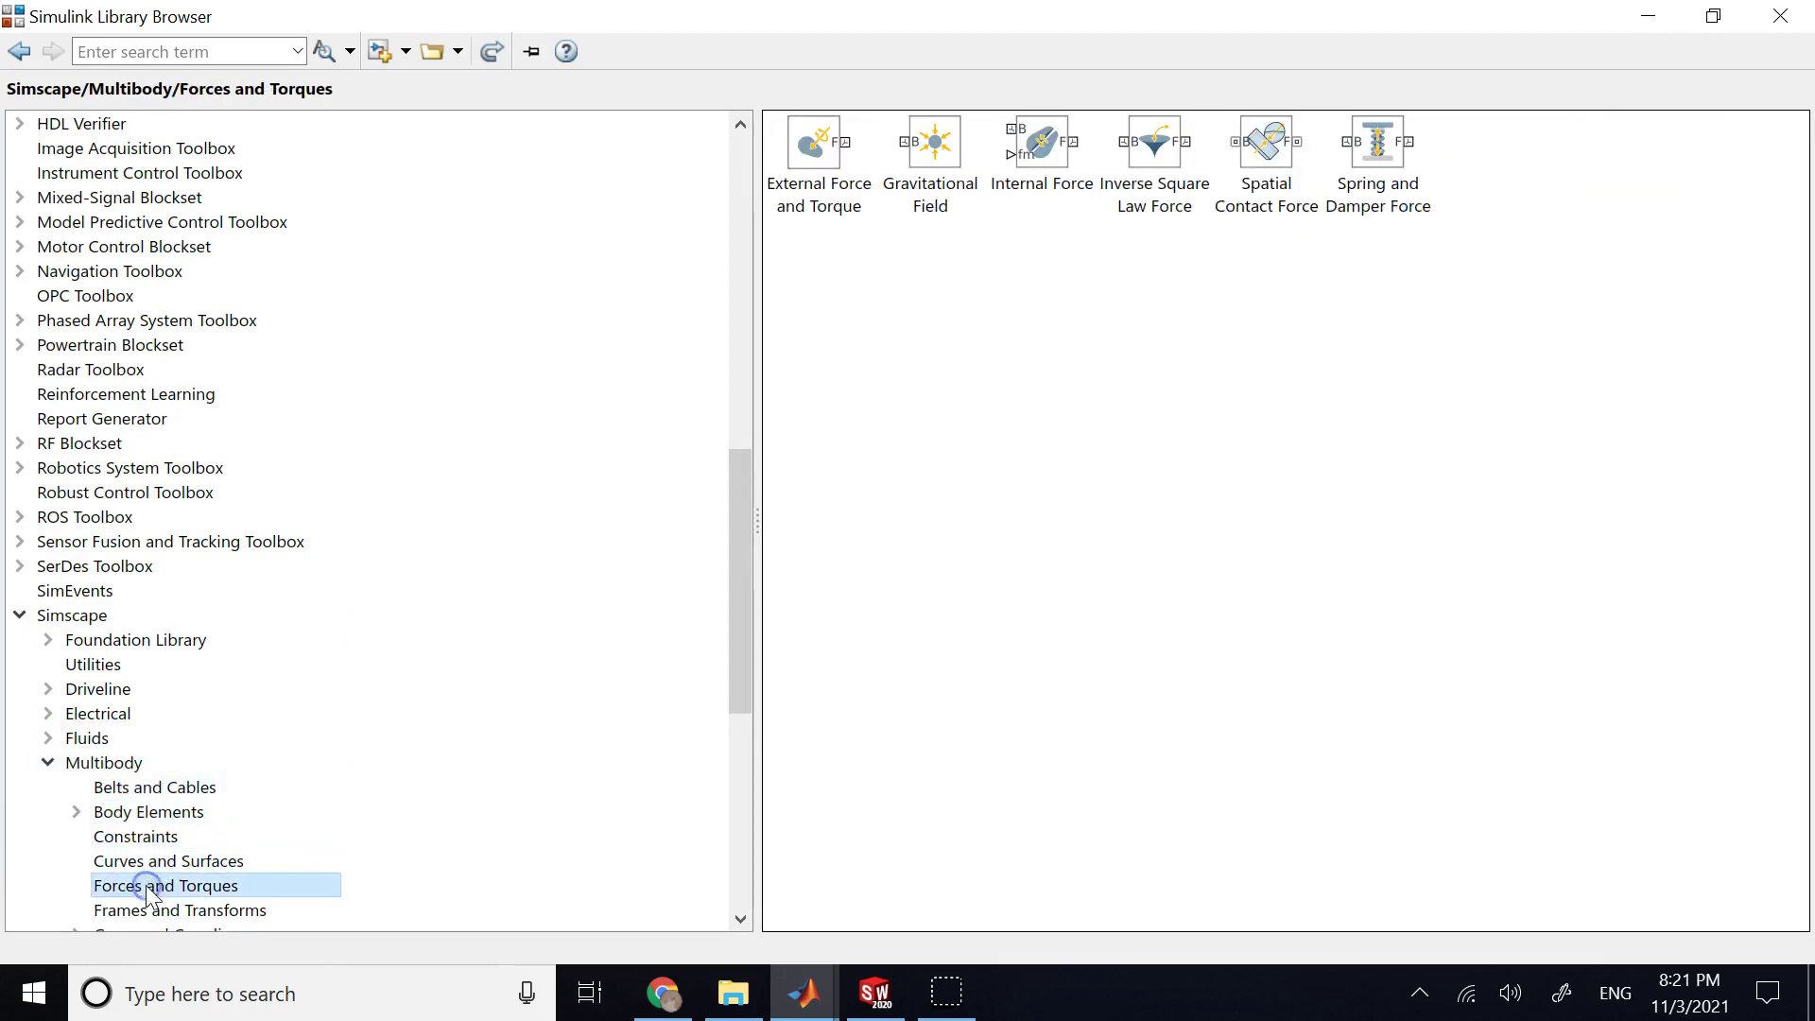
pyautogui.scroll(-1, 147, 875)
pyautogui.click(143, 840)
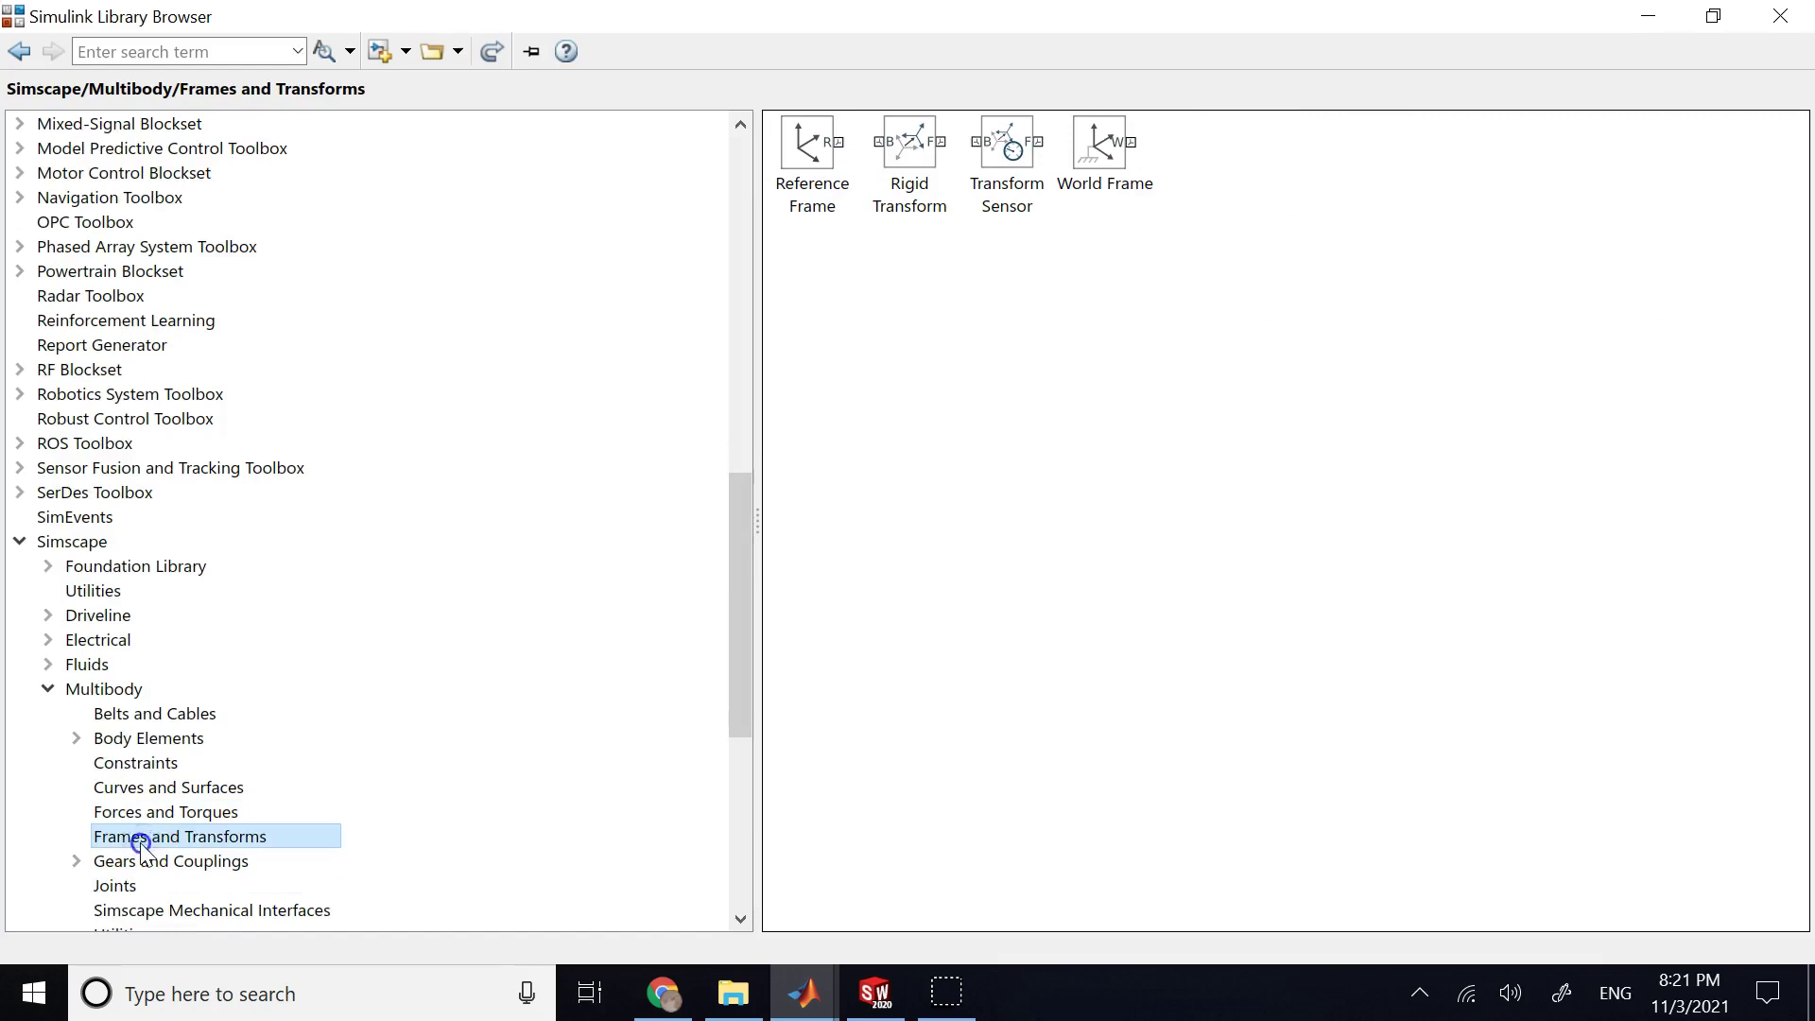
pyautogui.click(142, 861)
pyautogui.scroll(-1, 141, 861)
pyautogui.click(130, 813)
pyautogui.click(134, 838)
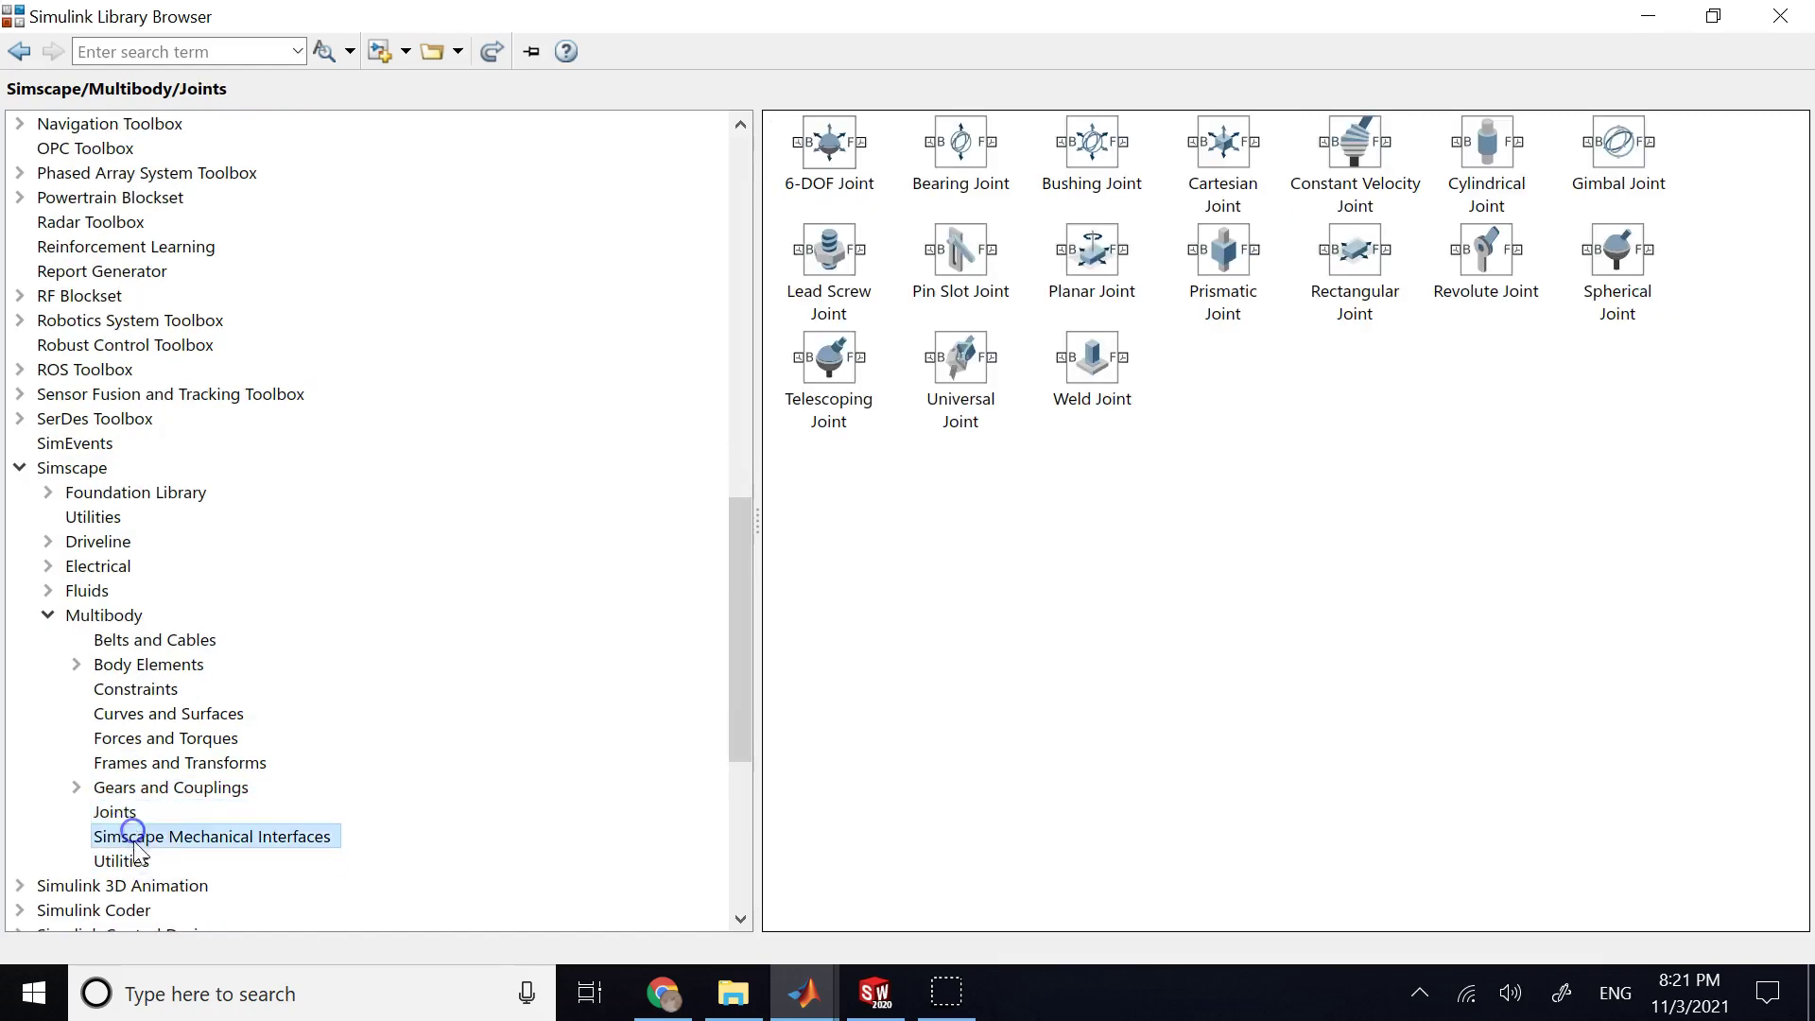
pyautogui.click(134, 860)
pyautogui.click(127, 837)
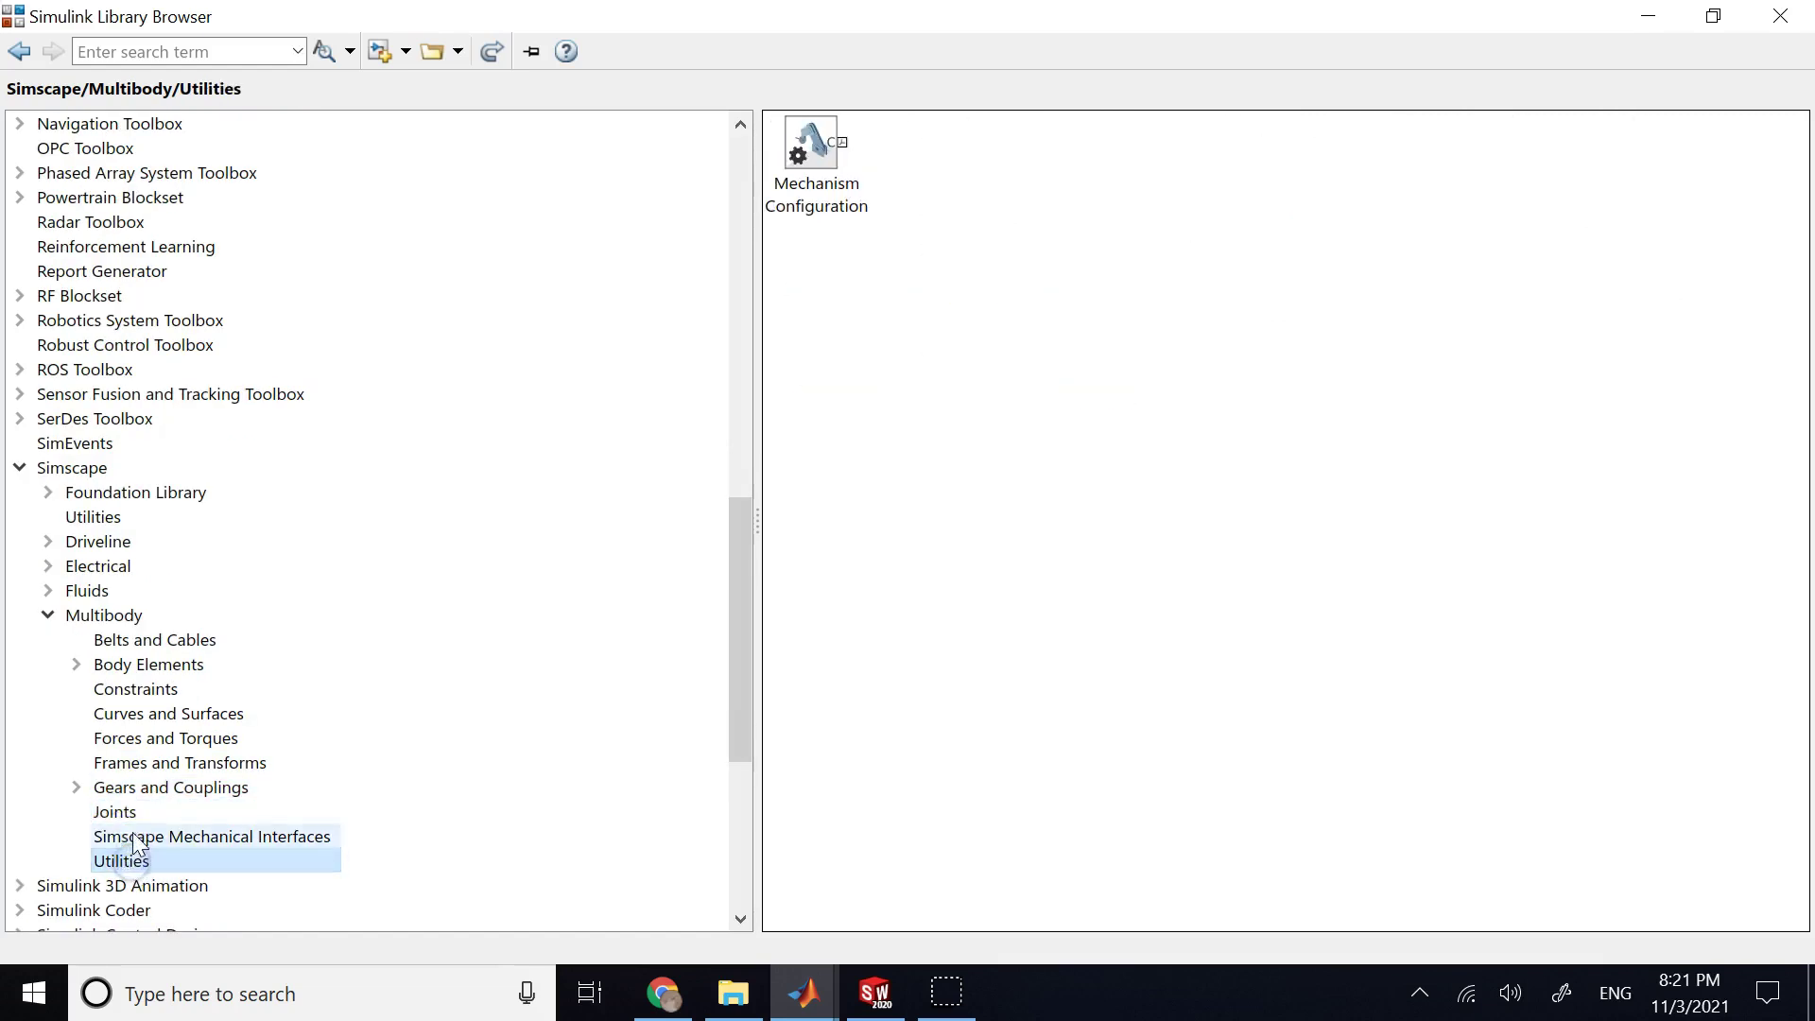
pyautogui.click(125, 813)
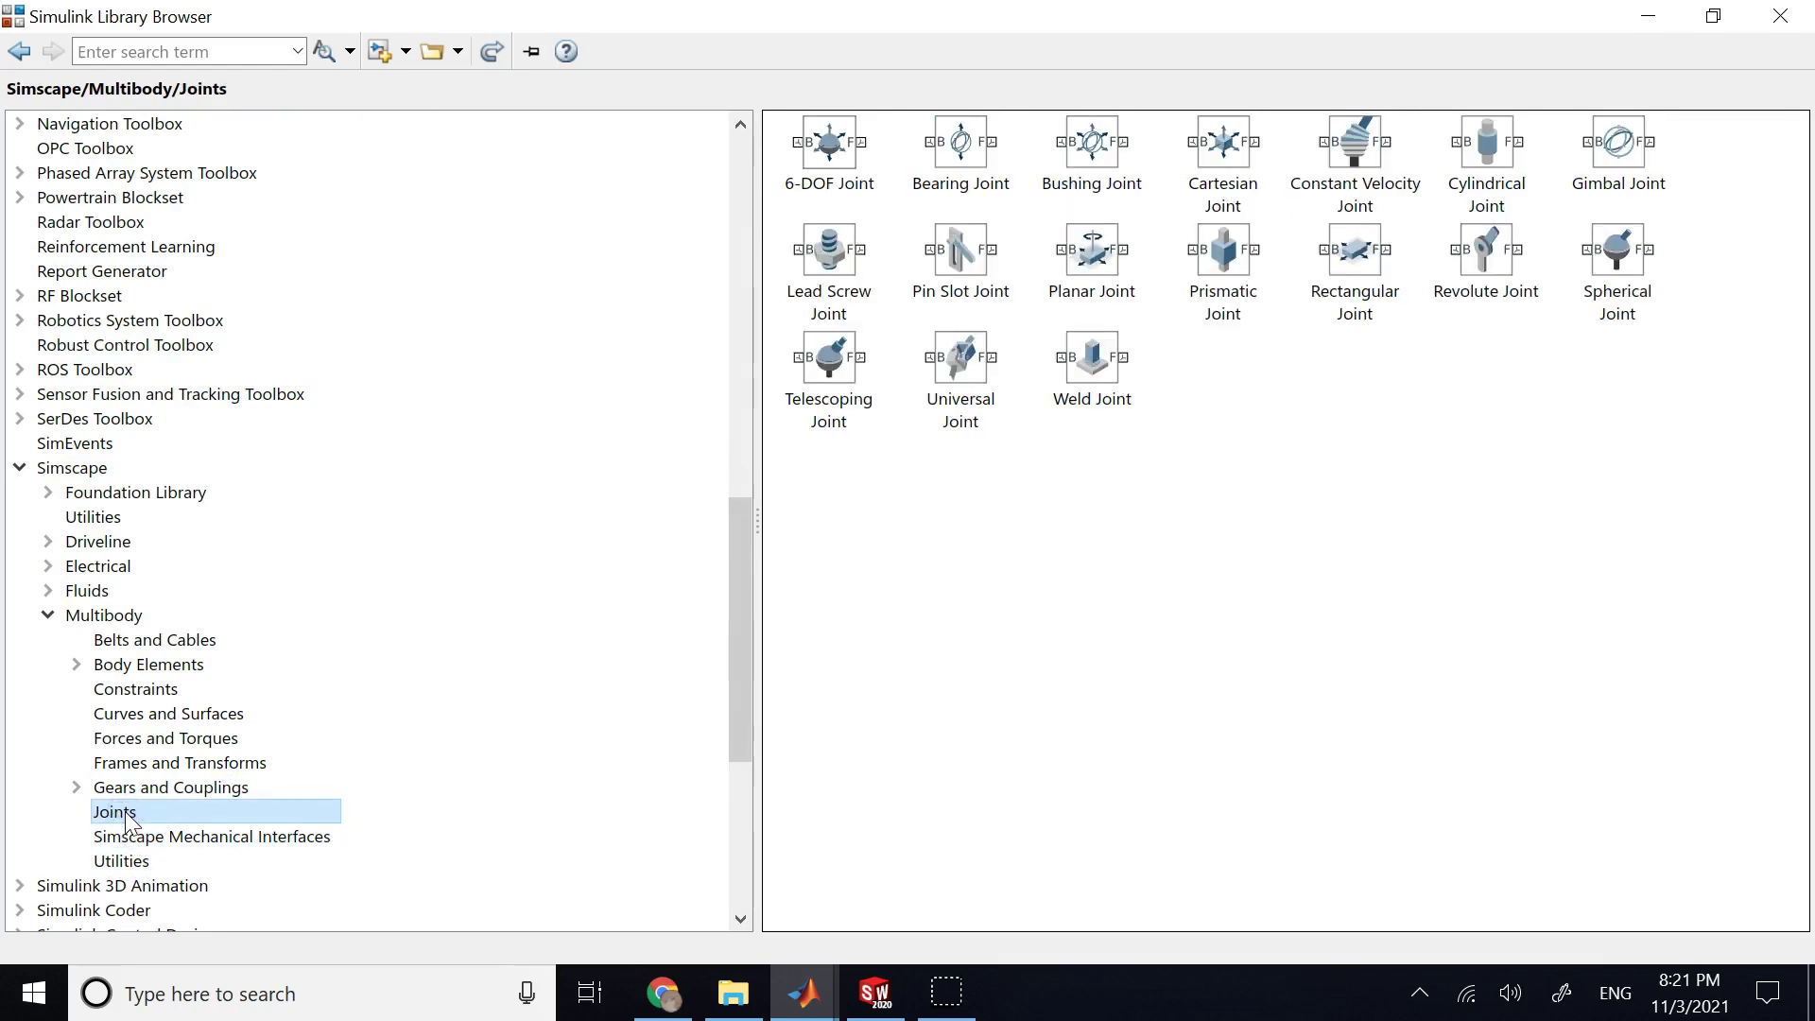
# - Switch to the Mechanics Explorer window of sm_backhoe and play the backhoe animation
pyautogui.click(806, 987)
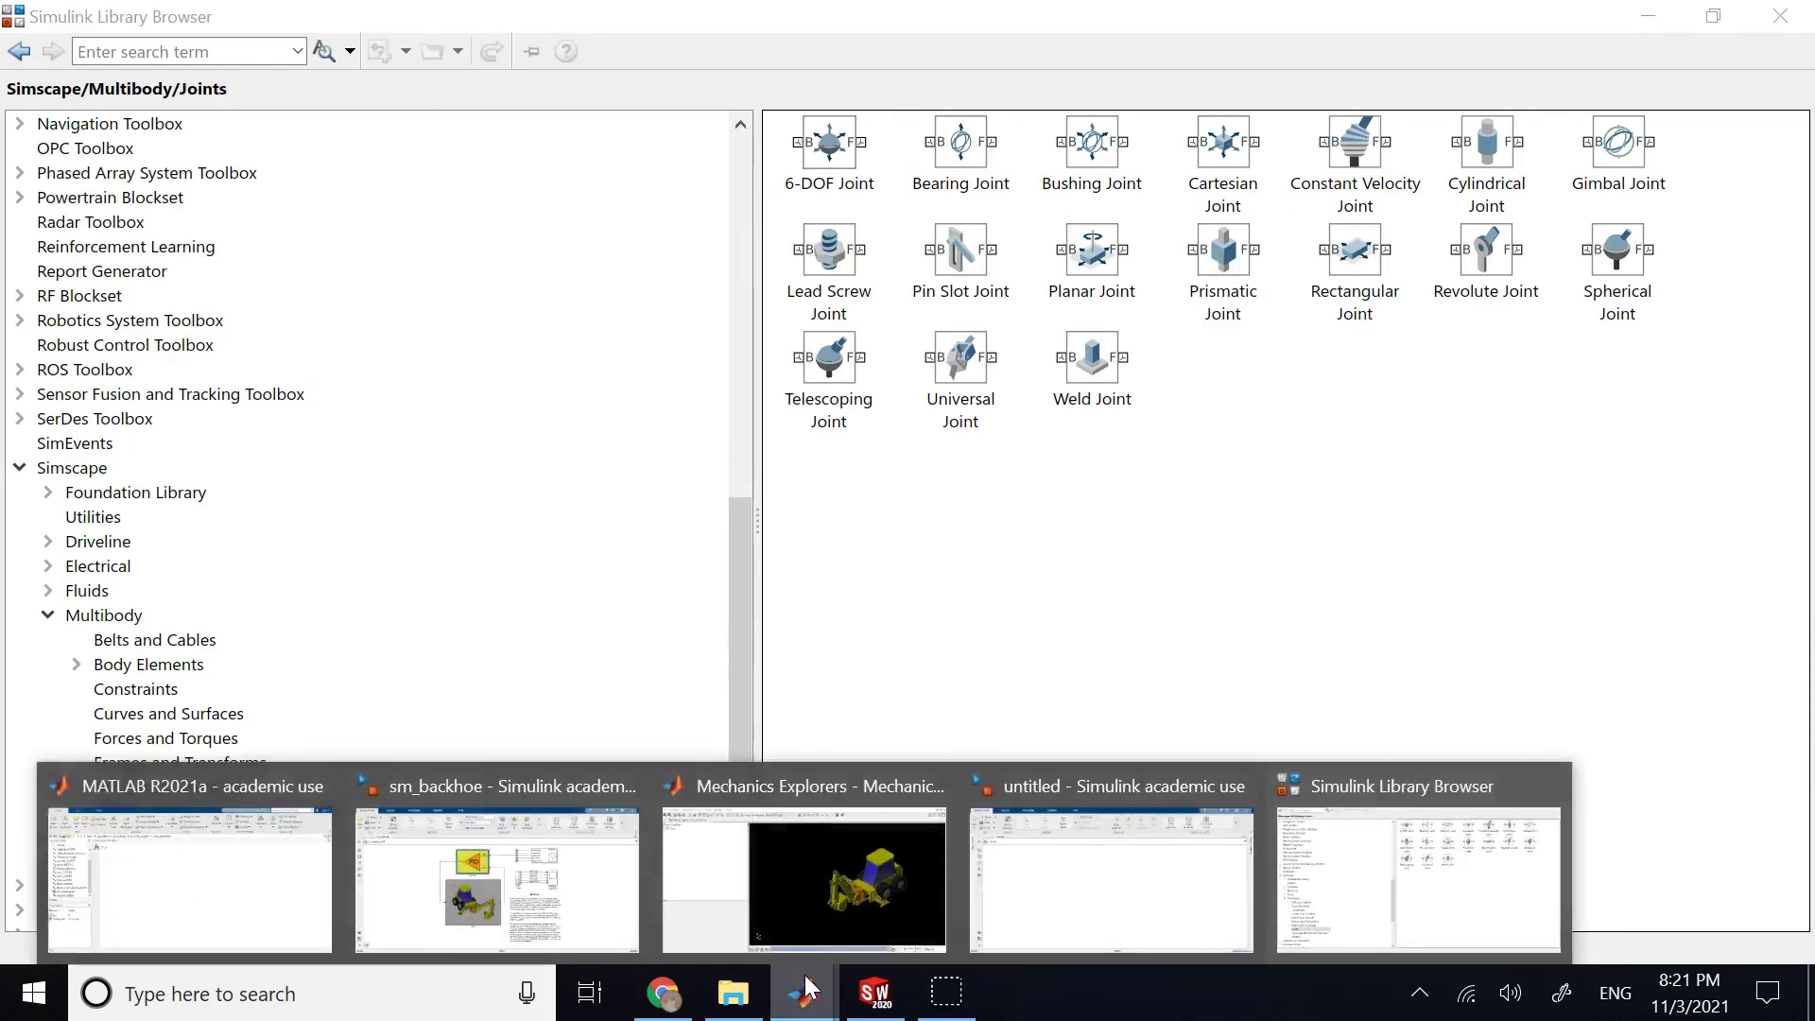
pyautogui.moveTo(698, 837)
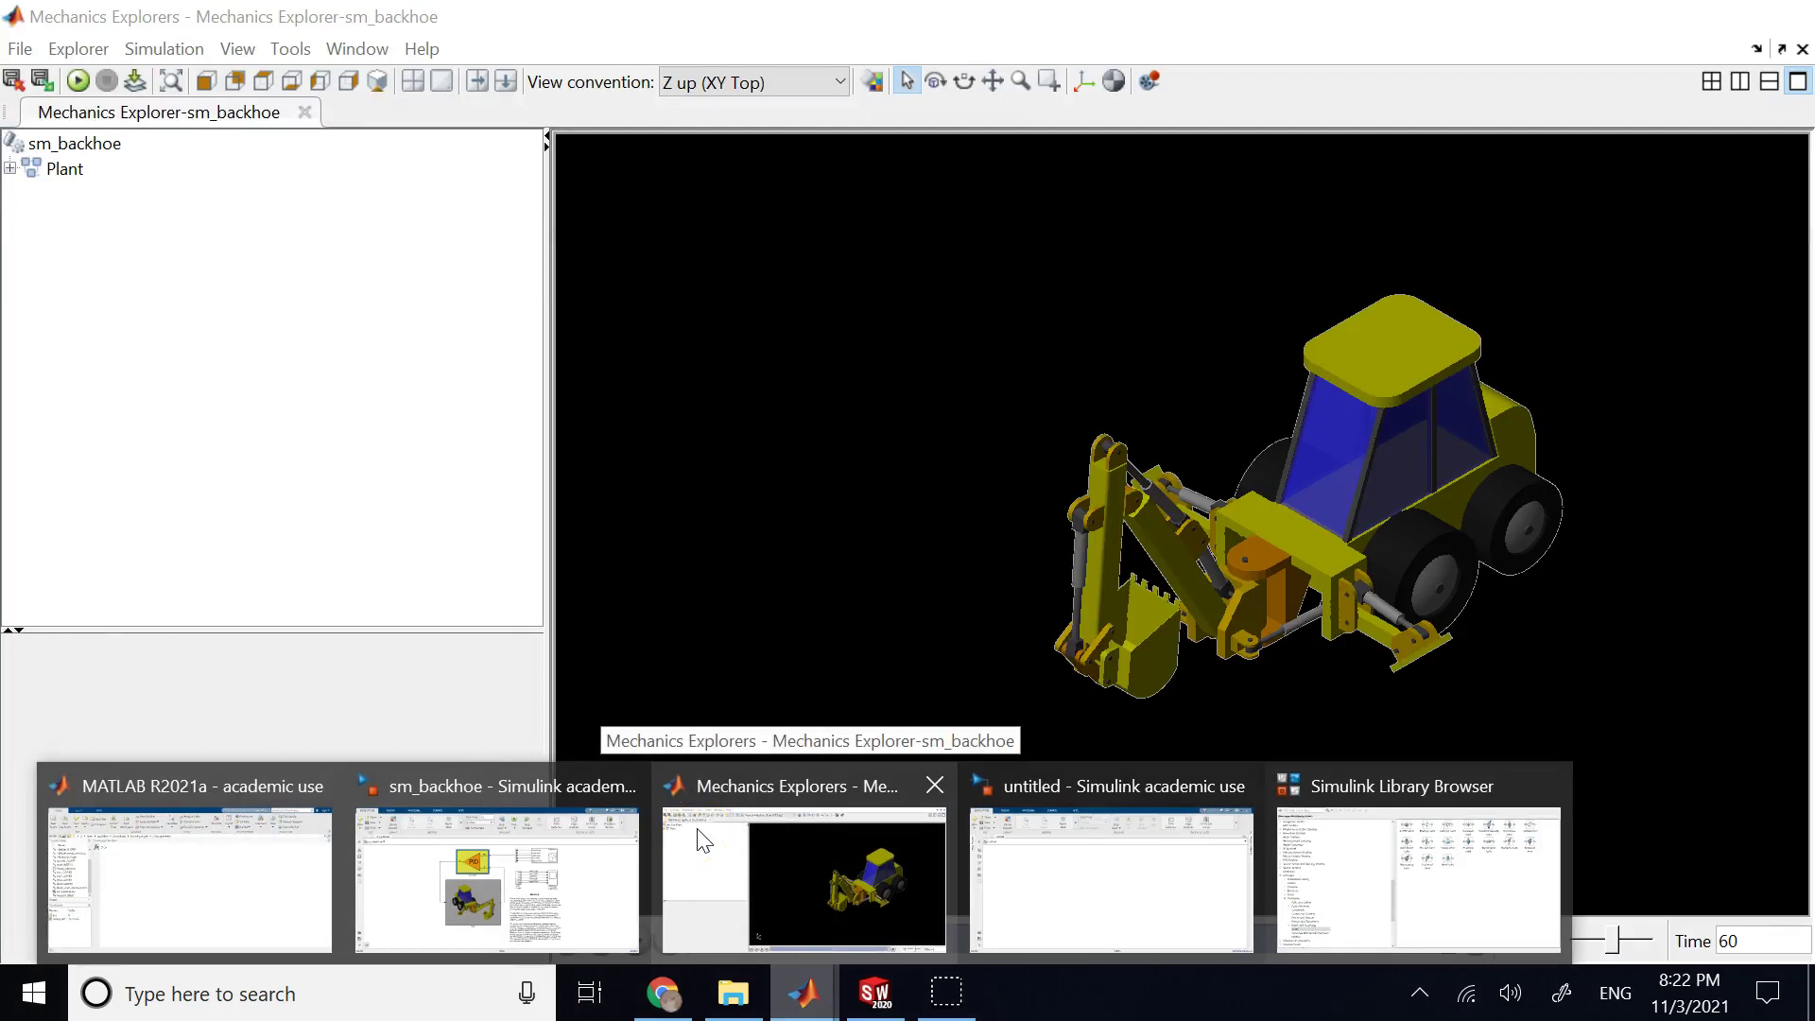
pyautogui.click(778, 843)
pyautogui.click(779, 842)
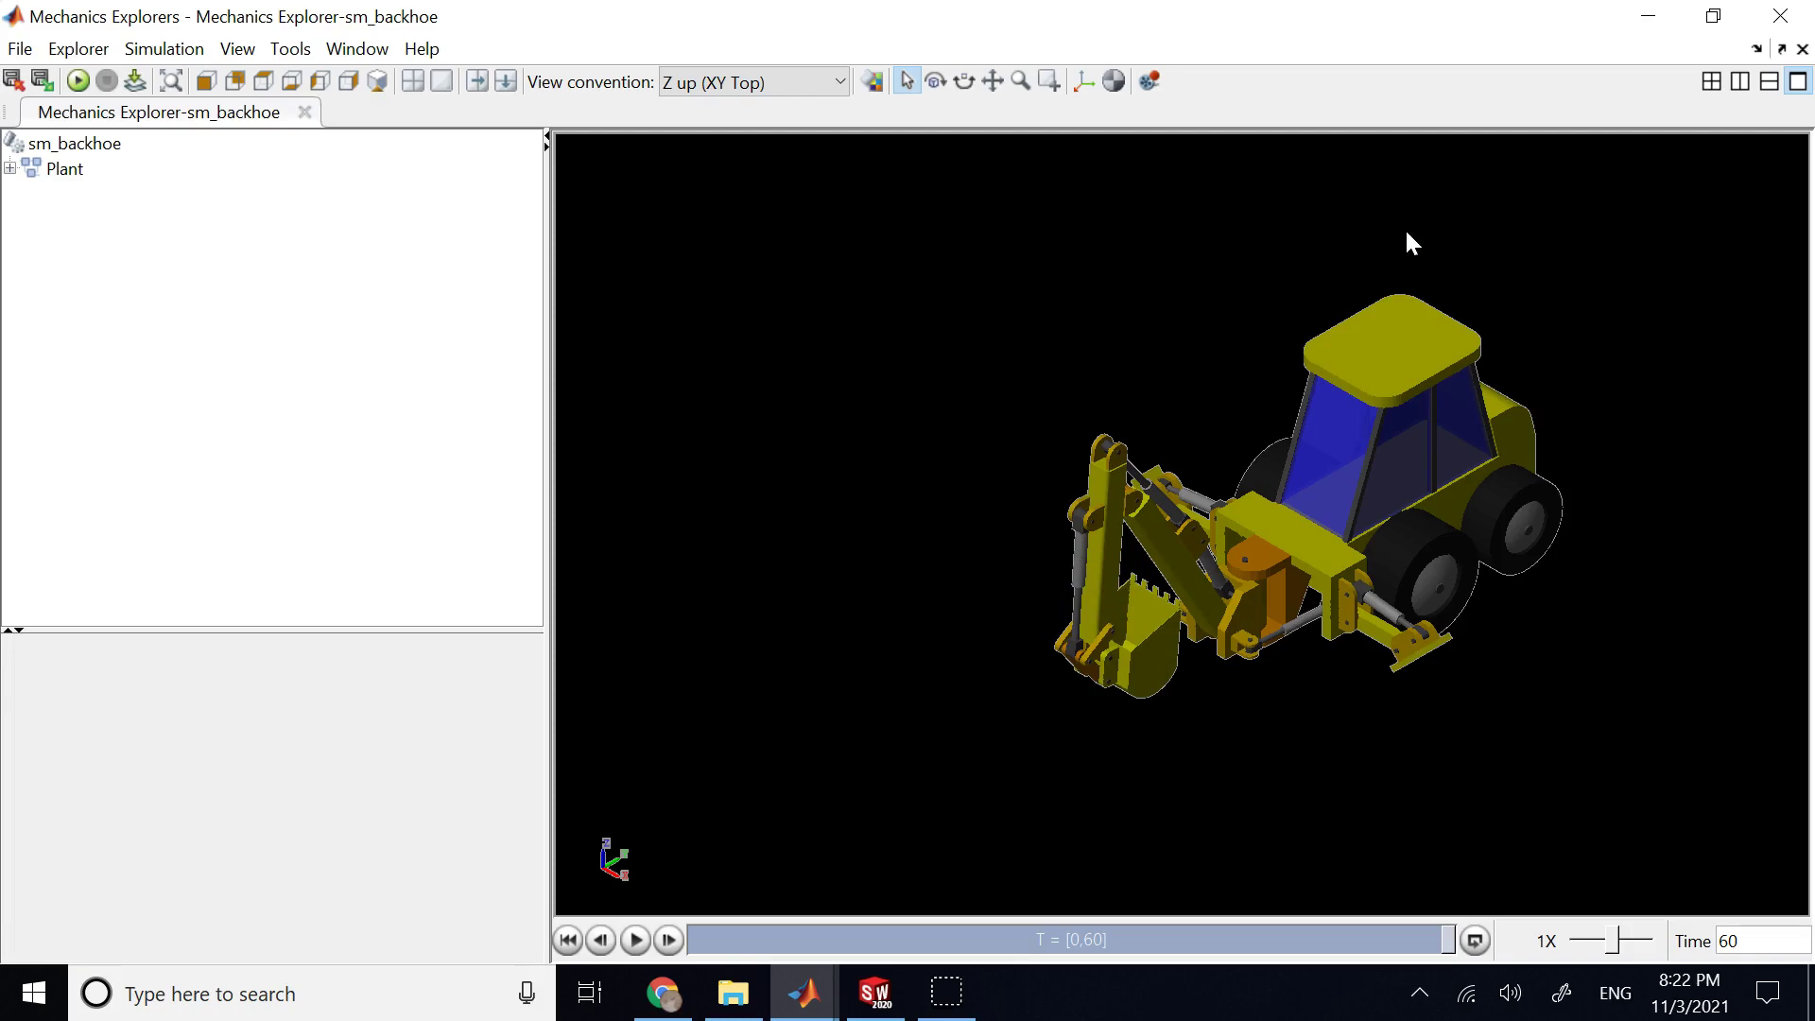
pyautogui.click(635, 940)
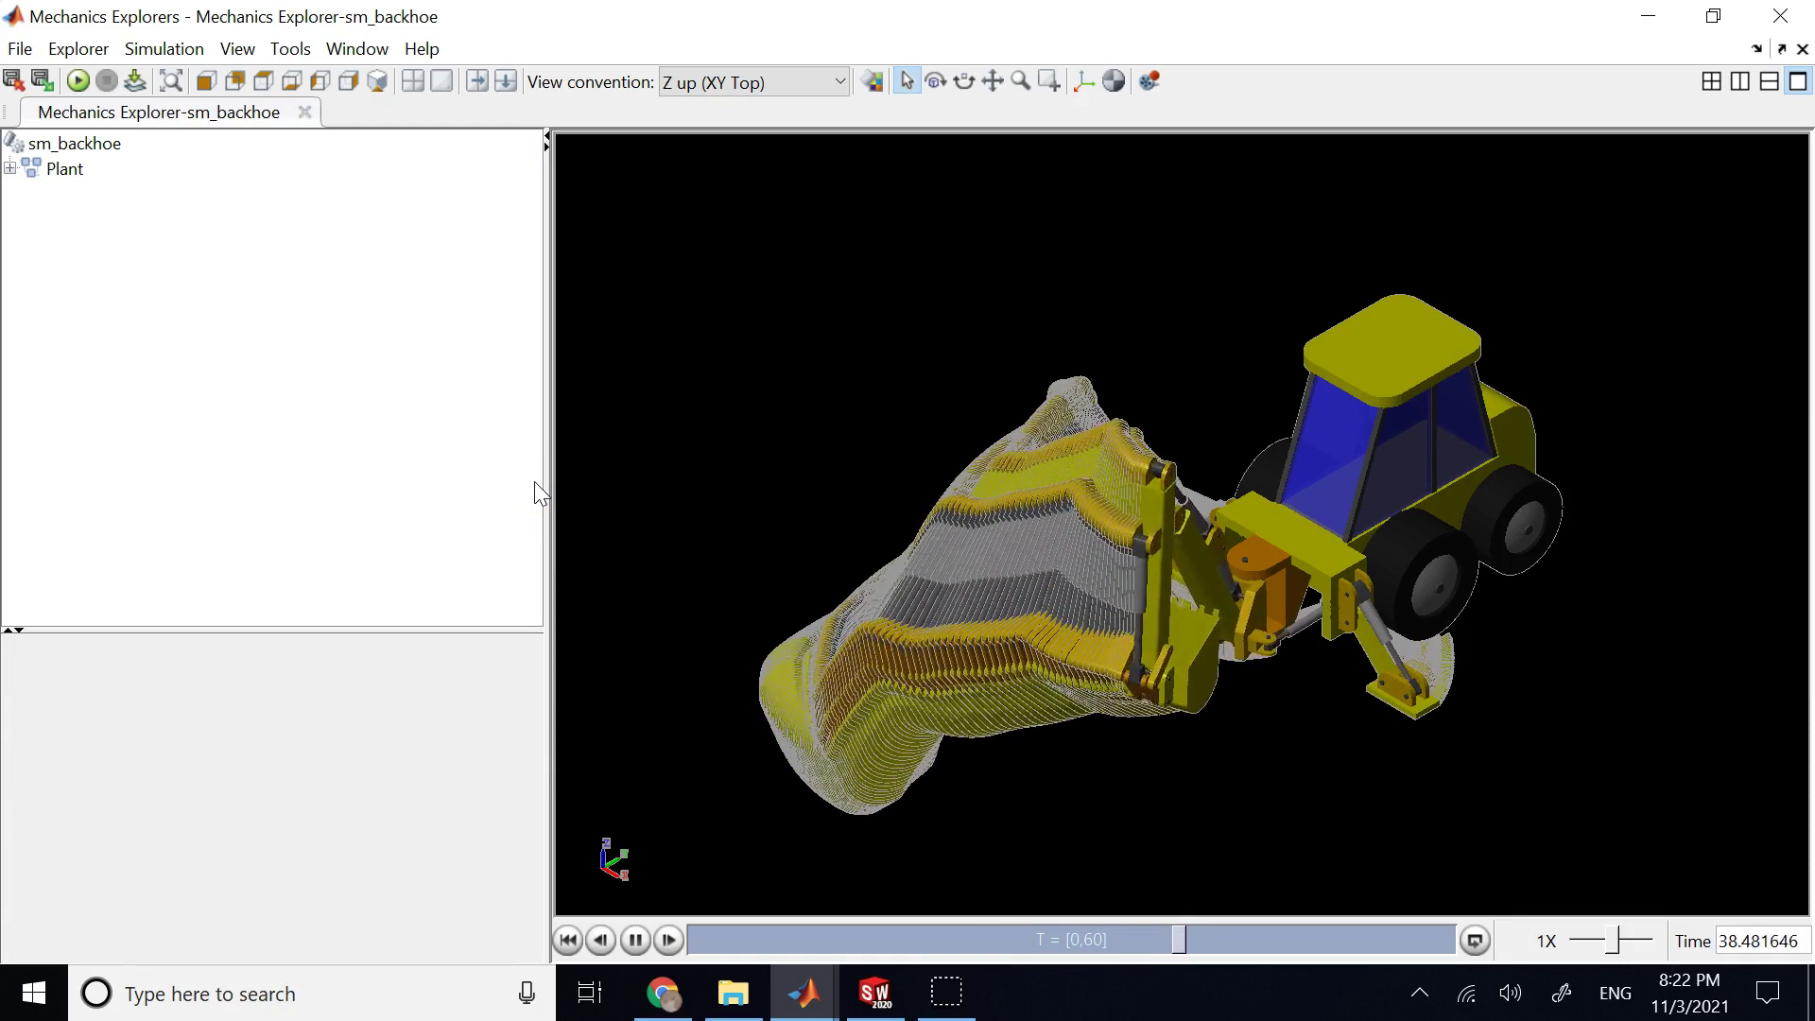
pyautogui.click(603, 541)
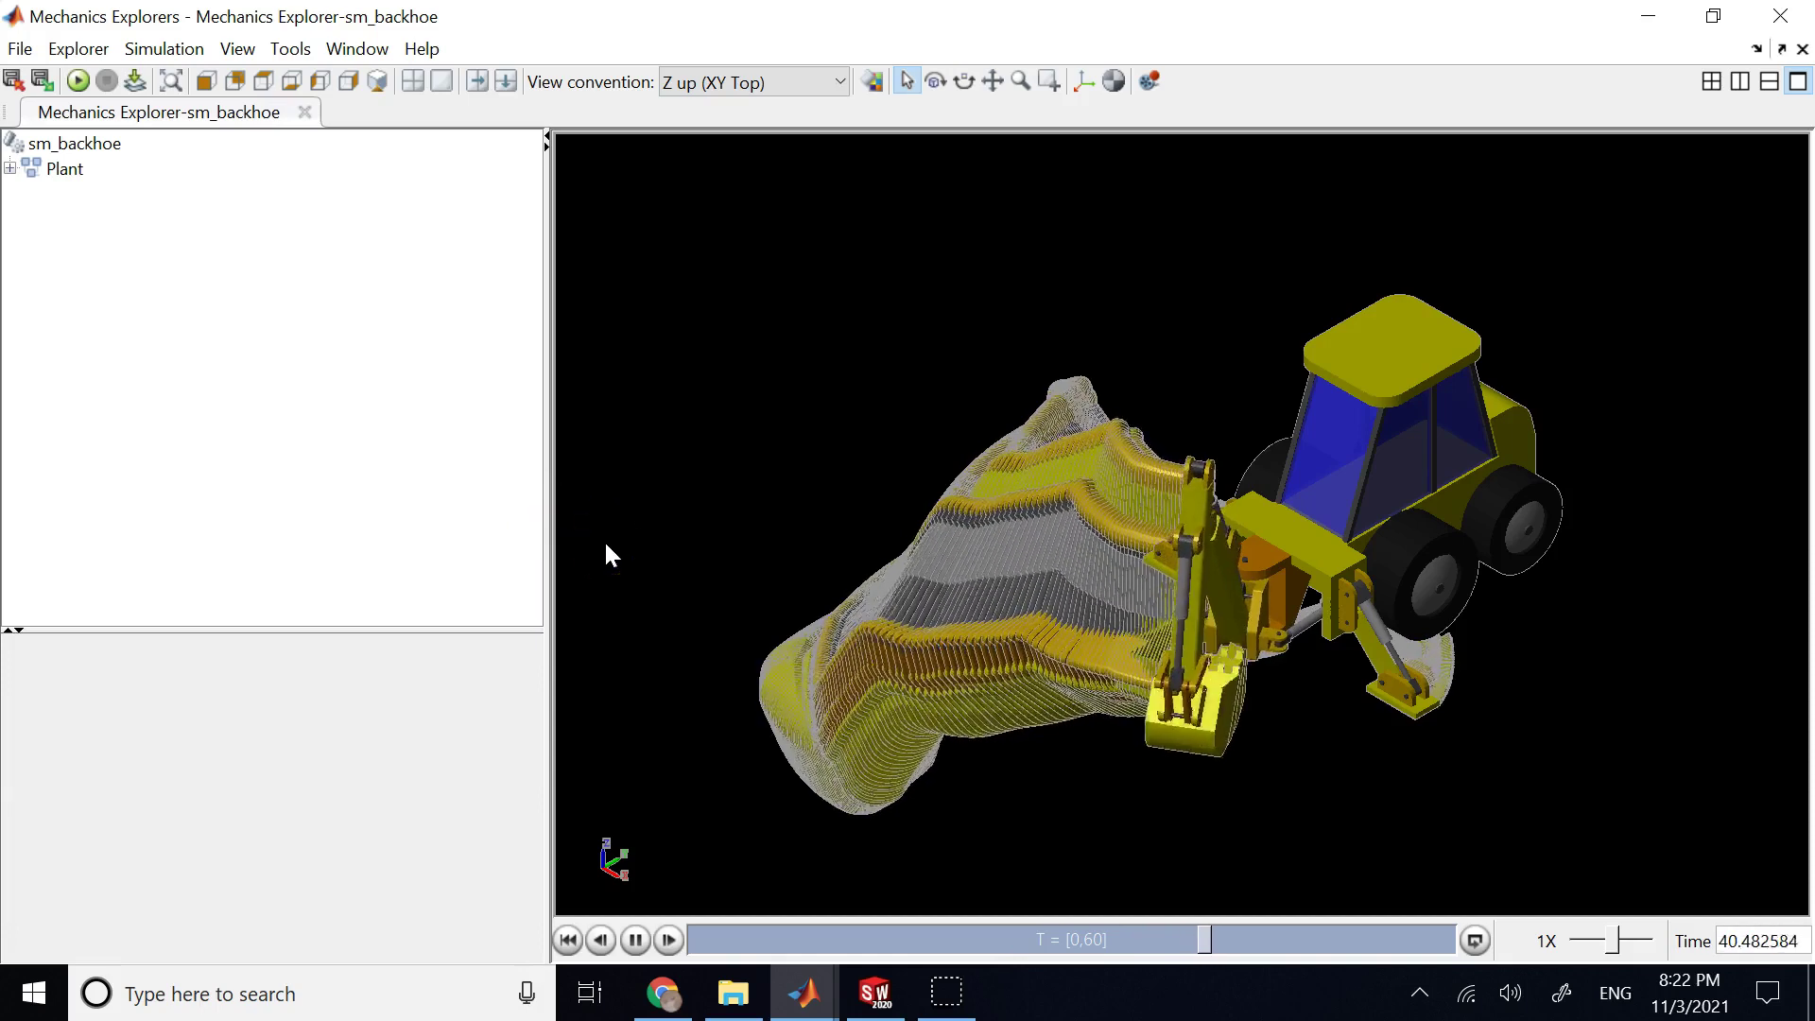
pyautogui.click(792, 652)
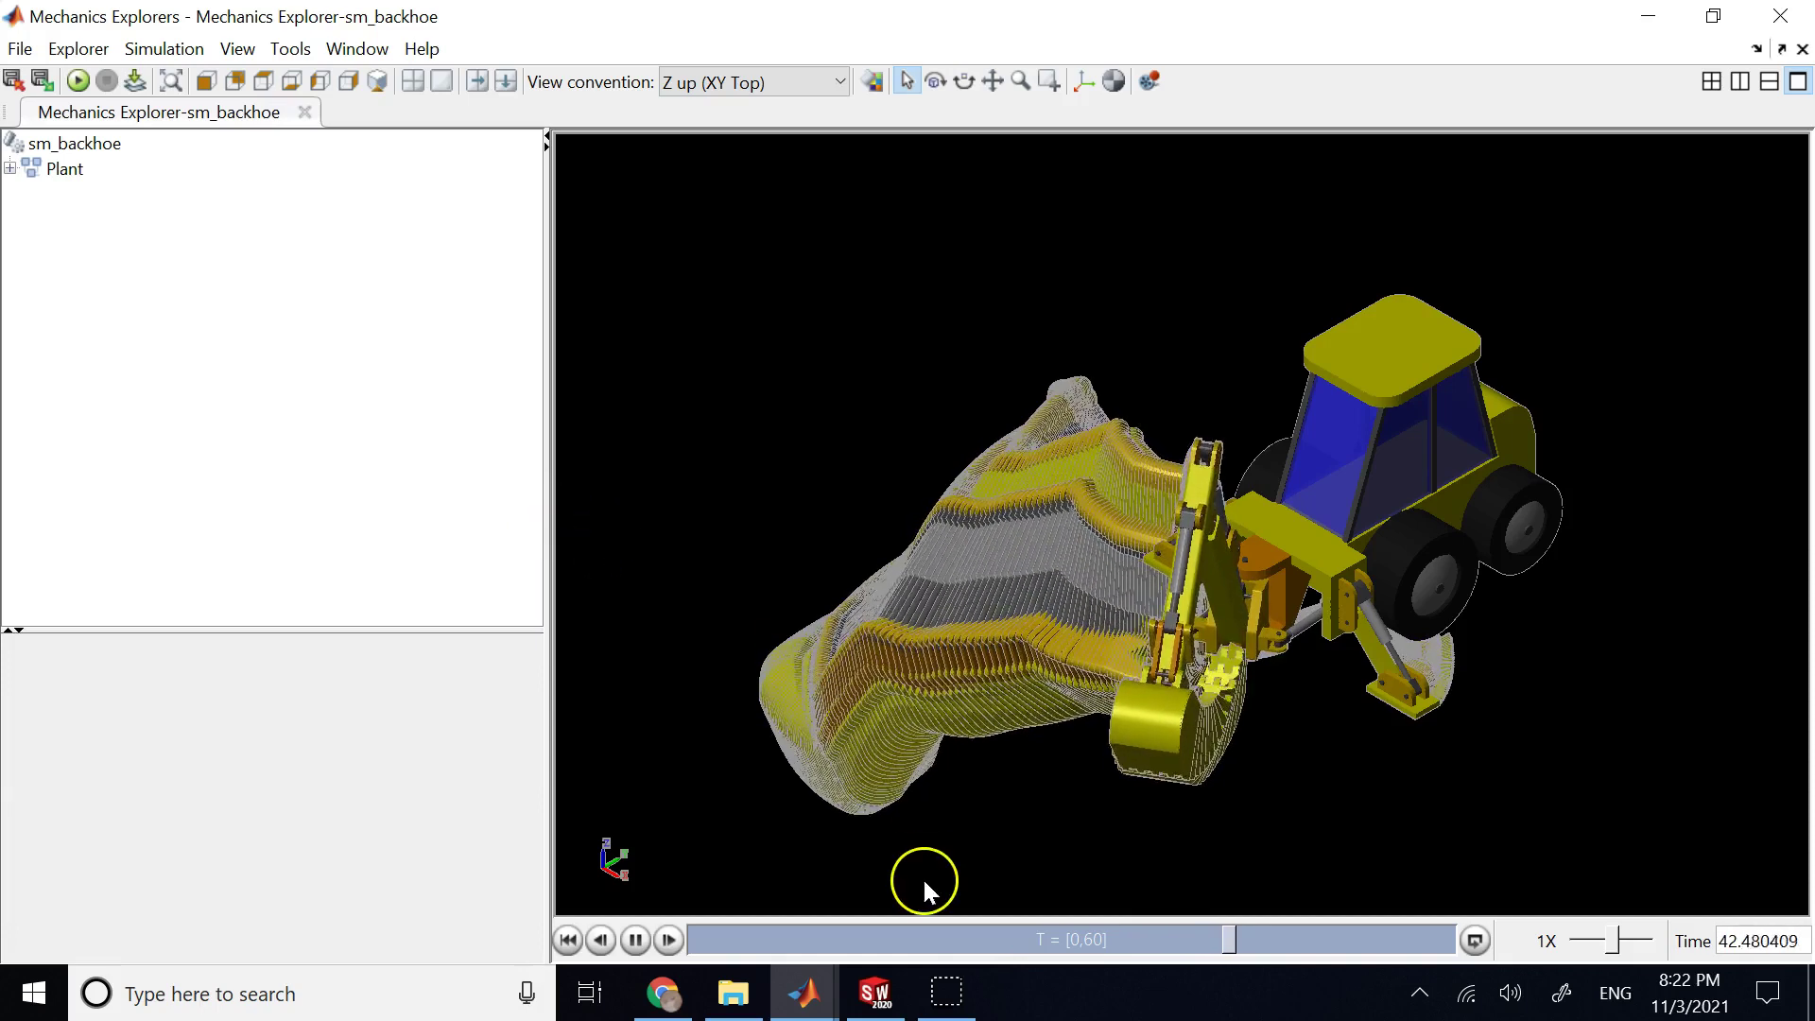
pyautogui.moveTo(785, 1012)
pyautogui.click(401, 175)
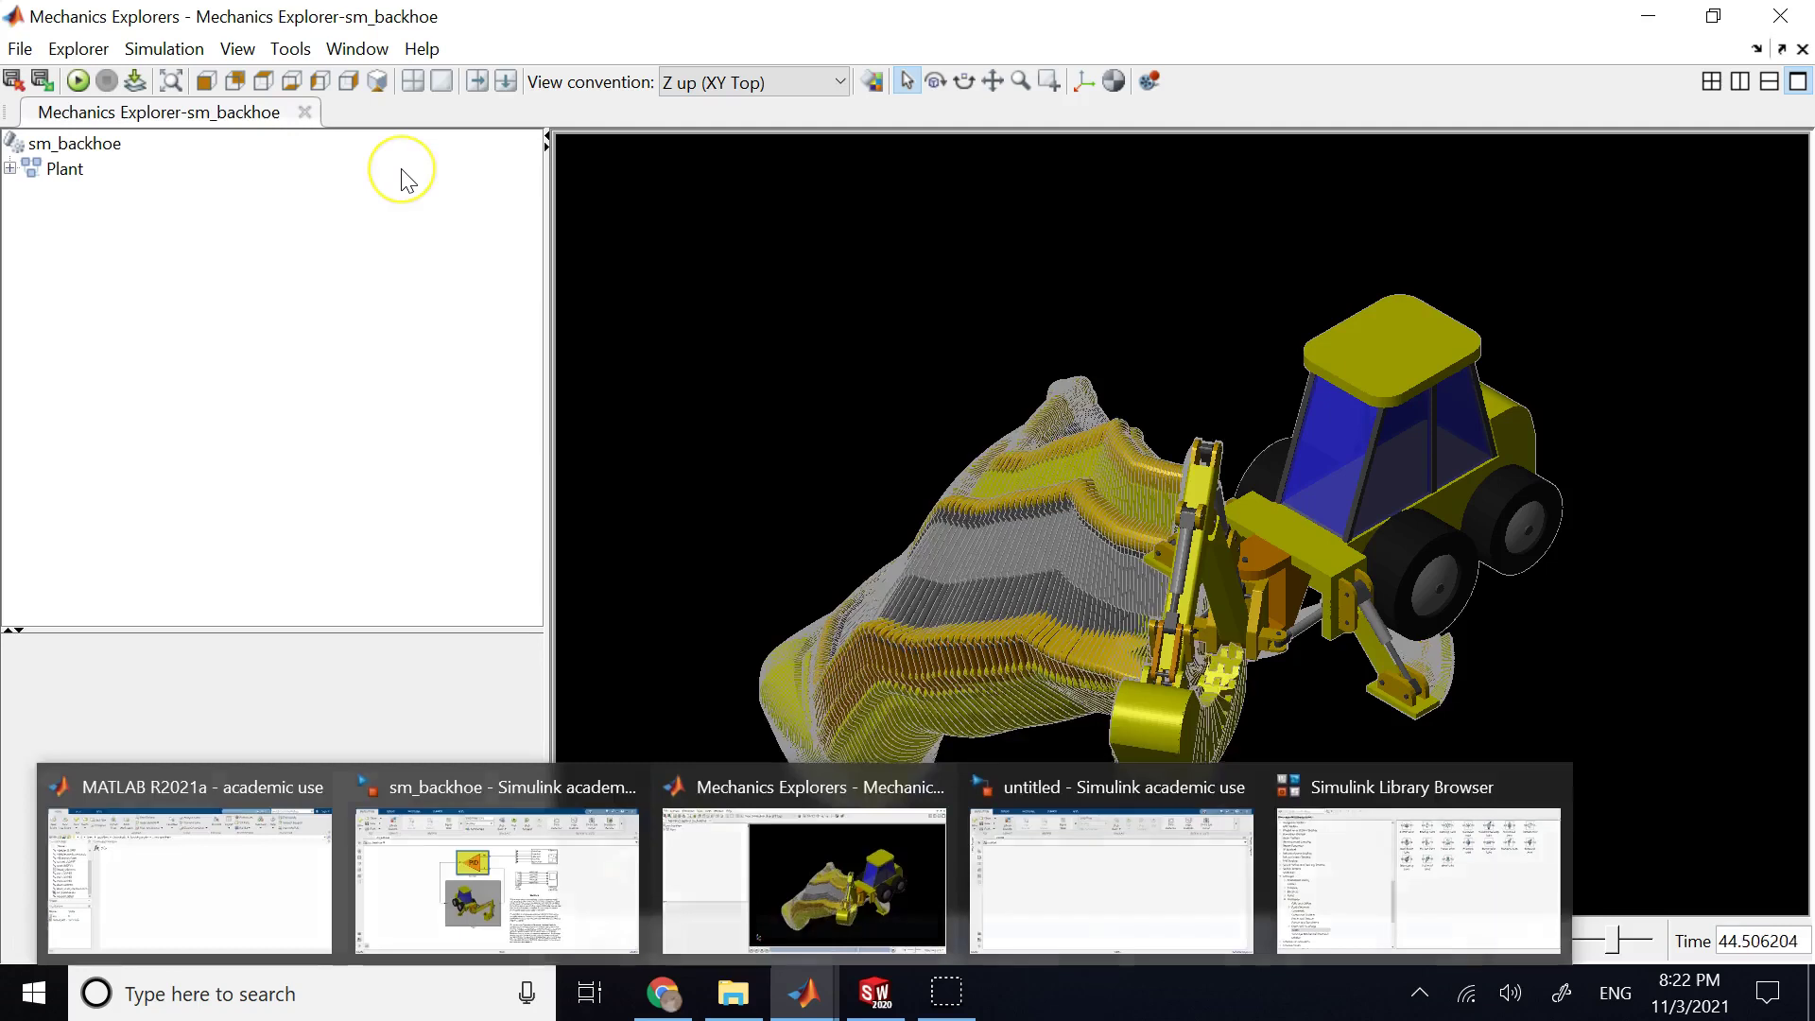
pyautogui.click(401, 182)
pyautogui.click(1460, 896)
pyautogui.click(1360, 529)
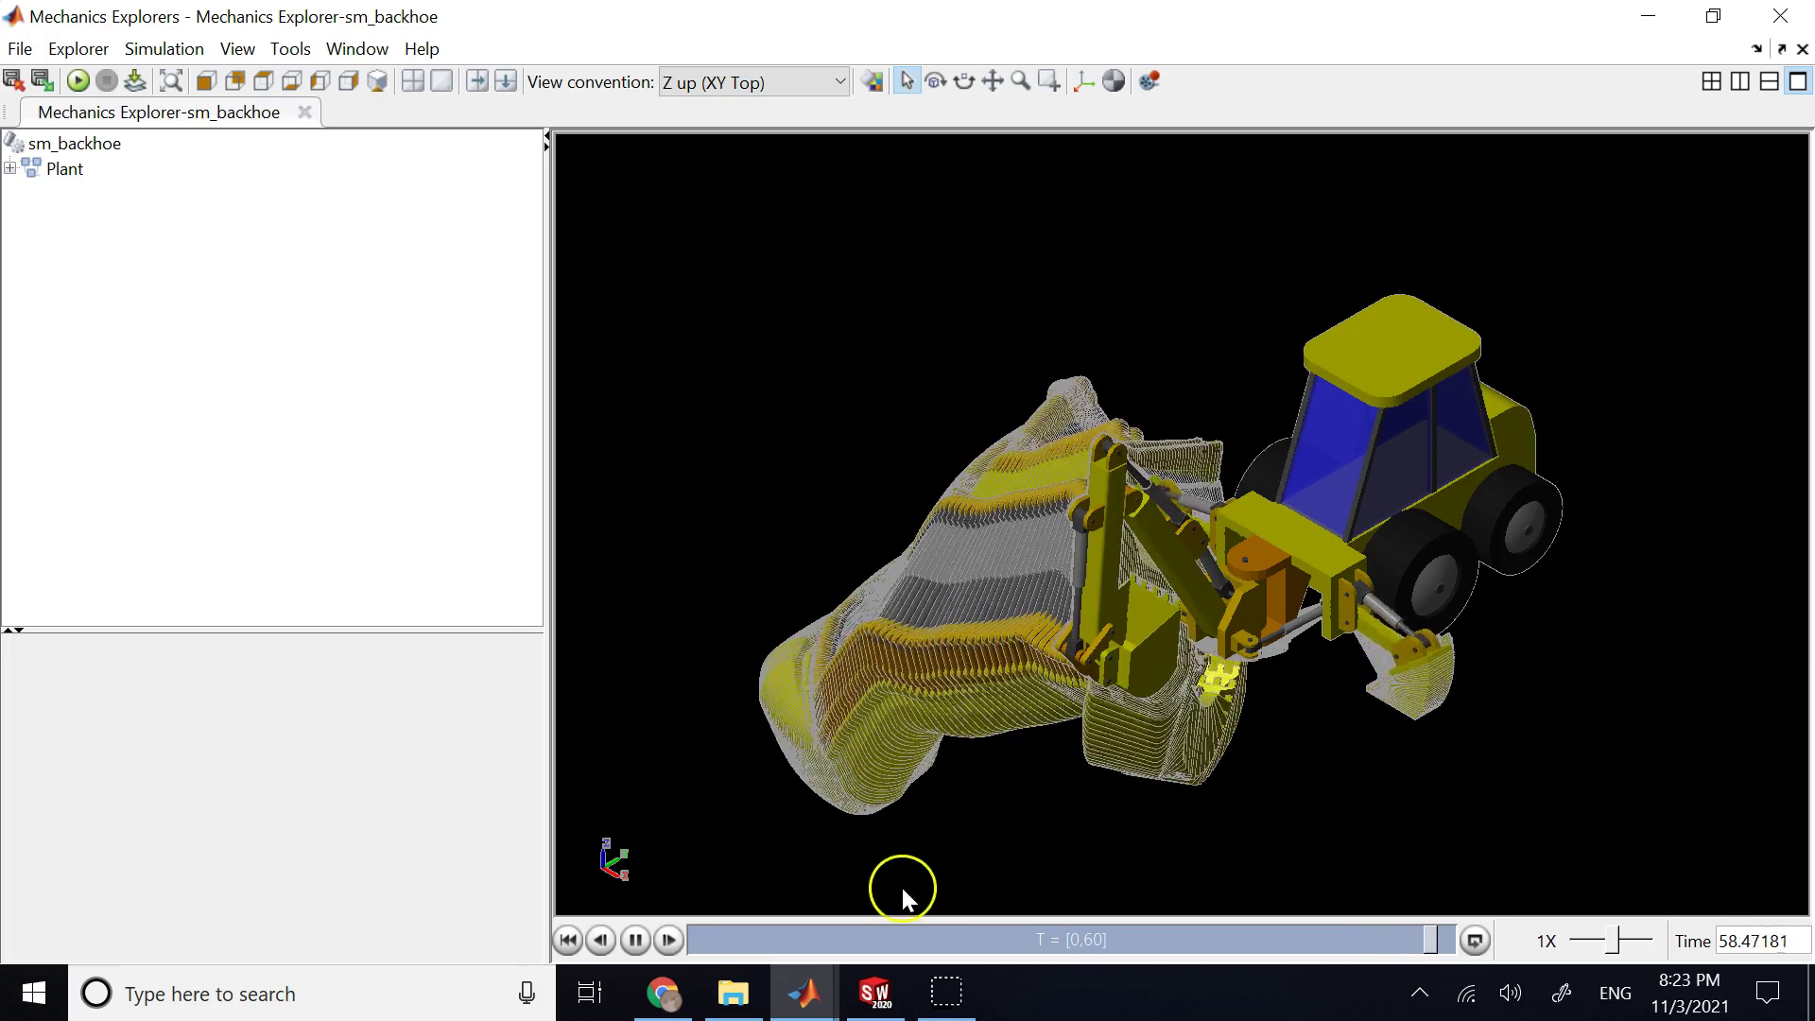
# - Switch to the sm_backhoe Simulink model and examine its Plant, Controller, Reference and joint angle blocks and the description text
pyautogui.moveTo(784, 991)
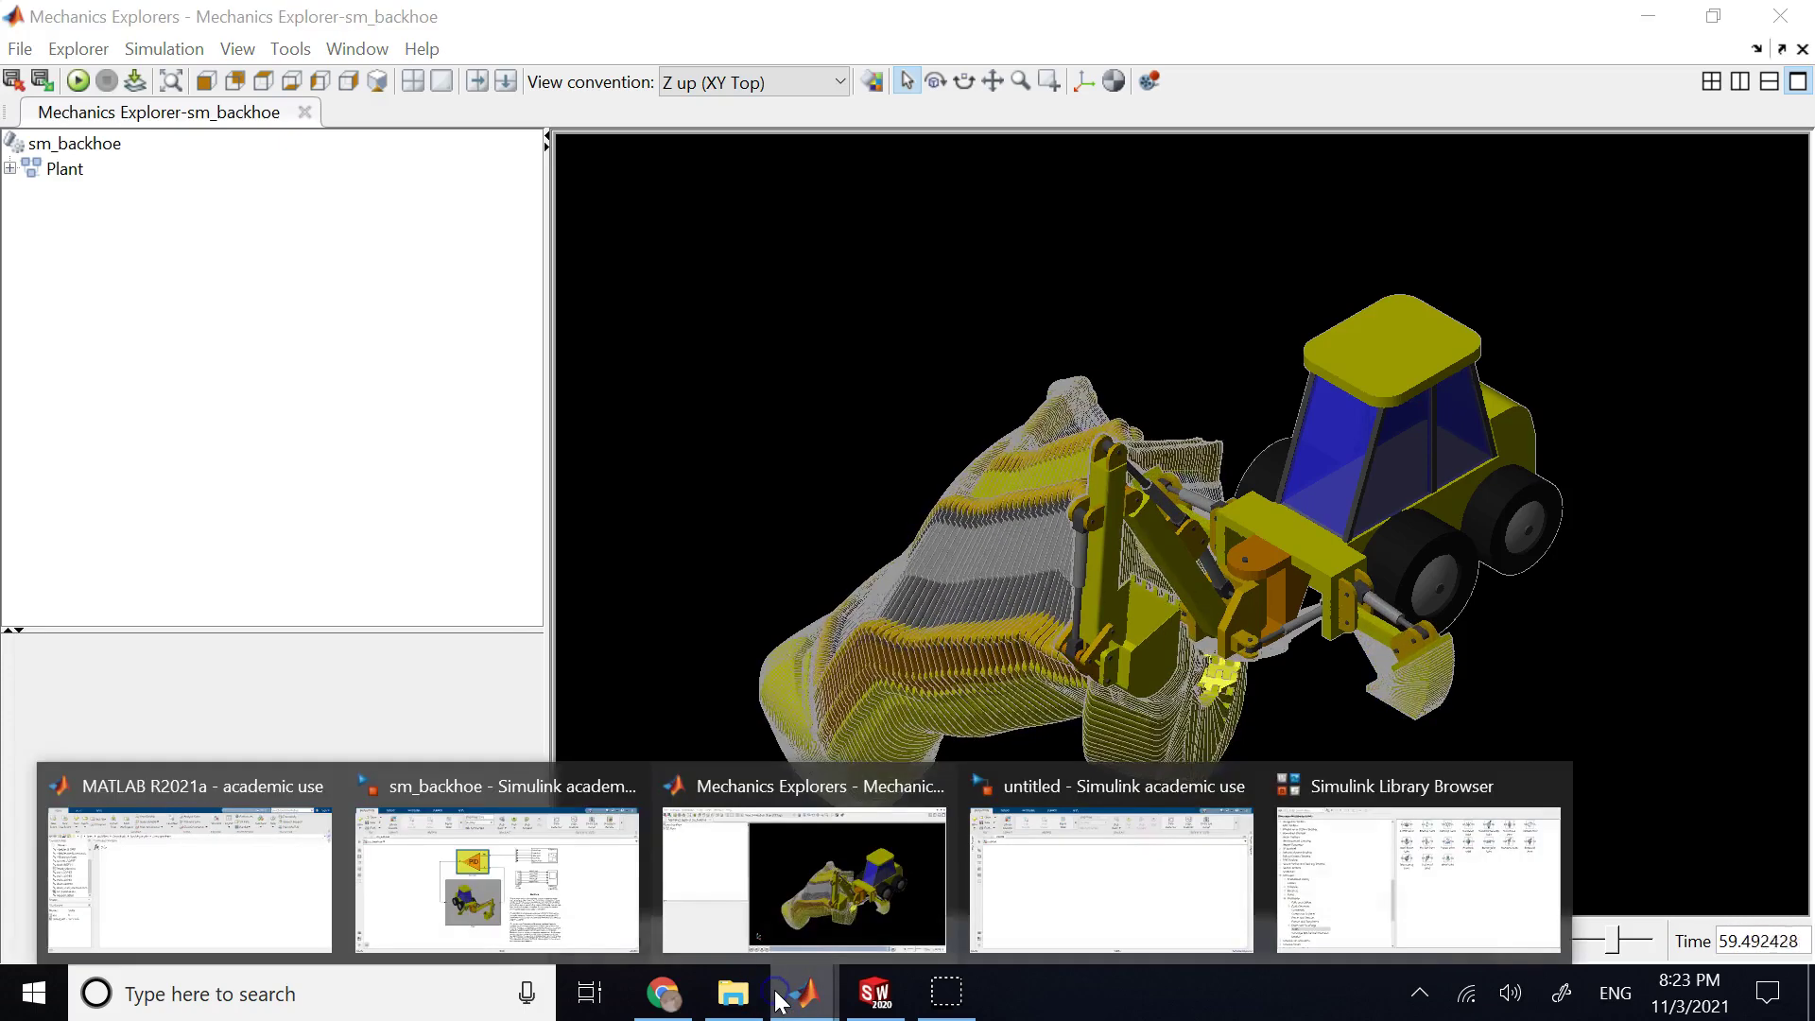
pyautogui.click(588, 902)
pyautogui.click(906, 523)
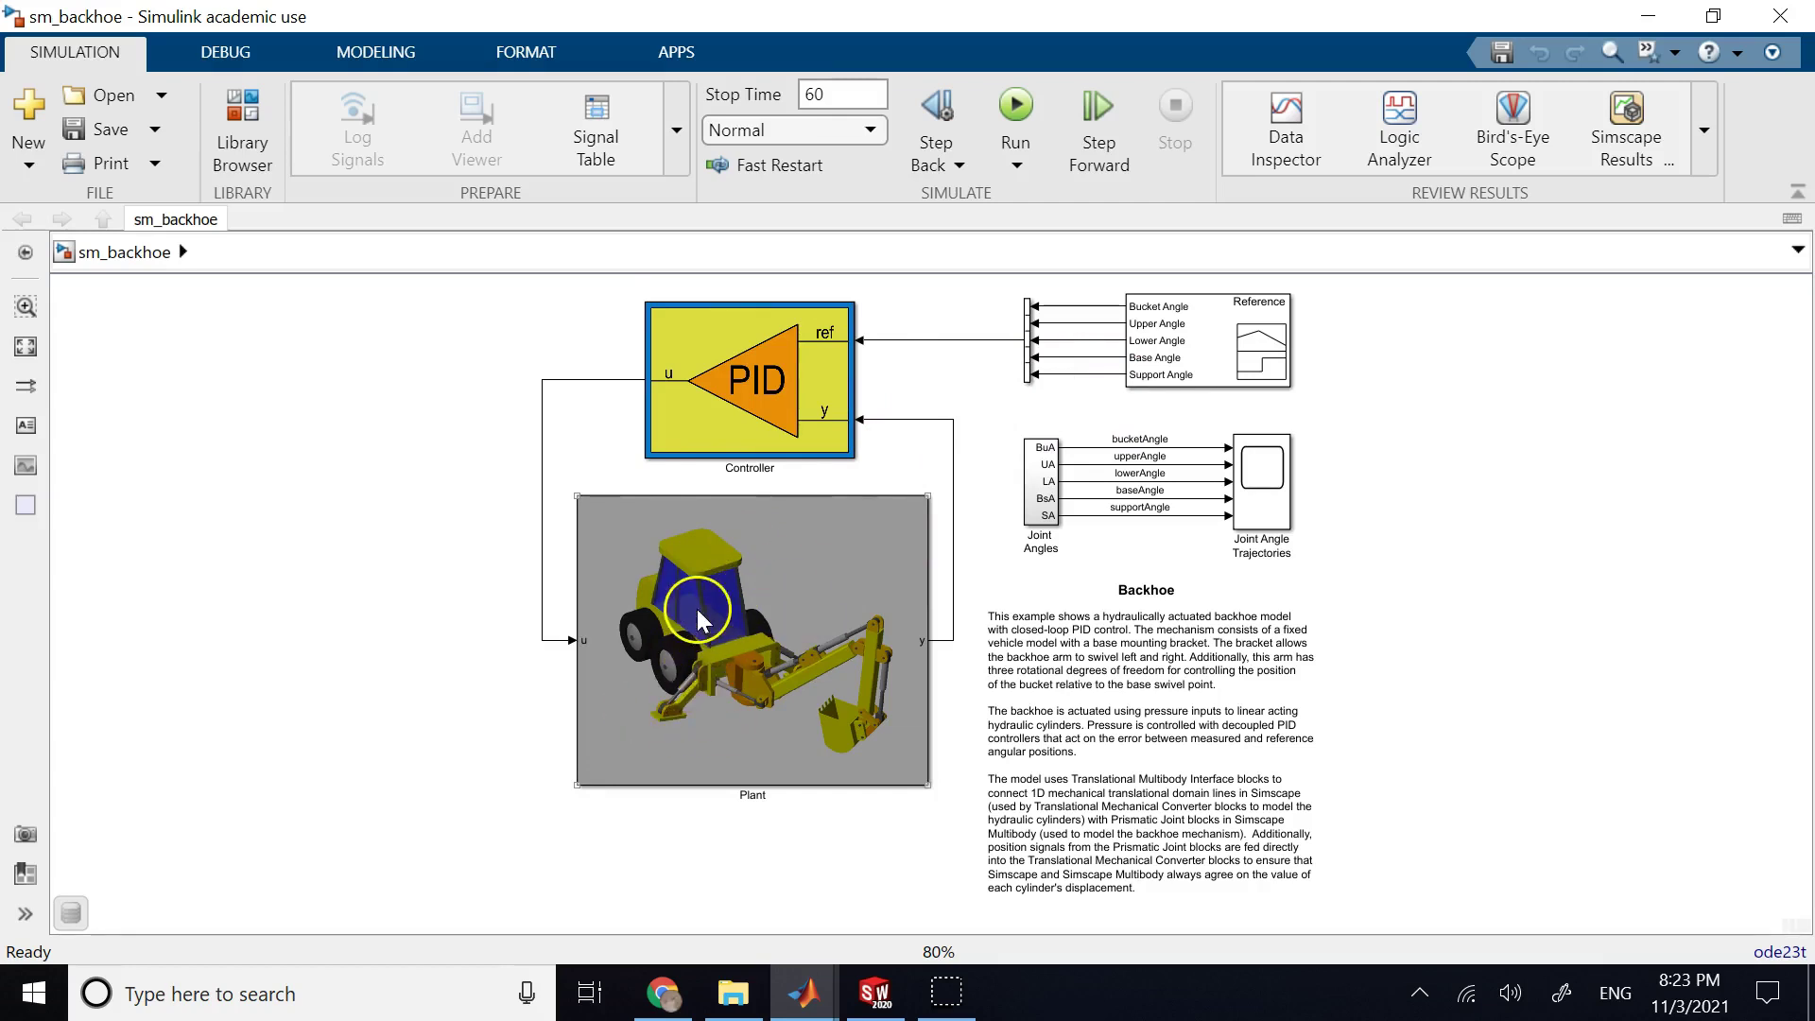
pyautogui.click(774, 348)
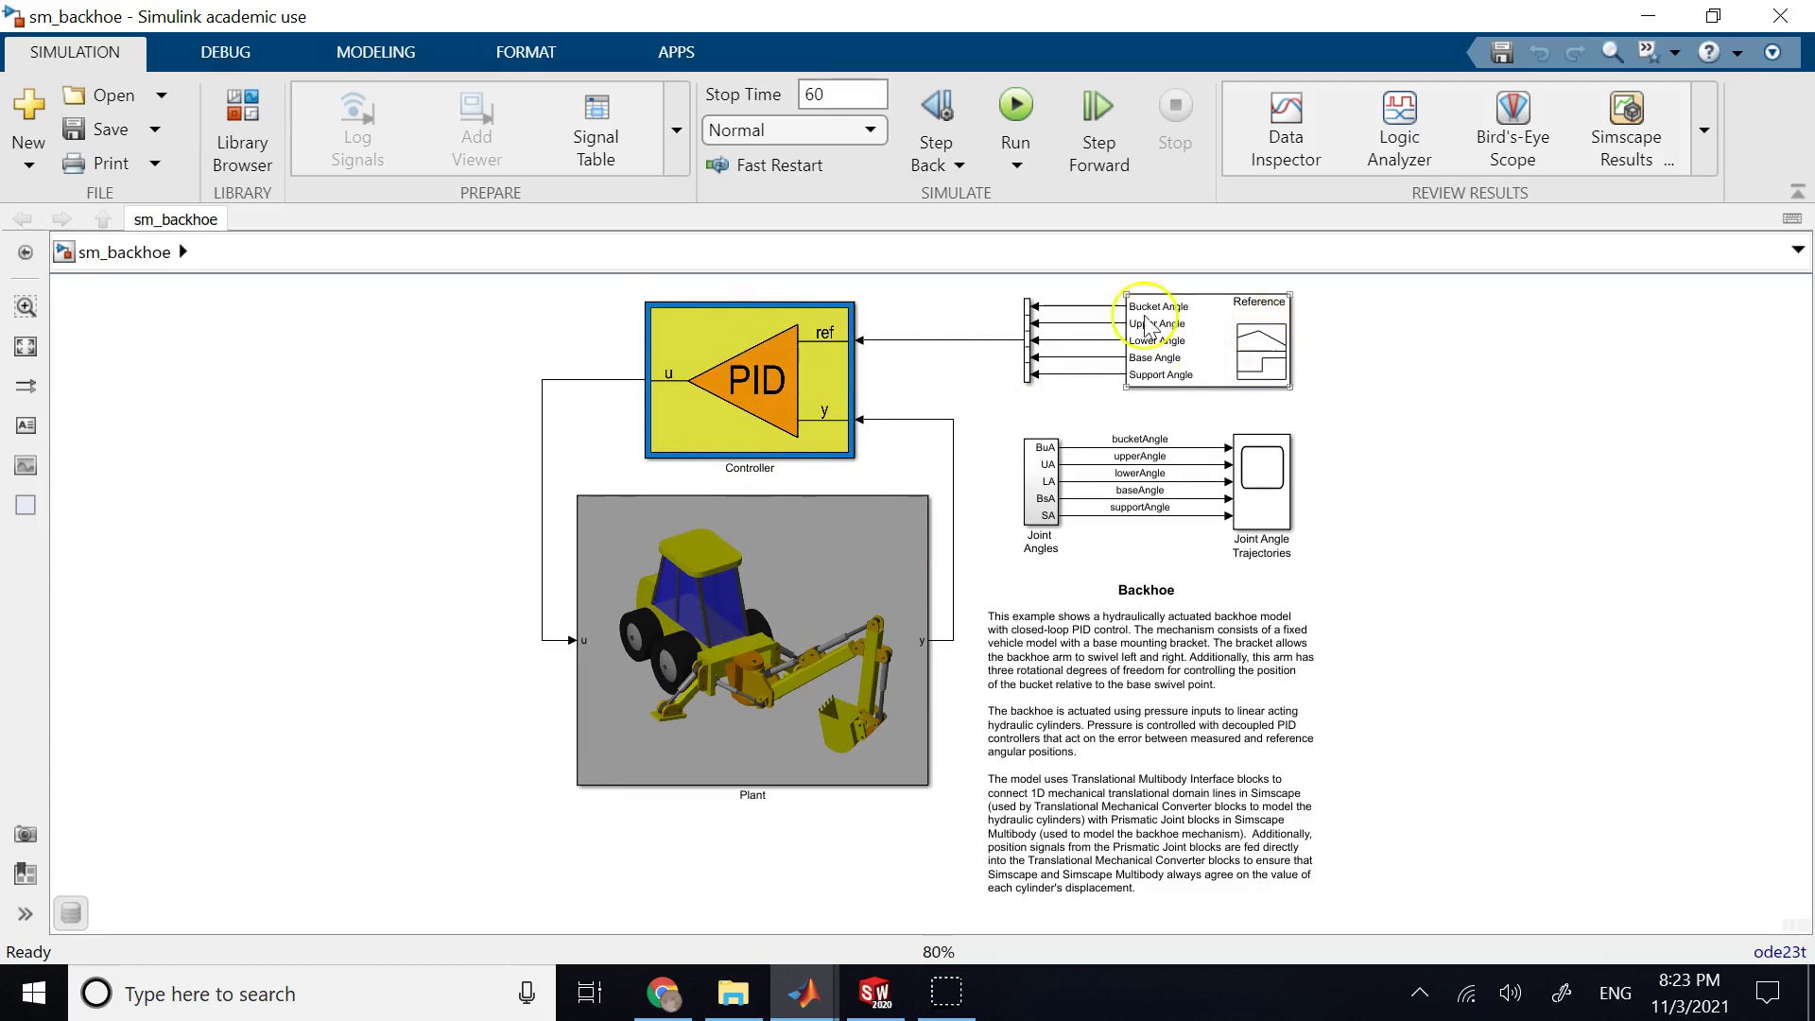
pyautogui.click(887, 304)
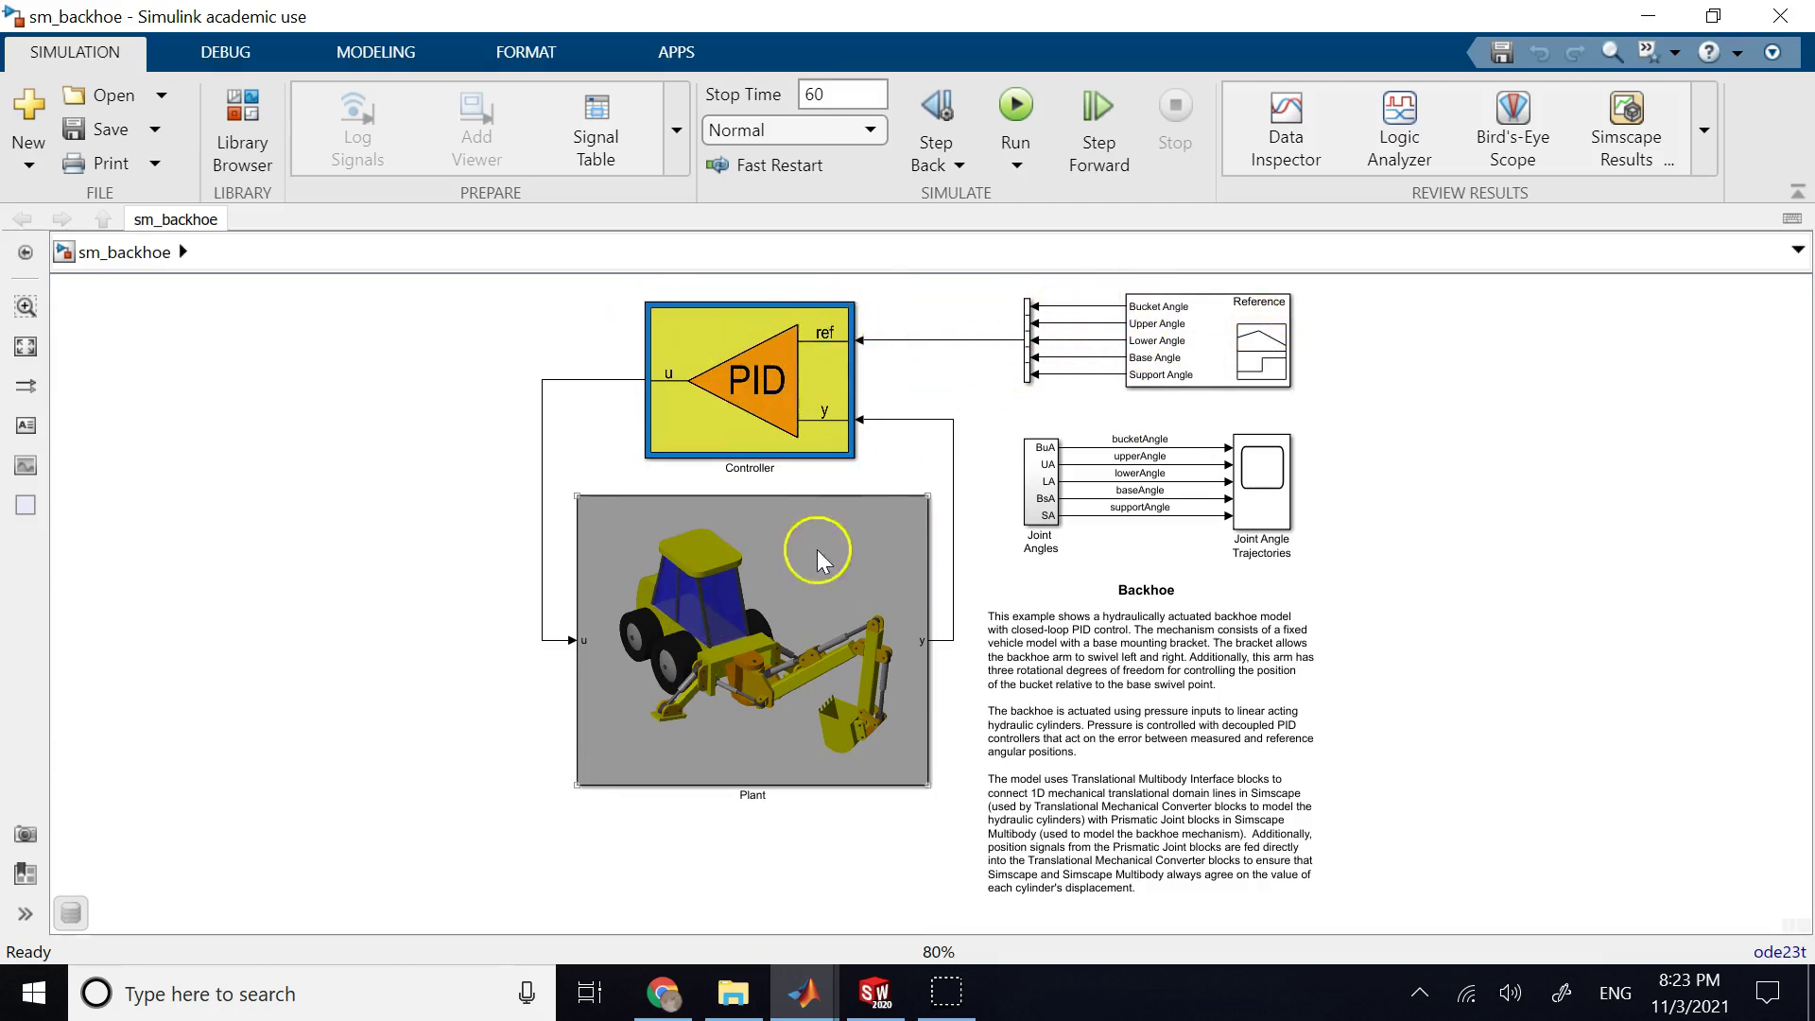
pyautogui.click(1235, 498)
pyautogui.click(683, 692)
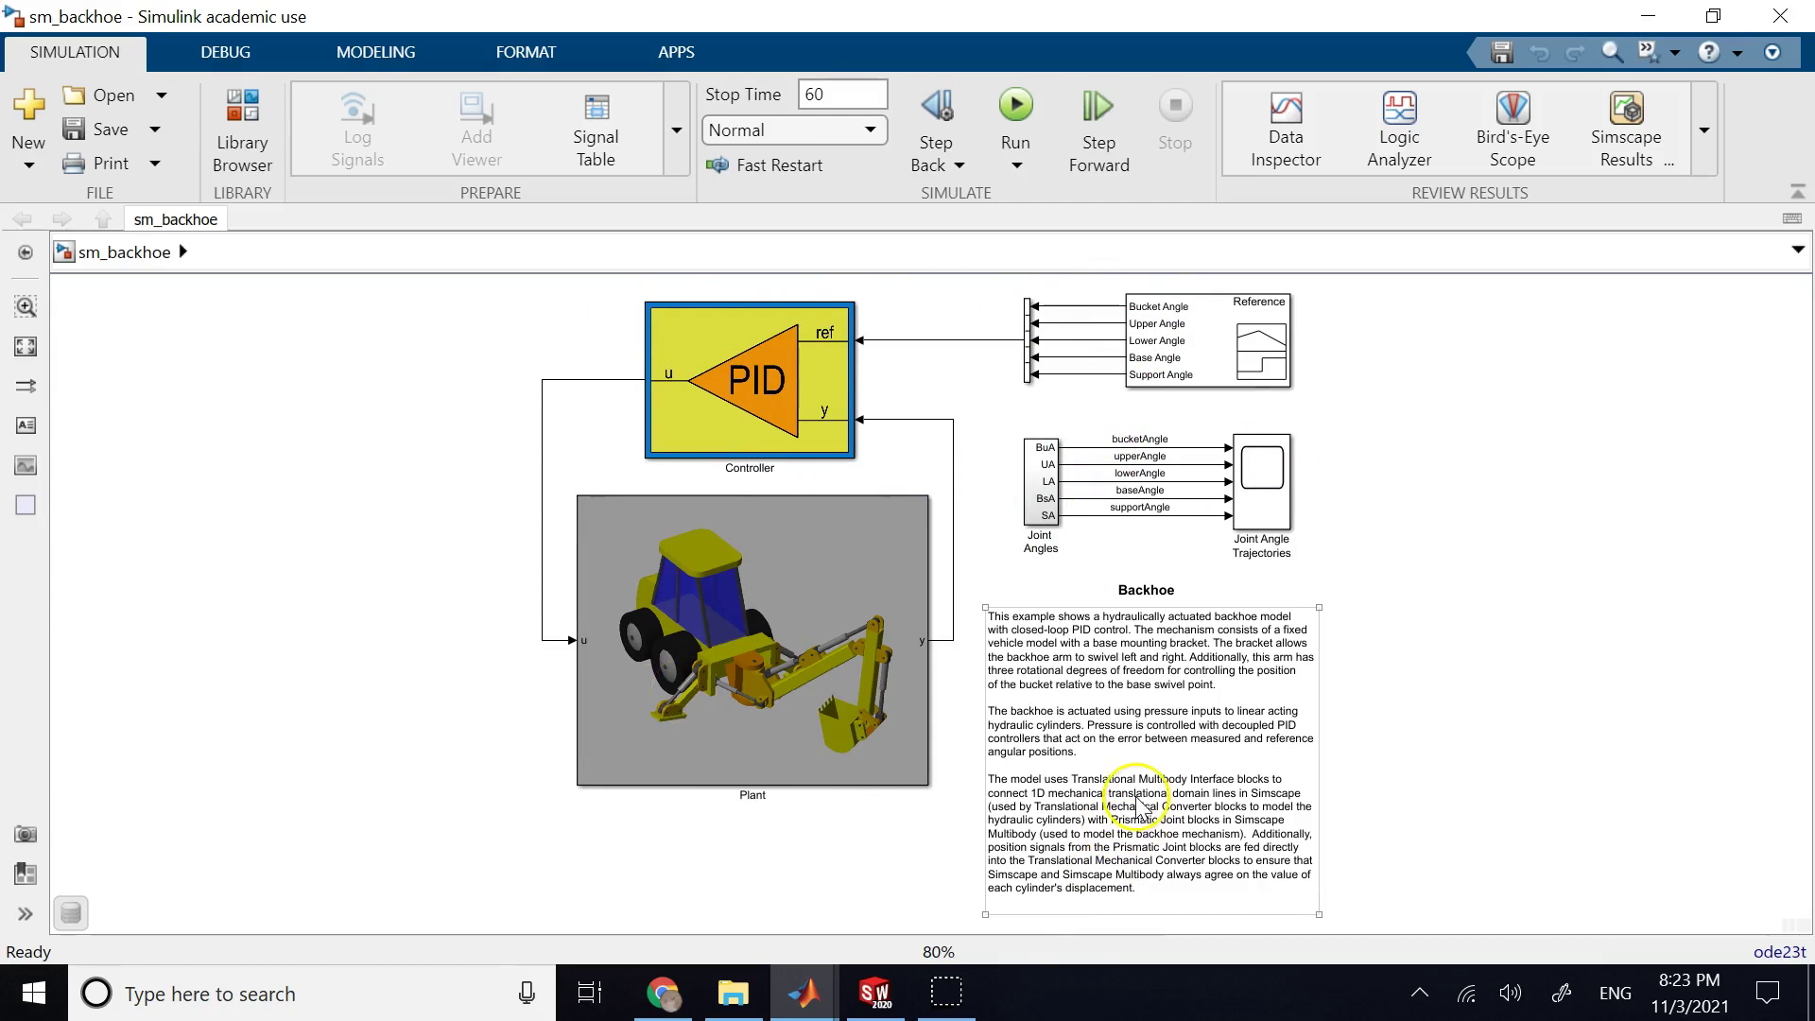
# - View the backhoe in the sm_backhoe Mechanics Explorer window, then switch to the slider_crank_mechanism assembly in SOLIDWORKS
pyautogui.click(759, 369)
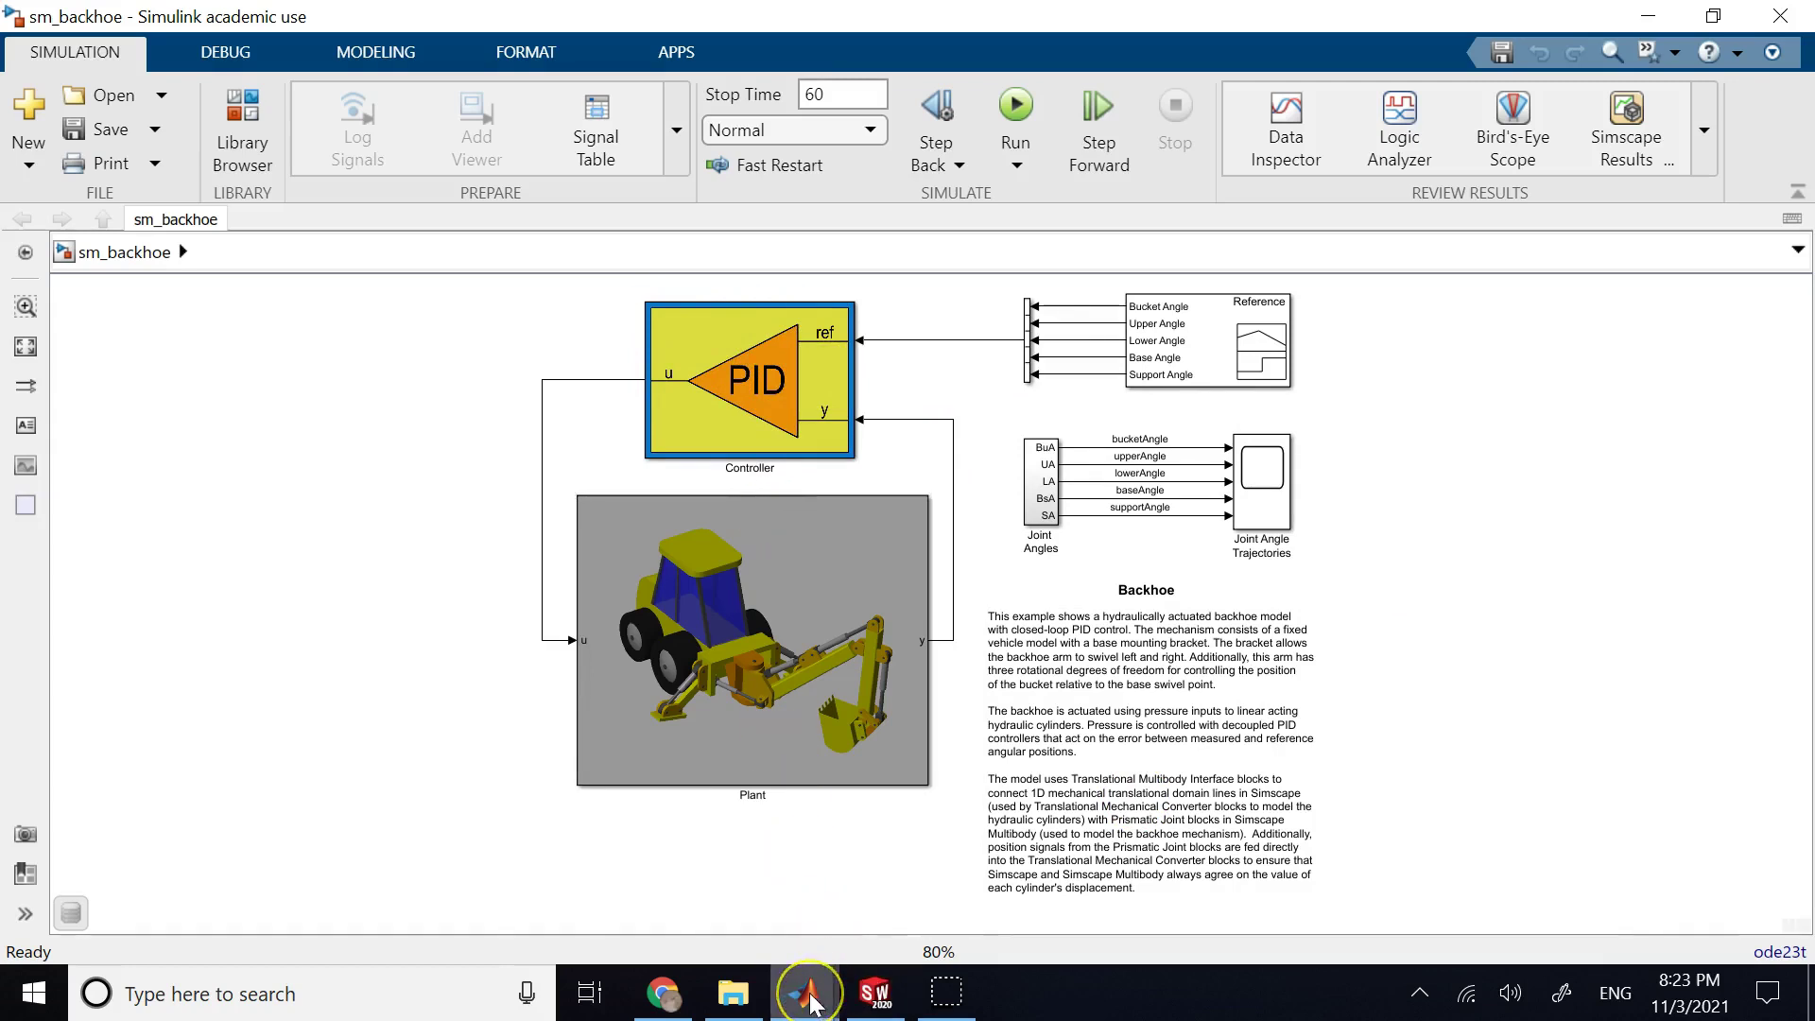
pyautogui.moveTo(810, 1004)
pyautogui.click(822, 892)
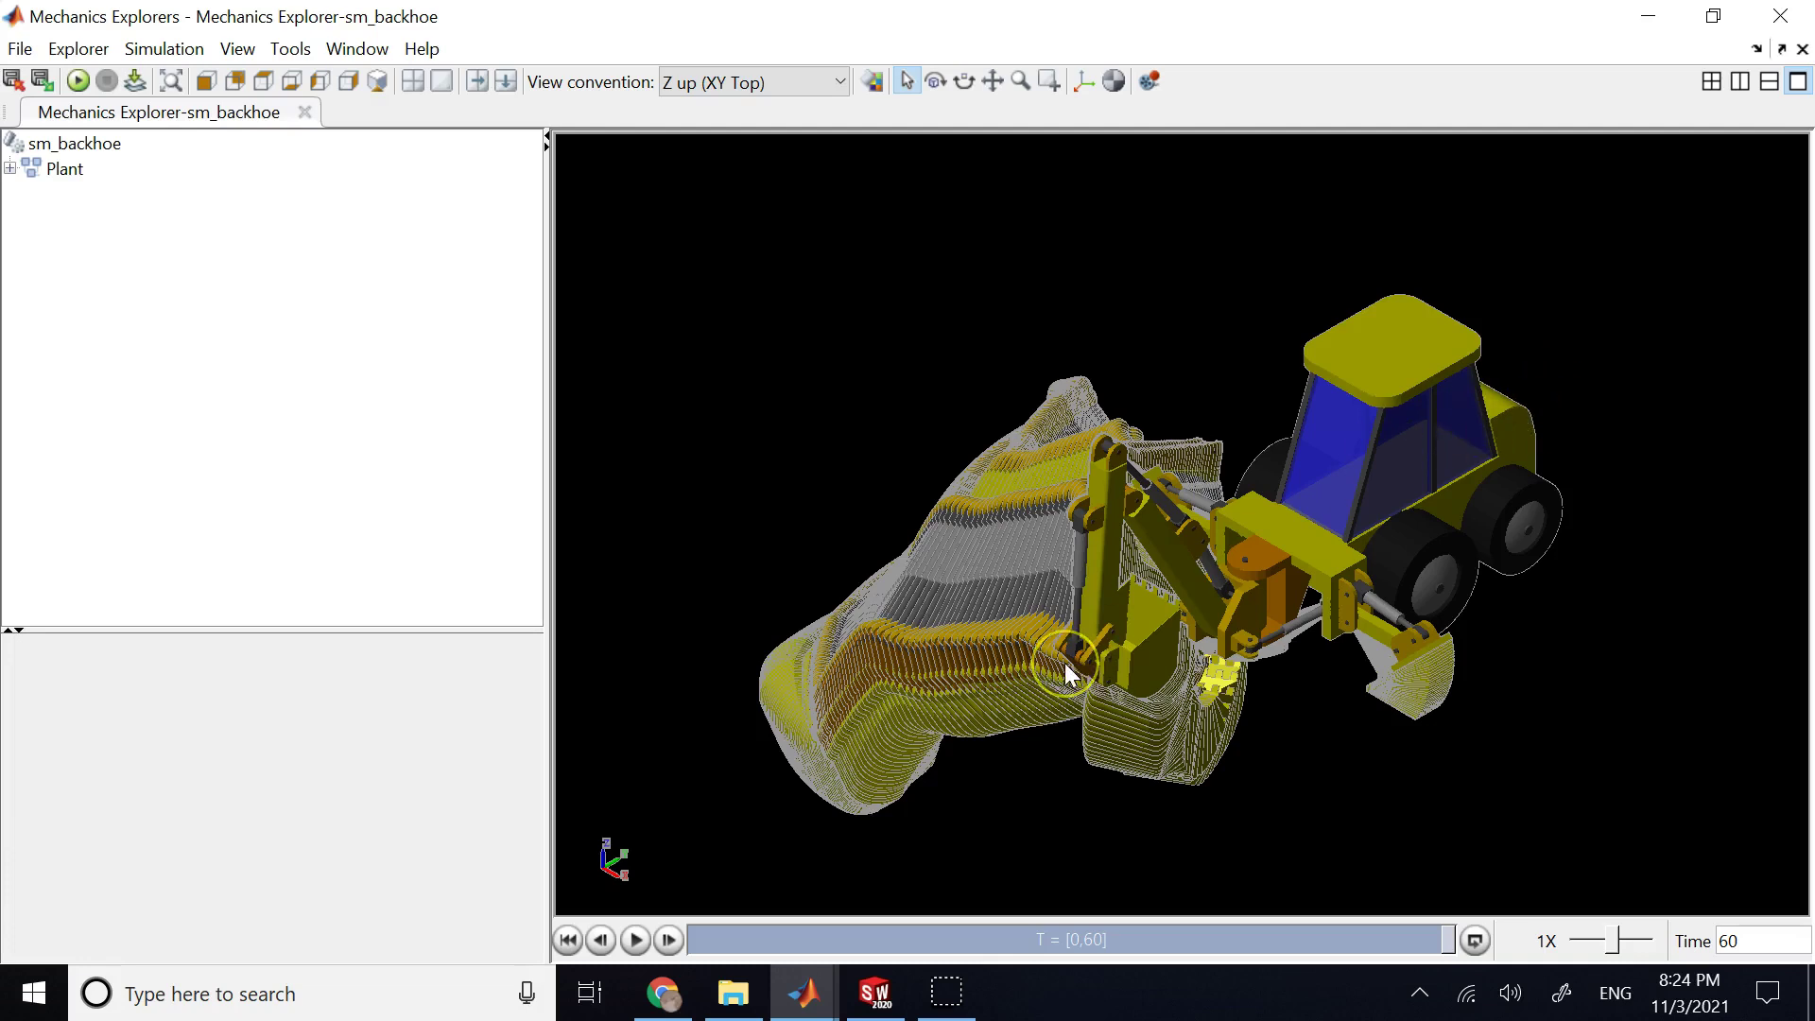
pyautogui.click(874, 993)
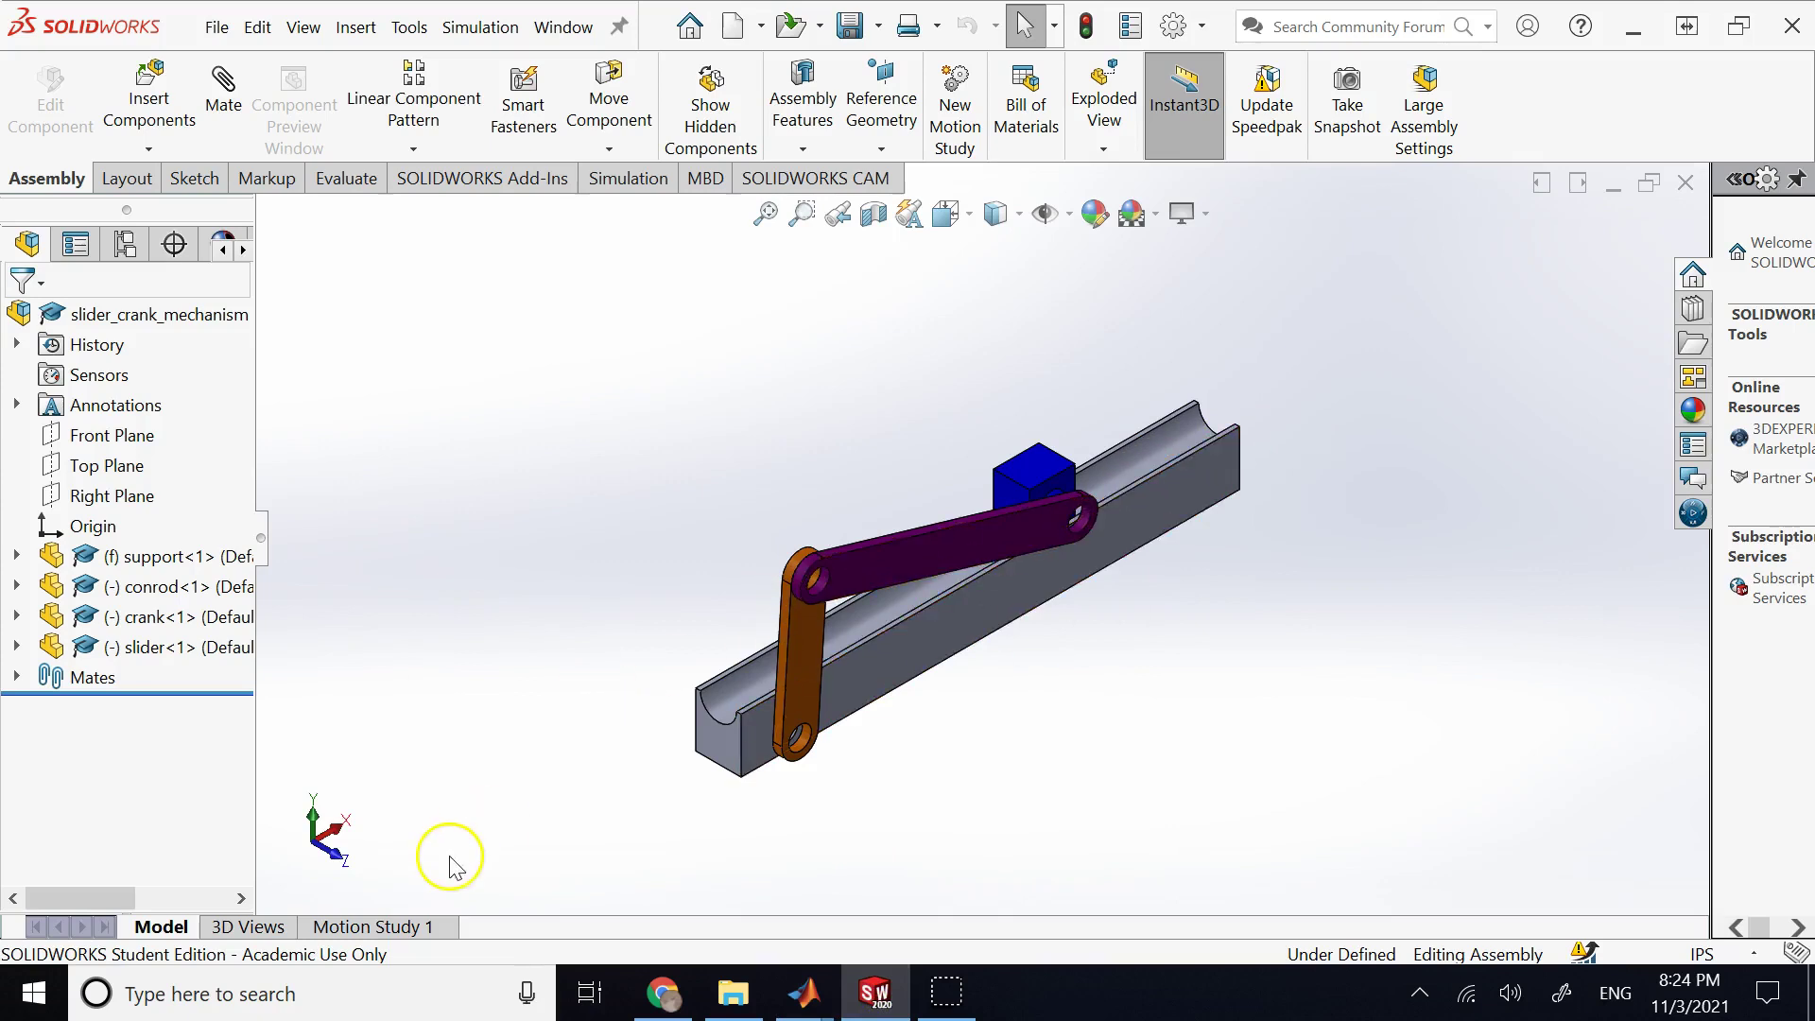
# - Switch back to the sm_backhoe Simulink model and look under the mask of the Plant block
pyautogui.moveTo(777, 994)
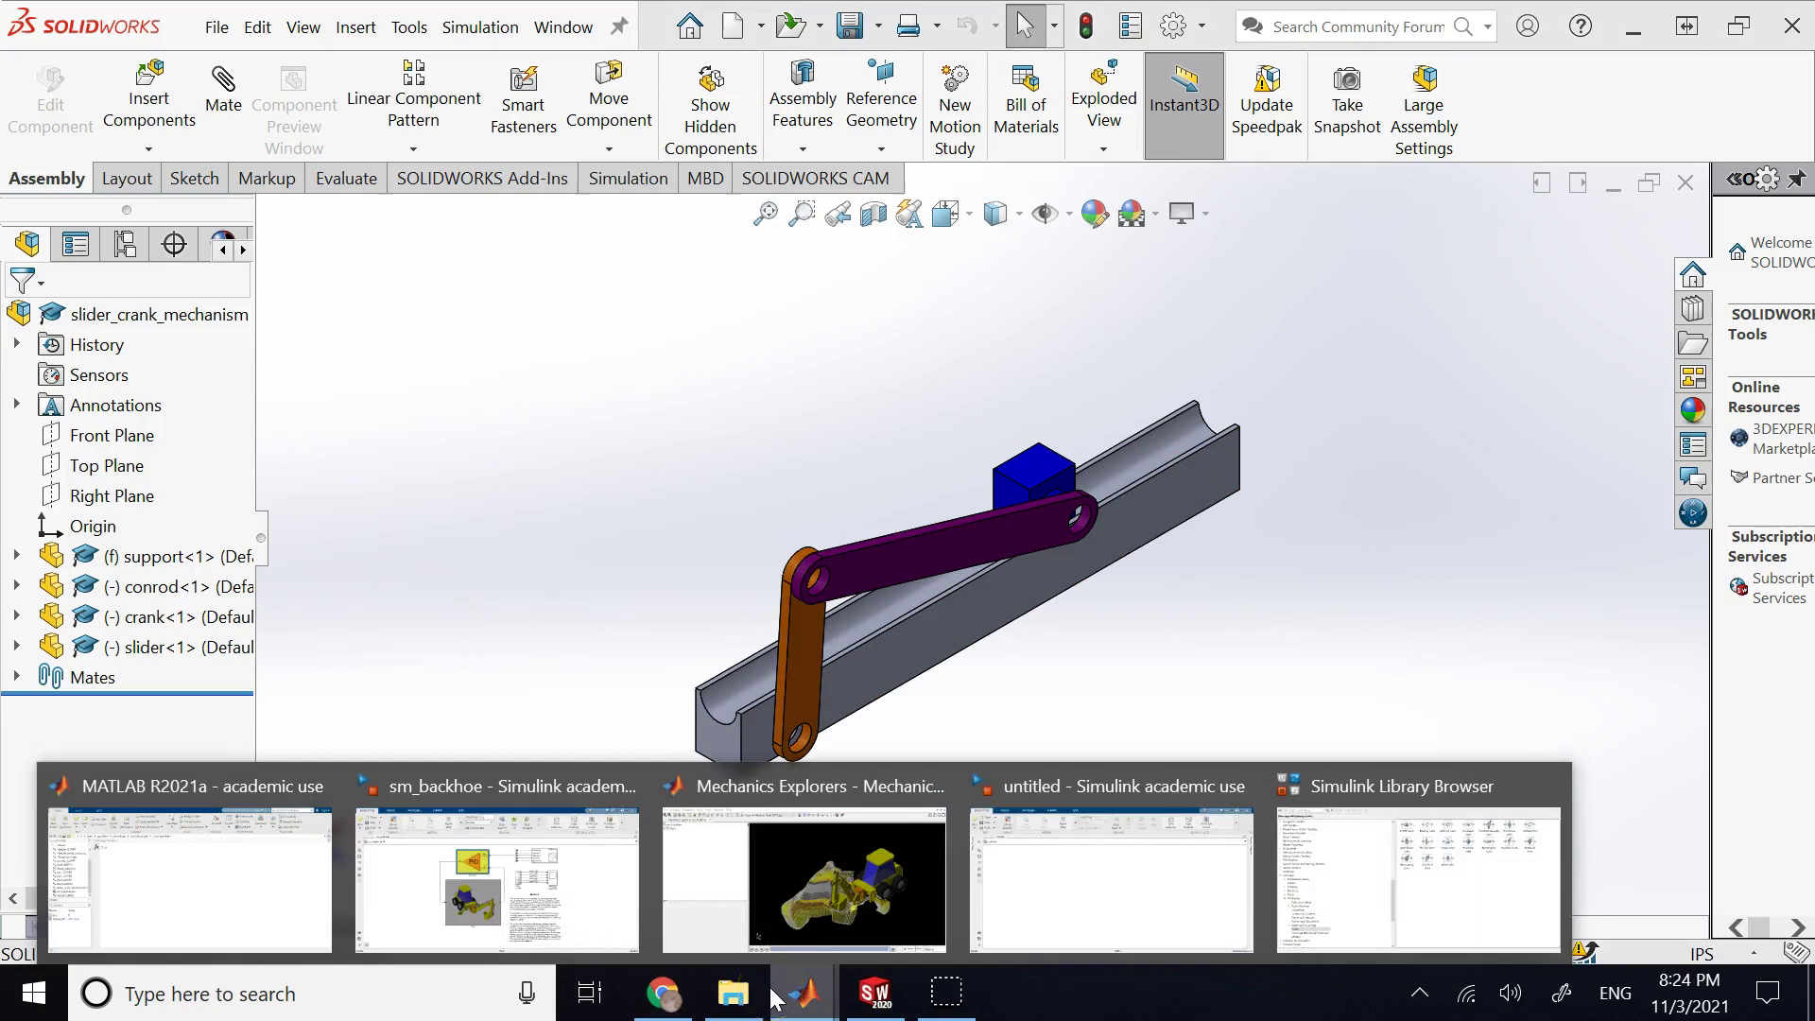
pyautogui.click(614, 879)
pyautogui.click(860, 587)
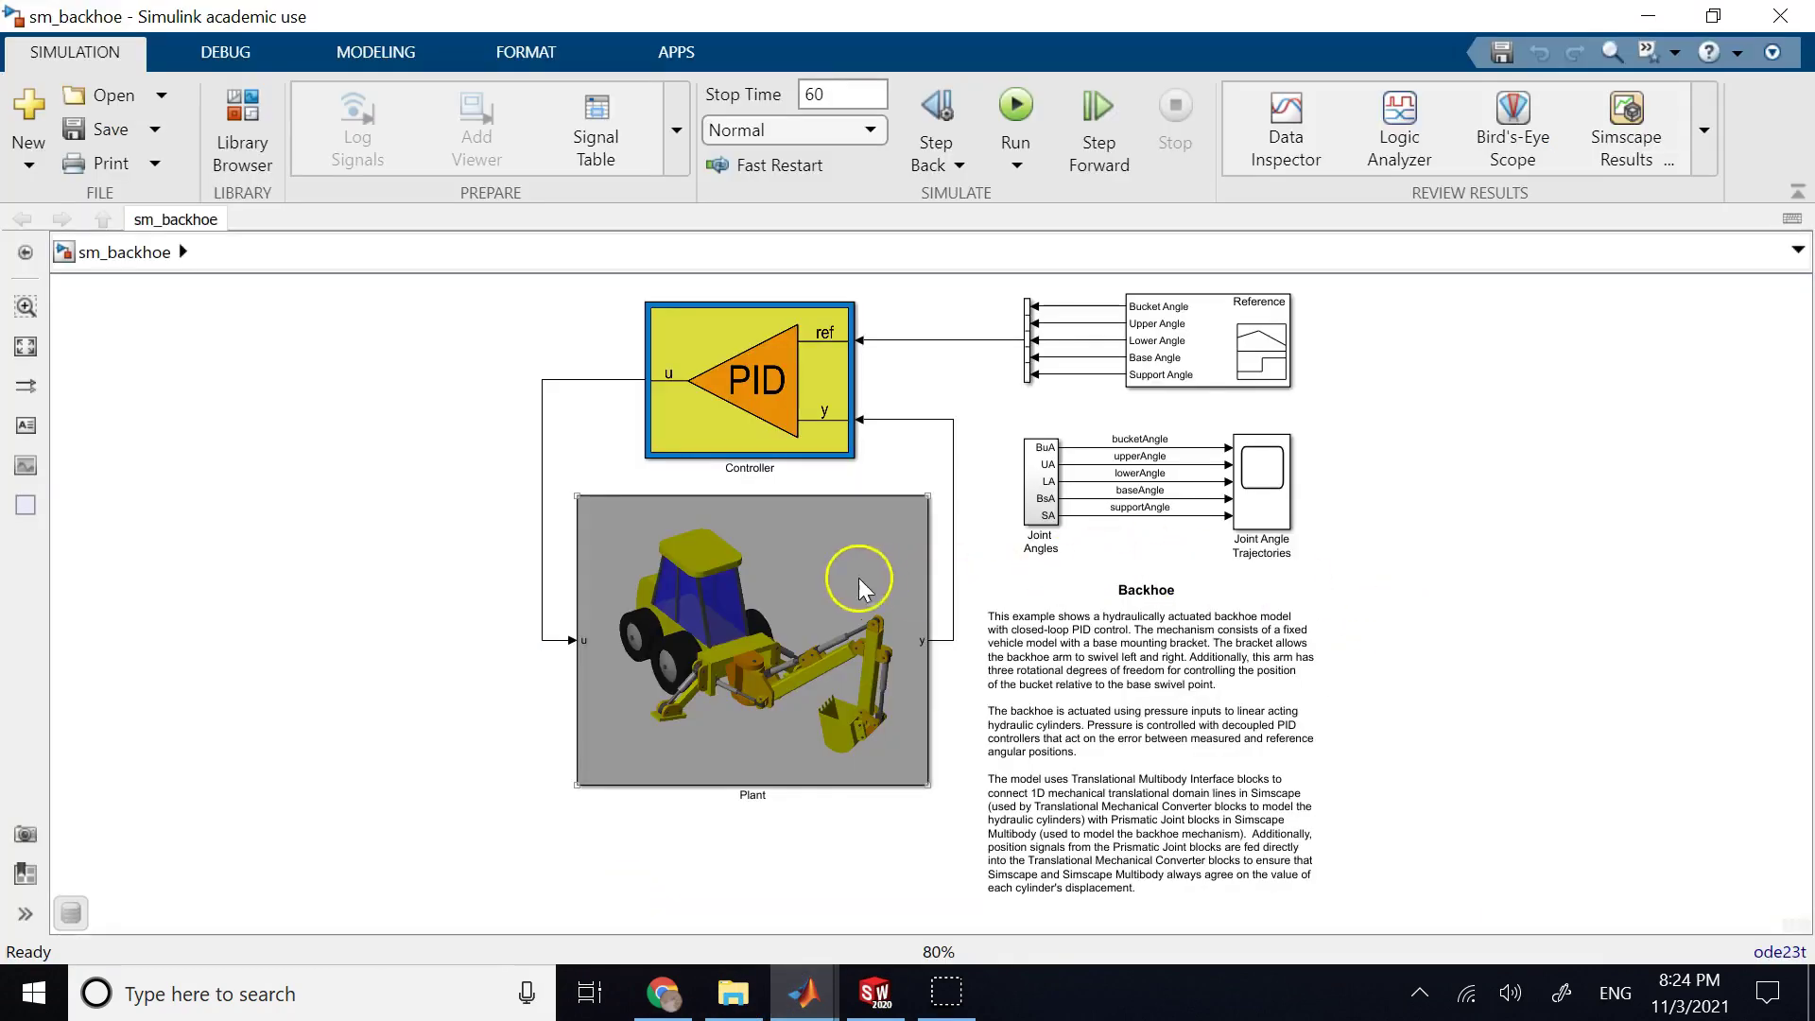
pyautogui.rightClick(735, 573)
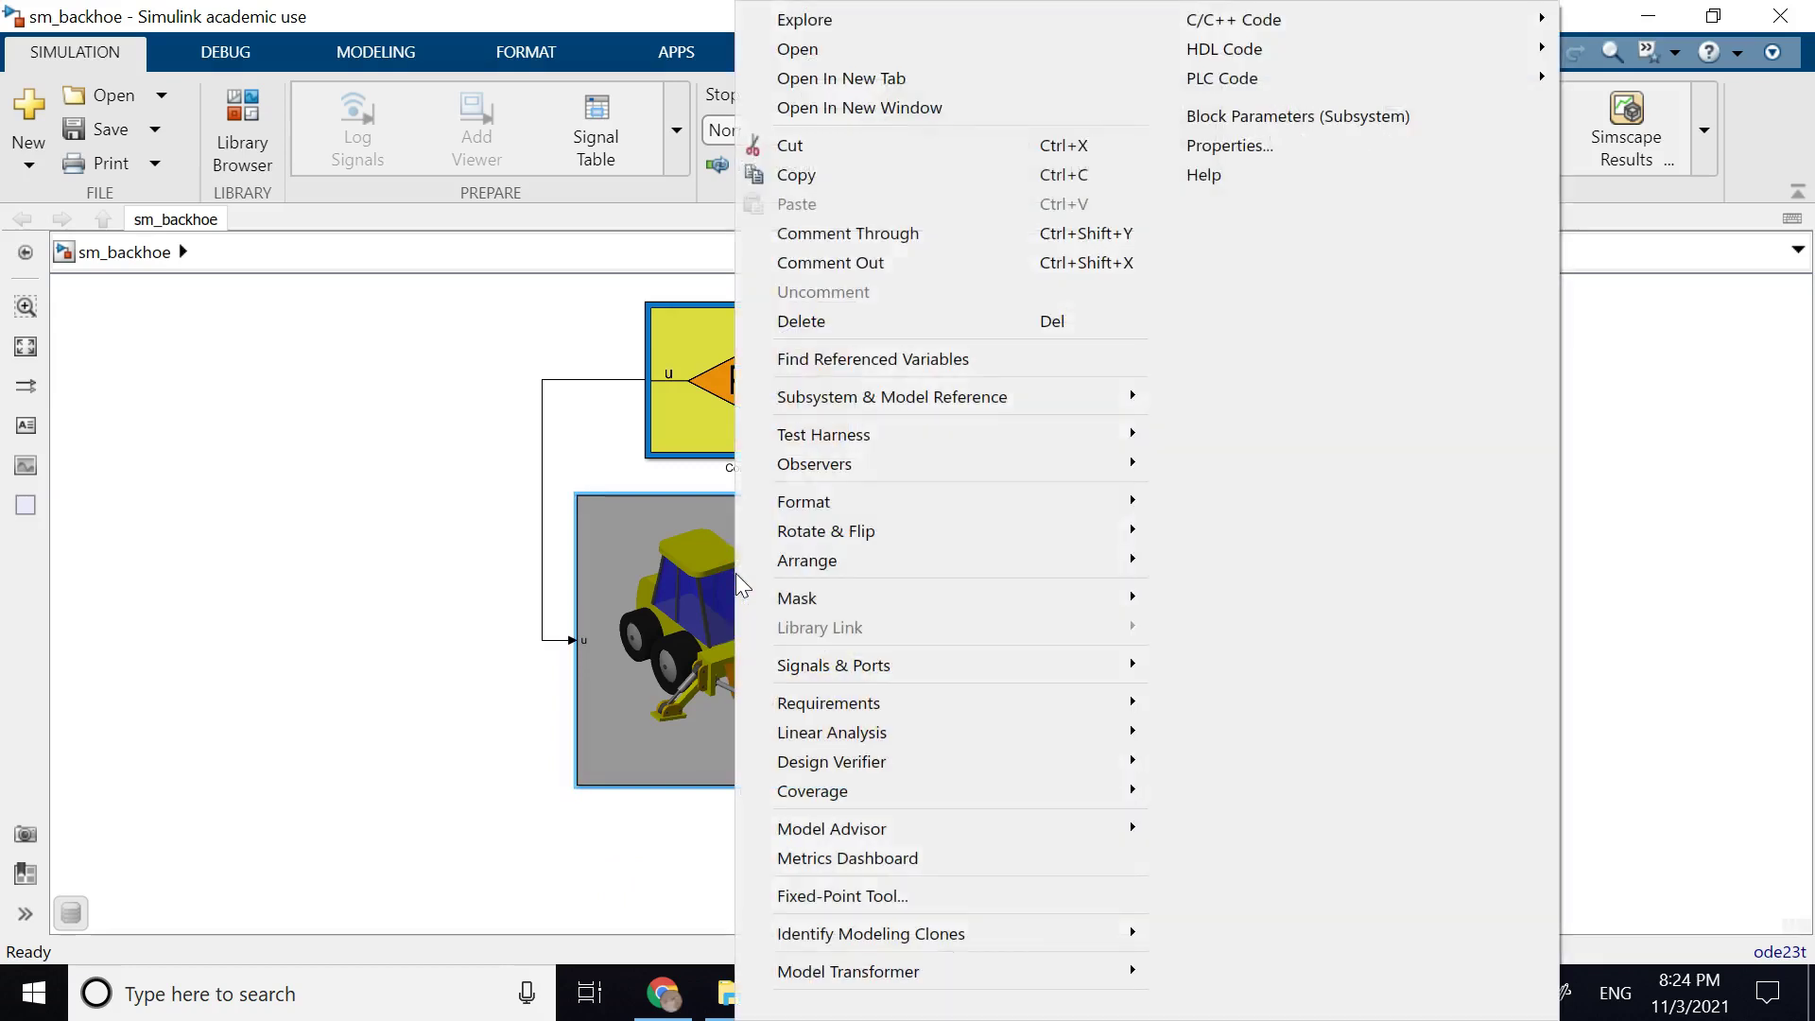
pyautogui.click(814, 607)
pyautogui.click(1296, 690)
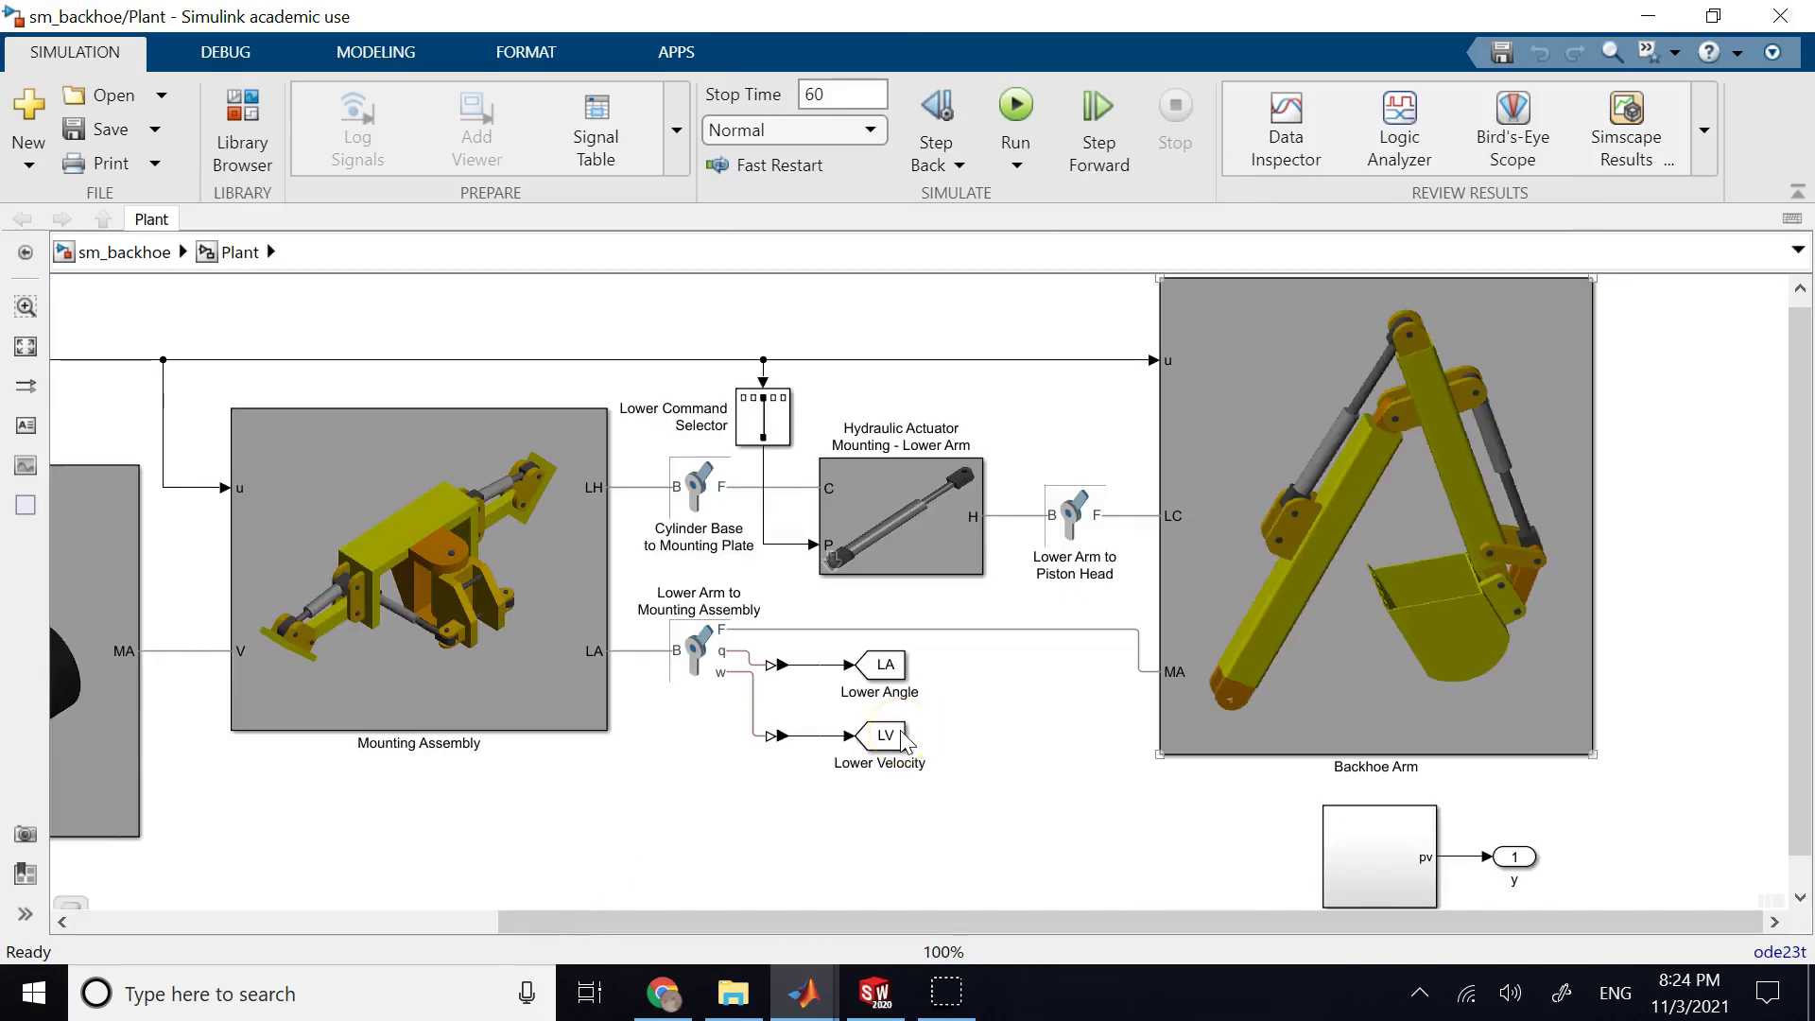
# - Examine the Backhoe Arm, Mounting Assembly and Vehicle blocks inside the Plant subsystem
pyautogui.click(898, 730)
pyautogui.scroll(-3, 1040, 737)
pyautogui.click(1255, 631)
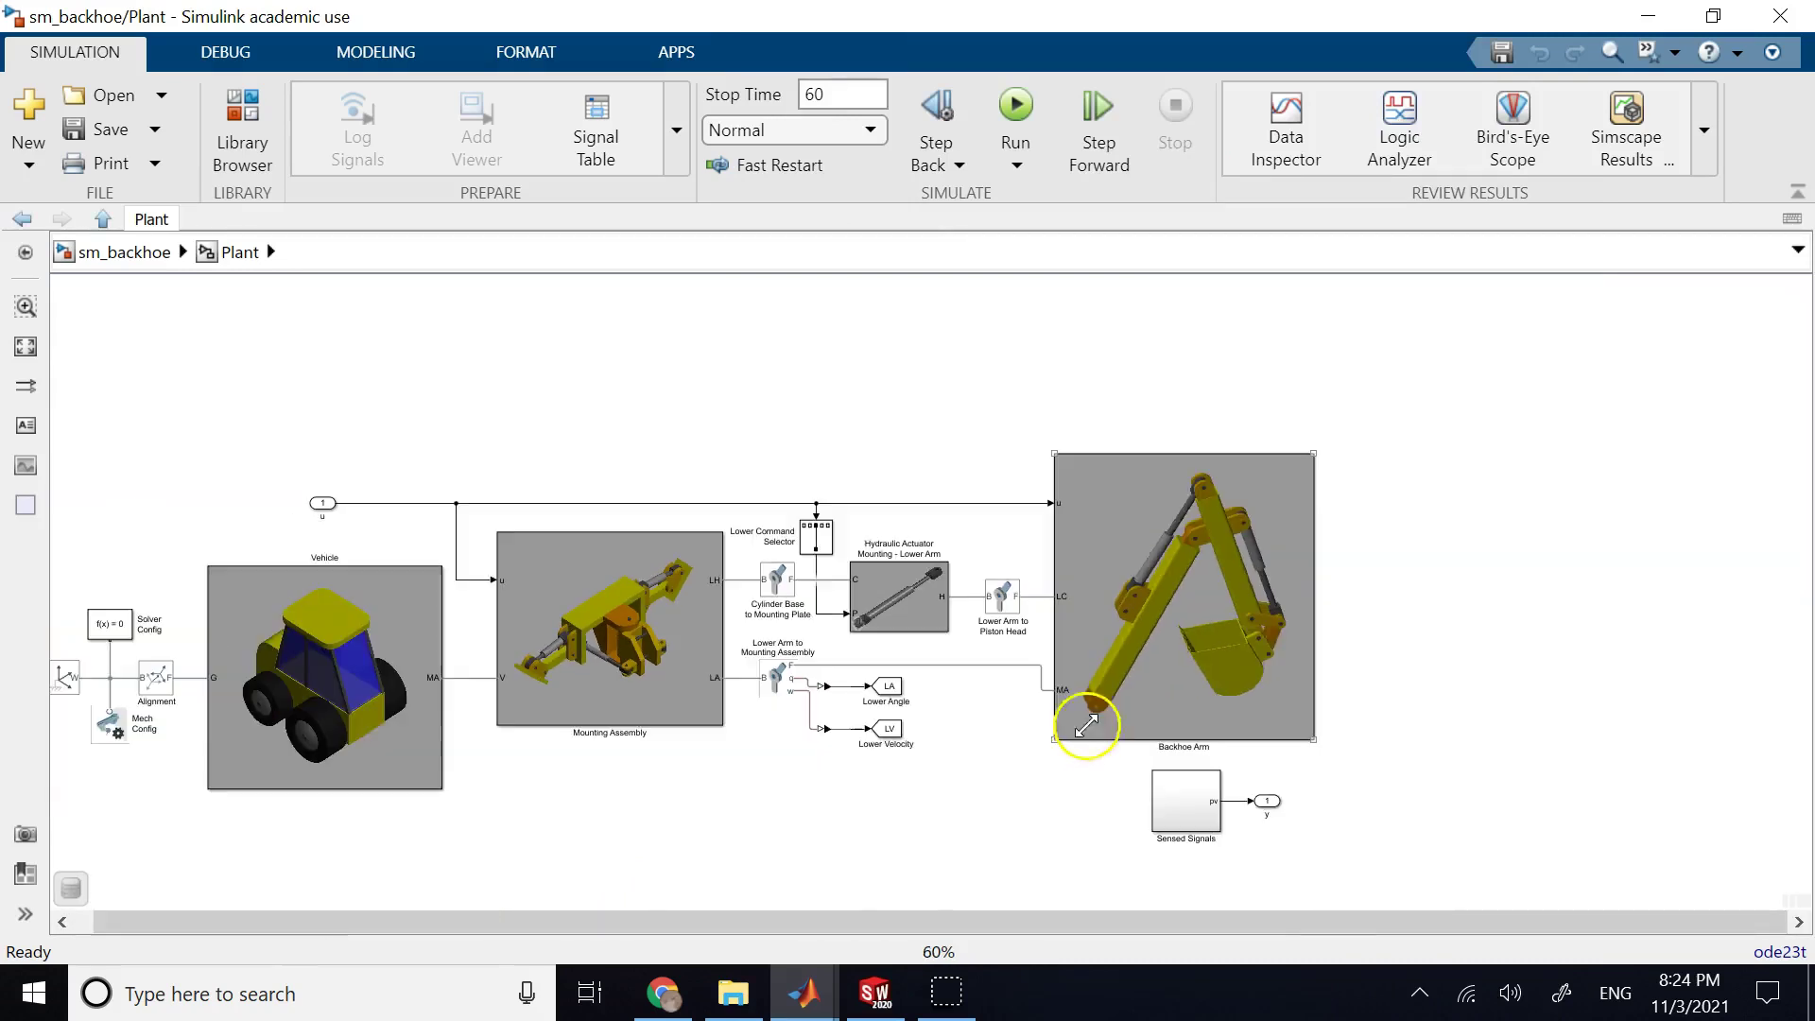
pyautogui.click(591, 631)
pyautogui.click(325, 639)
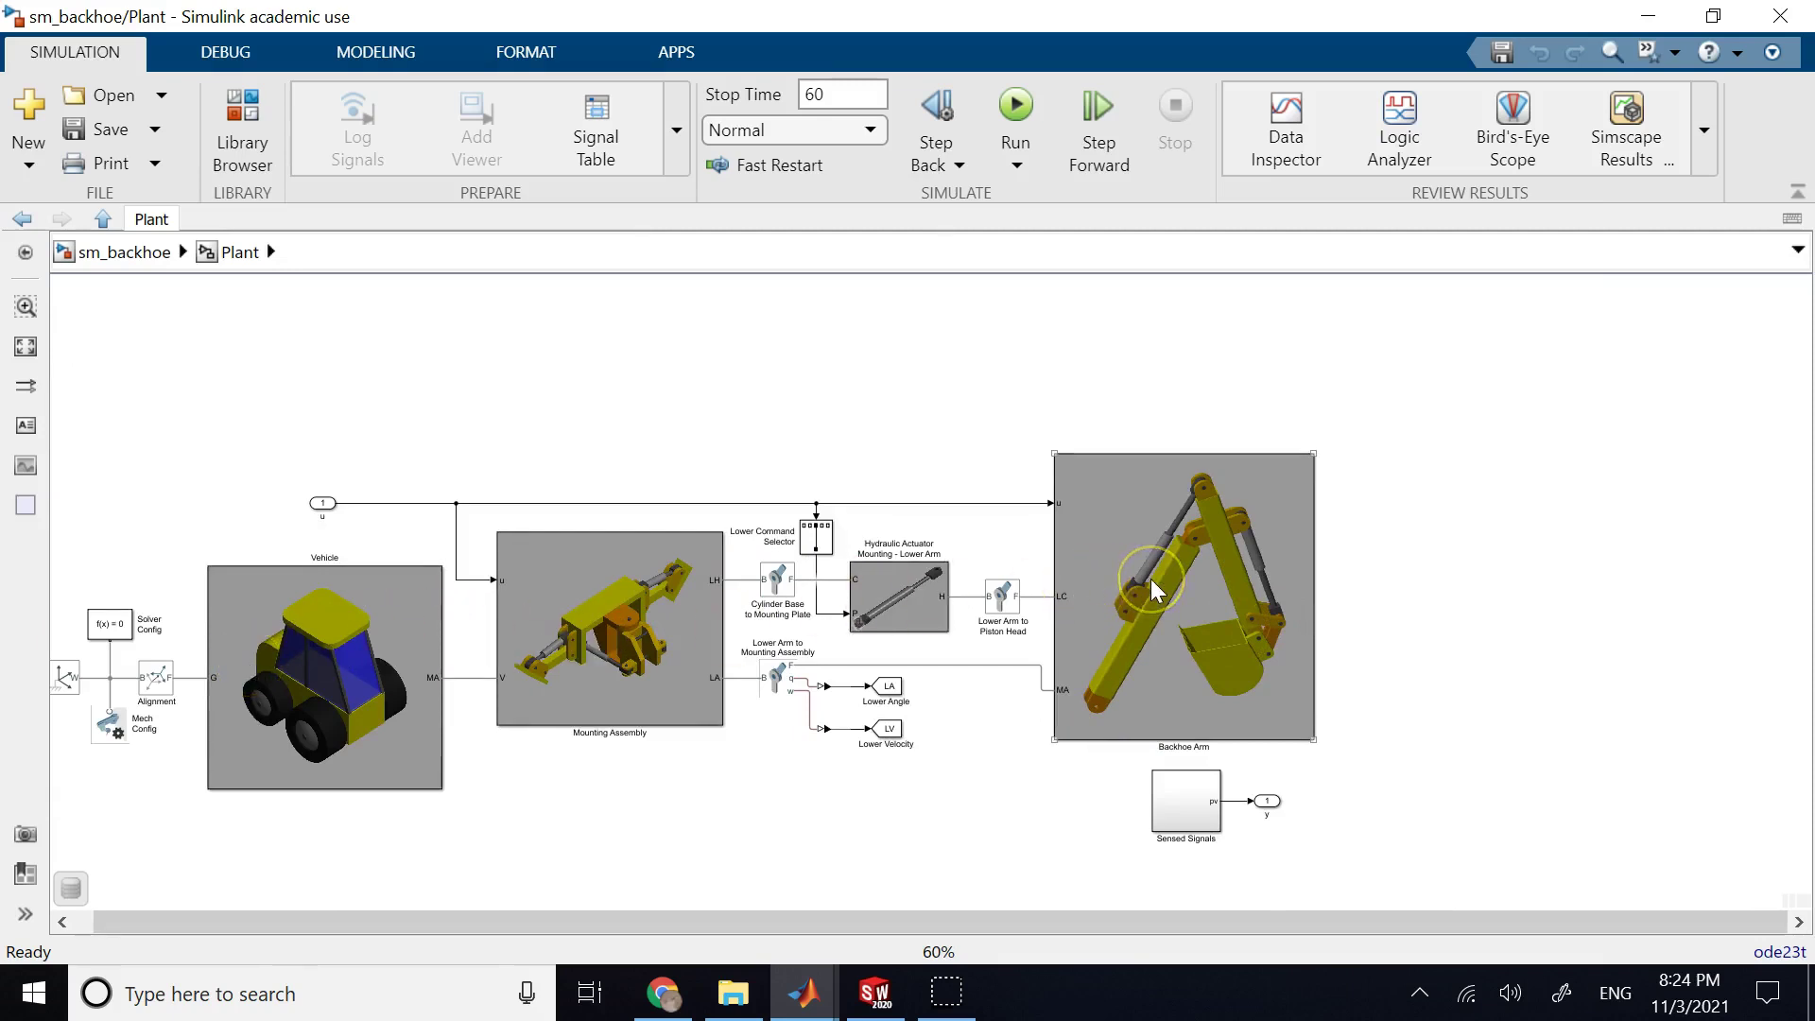
# - Look under the mask of the Vehicle block to view its upper vehicle, lower vehicle and wheel blocks
pyautogui.click(371, 615)
pyautogui.rightClick(366, 631)
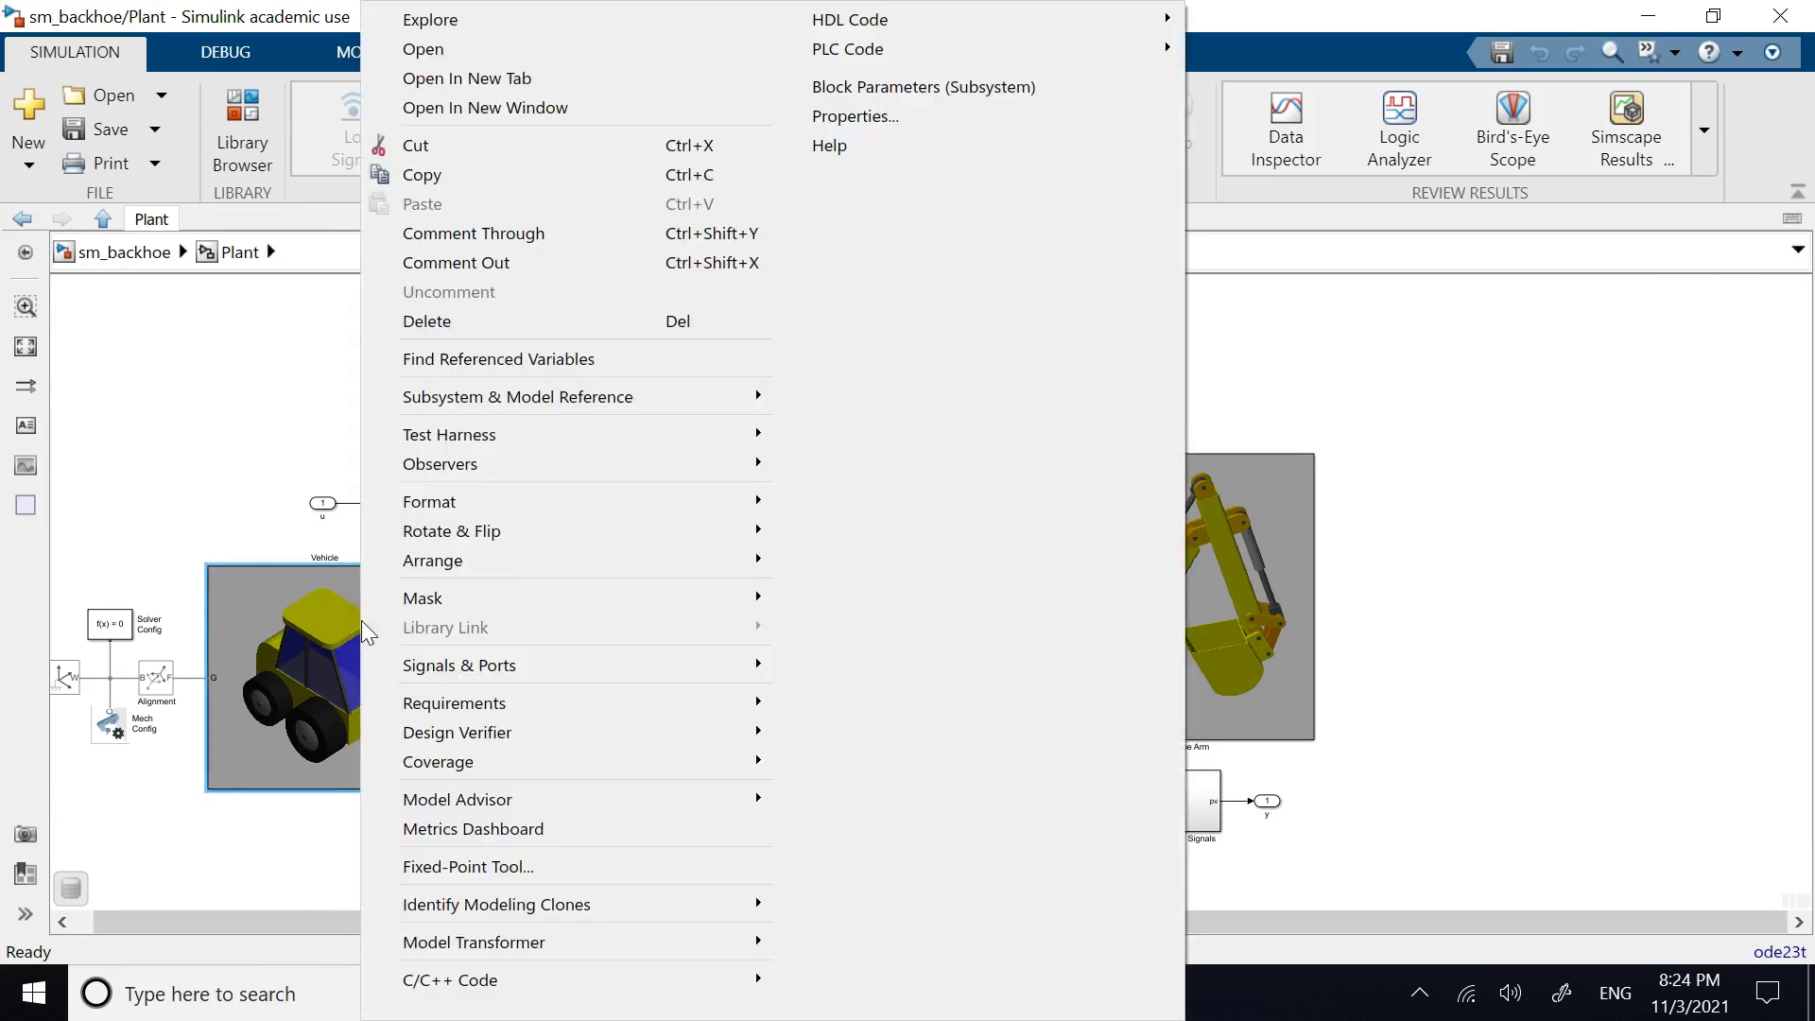
pyautogui.moveTo(588, 604)
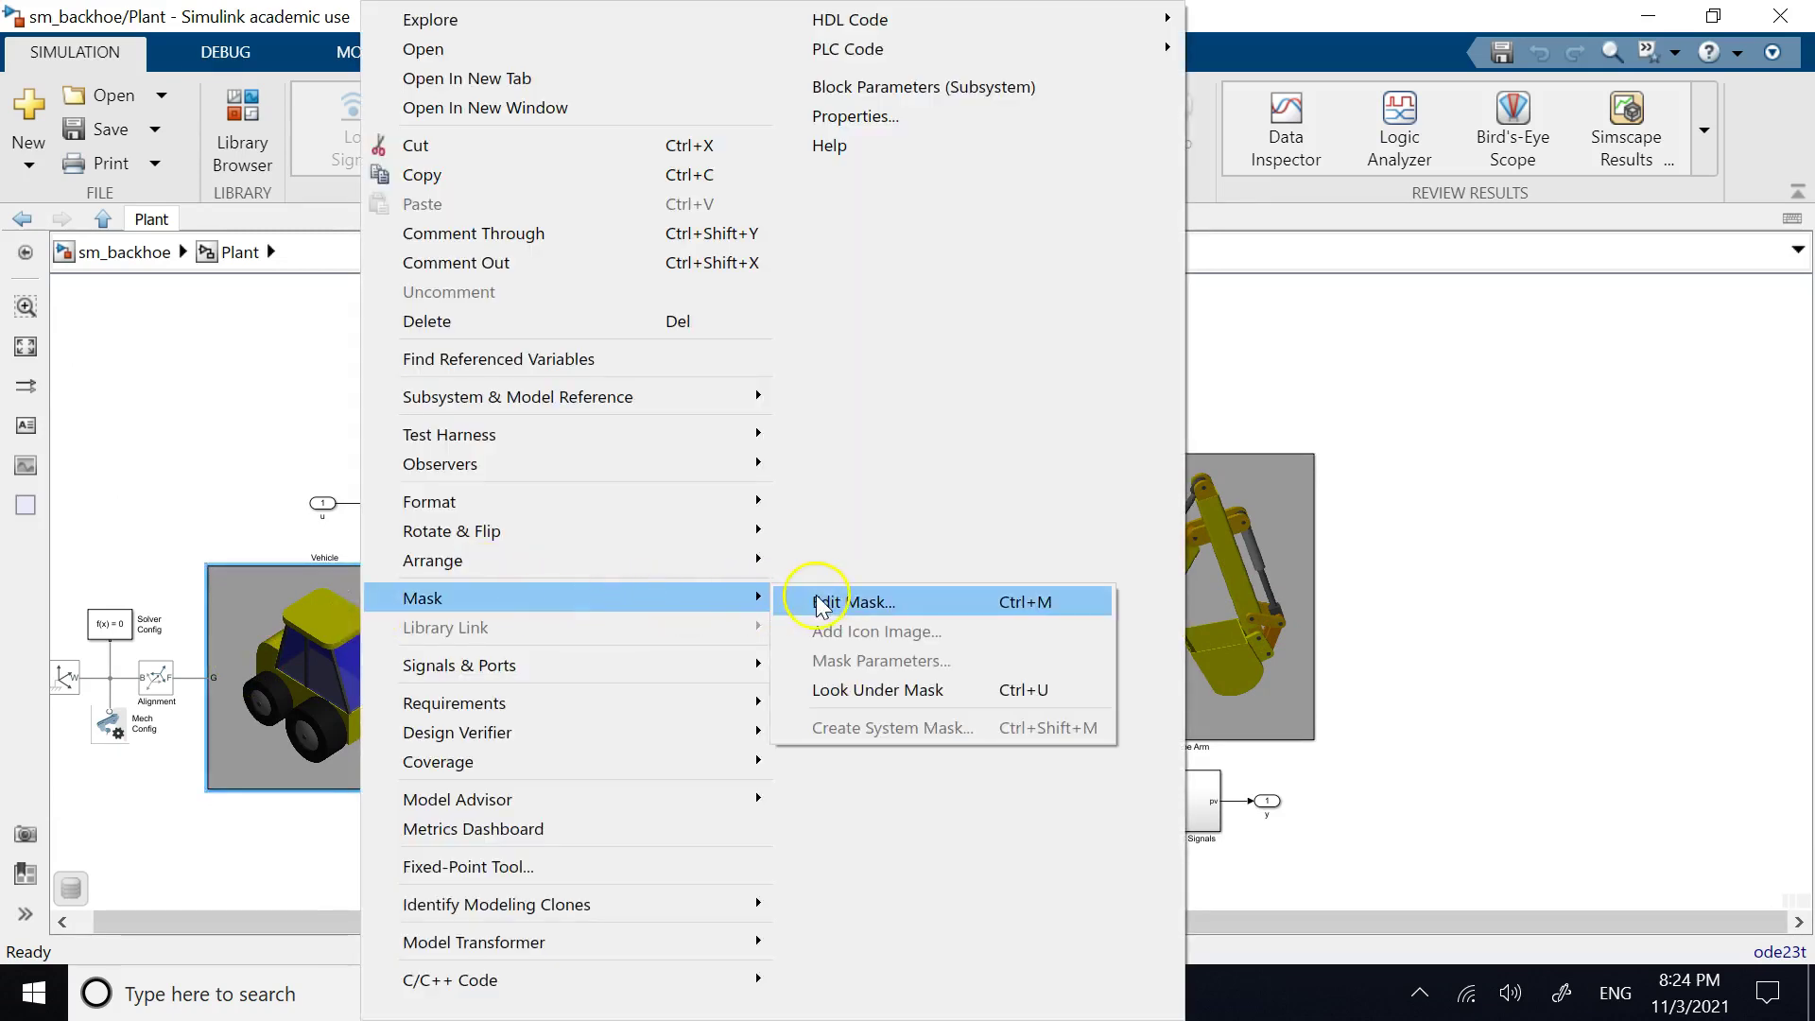
pyautogui.click(865, 690)
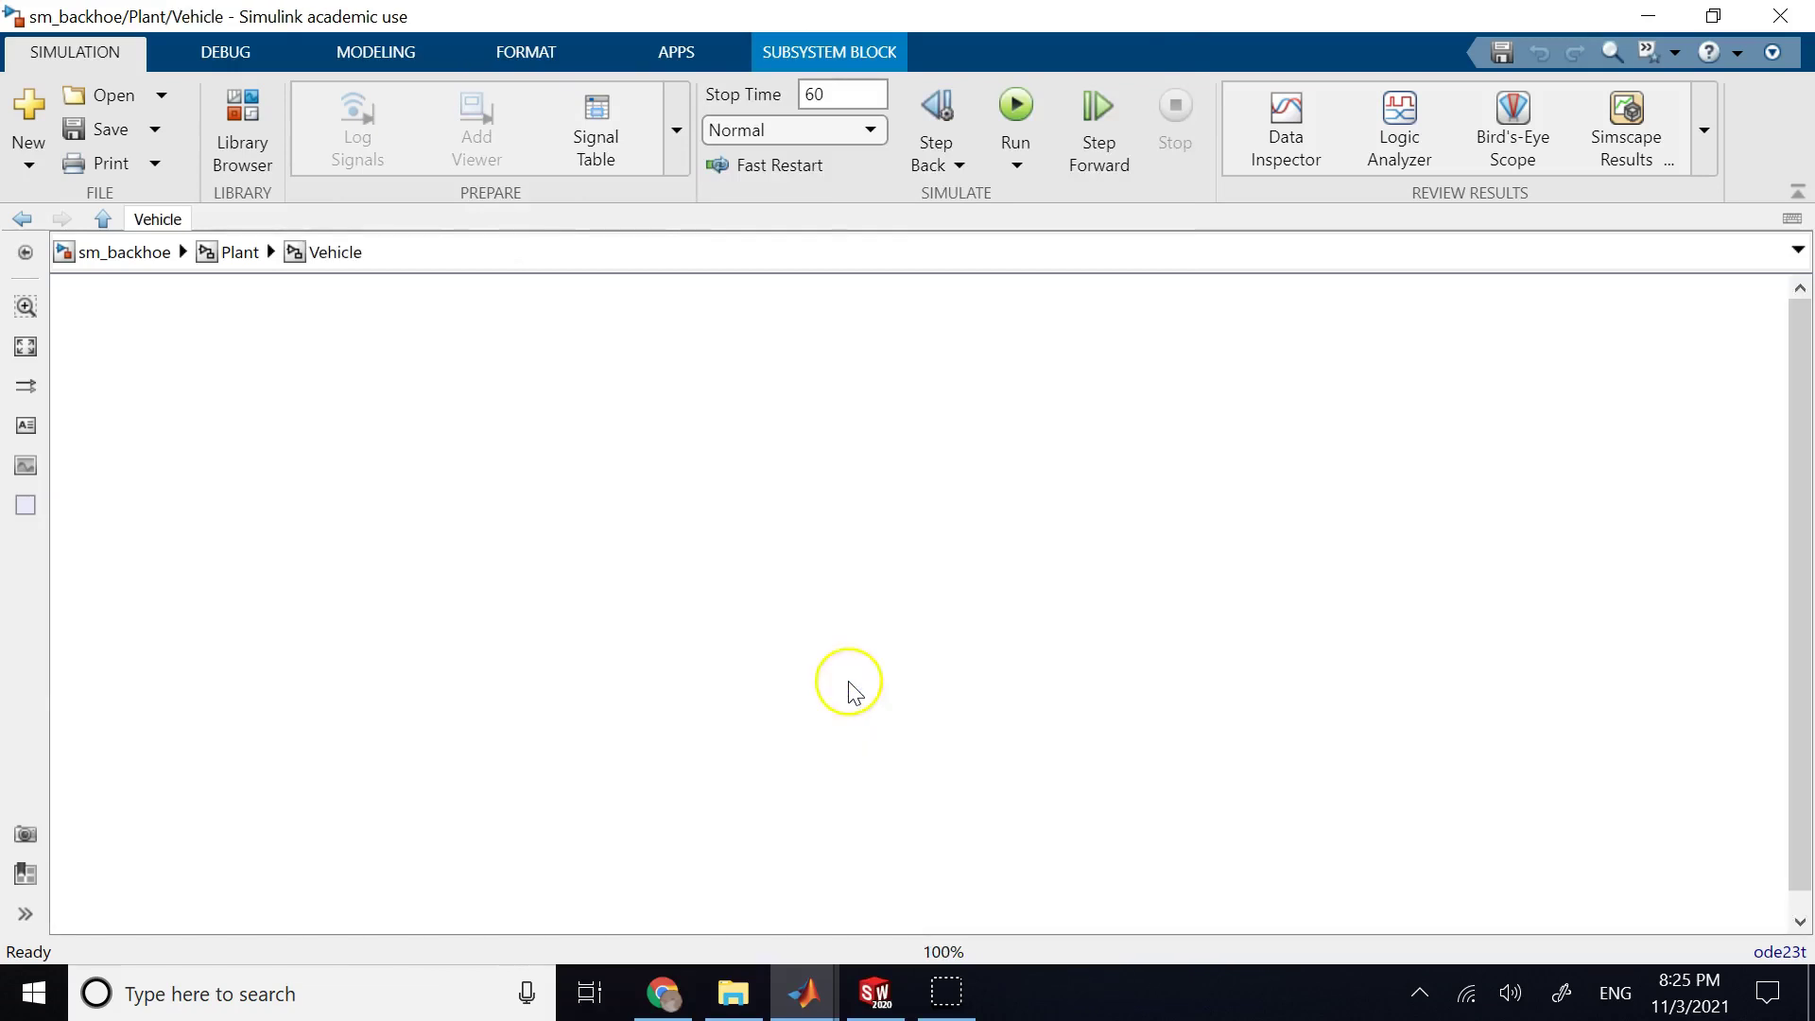
pyautogui.scroll(-1, 915, 591)
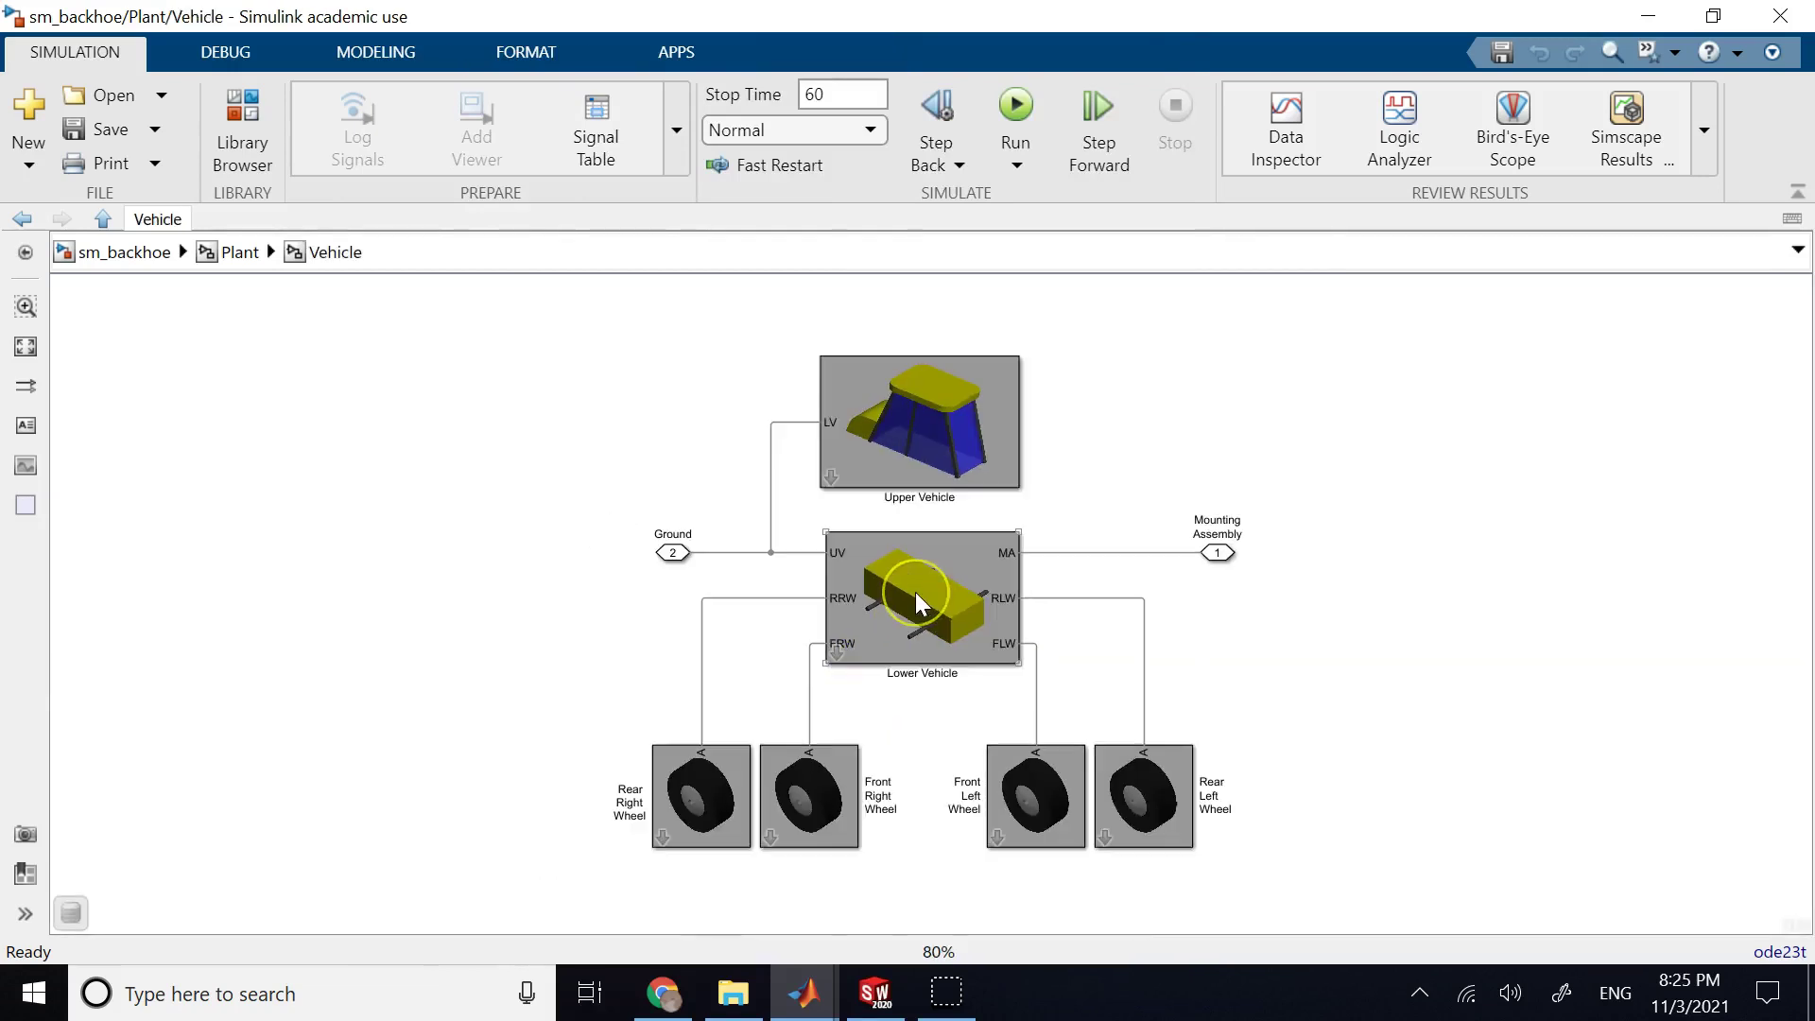
# - Check the Upper Vehicle block's parameters without changing them, and look under its mask
pyautogui.click(916, 452)
pyautogui.doubleClick(917, 452)
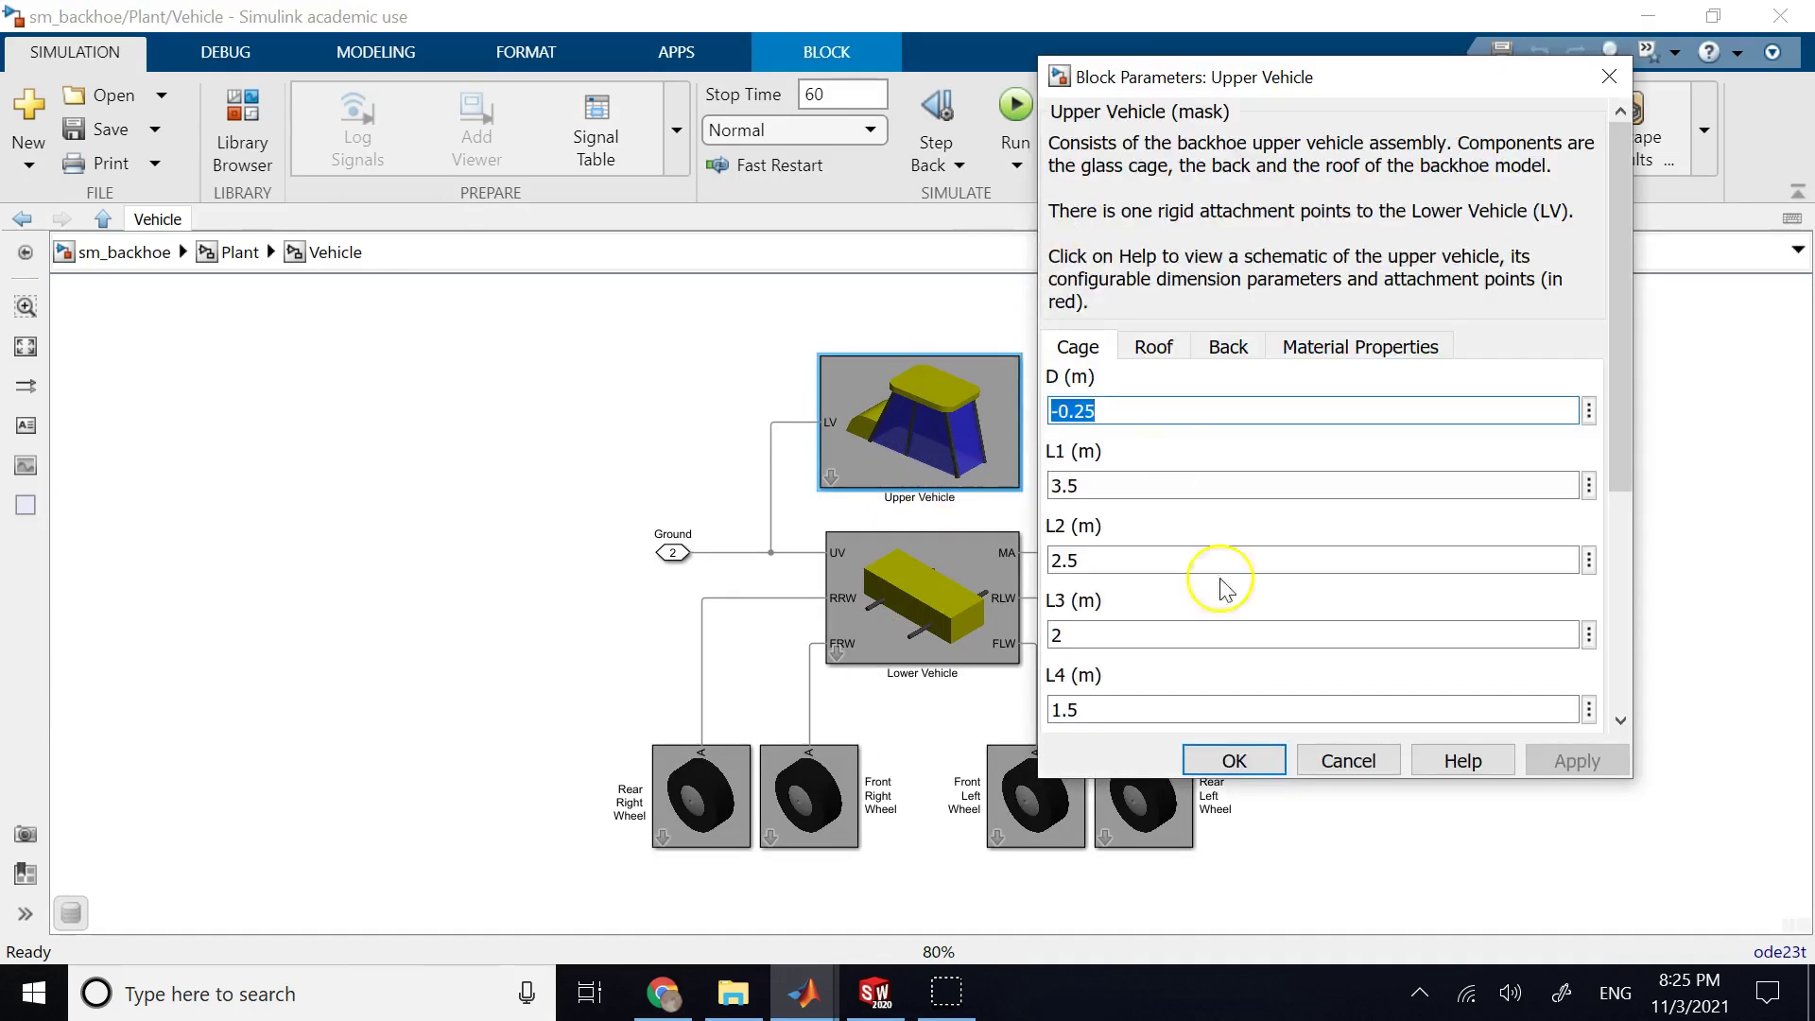
pyautogui.click(1346, 762)
pyautogui.rightClick(904, 376)
pyautogui.click(1092, 572)
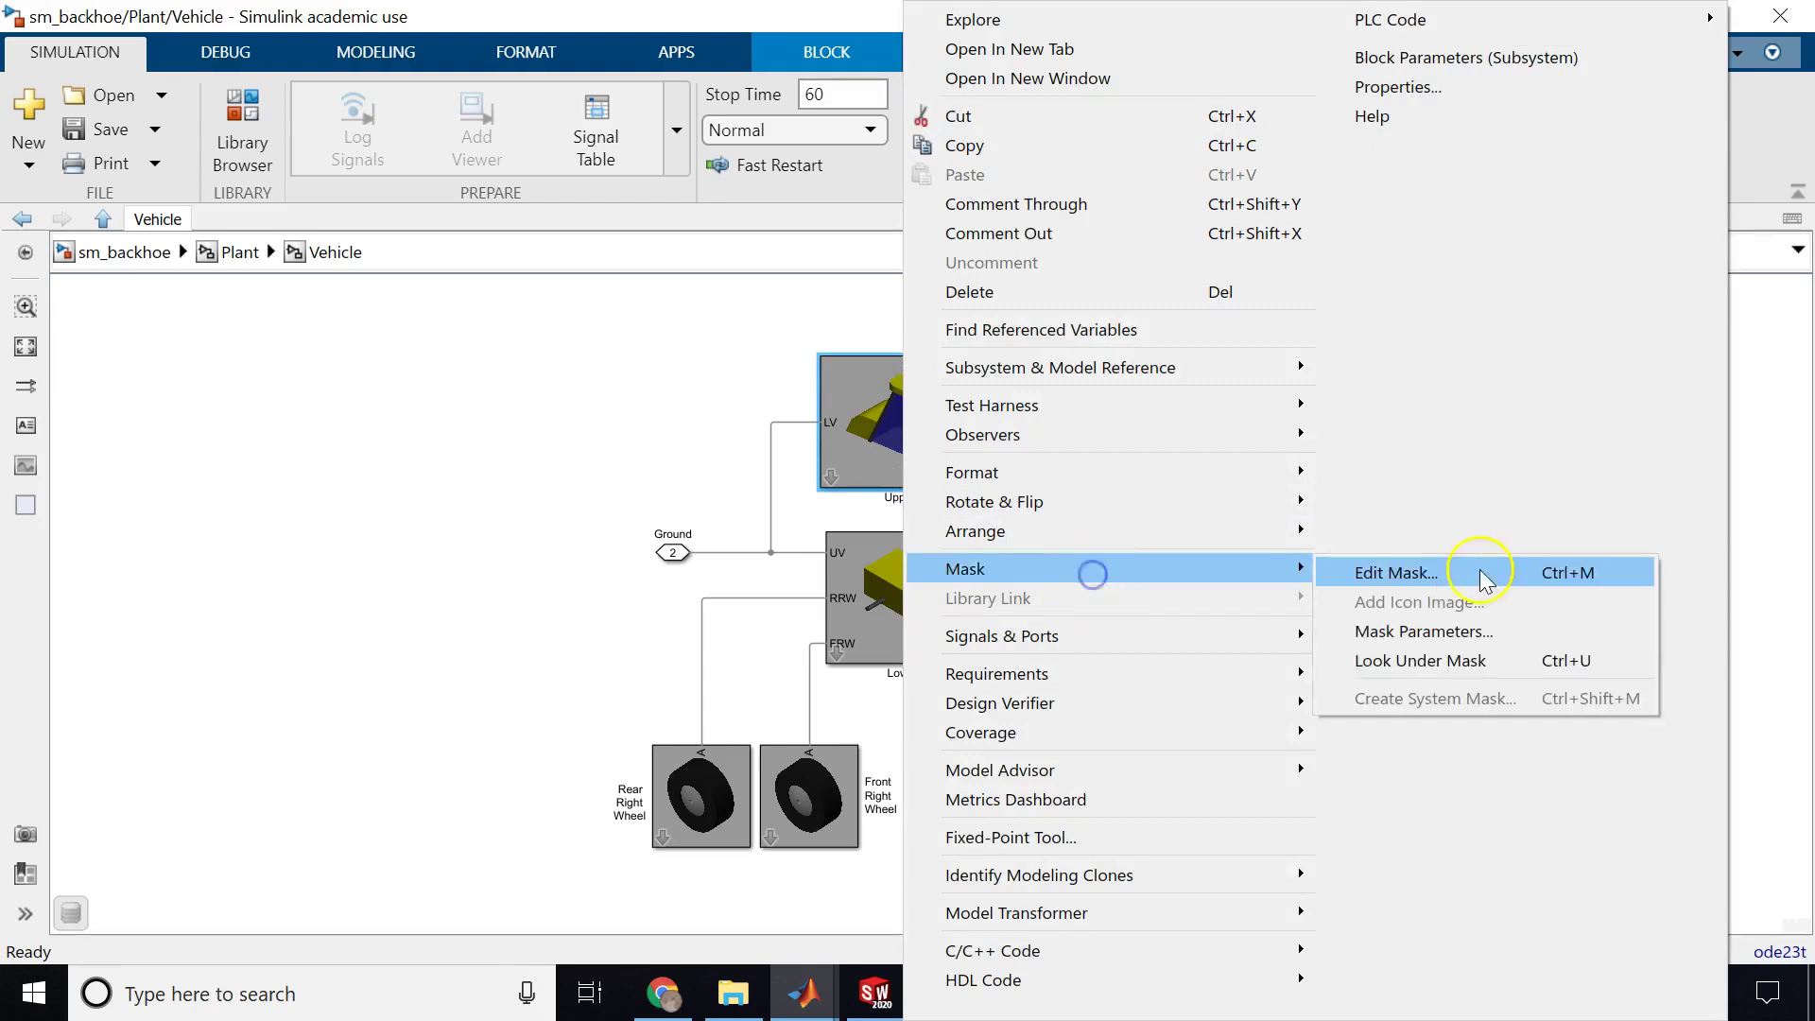
pyautogui.click(1438, 660)
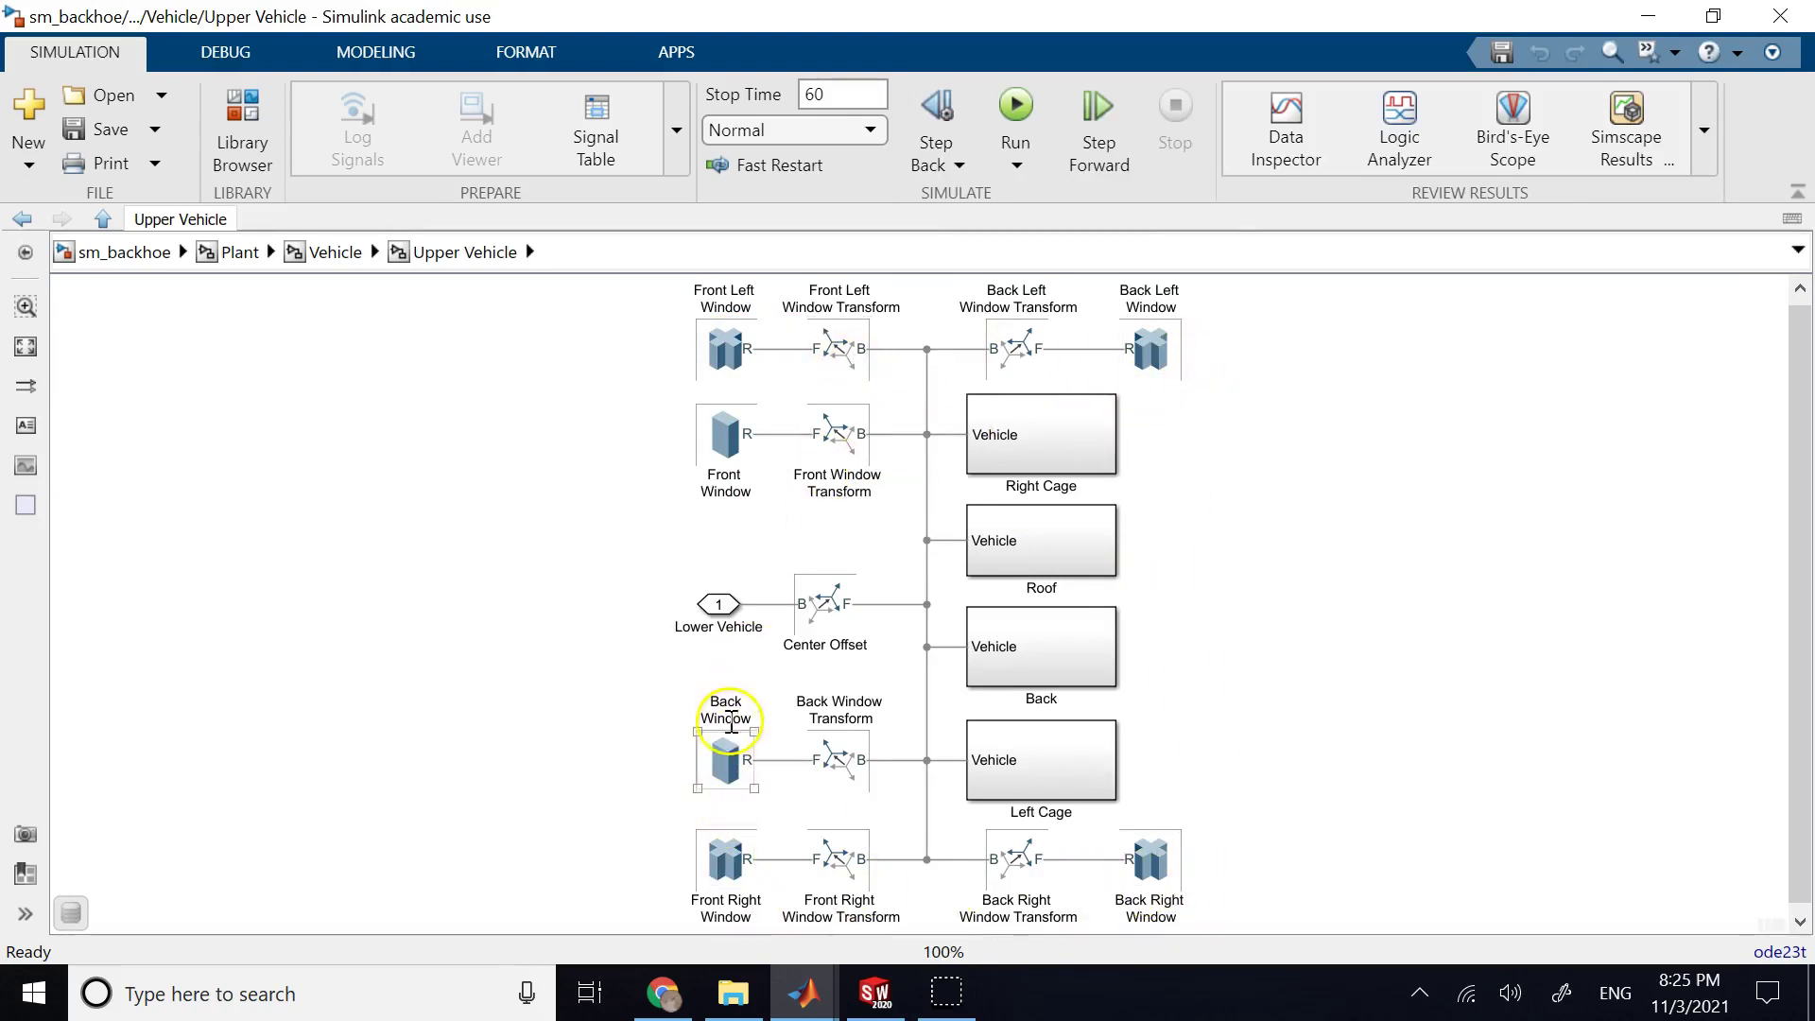
# - Open the Right Cage subsystem to view its bars and transforms, then go back up to the Plant level
pyautogui.click(1031, 449)
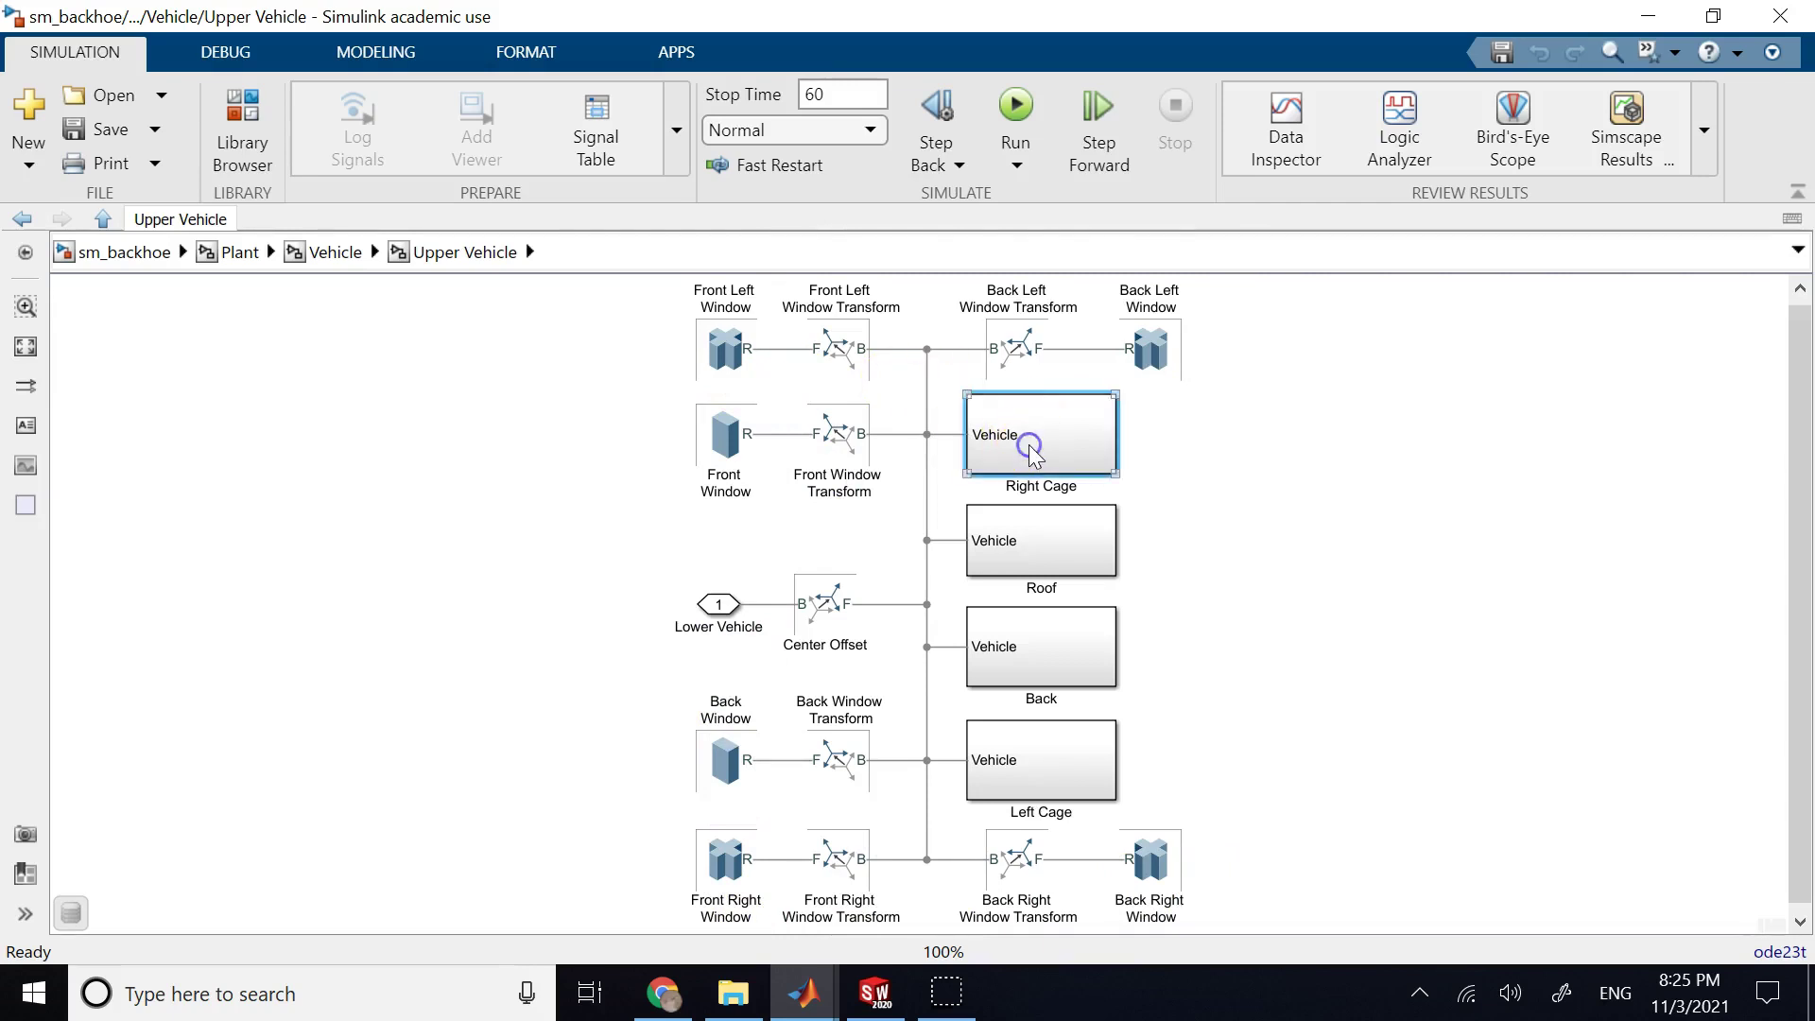
pyautogui.doubleClick(1030, 449)
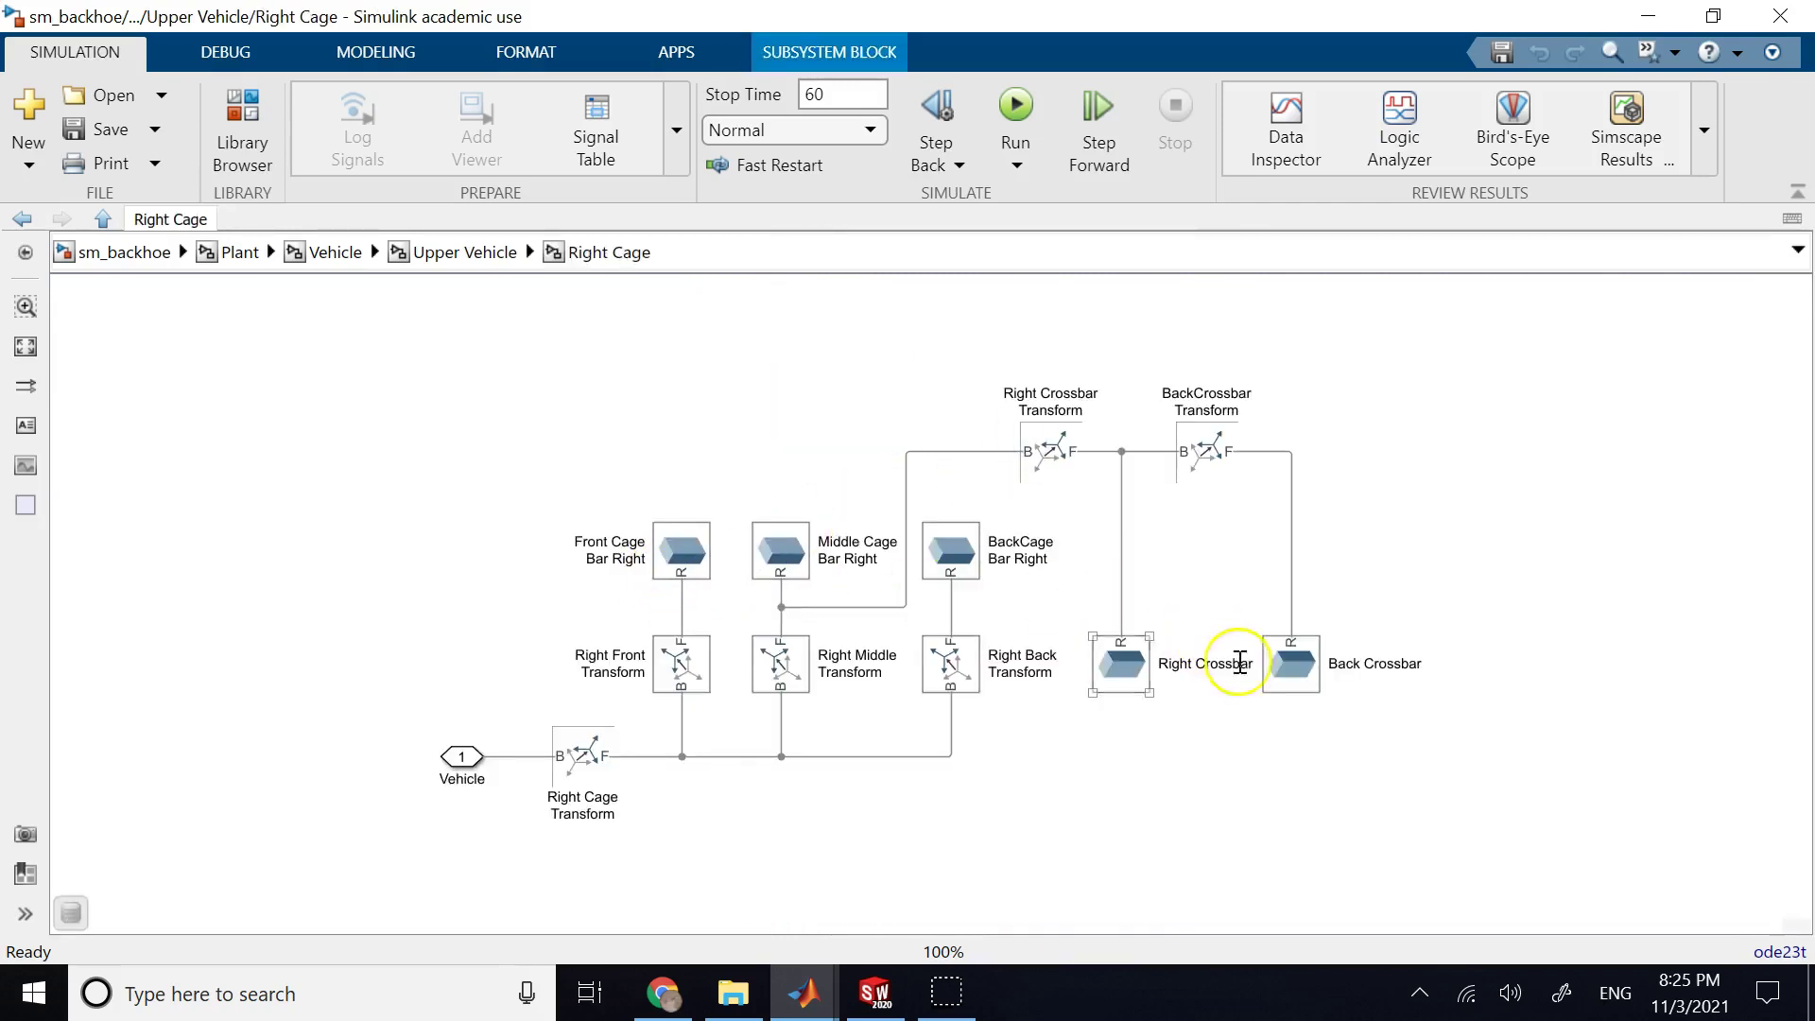
pyautogui.click(454, 252)
pyautogui.click(337, 253)
pyautogui.click(239, 253)
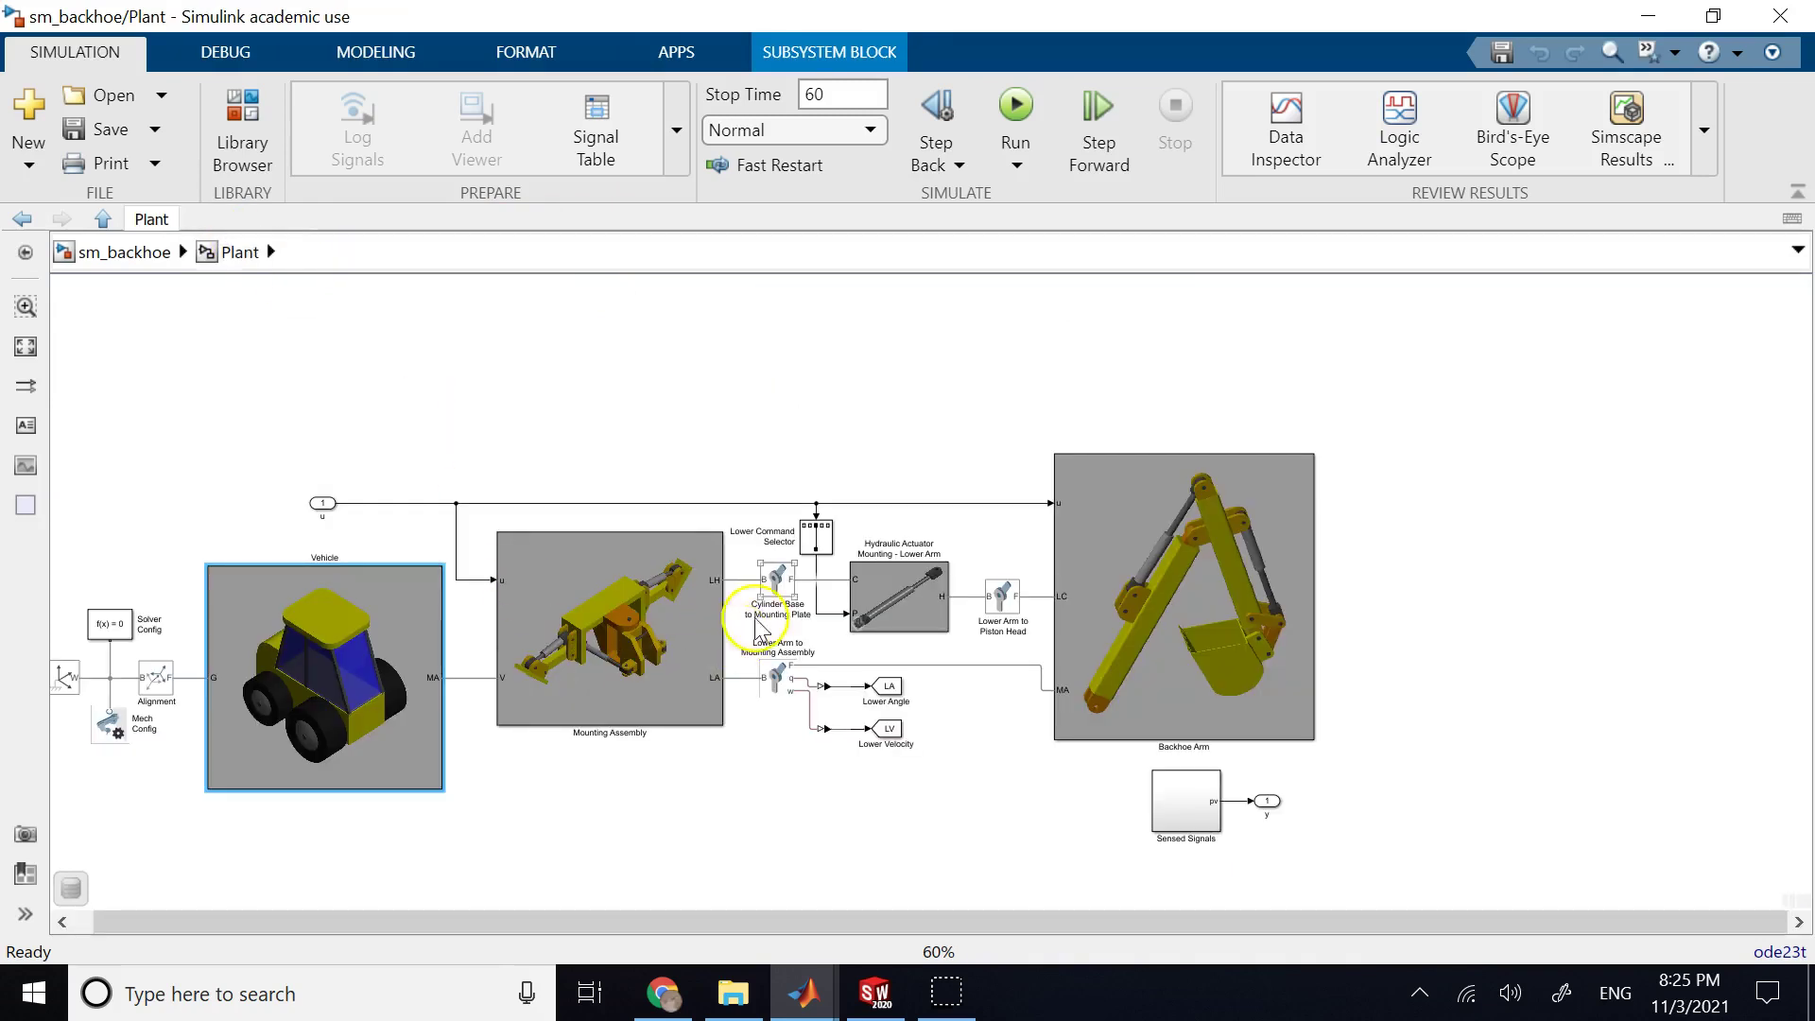
# - Examine how the joint blocks and the hydraulic actuator connect the Vehicle, Mounting Assembly and Backhoe Arm in the Plant diagram
pyautogui.click(1222, 617)
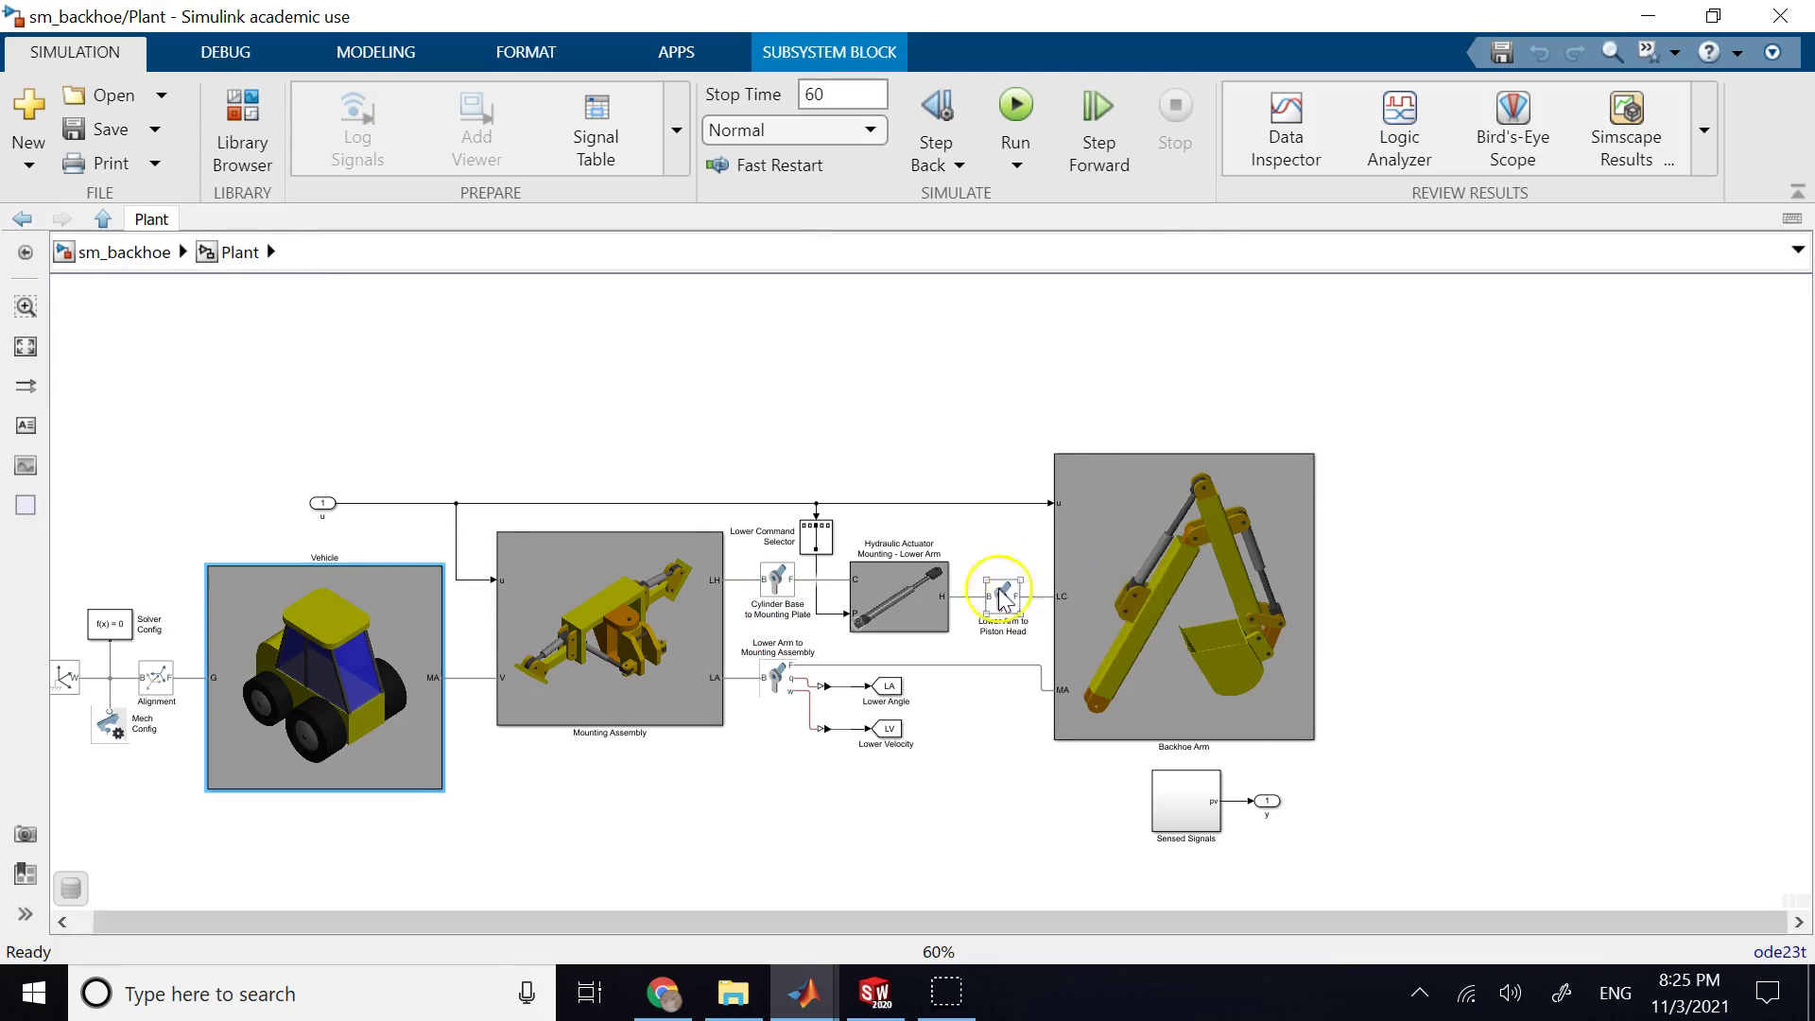
pyautogui.click(816, 536)
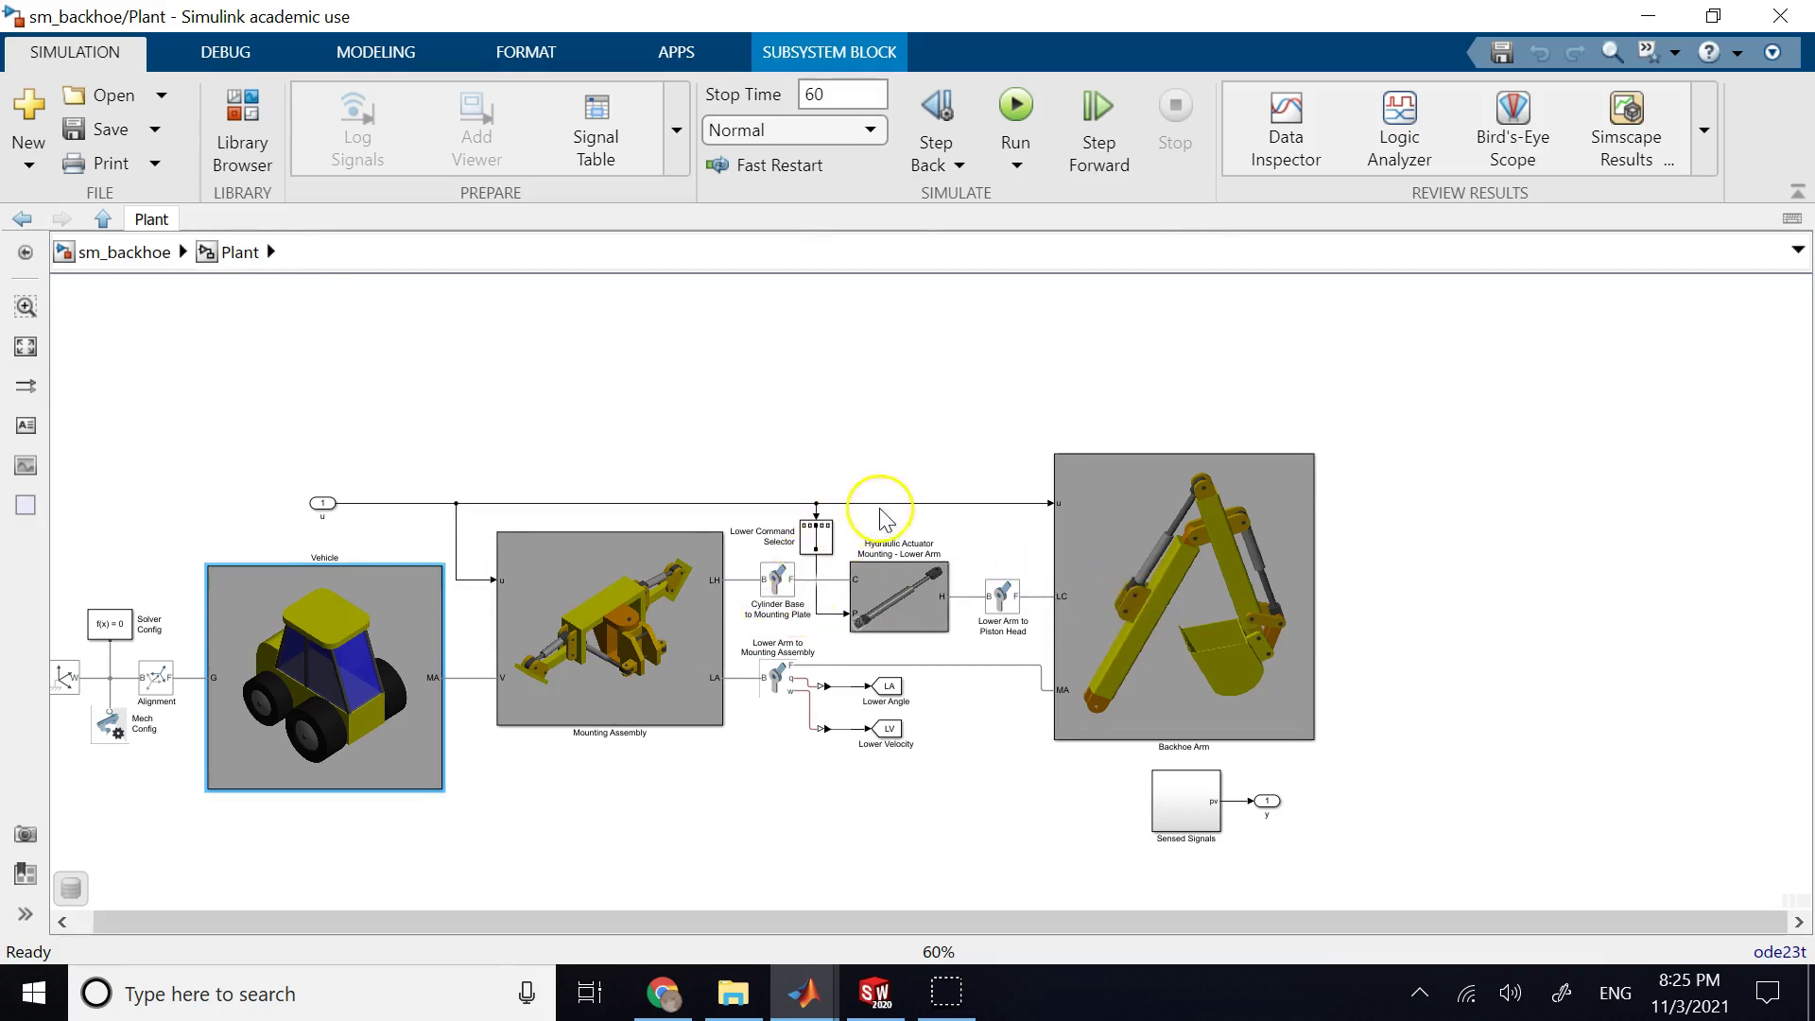
pyautogui.click(532, 653)
pyautogui.click(175, 686)
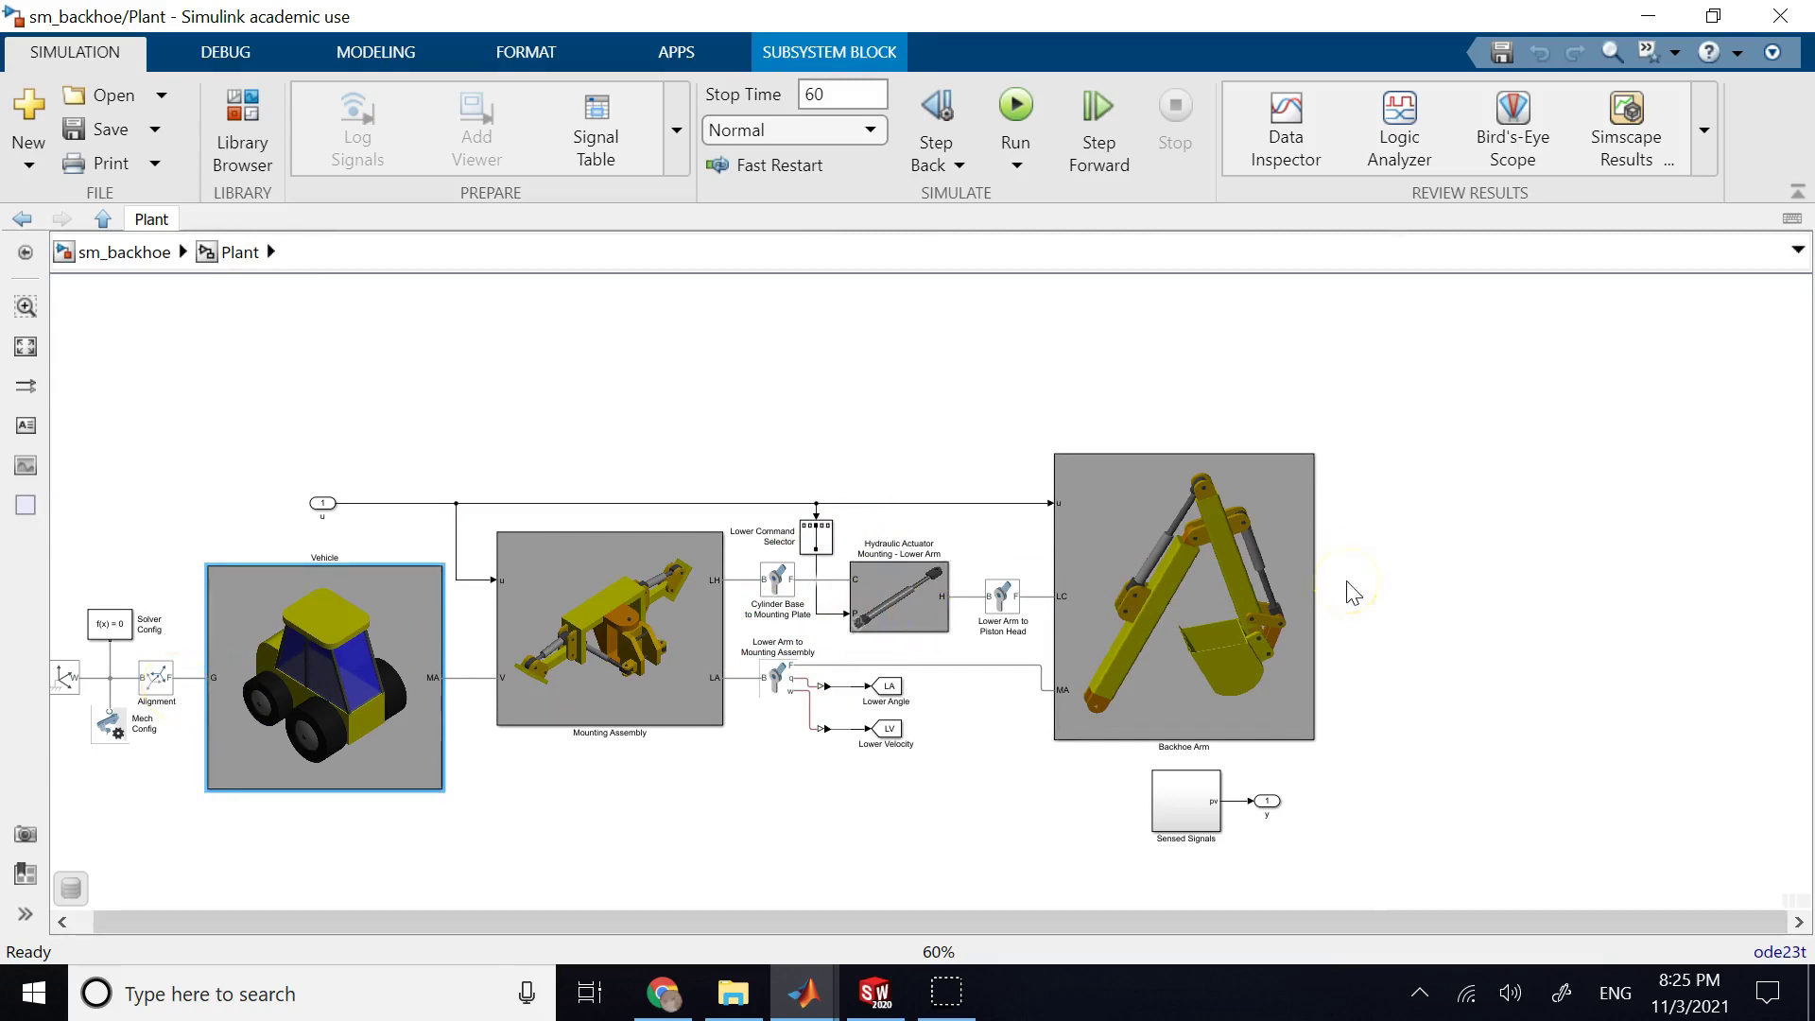
pyautogui.click(1016, 610)
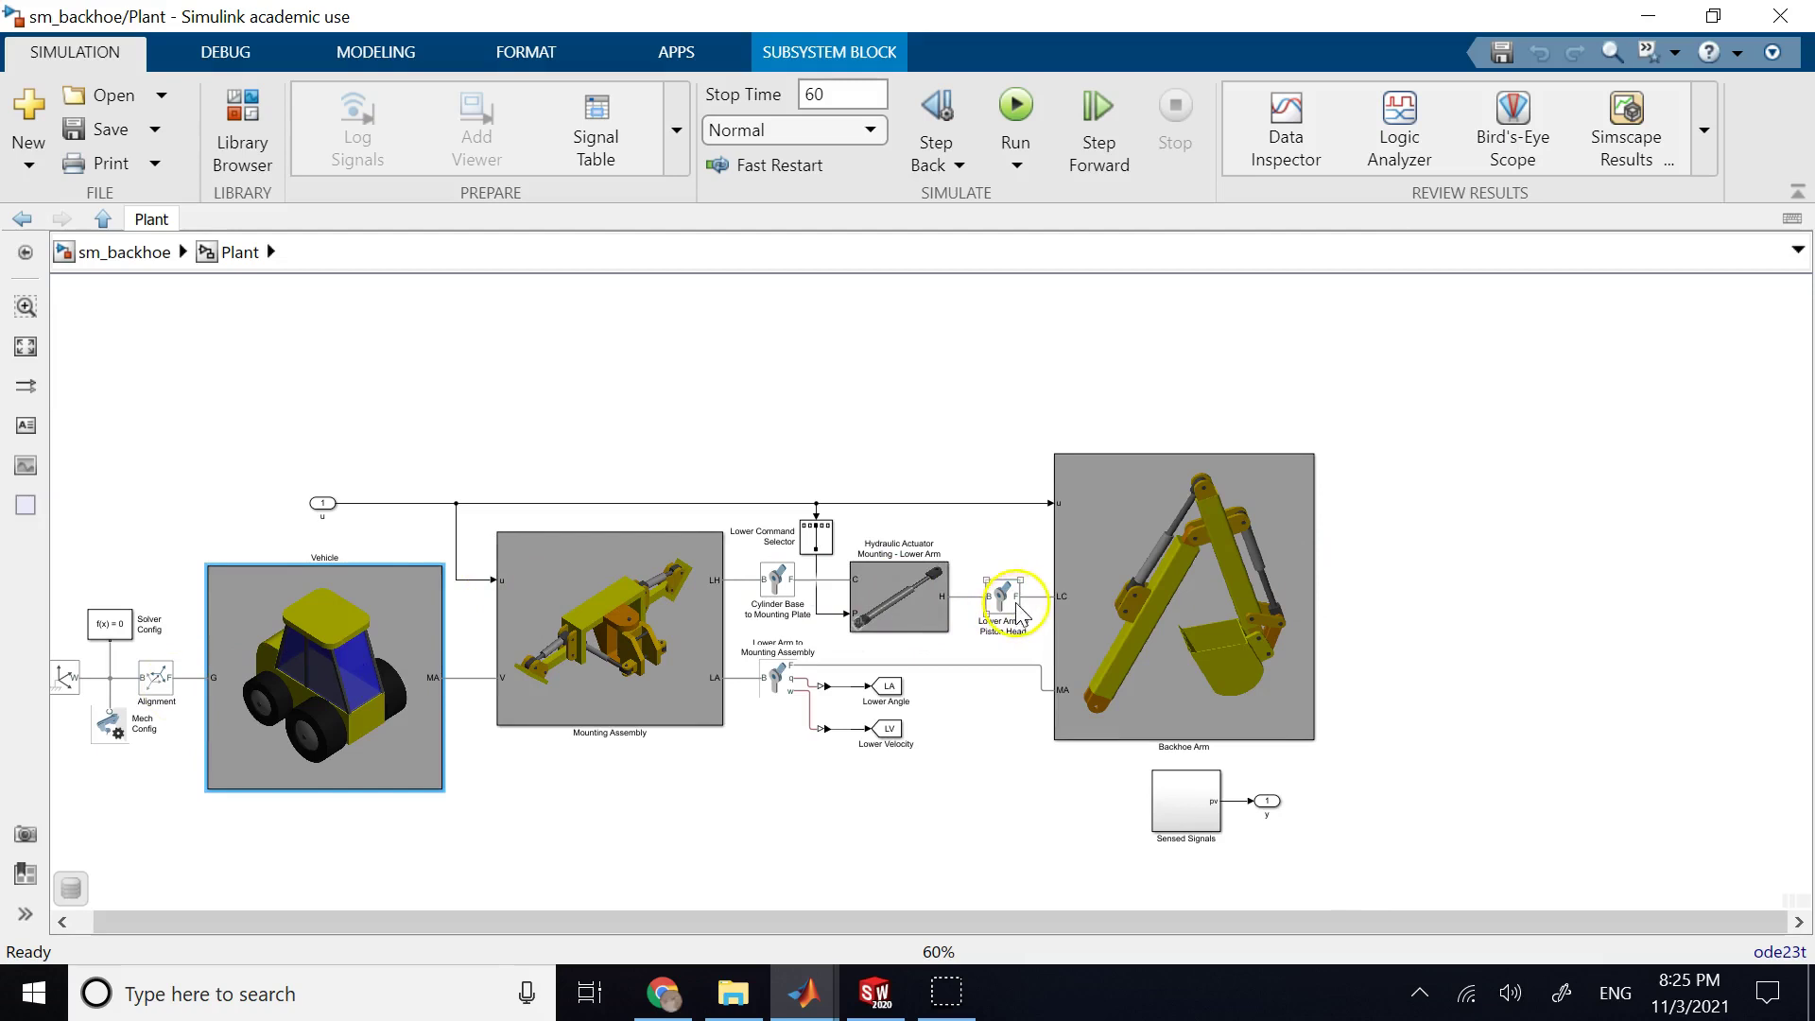
pyautogui.click(671, 619)
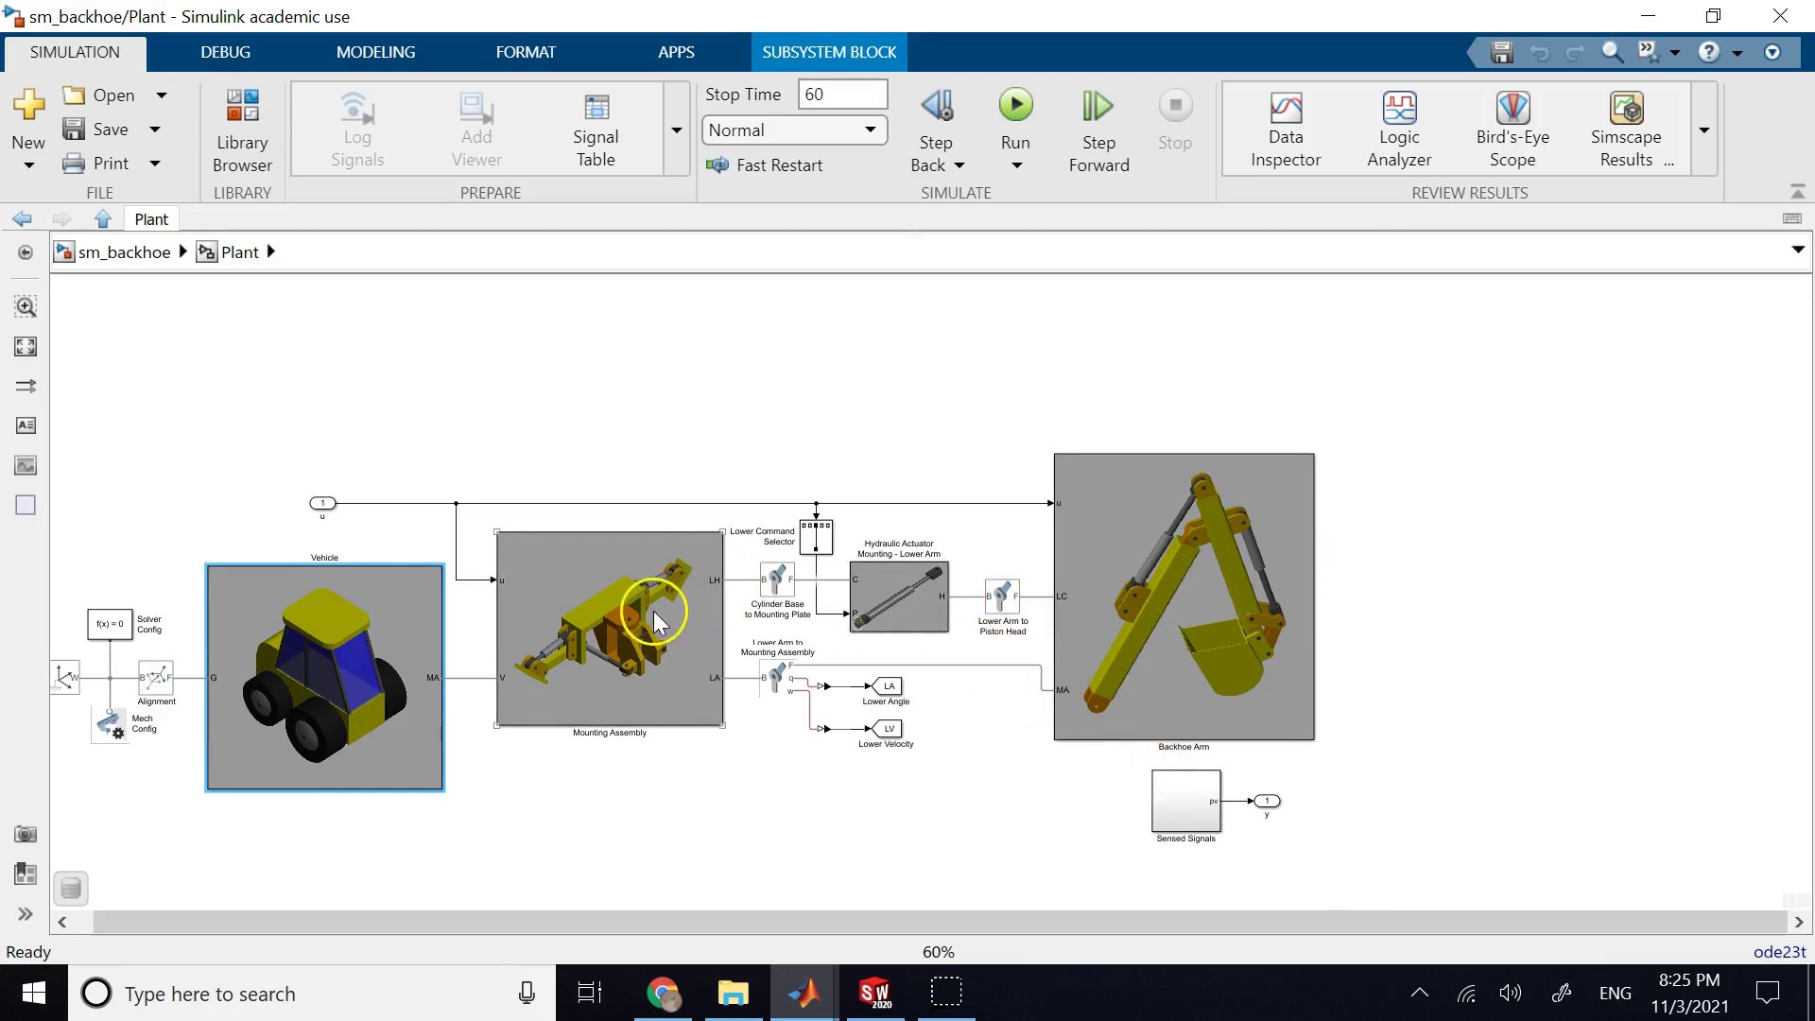
# - Look under the mask of the Mounting Assembly block and inspect its revolute joints at the cylinders and pistons
pyautogui.rightClick(586, 603)
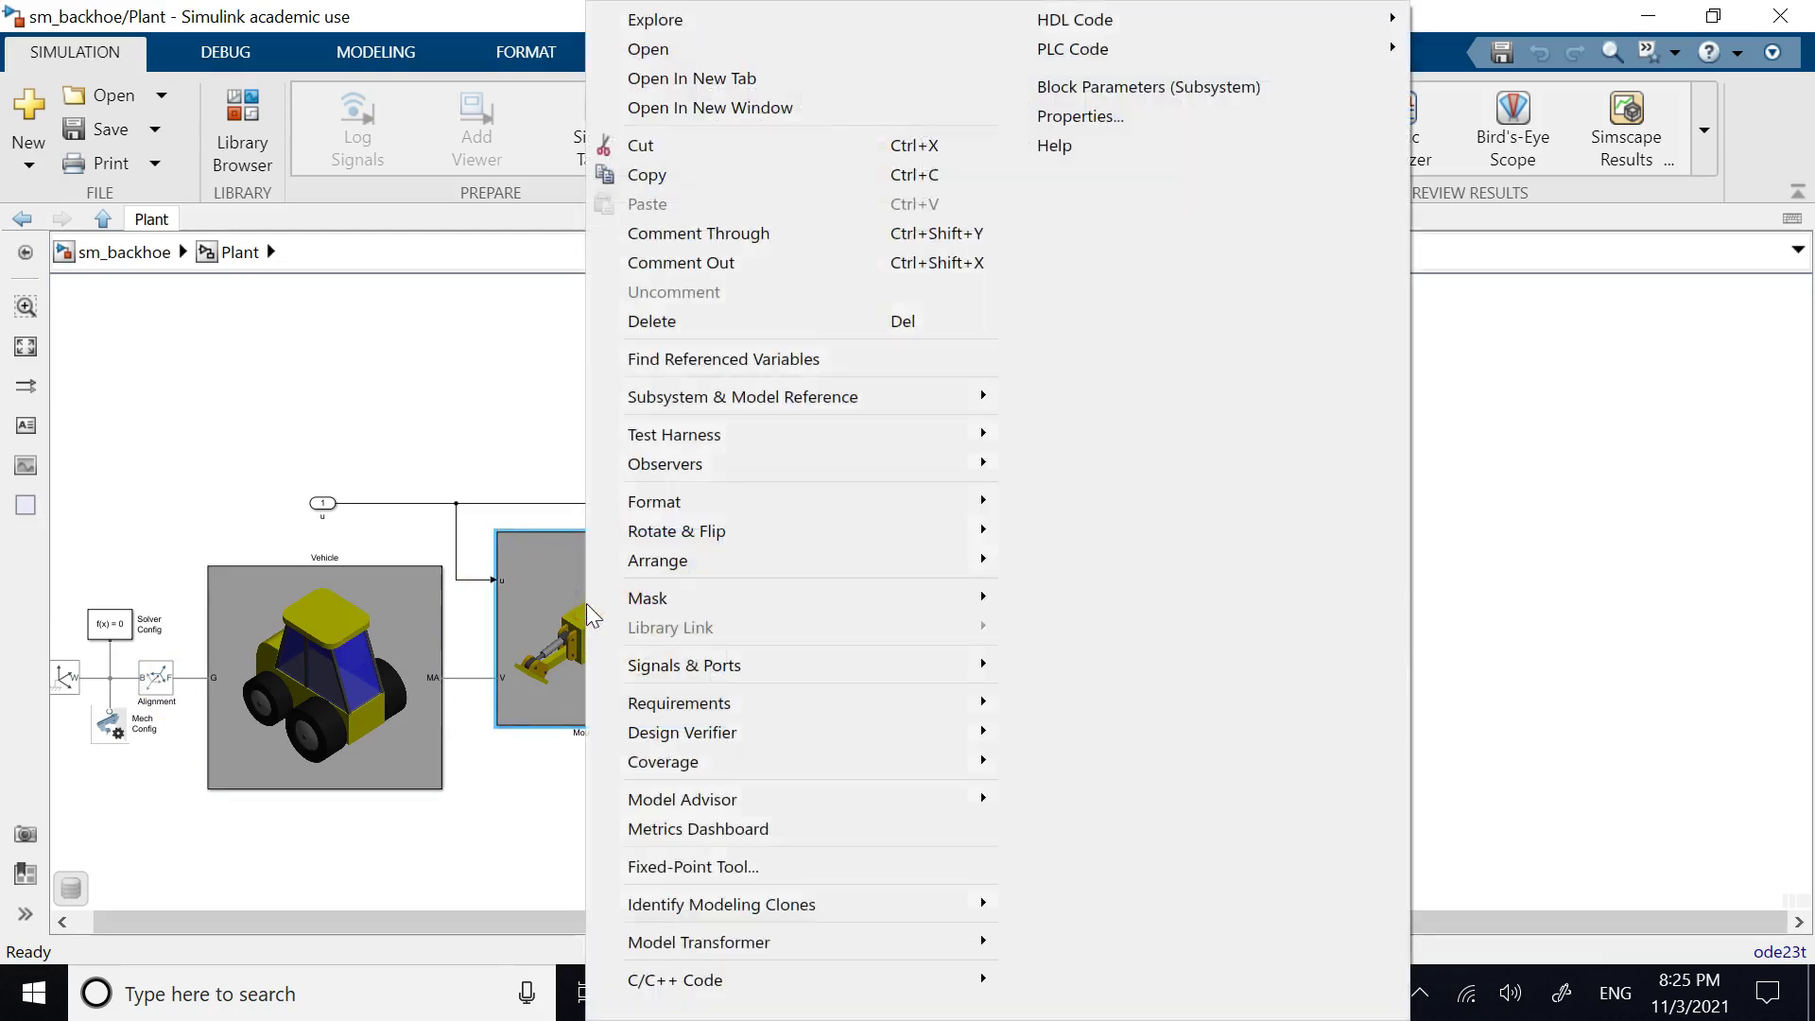
pyautogui.moveTo(782, 597)
pyautogui.click(1102, 693)
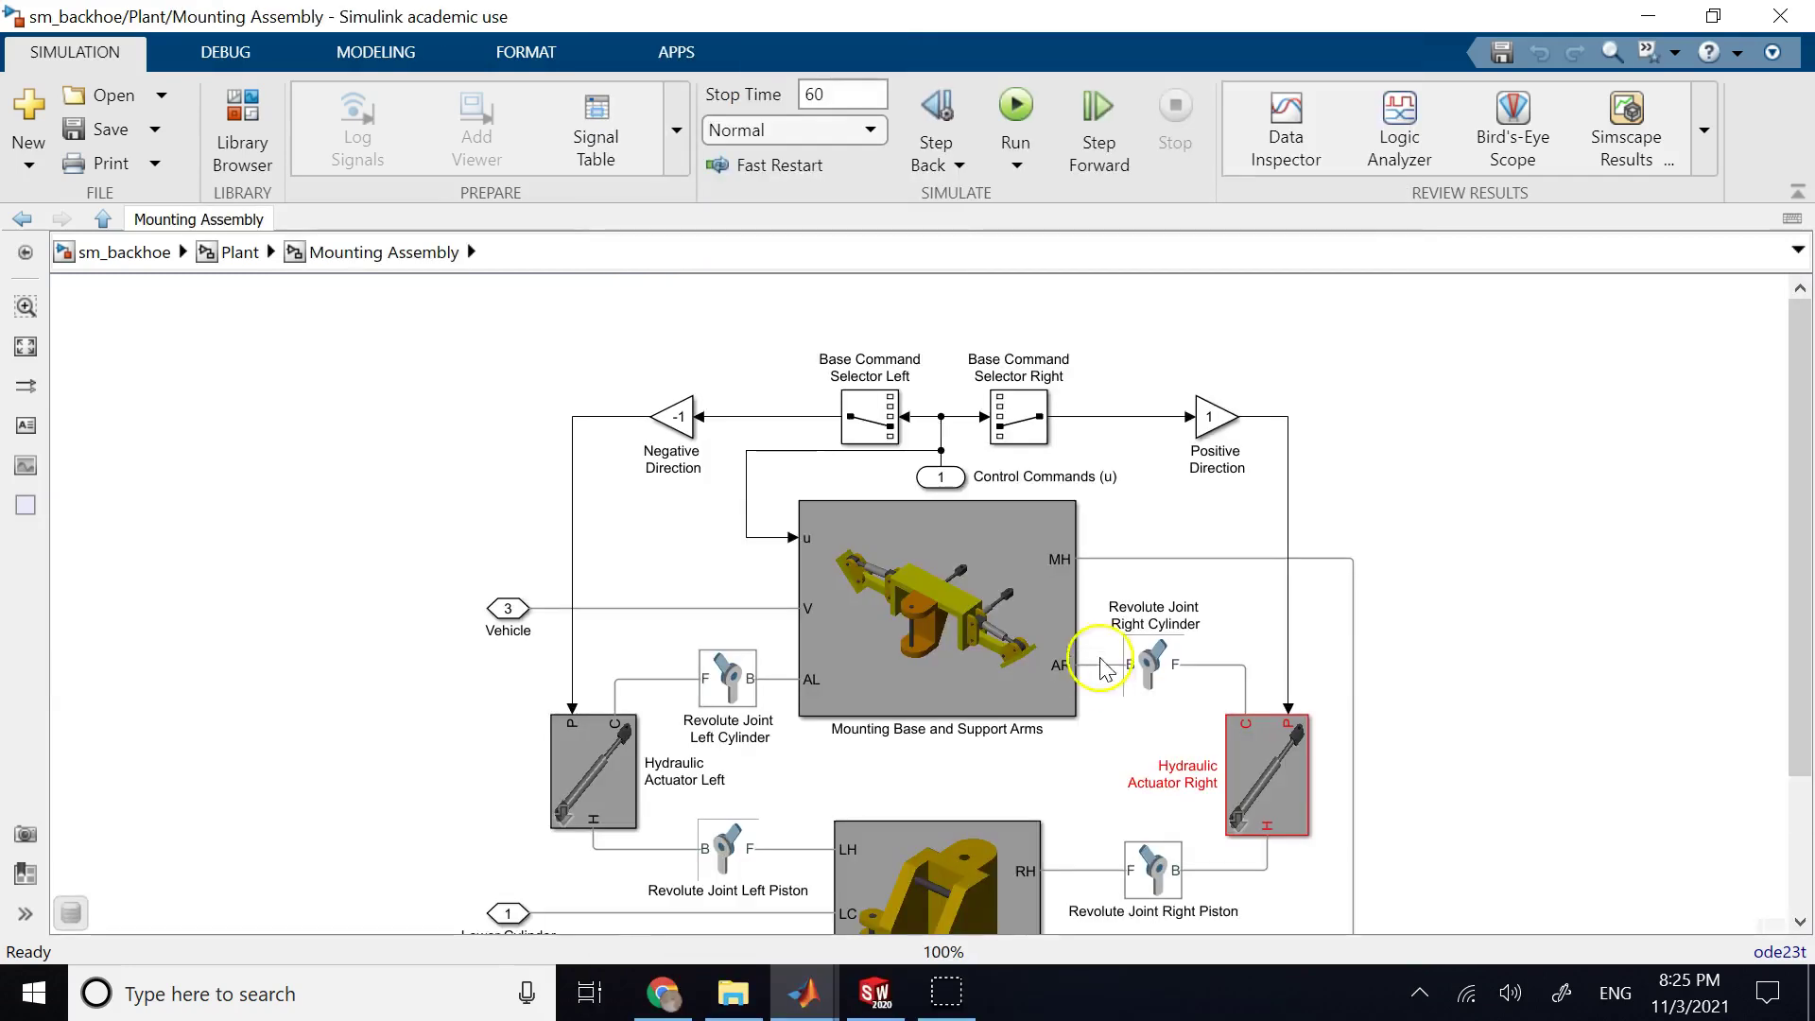
pyautogui.scroll(-1, 898, 658)
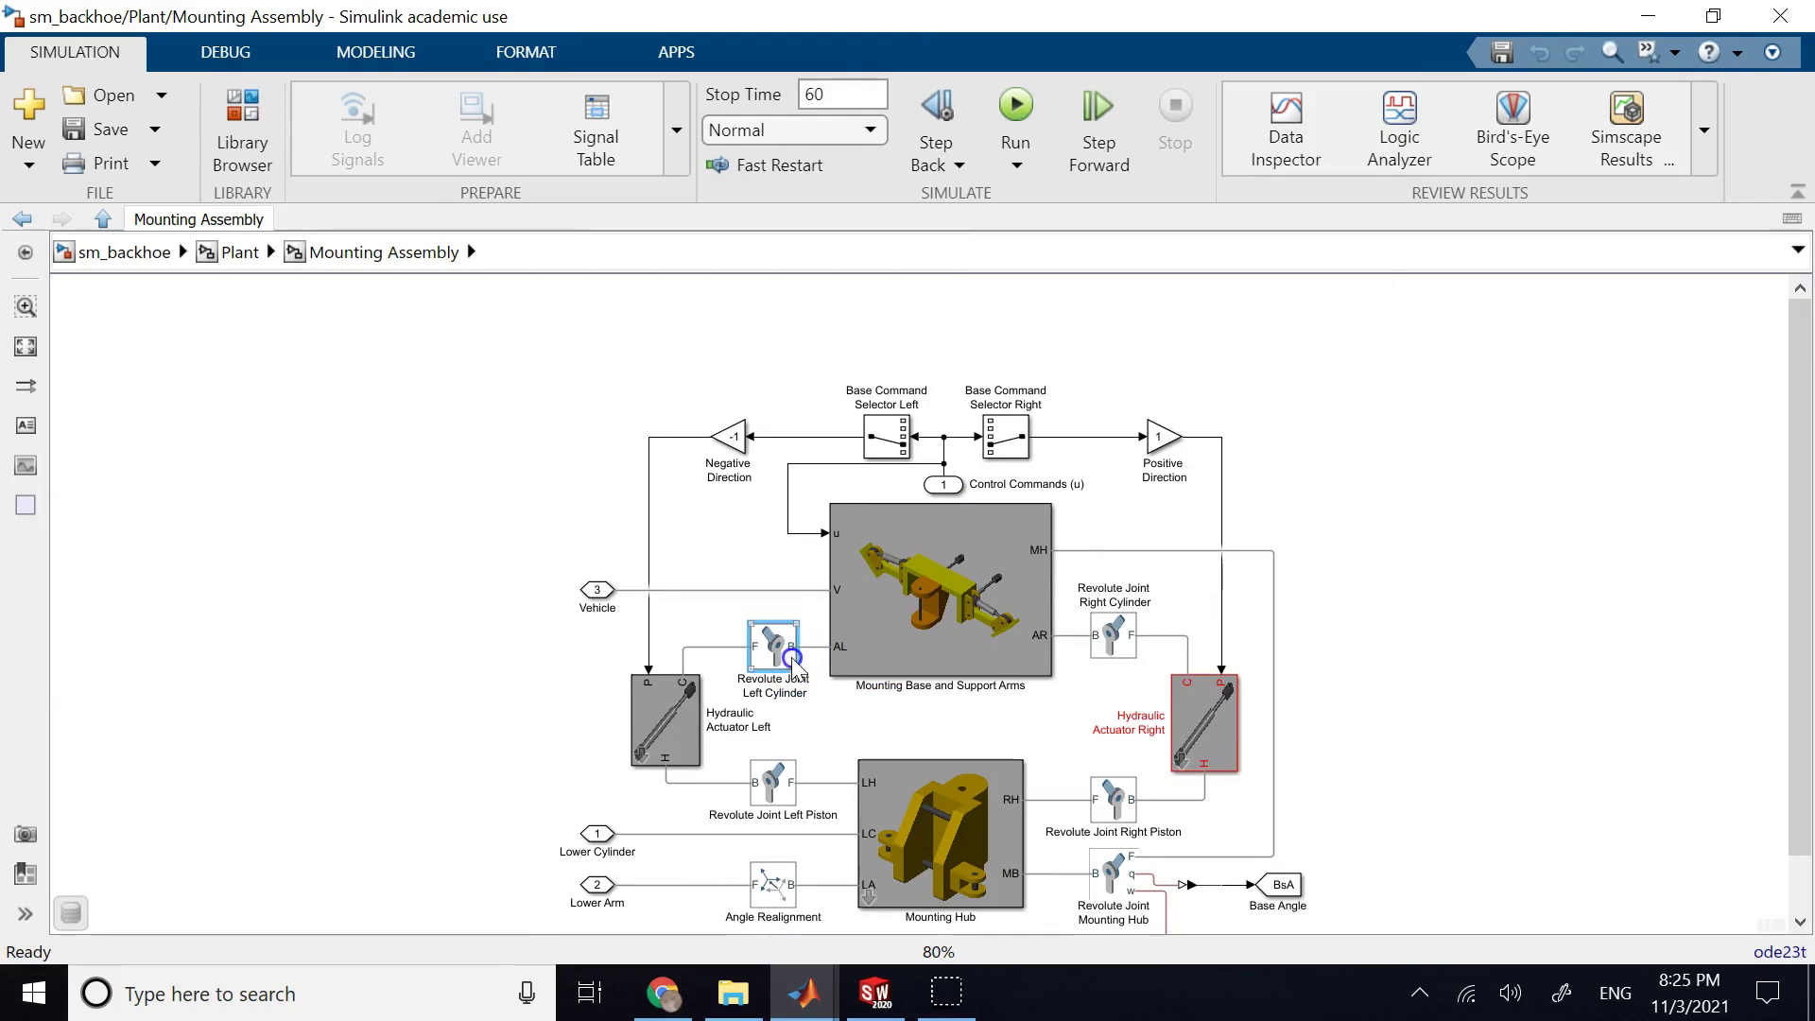
pyautogui.click(1113, 635)
pyautogui.click(1114, 800)
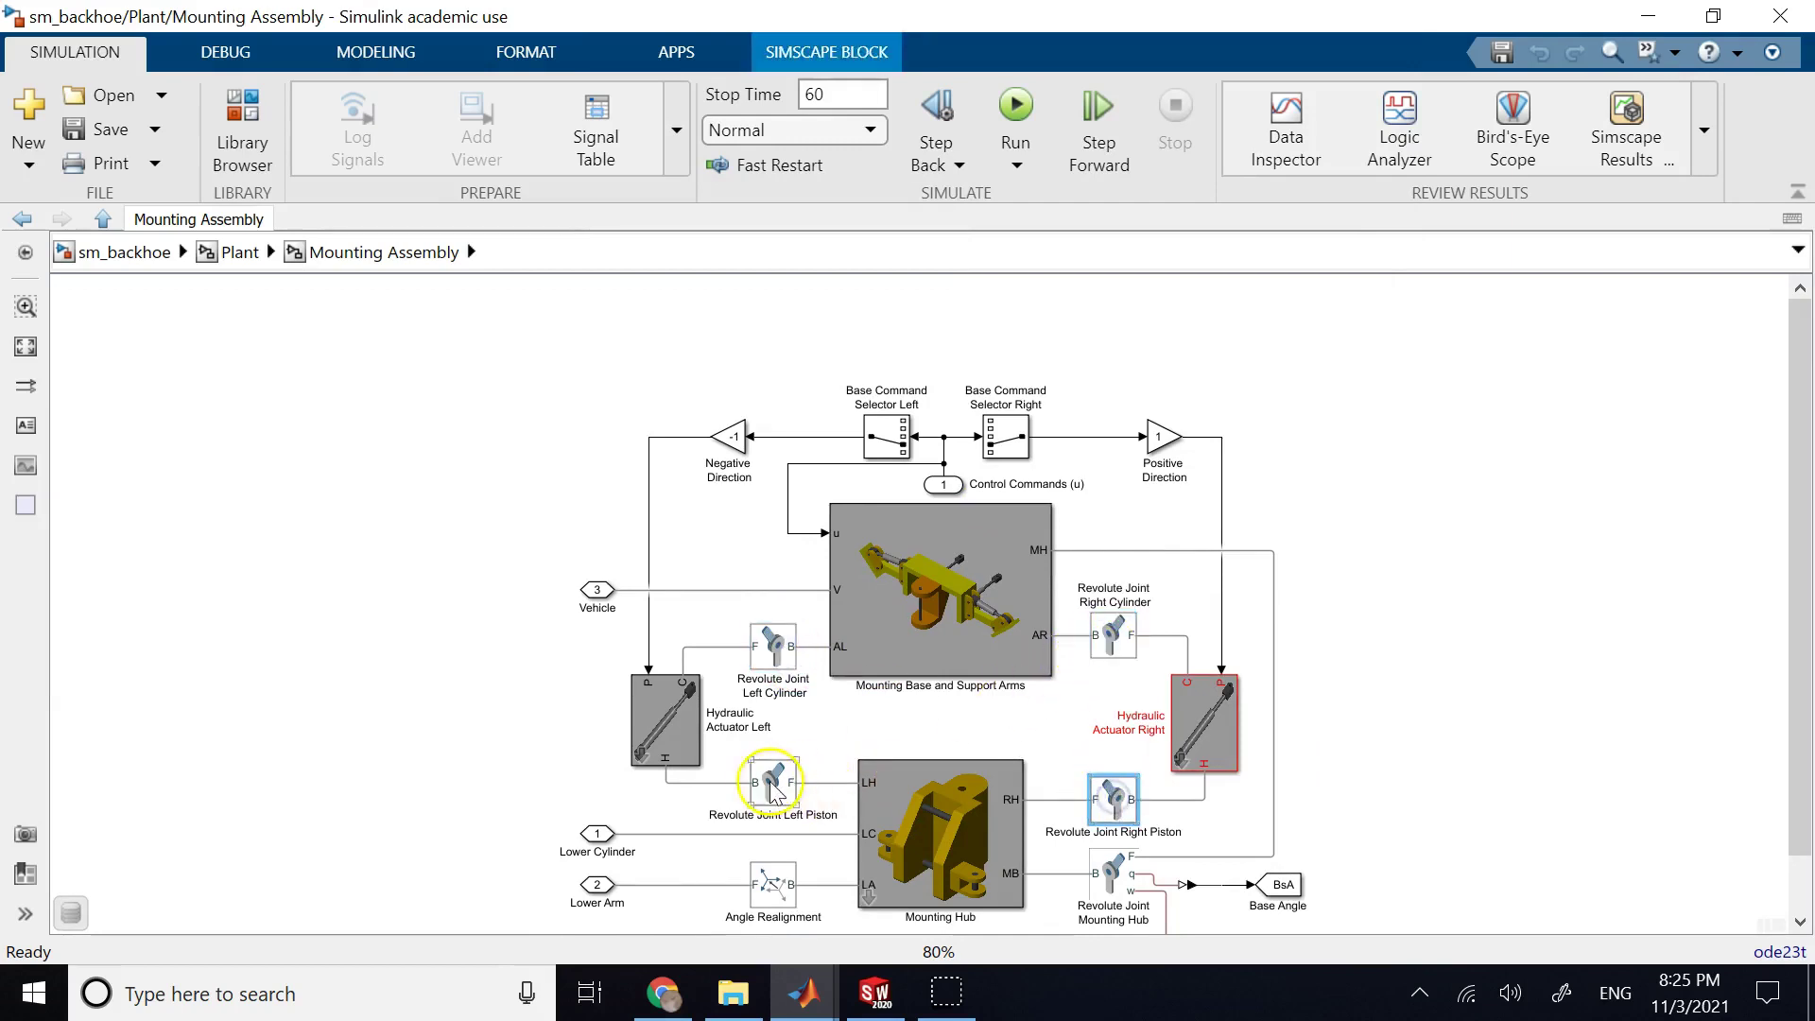
# - Switch to SOLIDWORKS and view the slider-crank assembly with its support, conrod, crank and slider
pyautogui.click(874, 992)
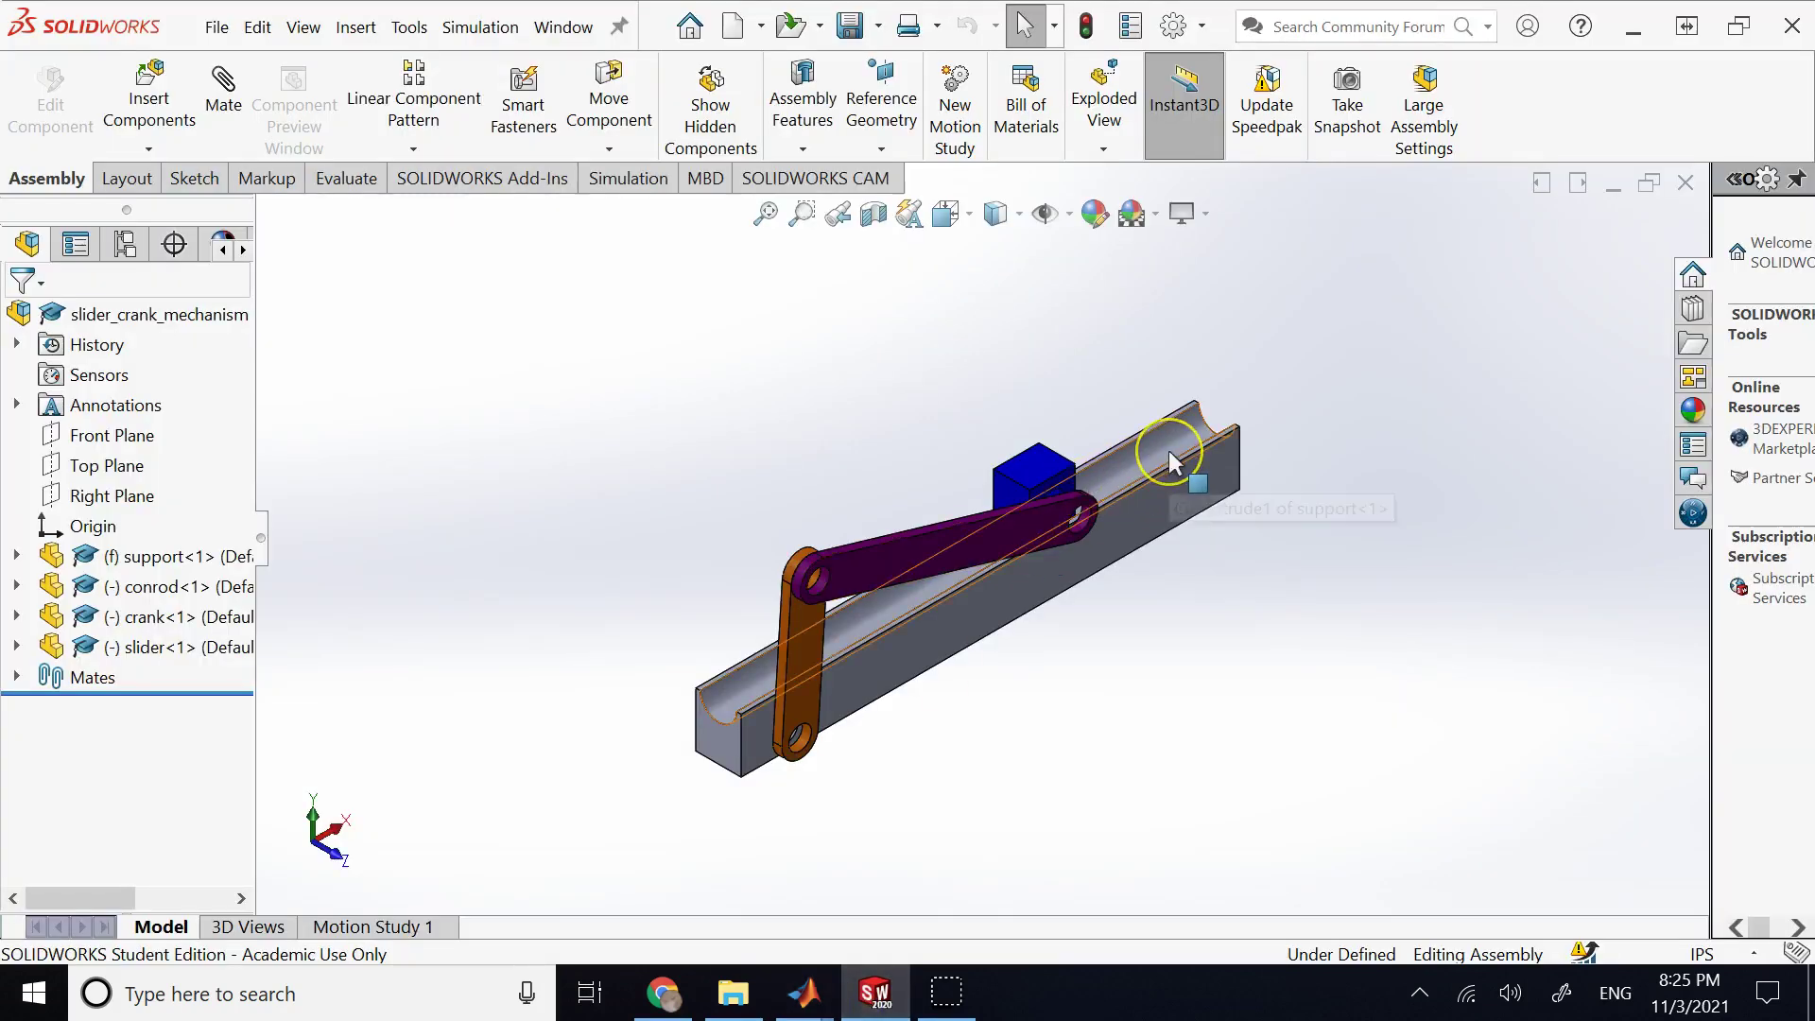
pyautogui.moveTo(1168, 450); pyautogui.dragTo(1224, 451)
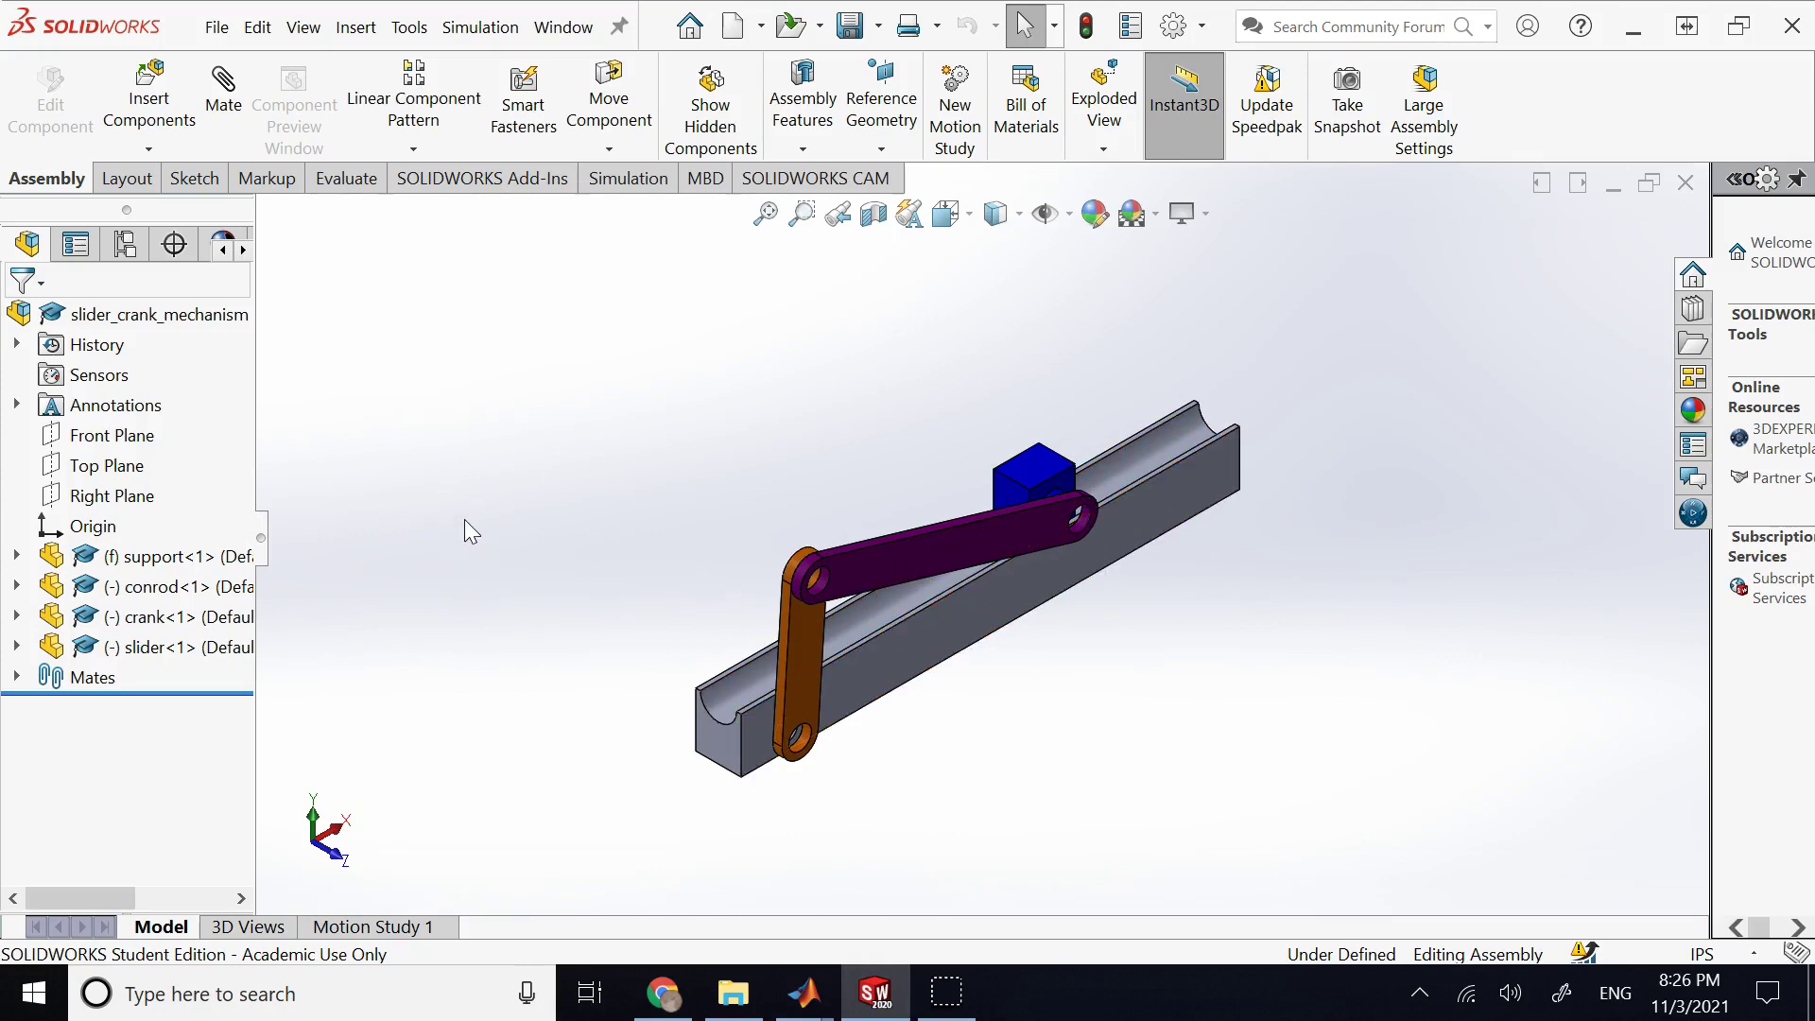
# - Close the Mechanics Explorer, the Simulink Library Browser and the sm_backhoe model window
pyautogui.moveTo(808, 993)
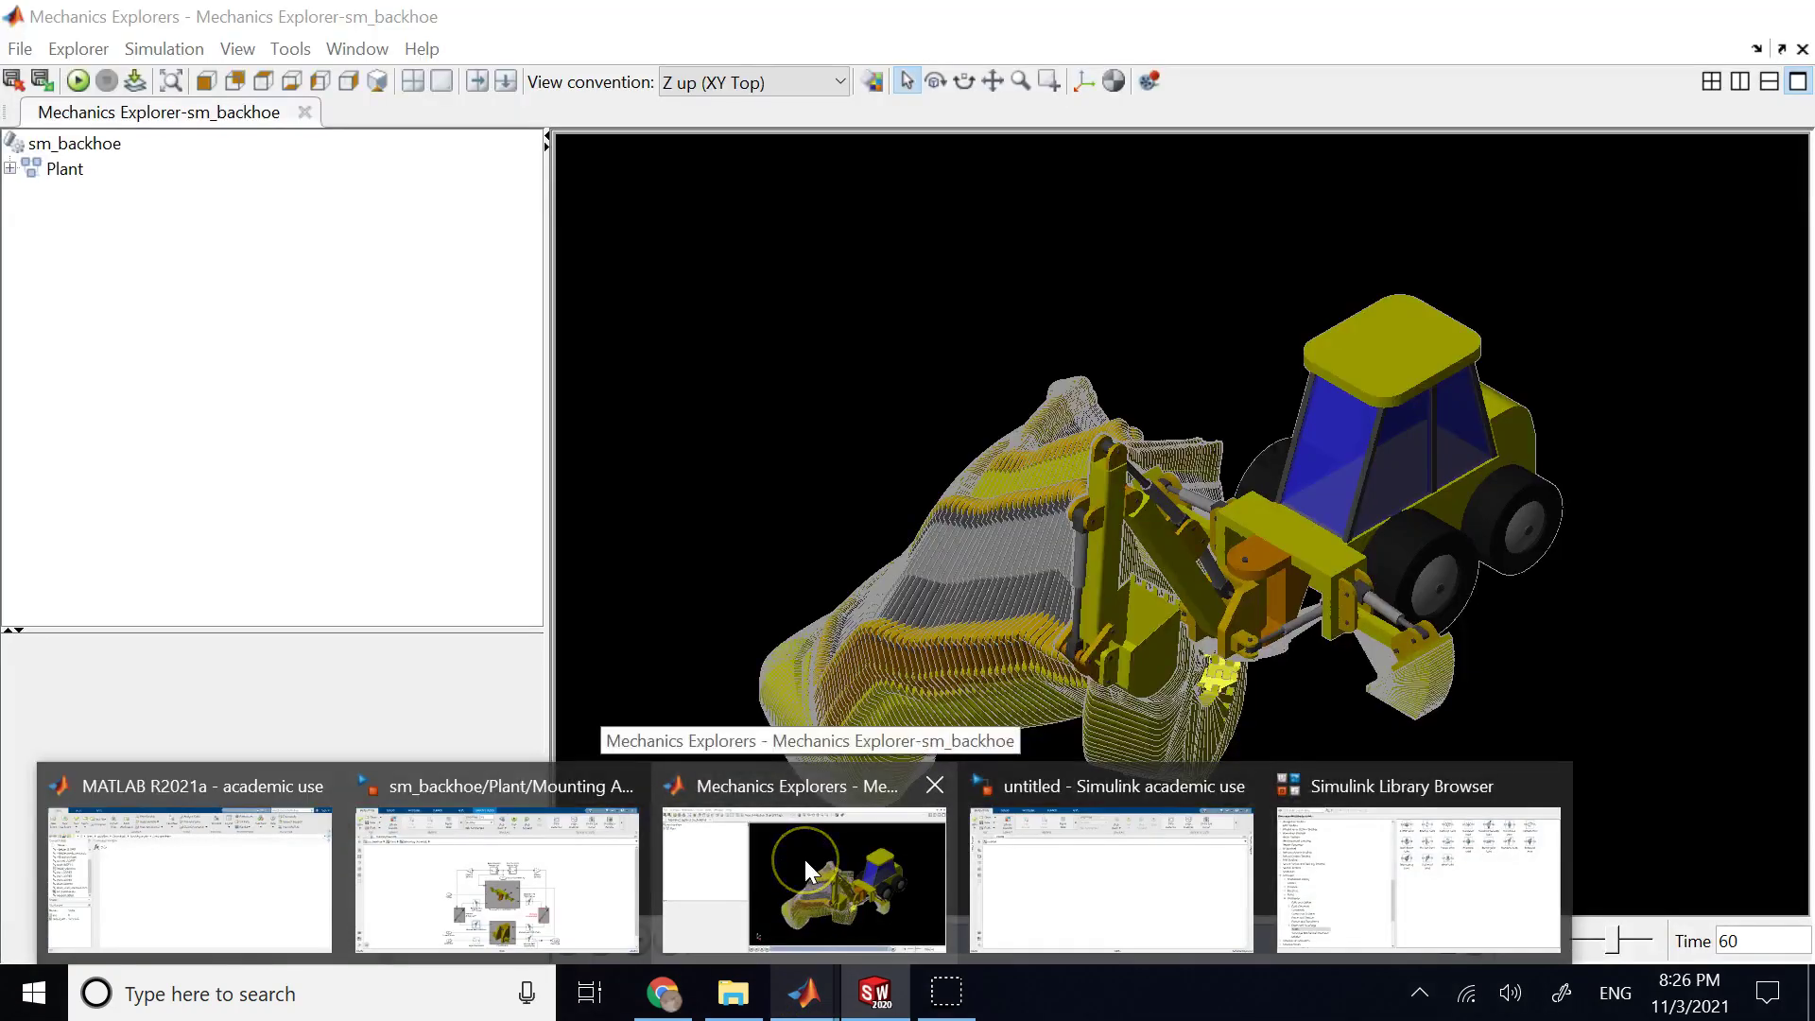
pyautogui.click(804, 859)
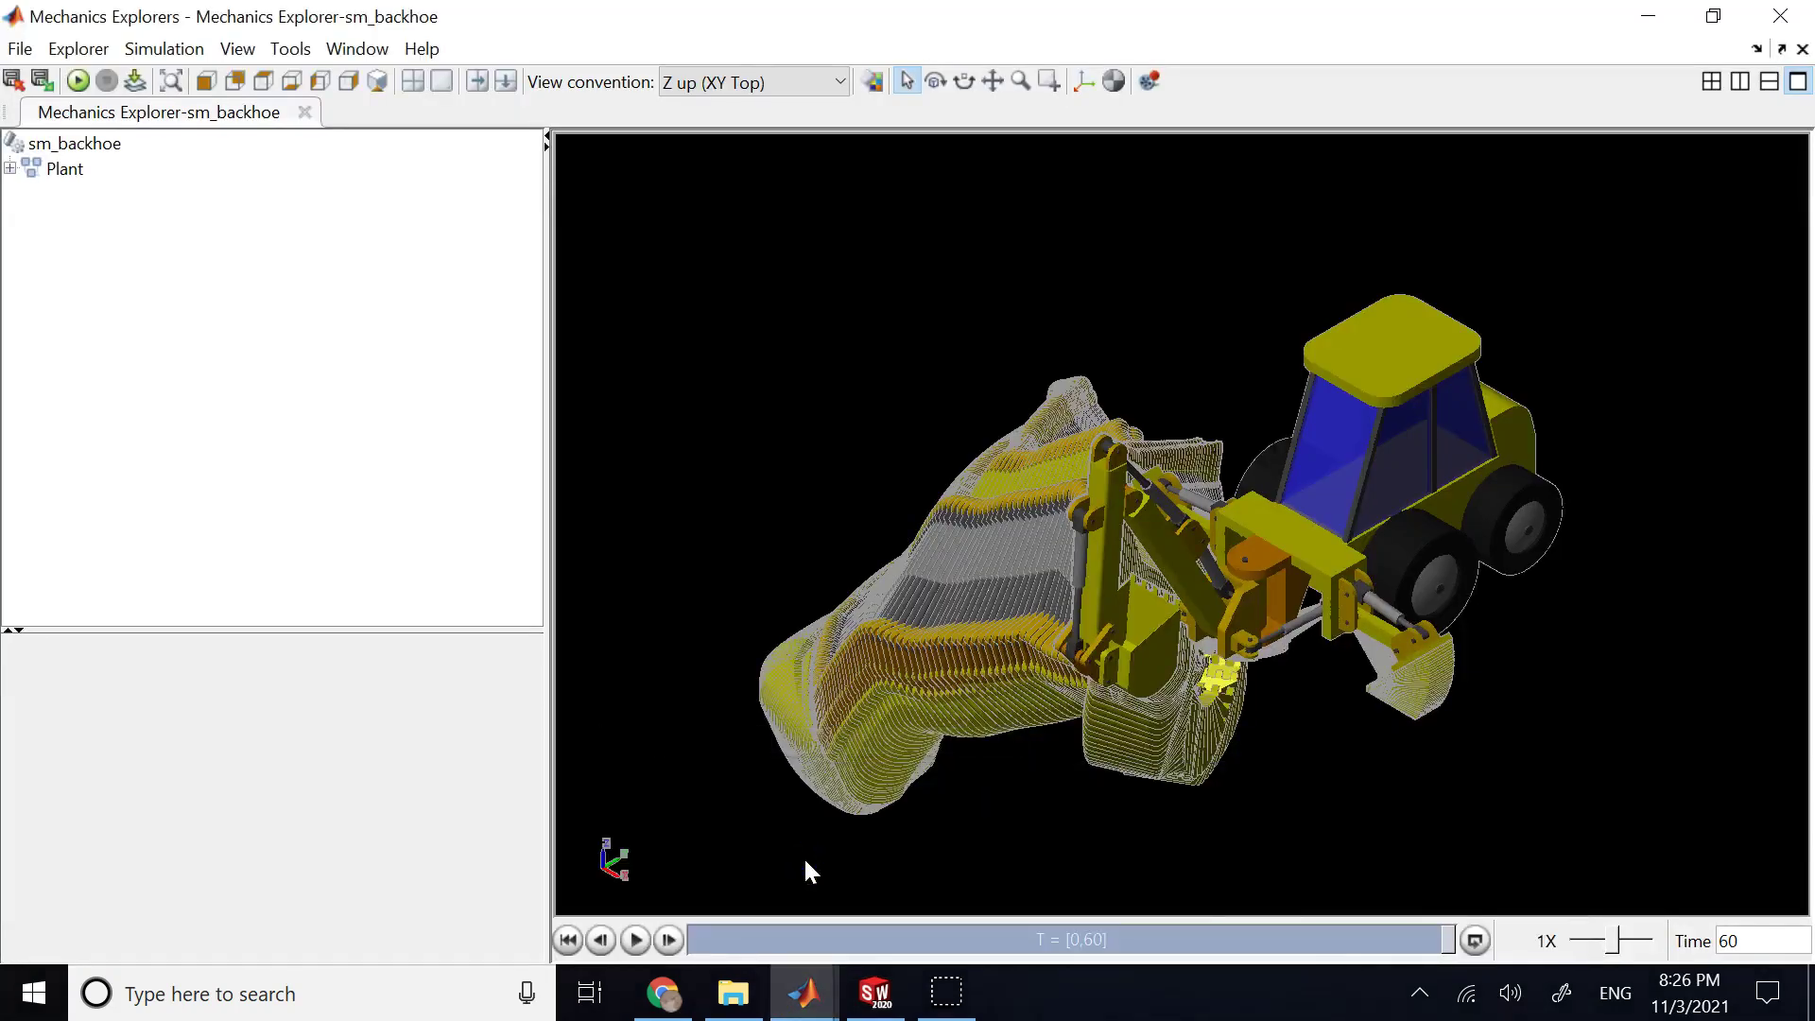
pyautogui.click(803, 993)
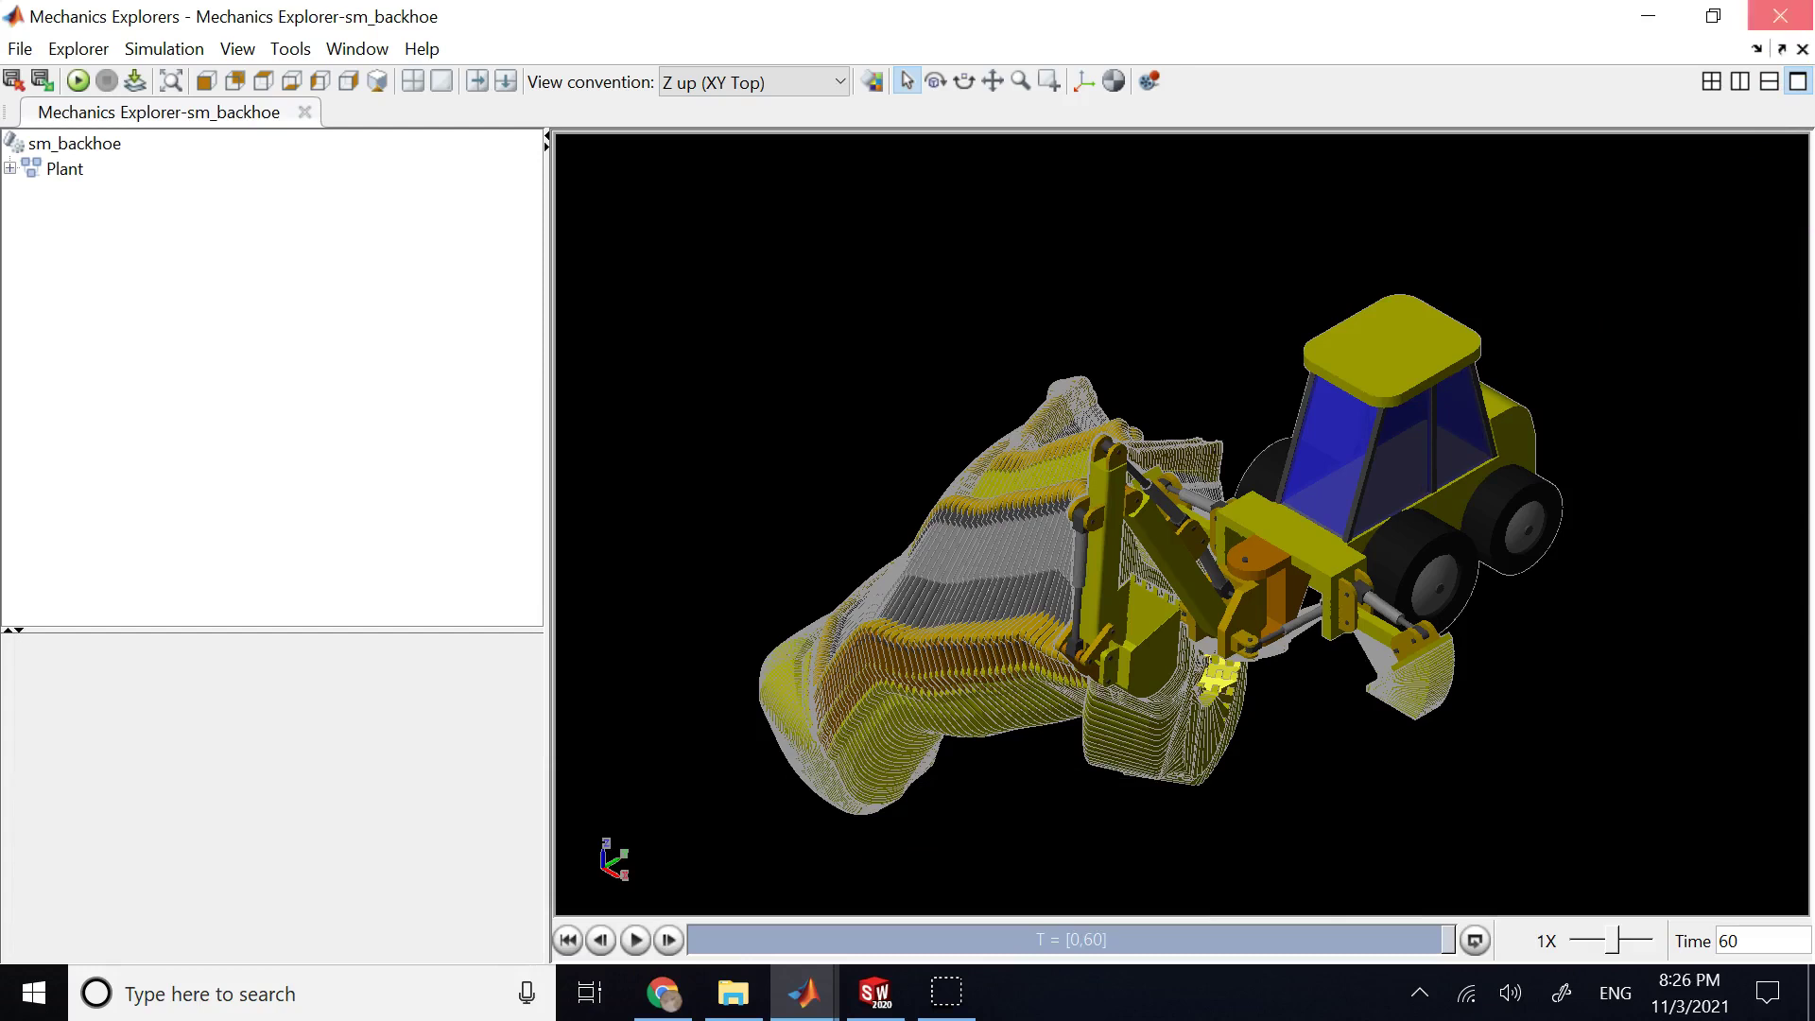
pyautogui.click(1780, 15)
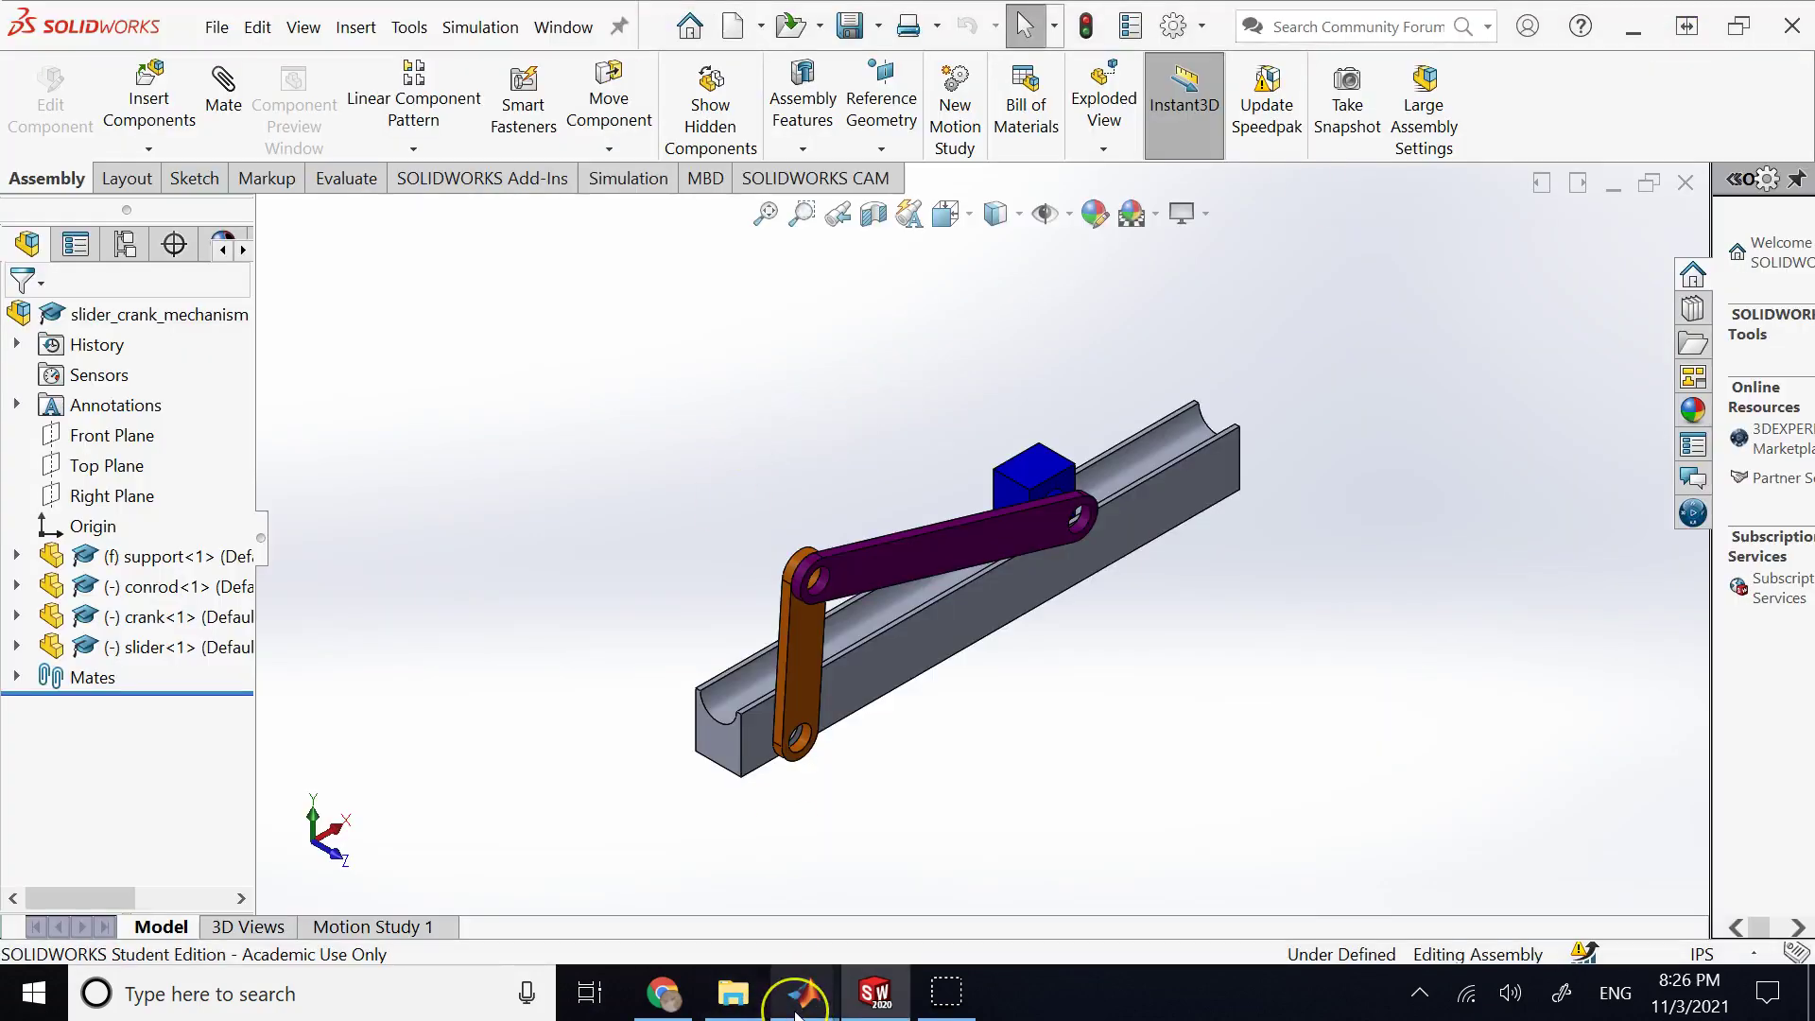
pyautogui.moveTo(797, 1009)
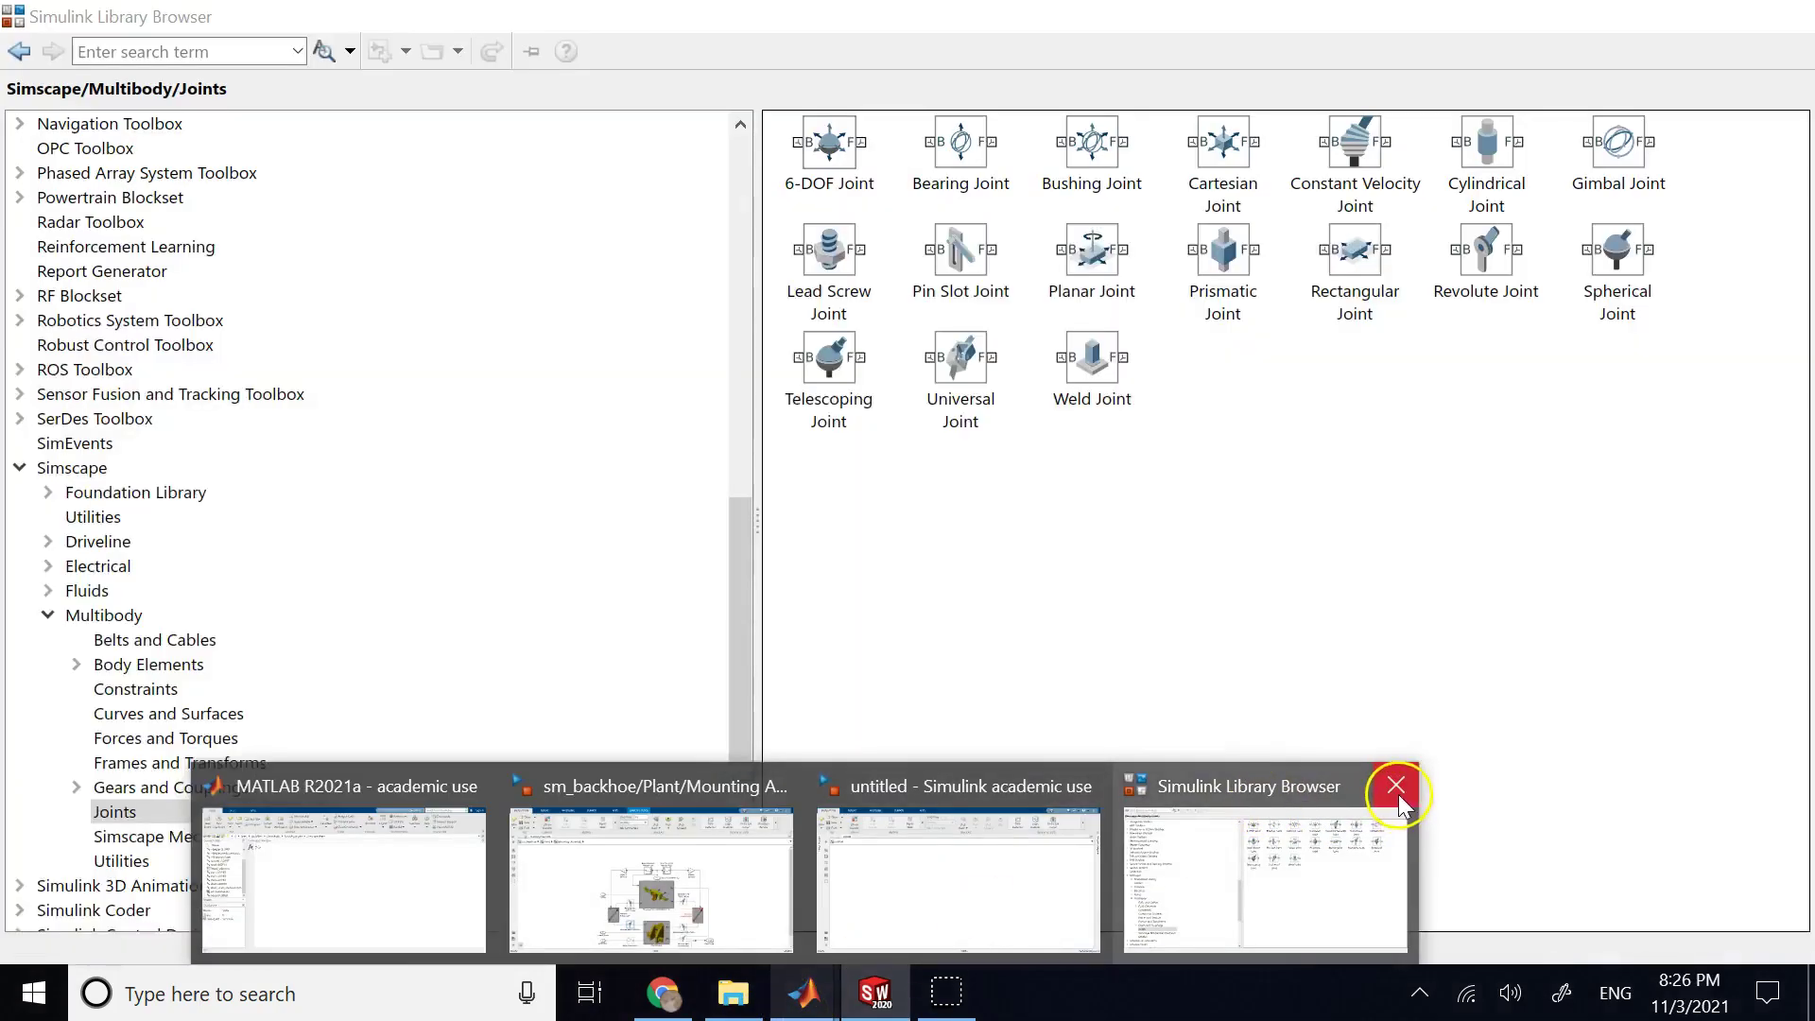
pyautogui.click(1398, 794)
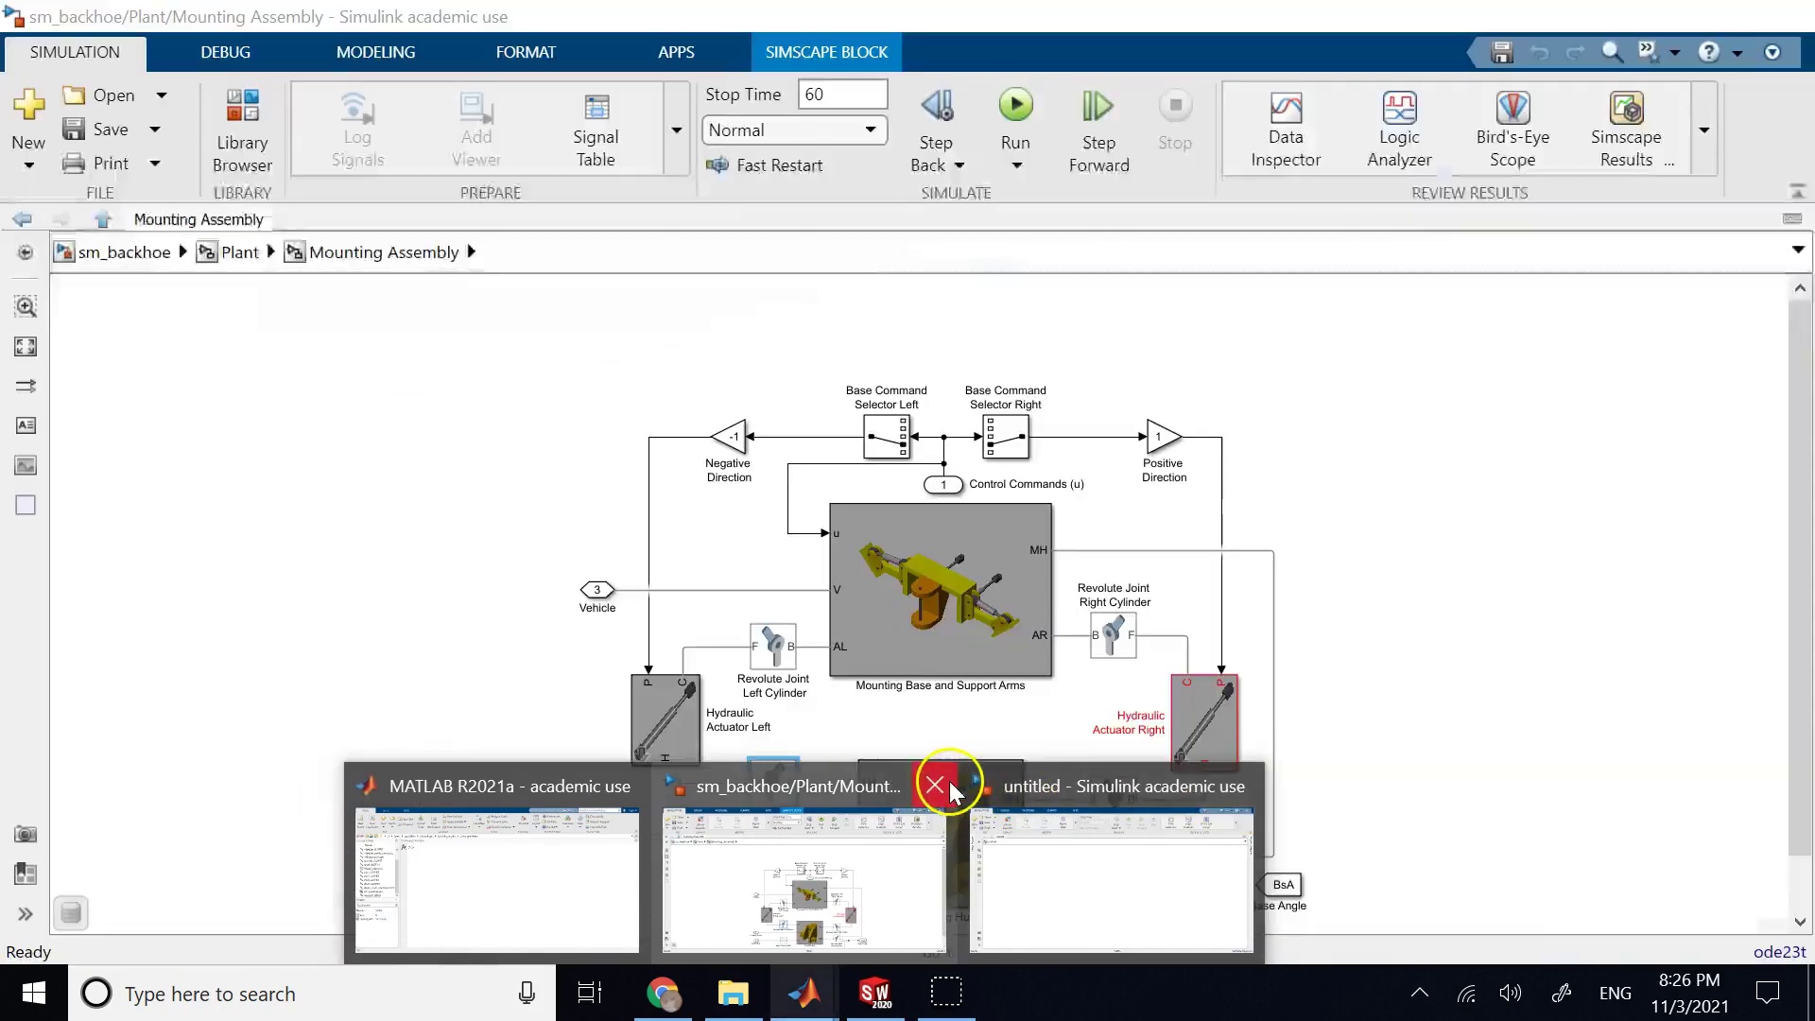
pyautogui.click(939, 788)
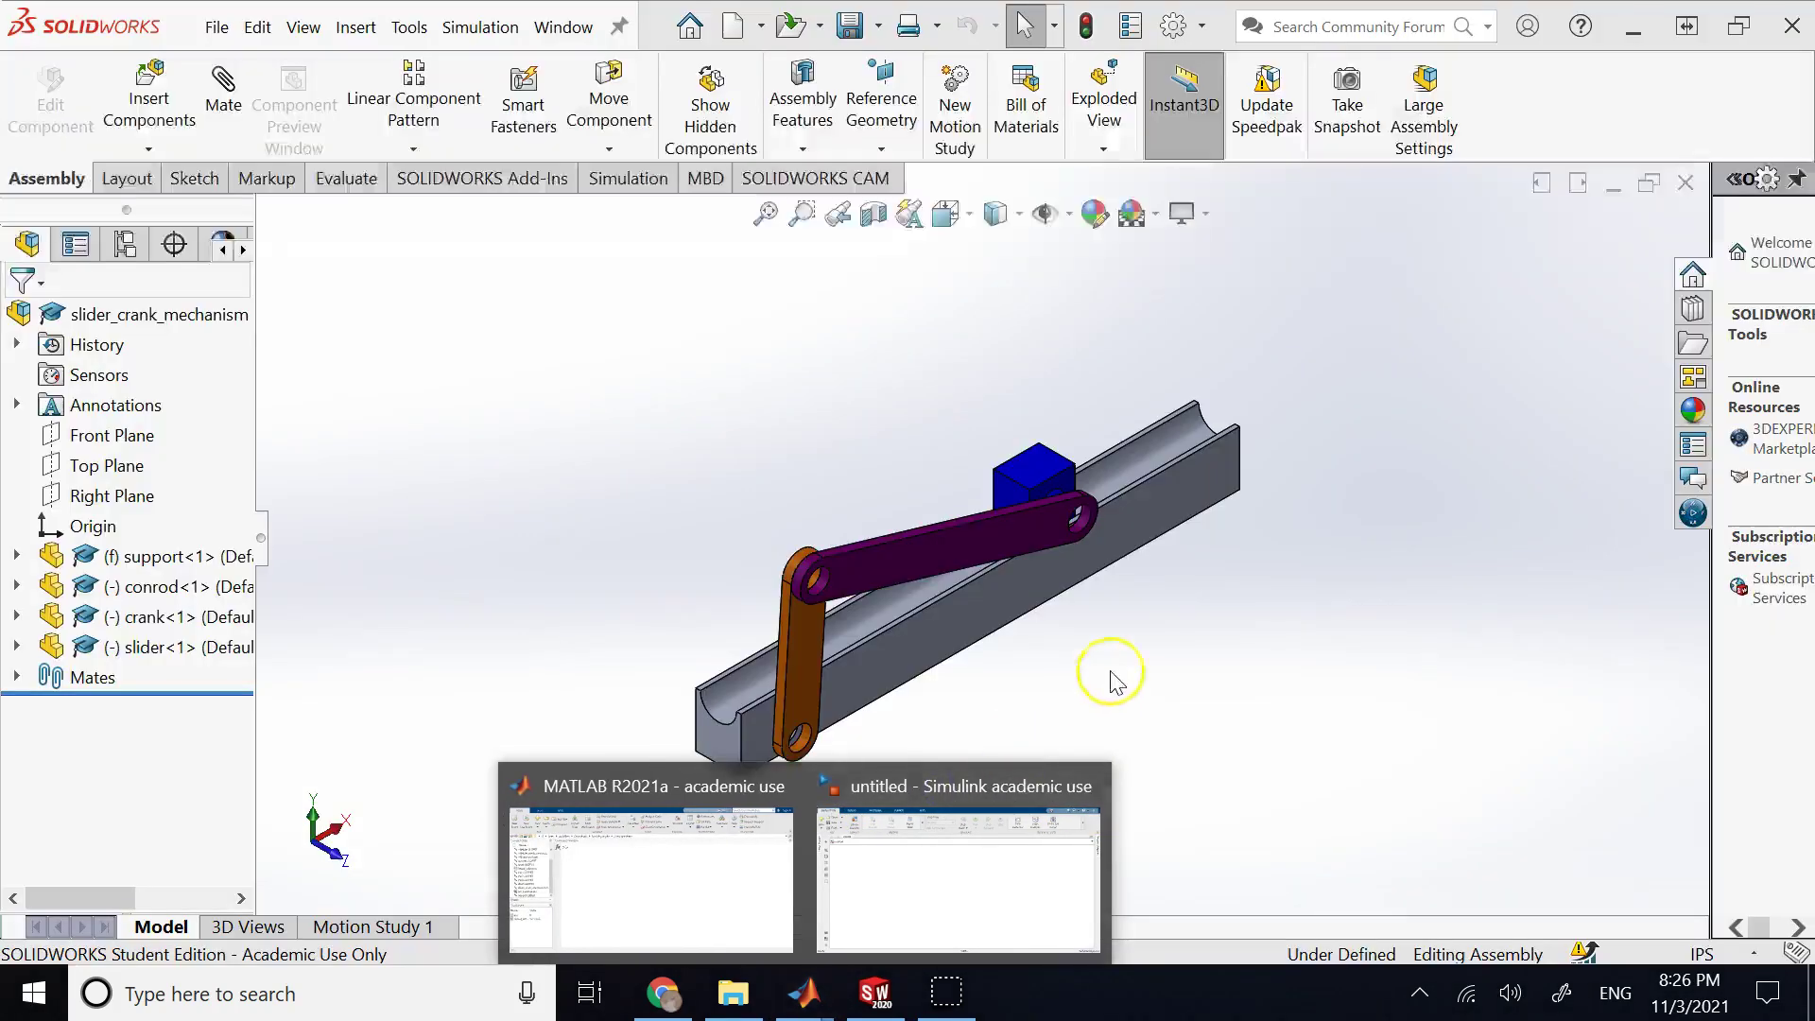
# - Move the crank and the slider of the slider-crank assembly in SOLIDWORKS to check how the mechanism moves
pyautogui.click(1220, 643)
pyautogui.moveTo(803, 652); pyautogui.dragTo(799, 582)
pyautogui.click(883, 762)
pyautogui.click(797, 761)
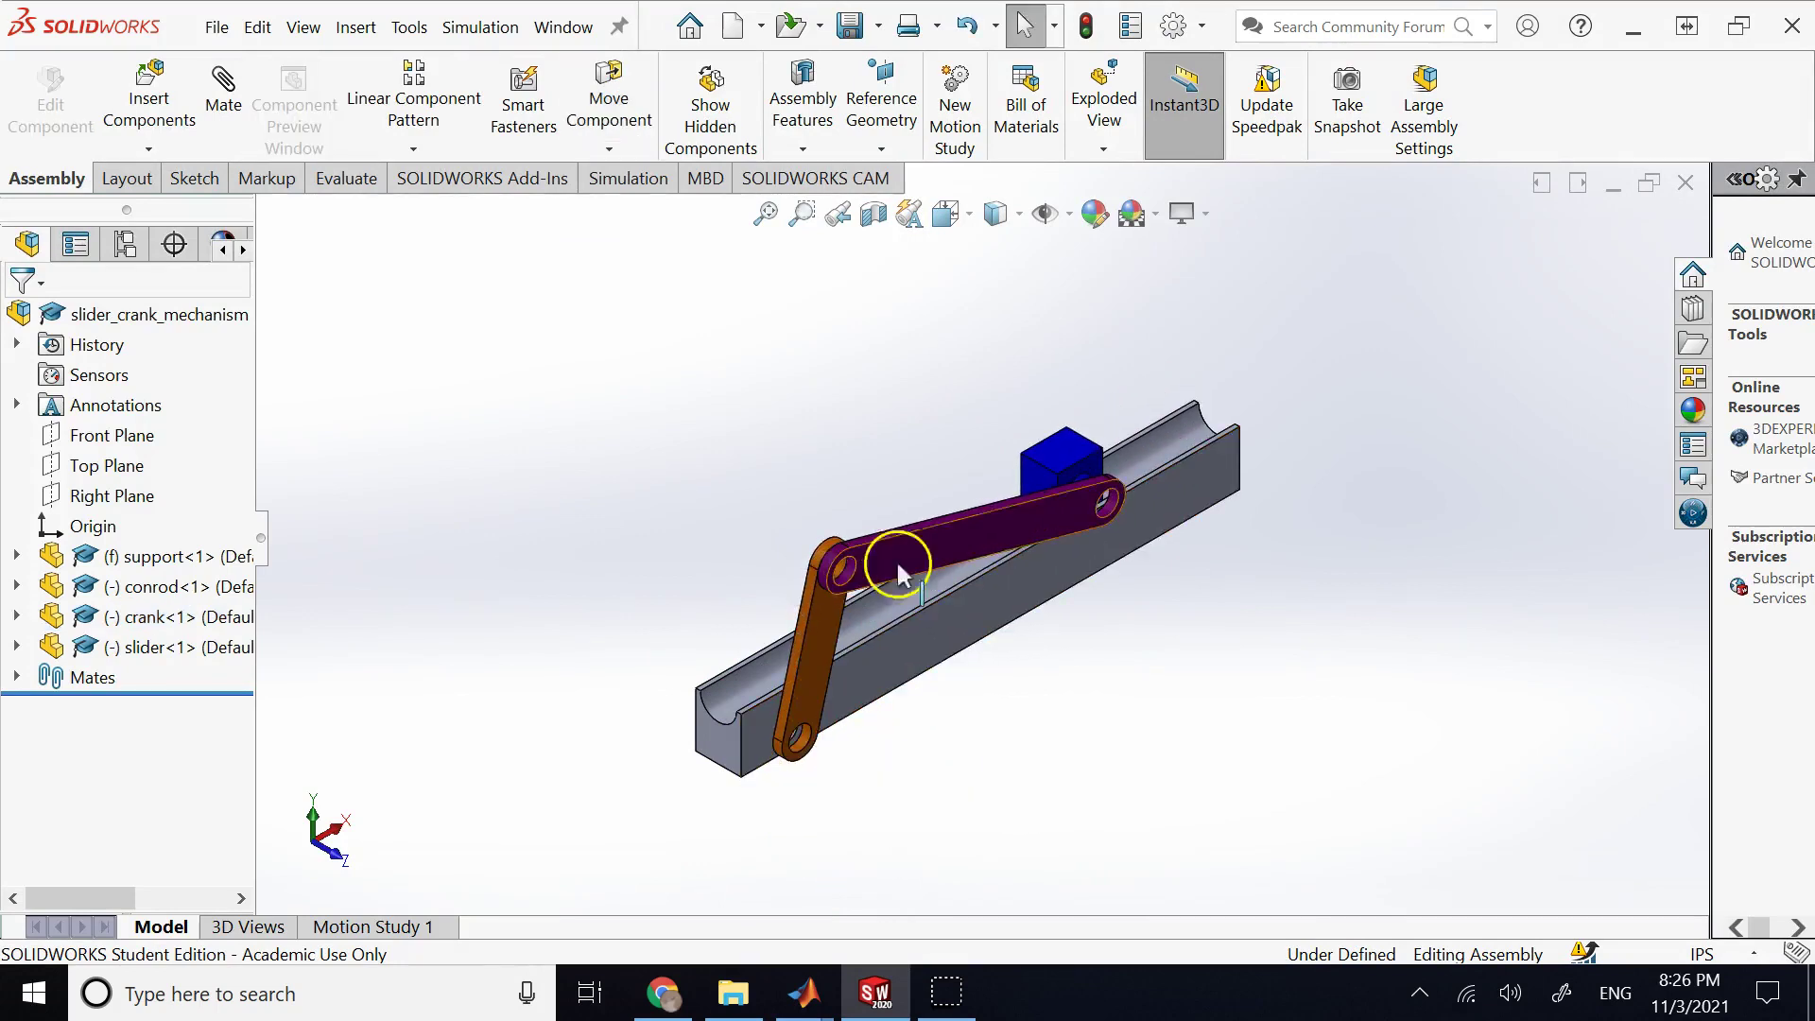
pyautogui.moveTo(835, 639); pyautogui.dragTo(803, 582)
pyautogui.press('Escape')
pyautogui.click(1172, 717)
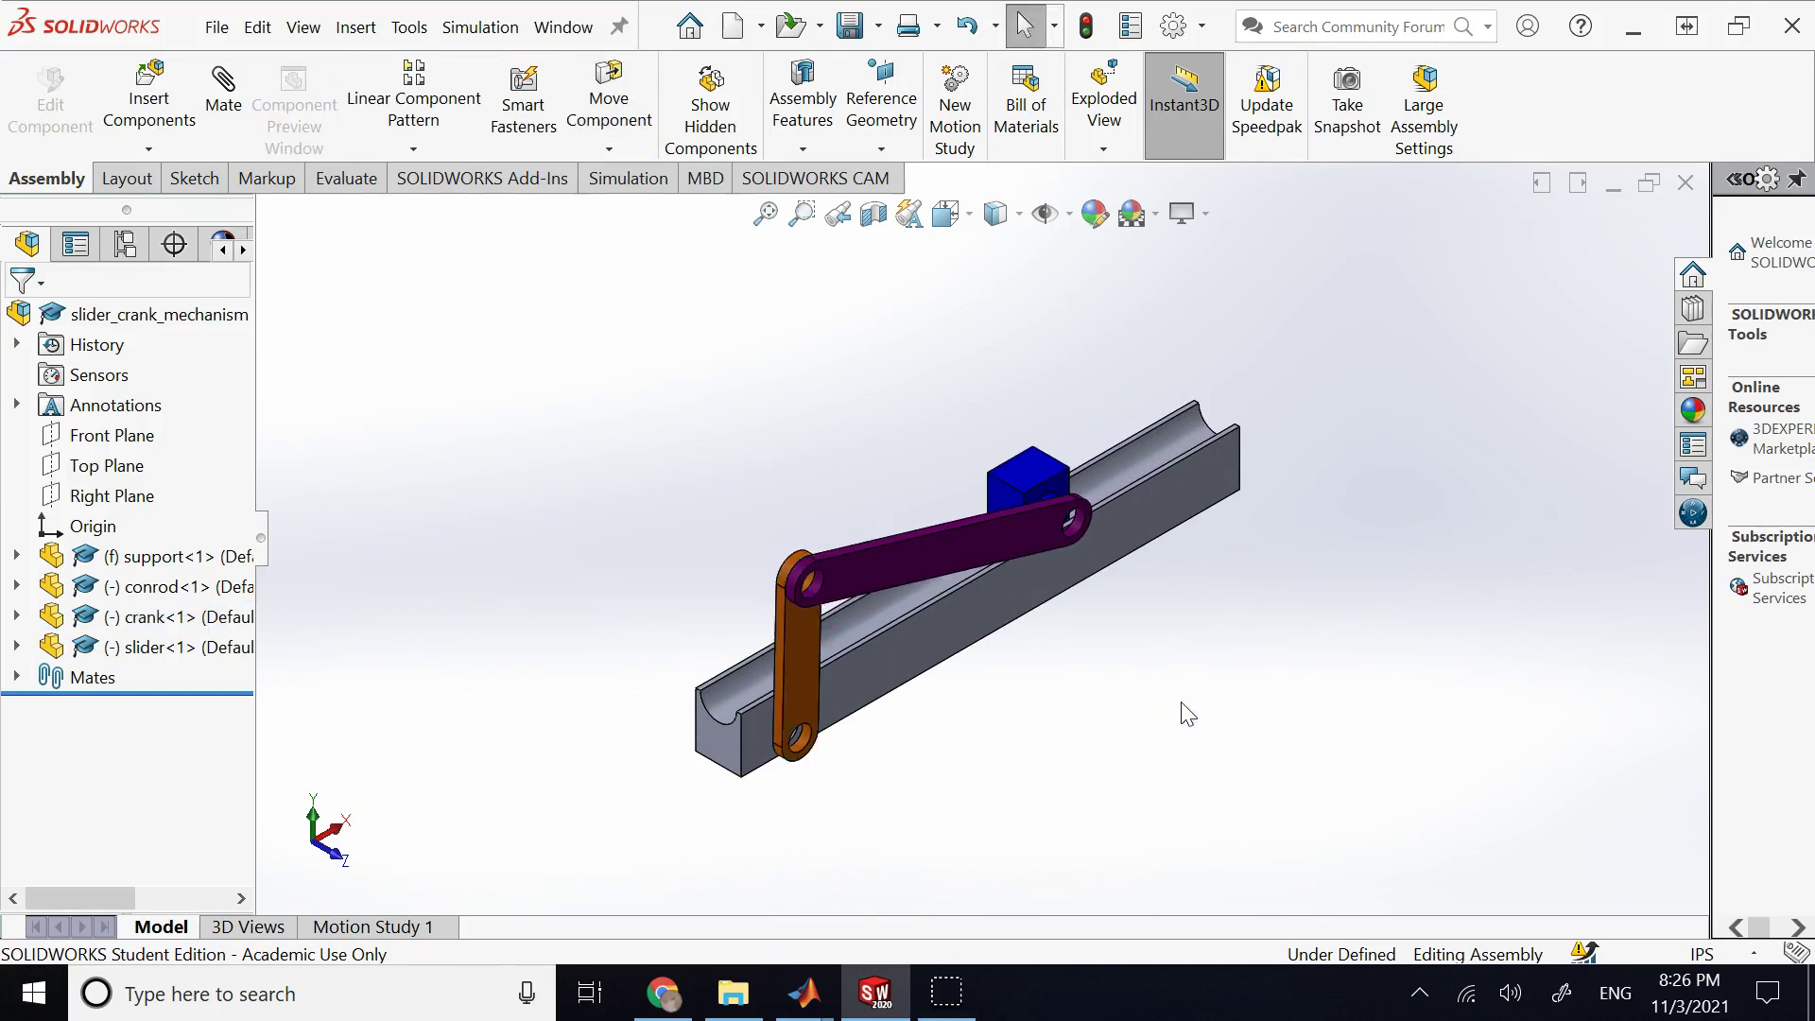
pyautogui.moveTo(1046, 495); pyautogui.dragTo(909, 565)
# - Switch to Chrome and read on the Install the Simscape Multibody Link Plugin page which CAD applications the plugin supports
pyautogui.click(661, 1002)
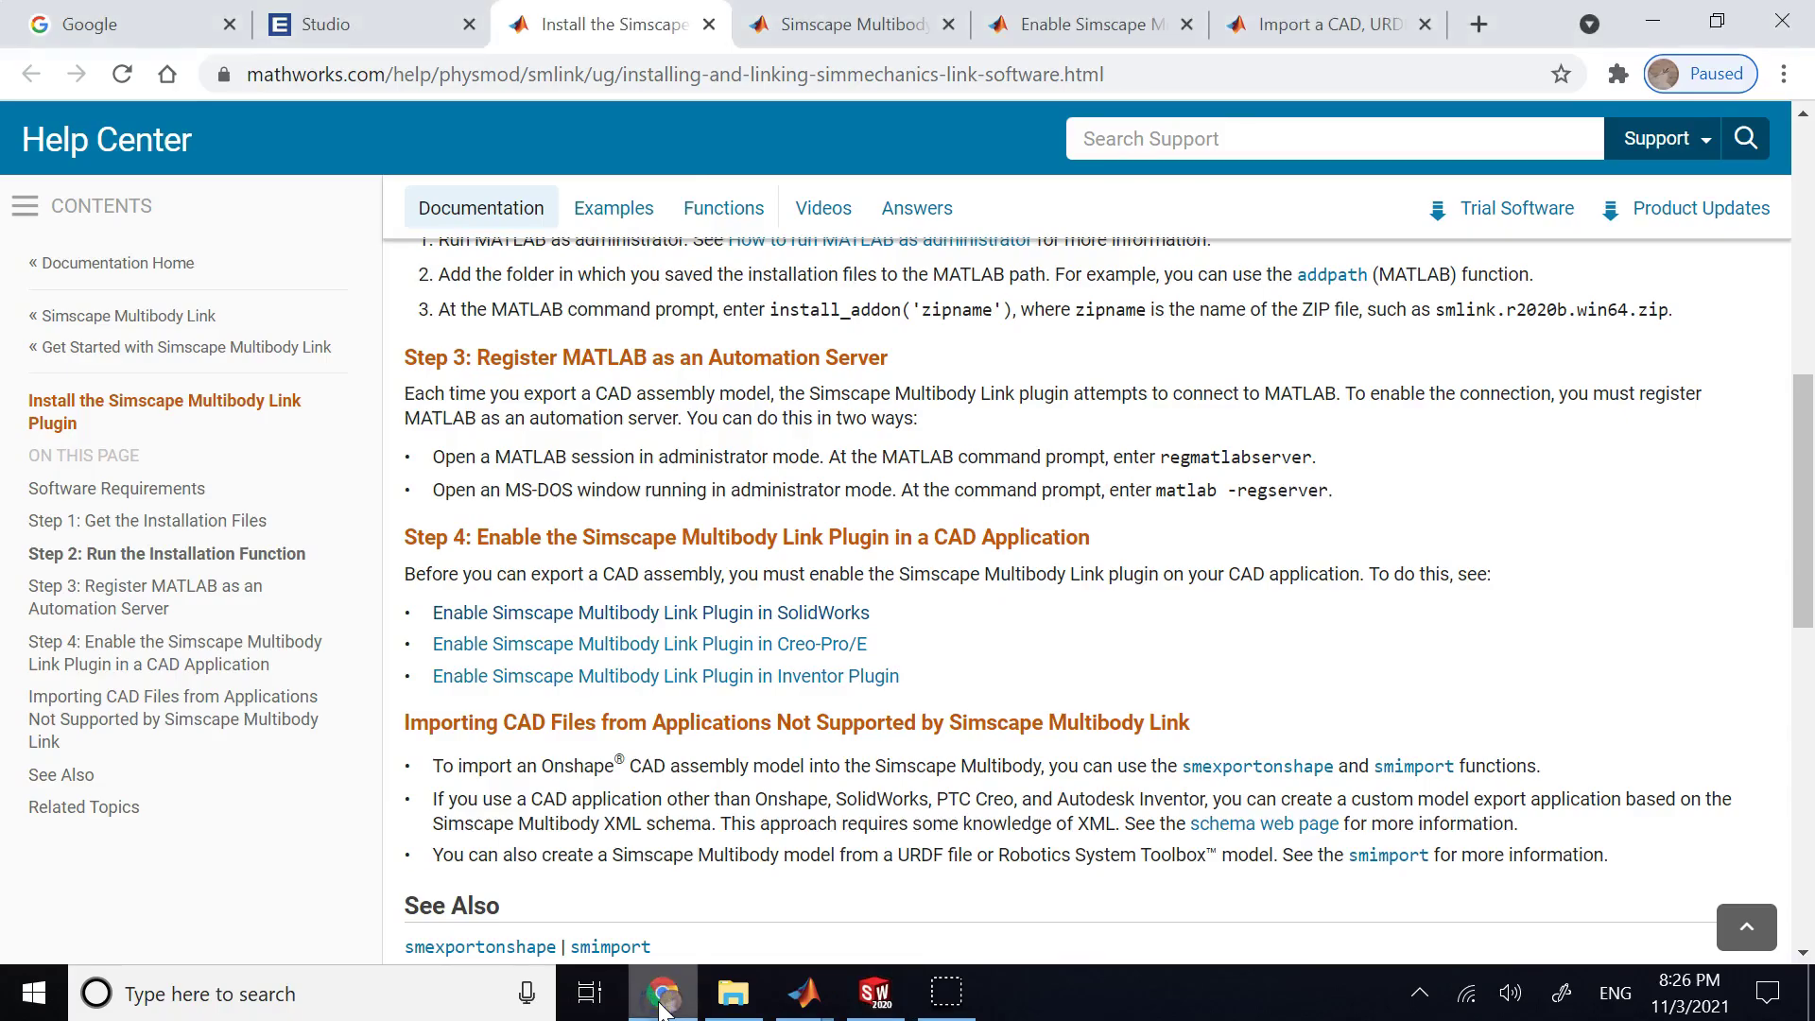
pyautogui.scroll(10, 855, 356)
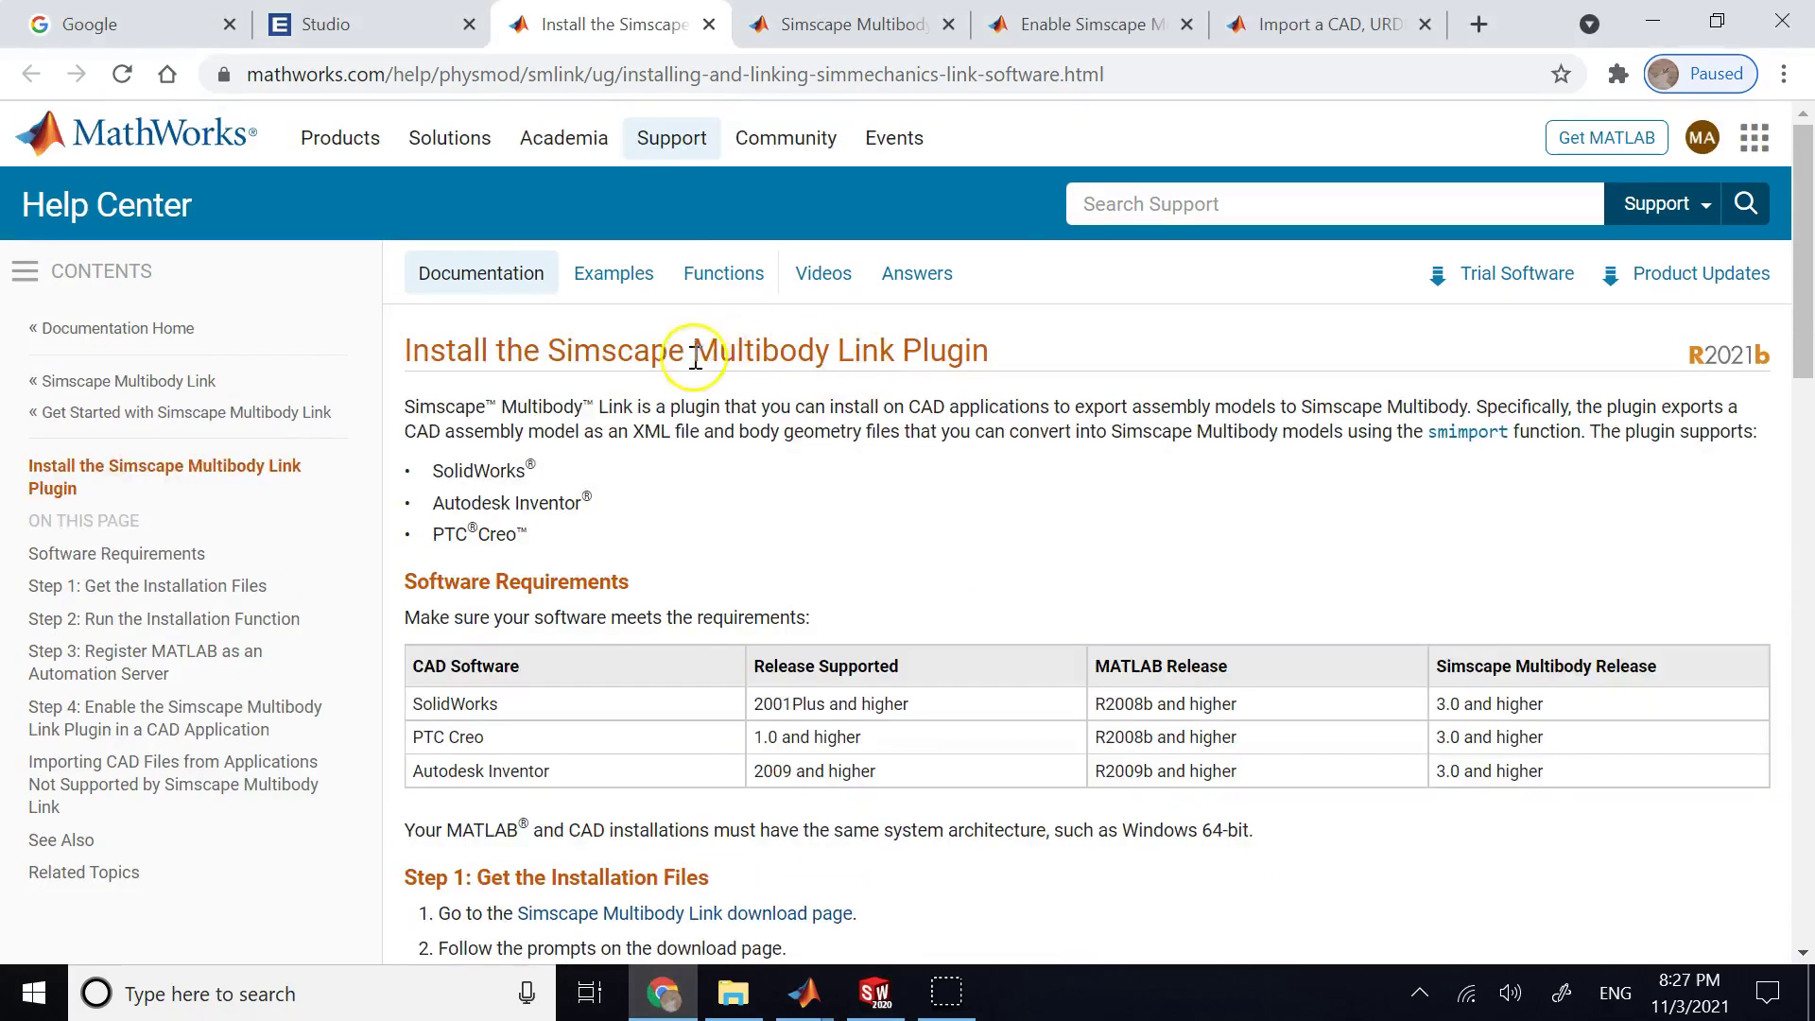
pyautogui.click(768, 352)
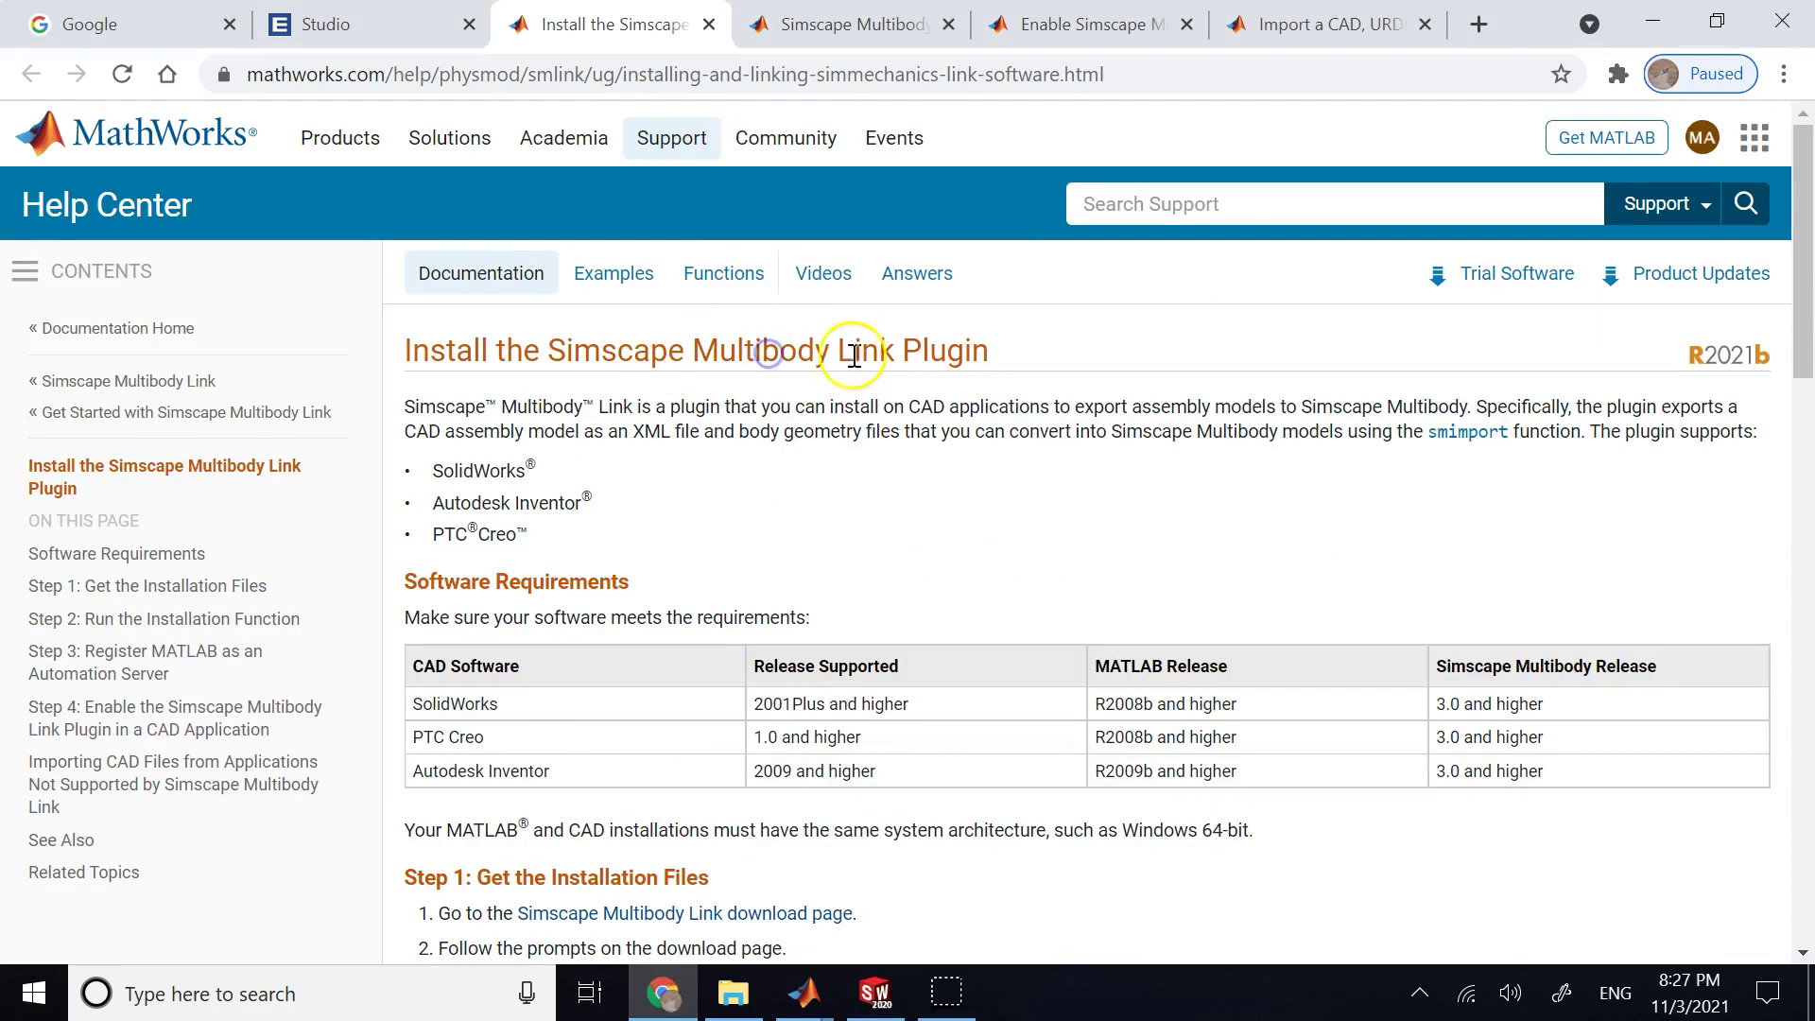
pyautogui.click(964, 353)
pyautogui.click(725, 437)
pyautogui.doubleClick(499, 466)
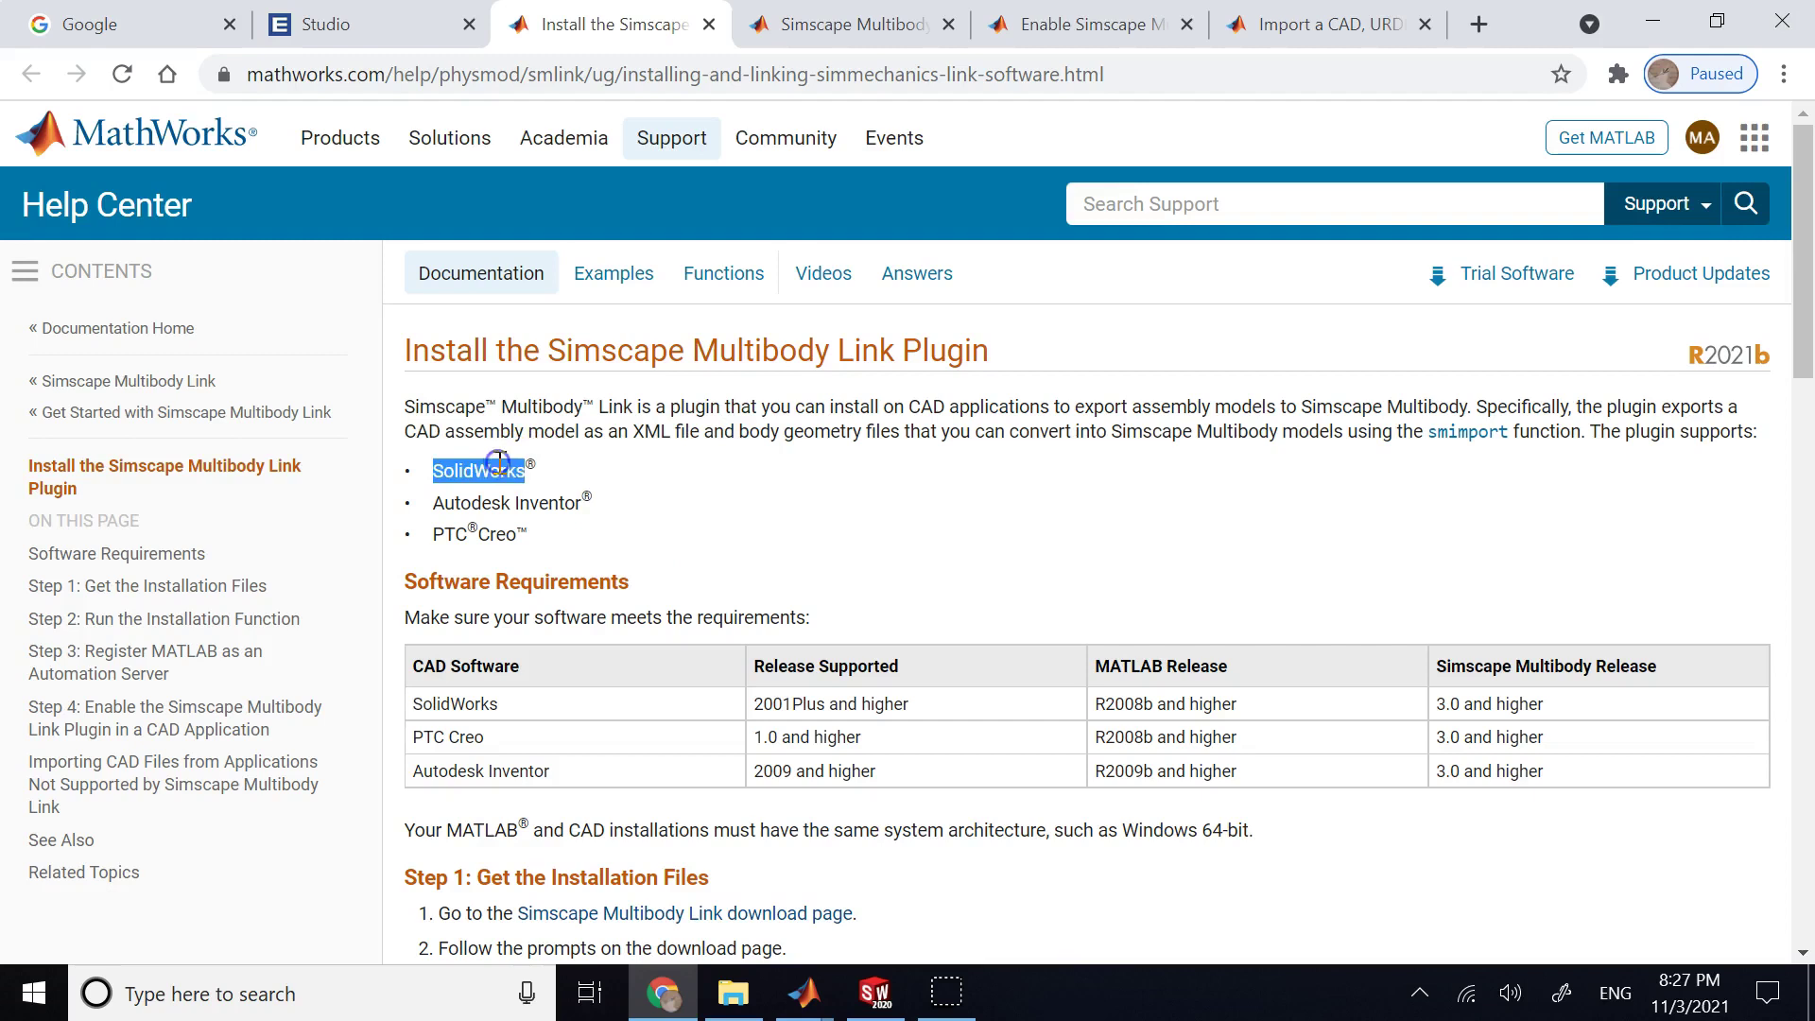
pyautogui.click(508, 496)
pyautogui.moveTo(539, 545); pyautogui.dragTo(510, 503)
pyautogui.click(643, 501)
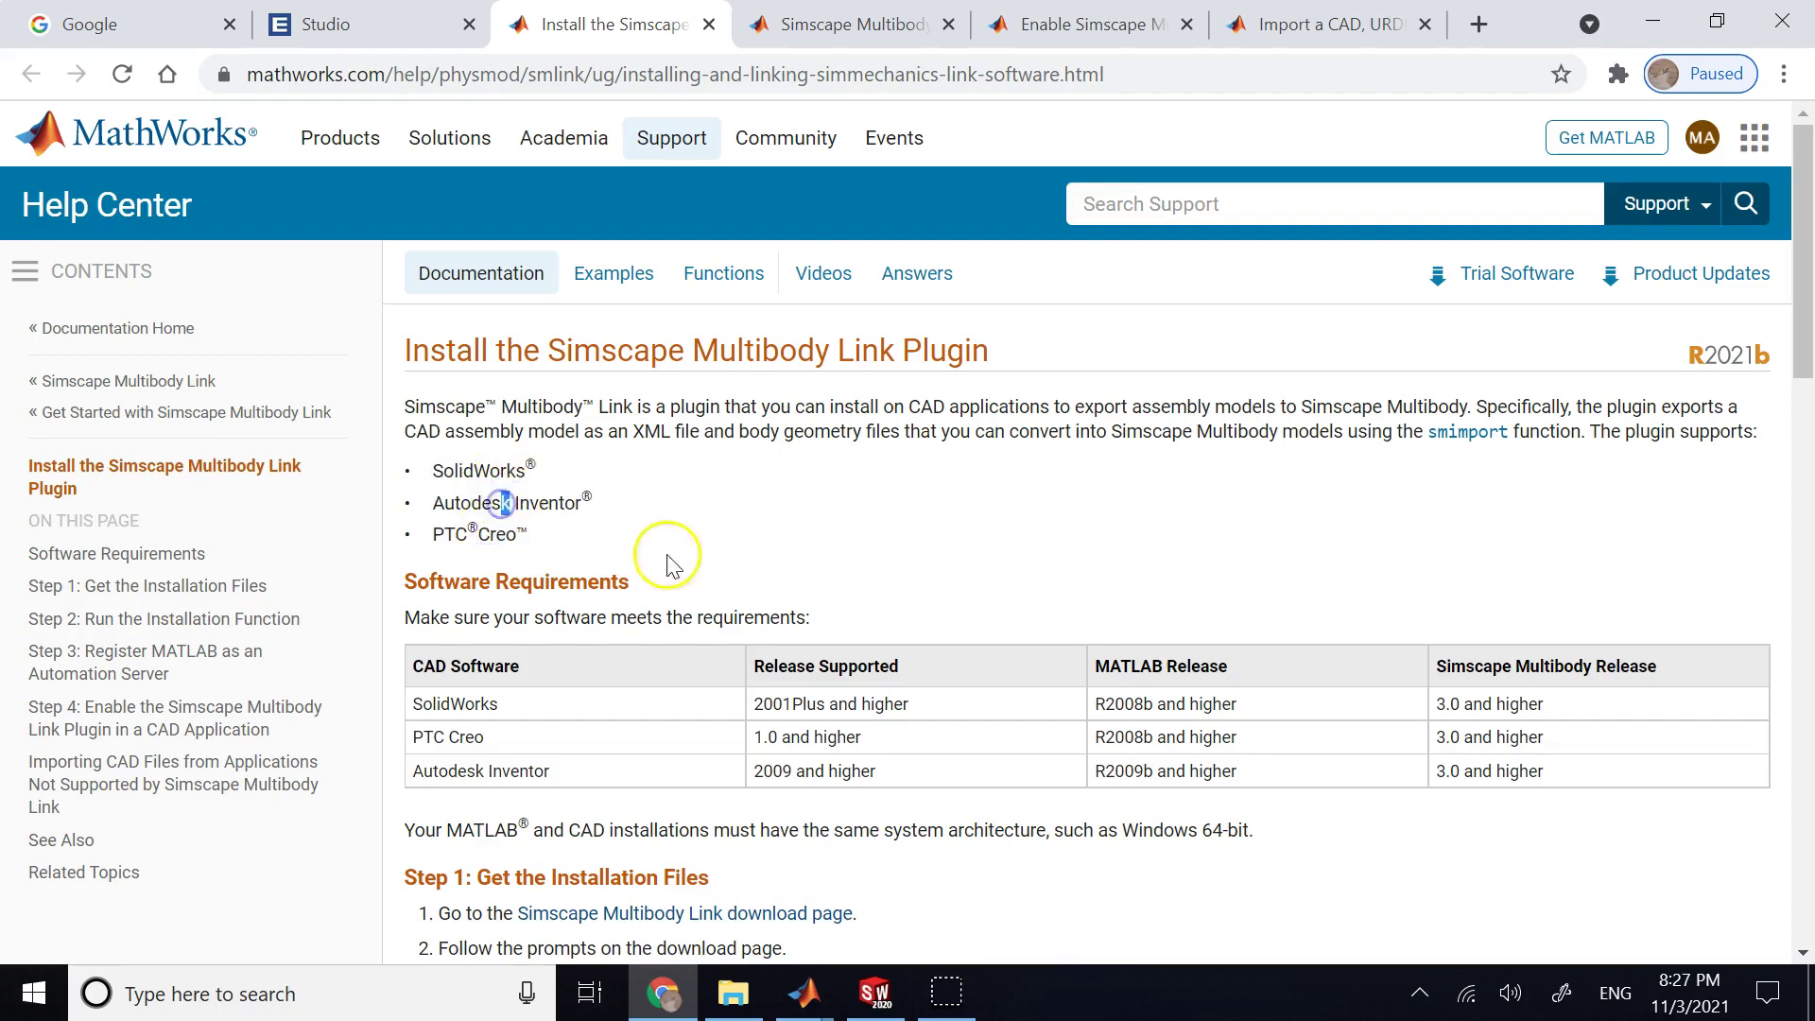
pyautogui.click(877, 990)
pyautogui.click(872, 988)
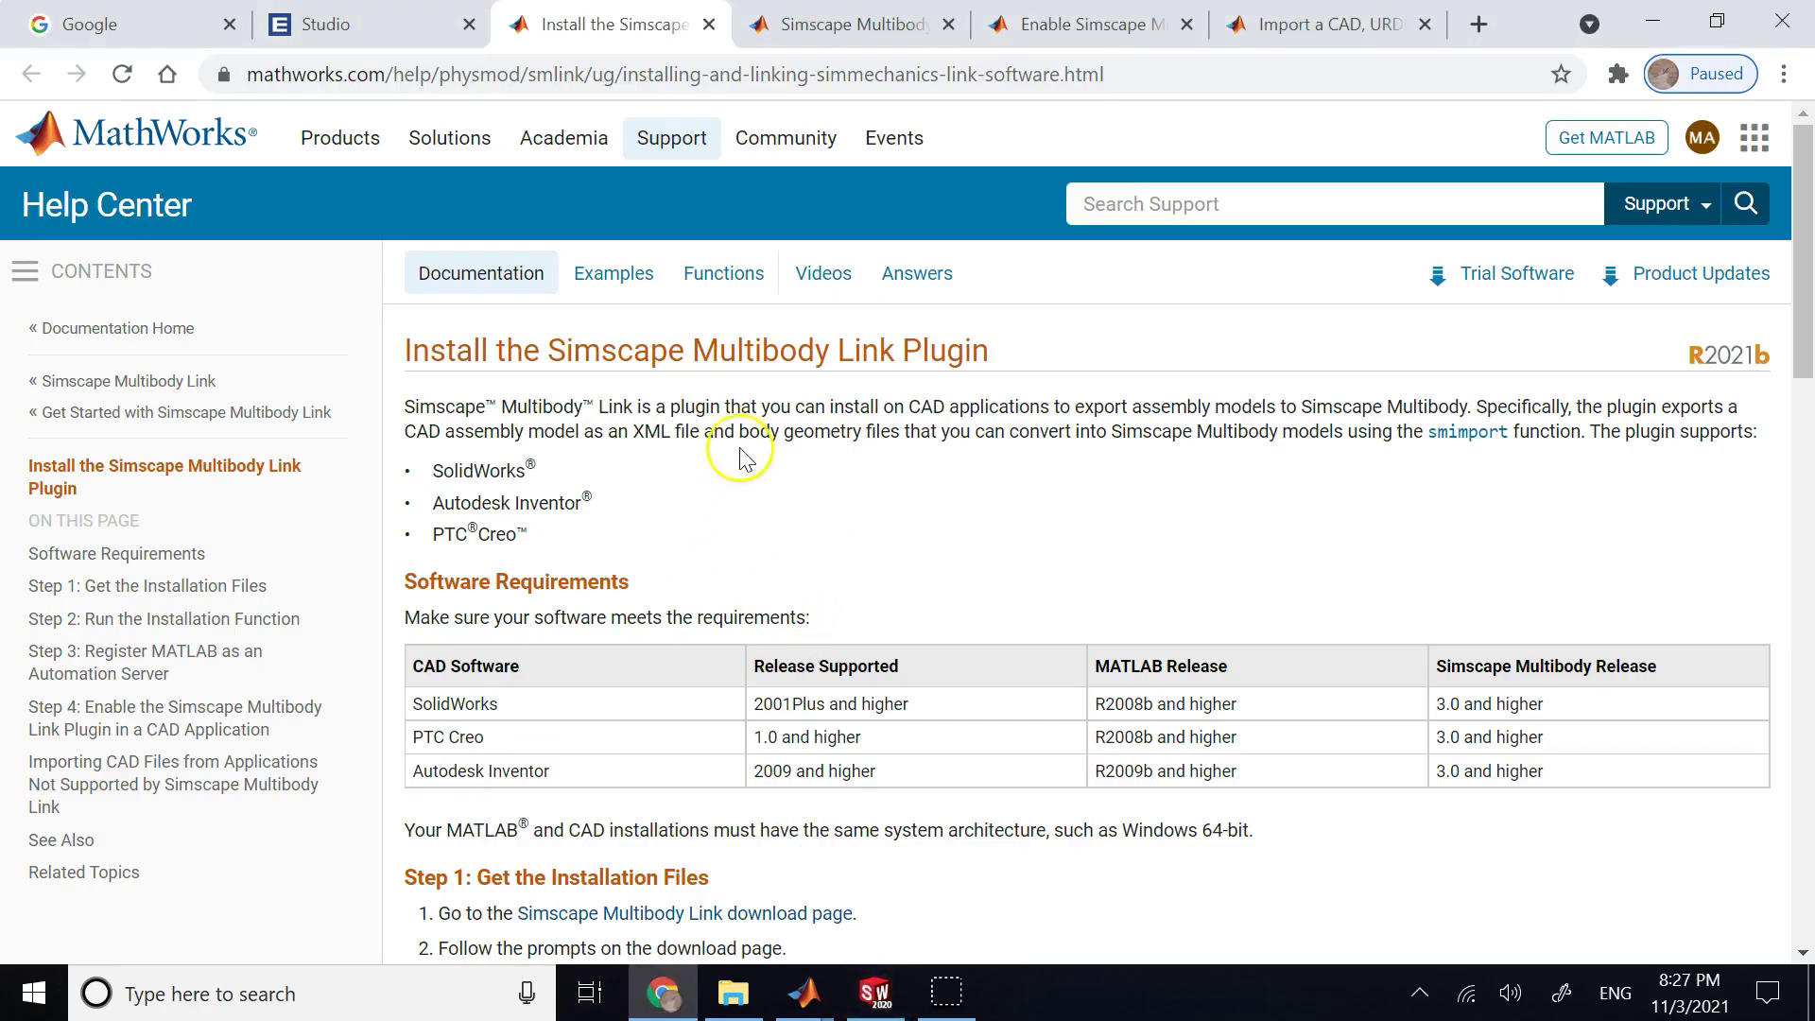
# - Review the plugin page's title and web address, and check the MATLAB release required for SolidWorks in the Software Requirements table
pyautogui.doubleClick(766, 357)
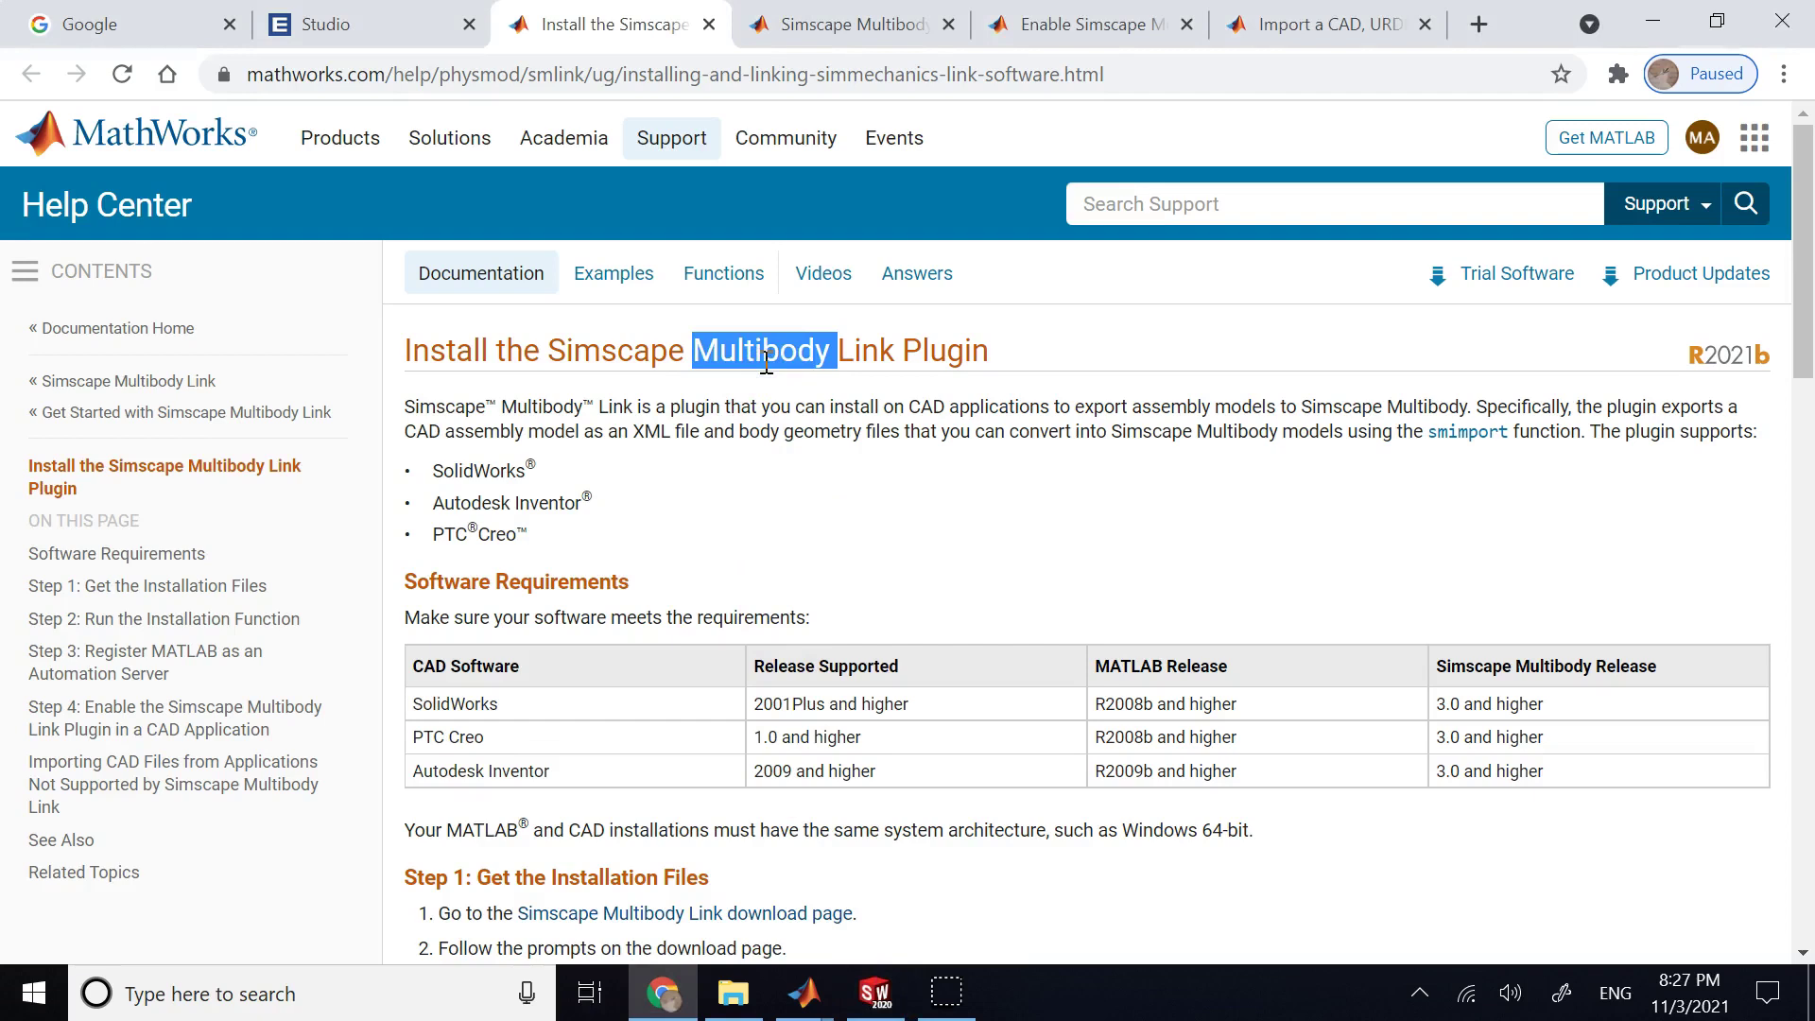
pyautogui.click(766, 359)
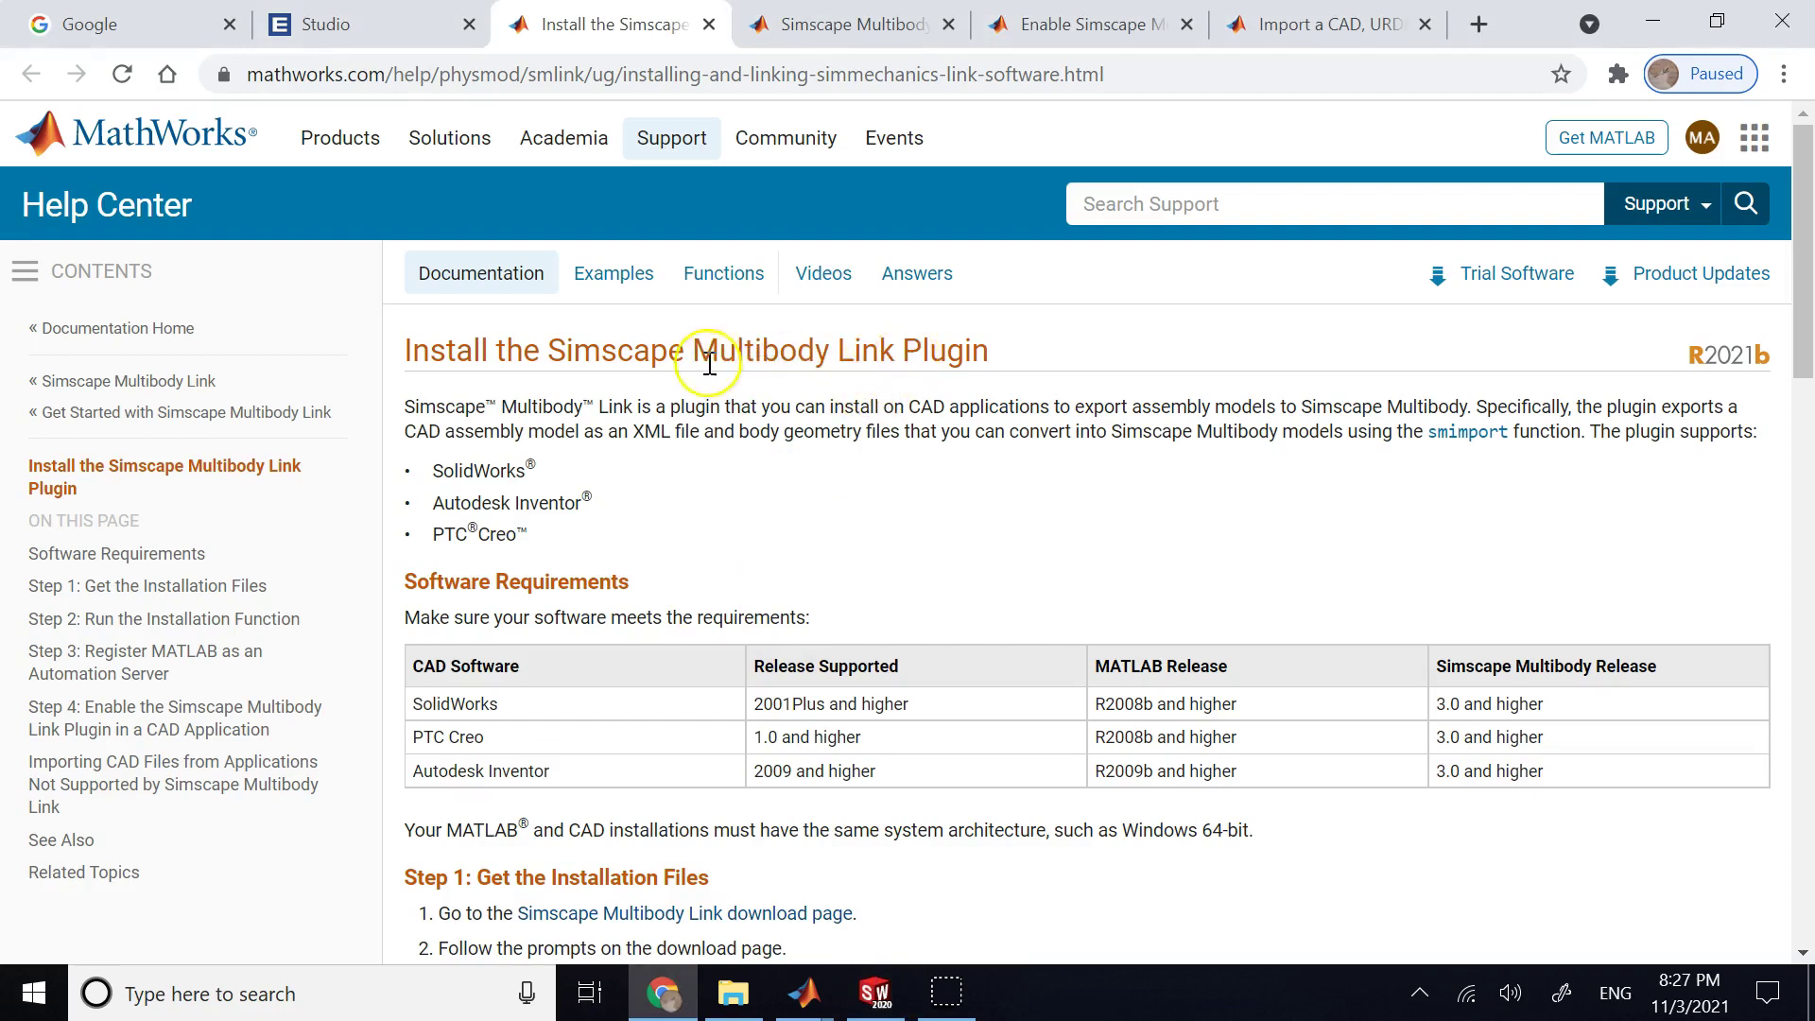
pyautogui.click(791, 350)
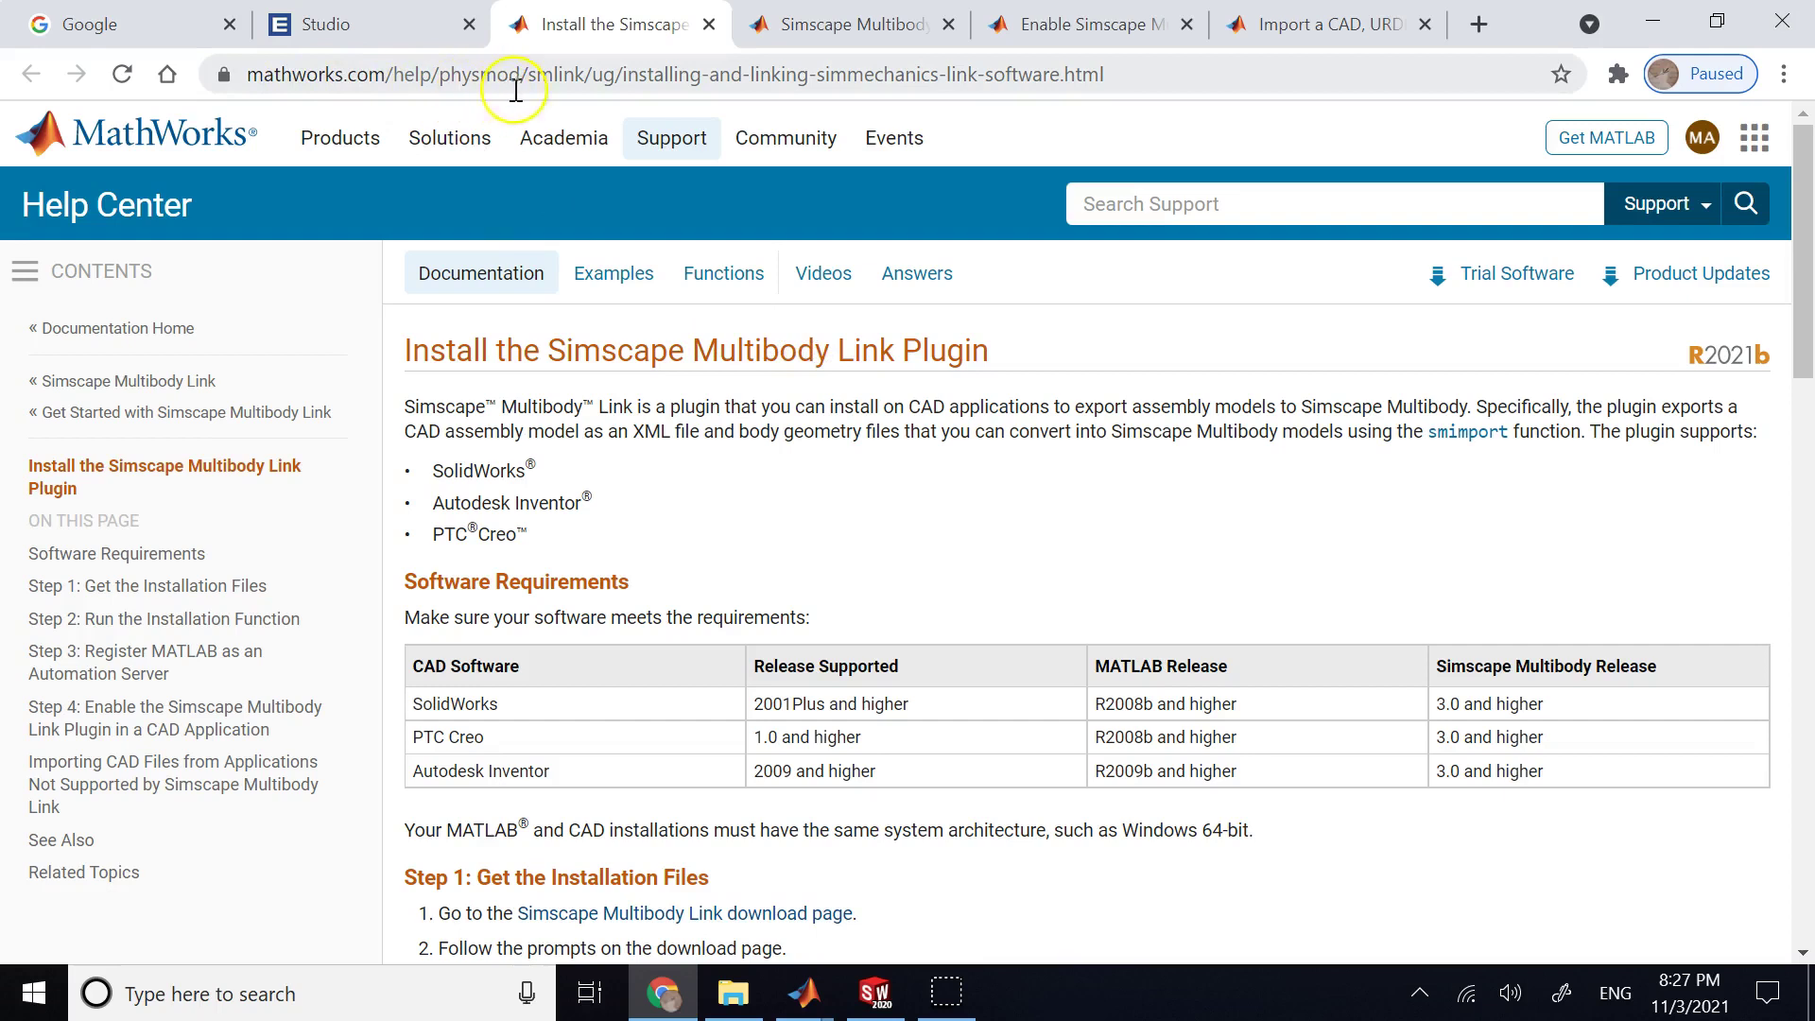
pyautogui.click(1124, 87)
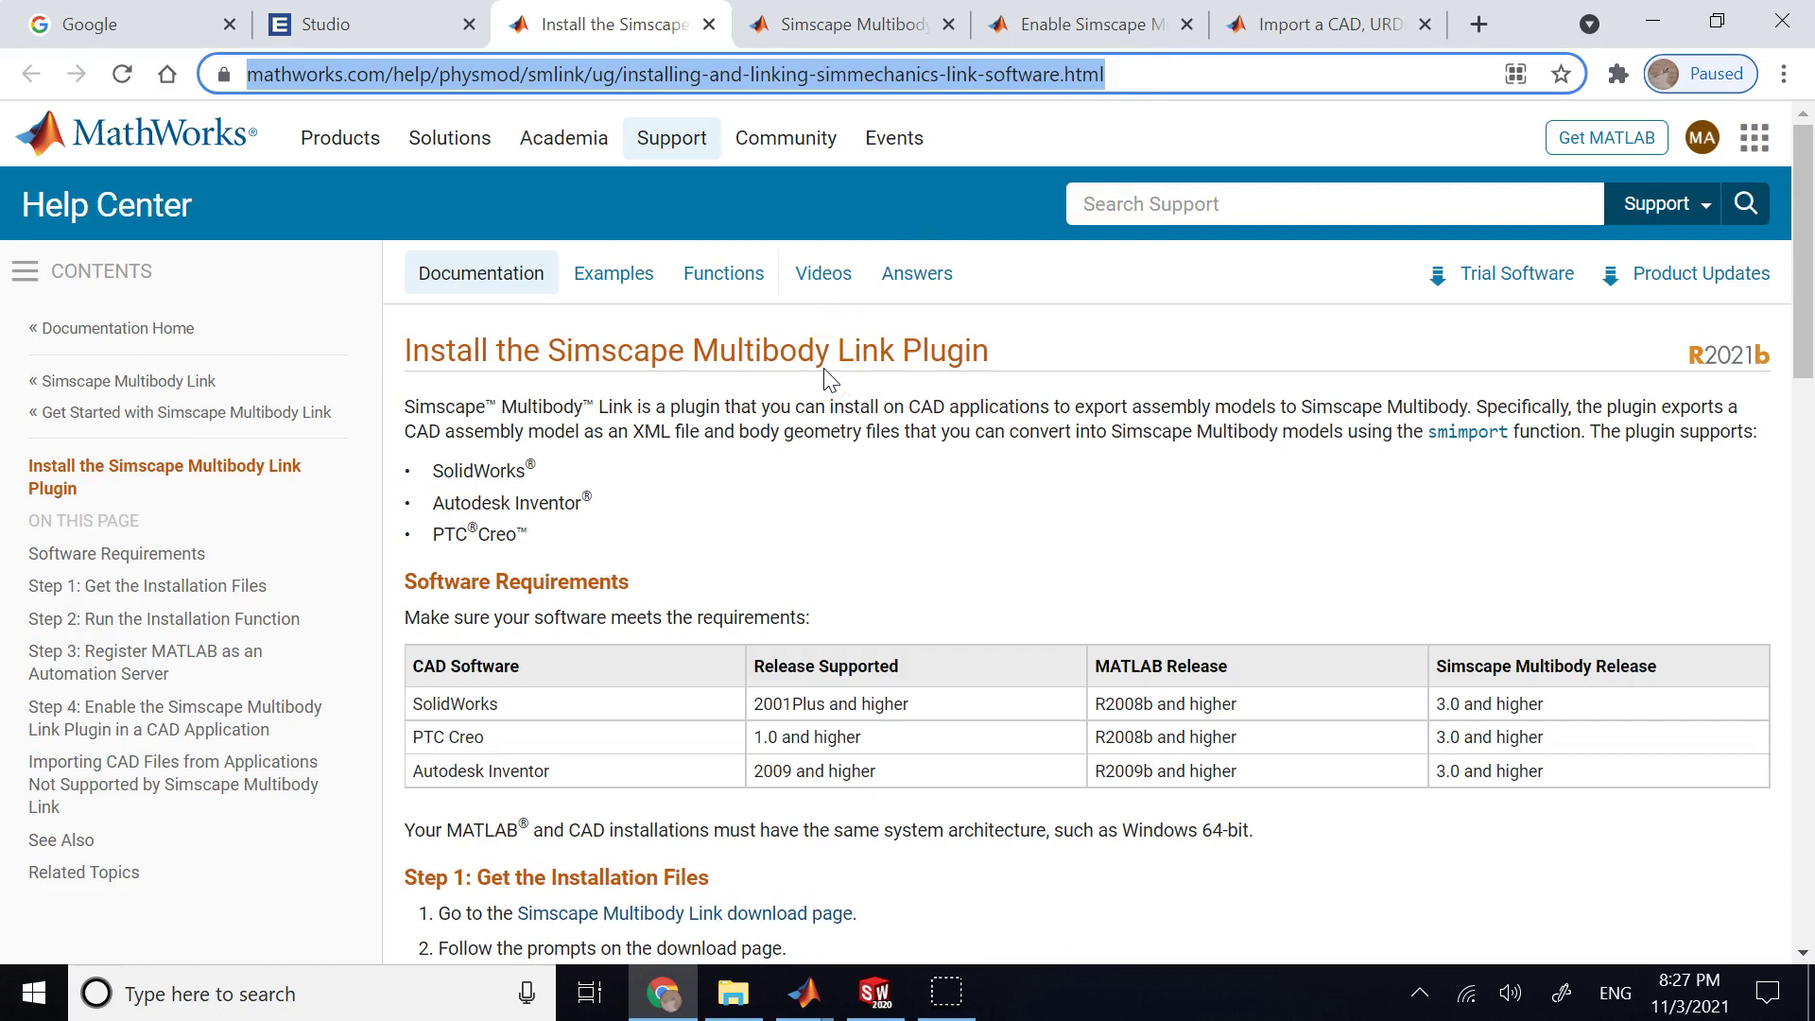
pyautogui.scroll(-2, 526, 579)
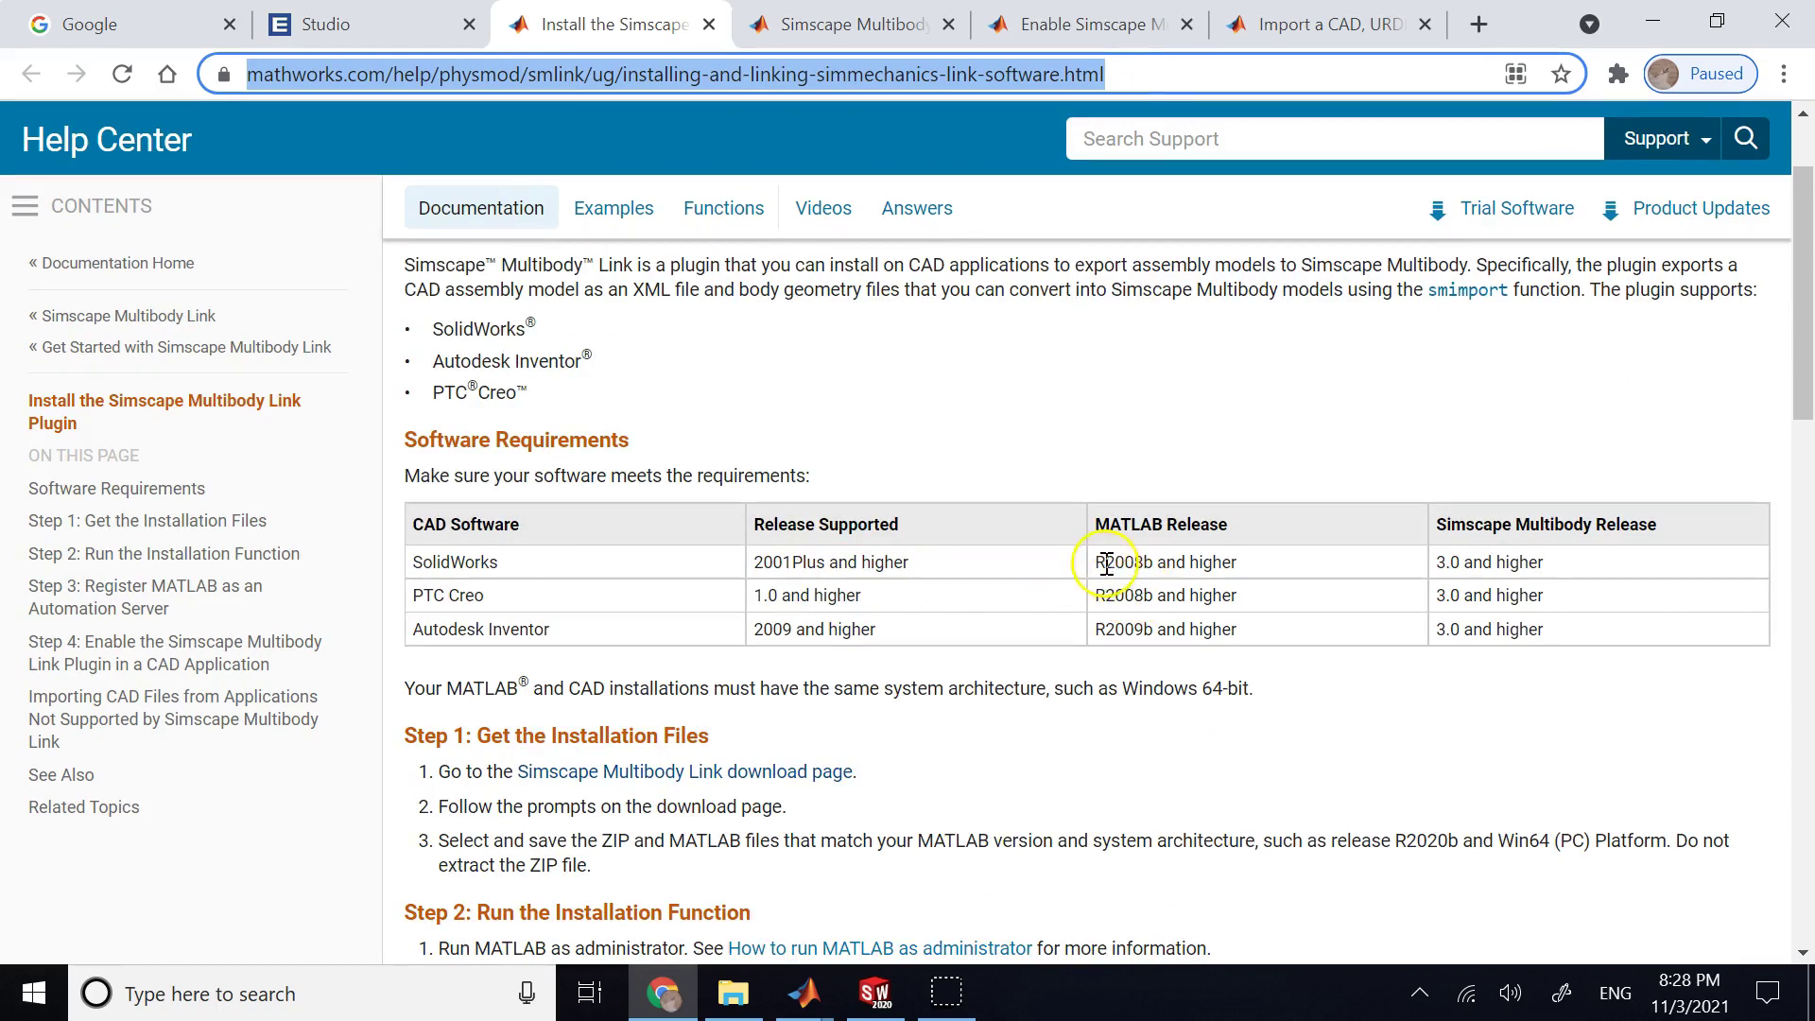
pyautogui.moveTo(1096, 562); pyautogui.dragTo(1121, 563)
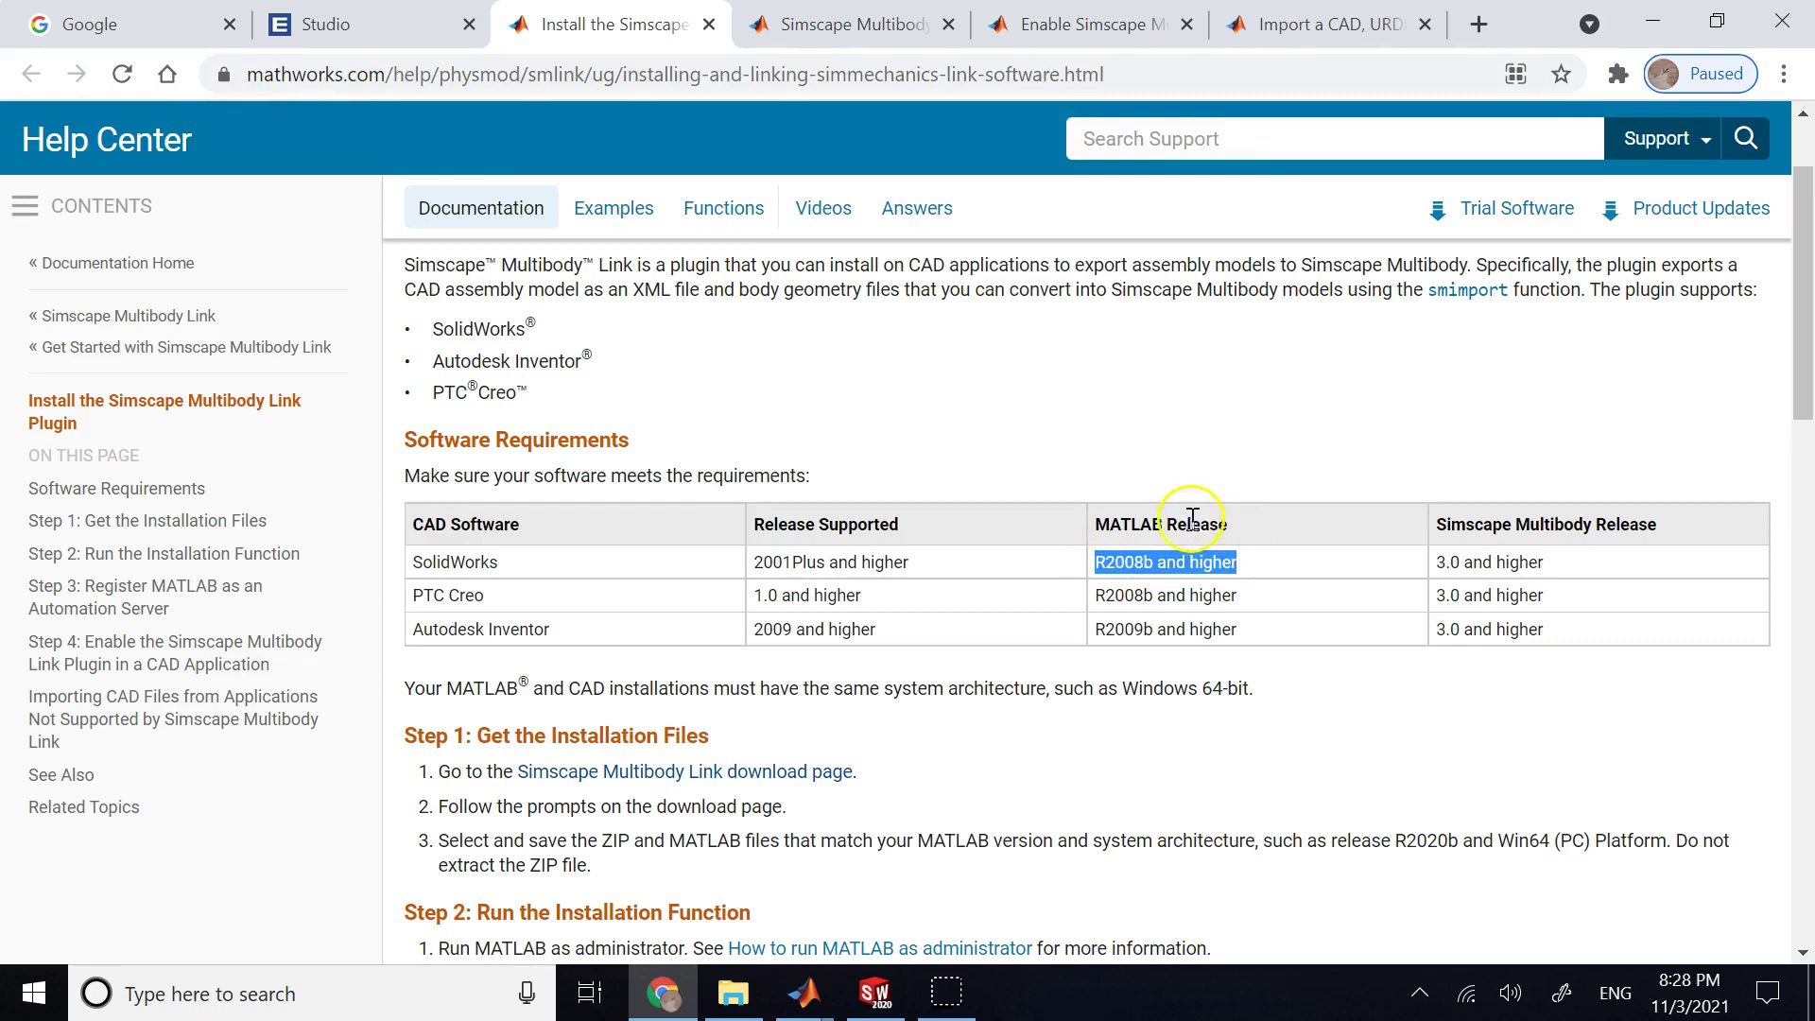
pyautogui.scroll(-1, 867, 463)
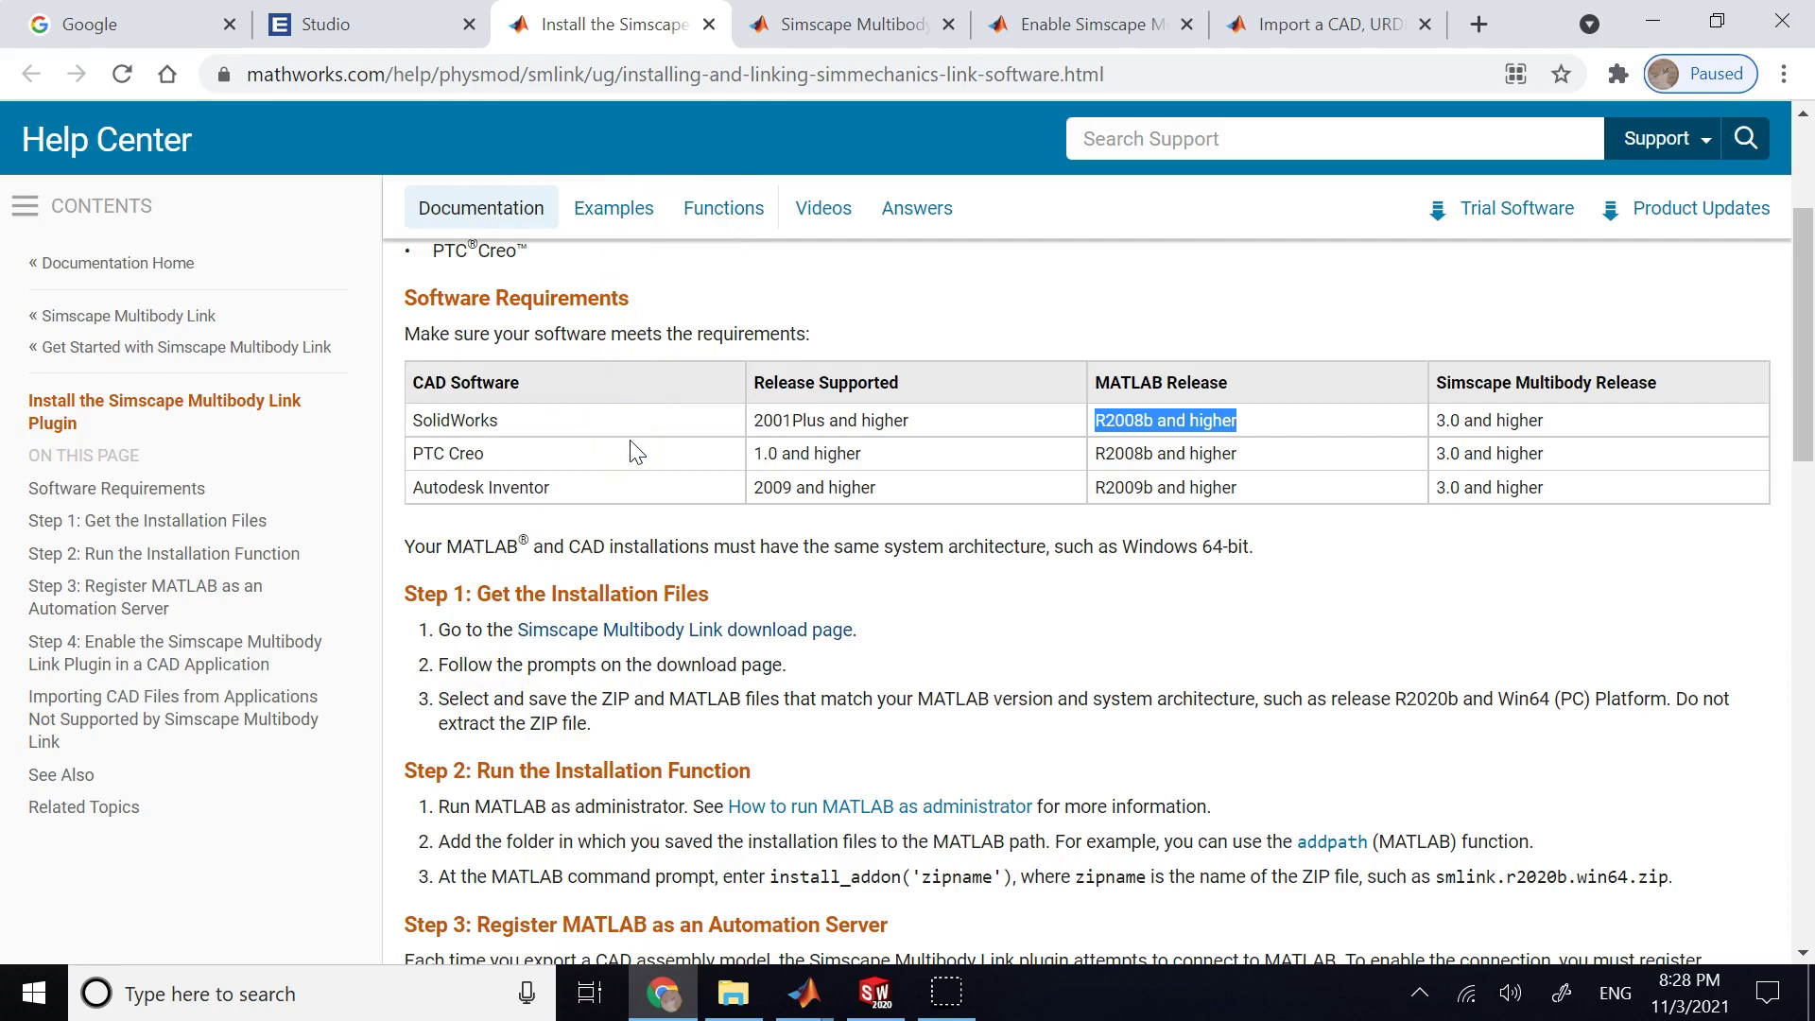
# - View the Simscape Multibody Link download page and browse its installation files by platform and MATLAB release
pyautogui.click(613, 641)
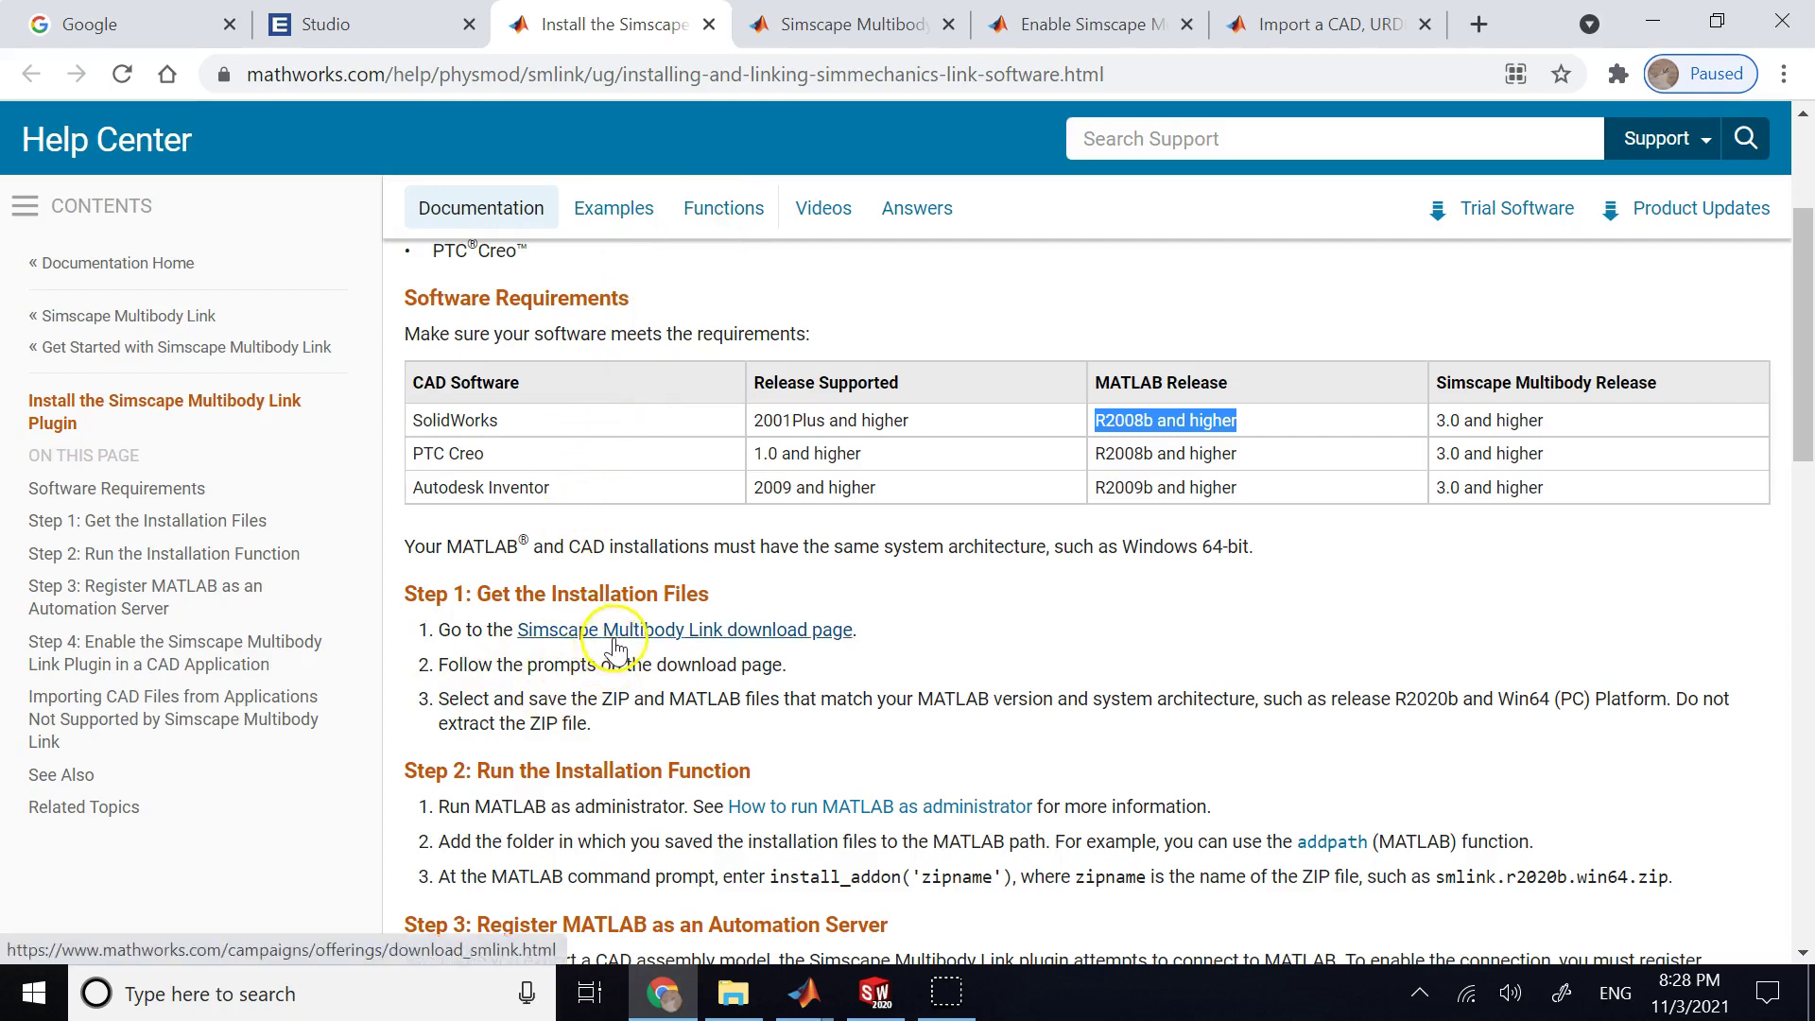
pyautogui.click(620, 639)
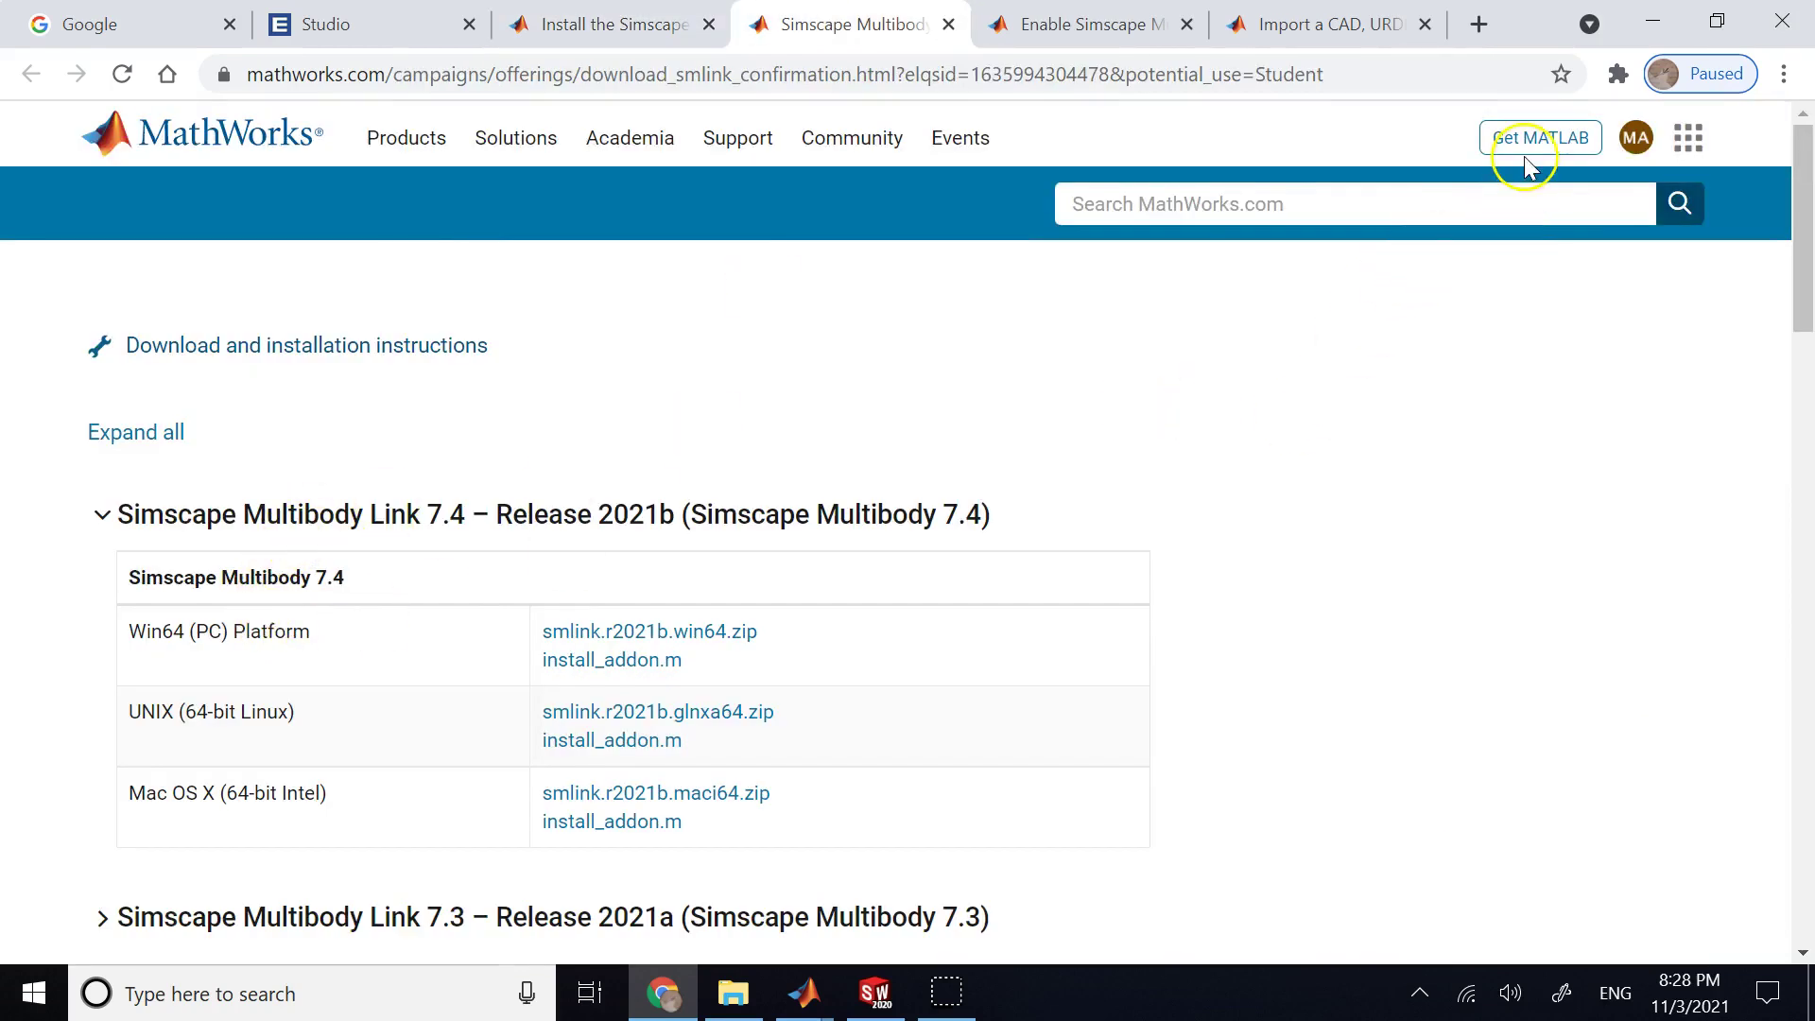
pyautogui.scroll(-2, 122, 567)
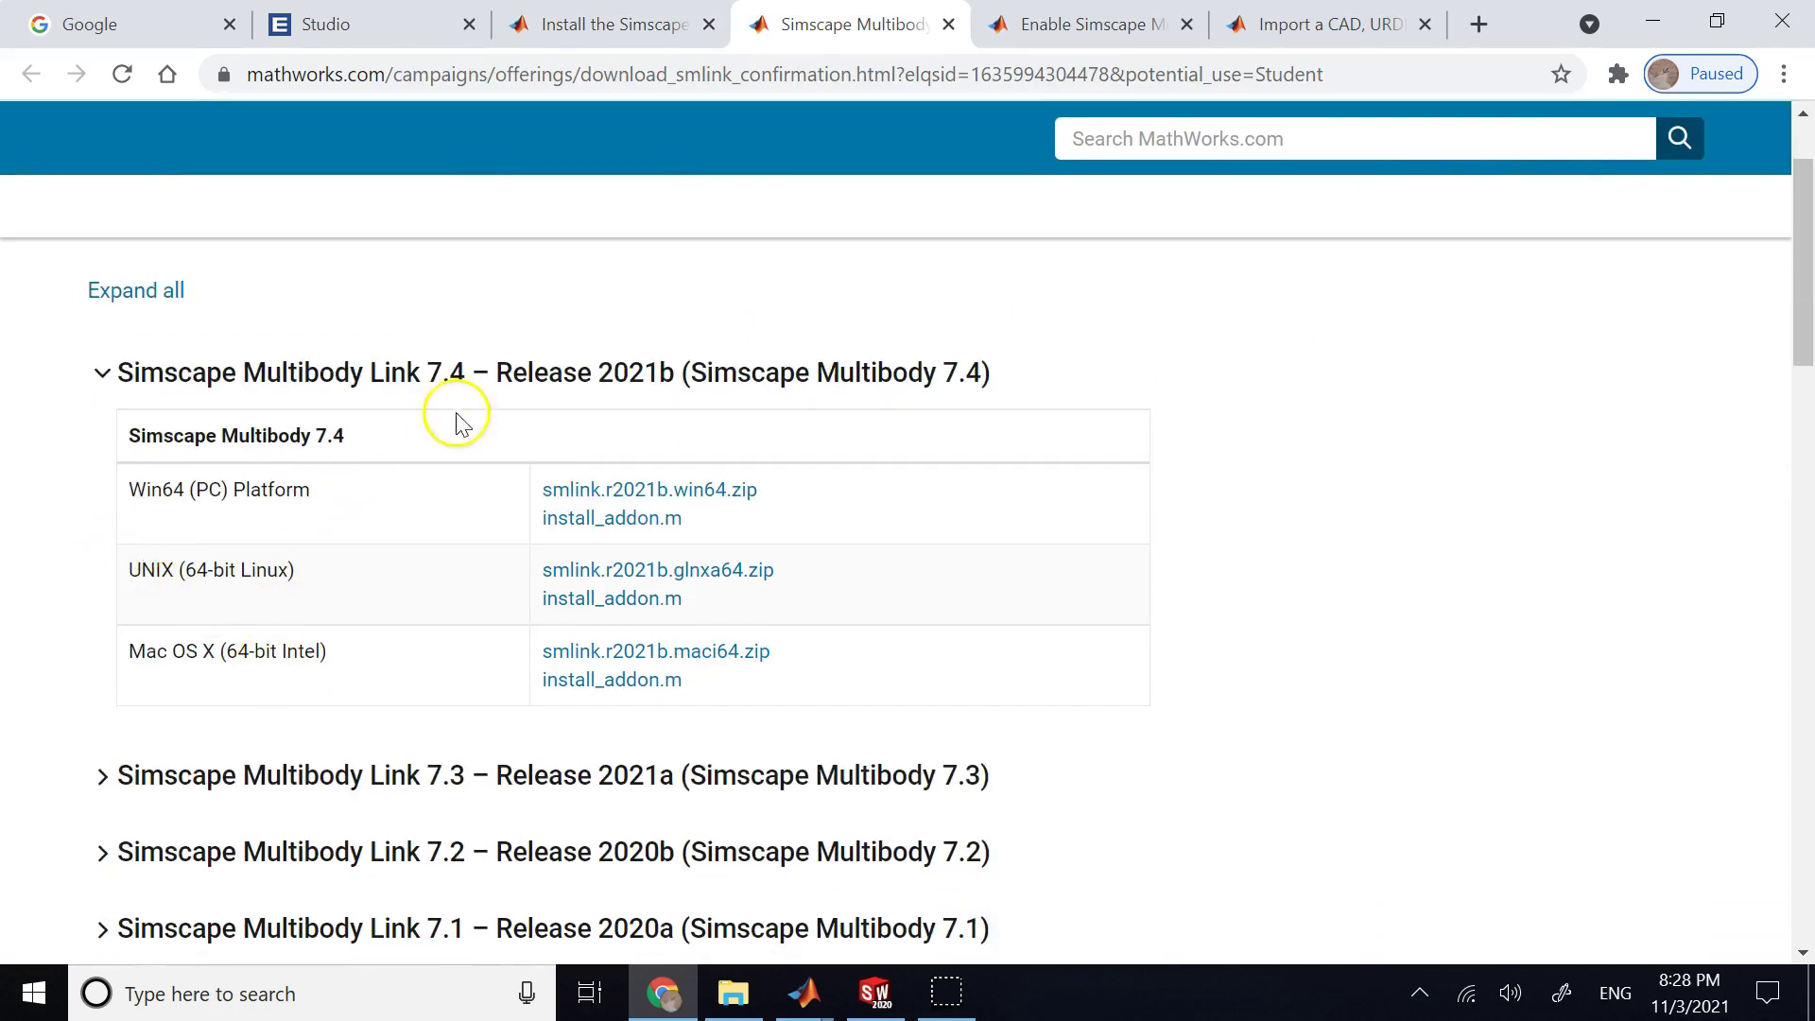
pyautogui.scroll(2, 338, 770)
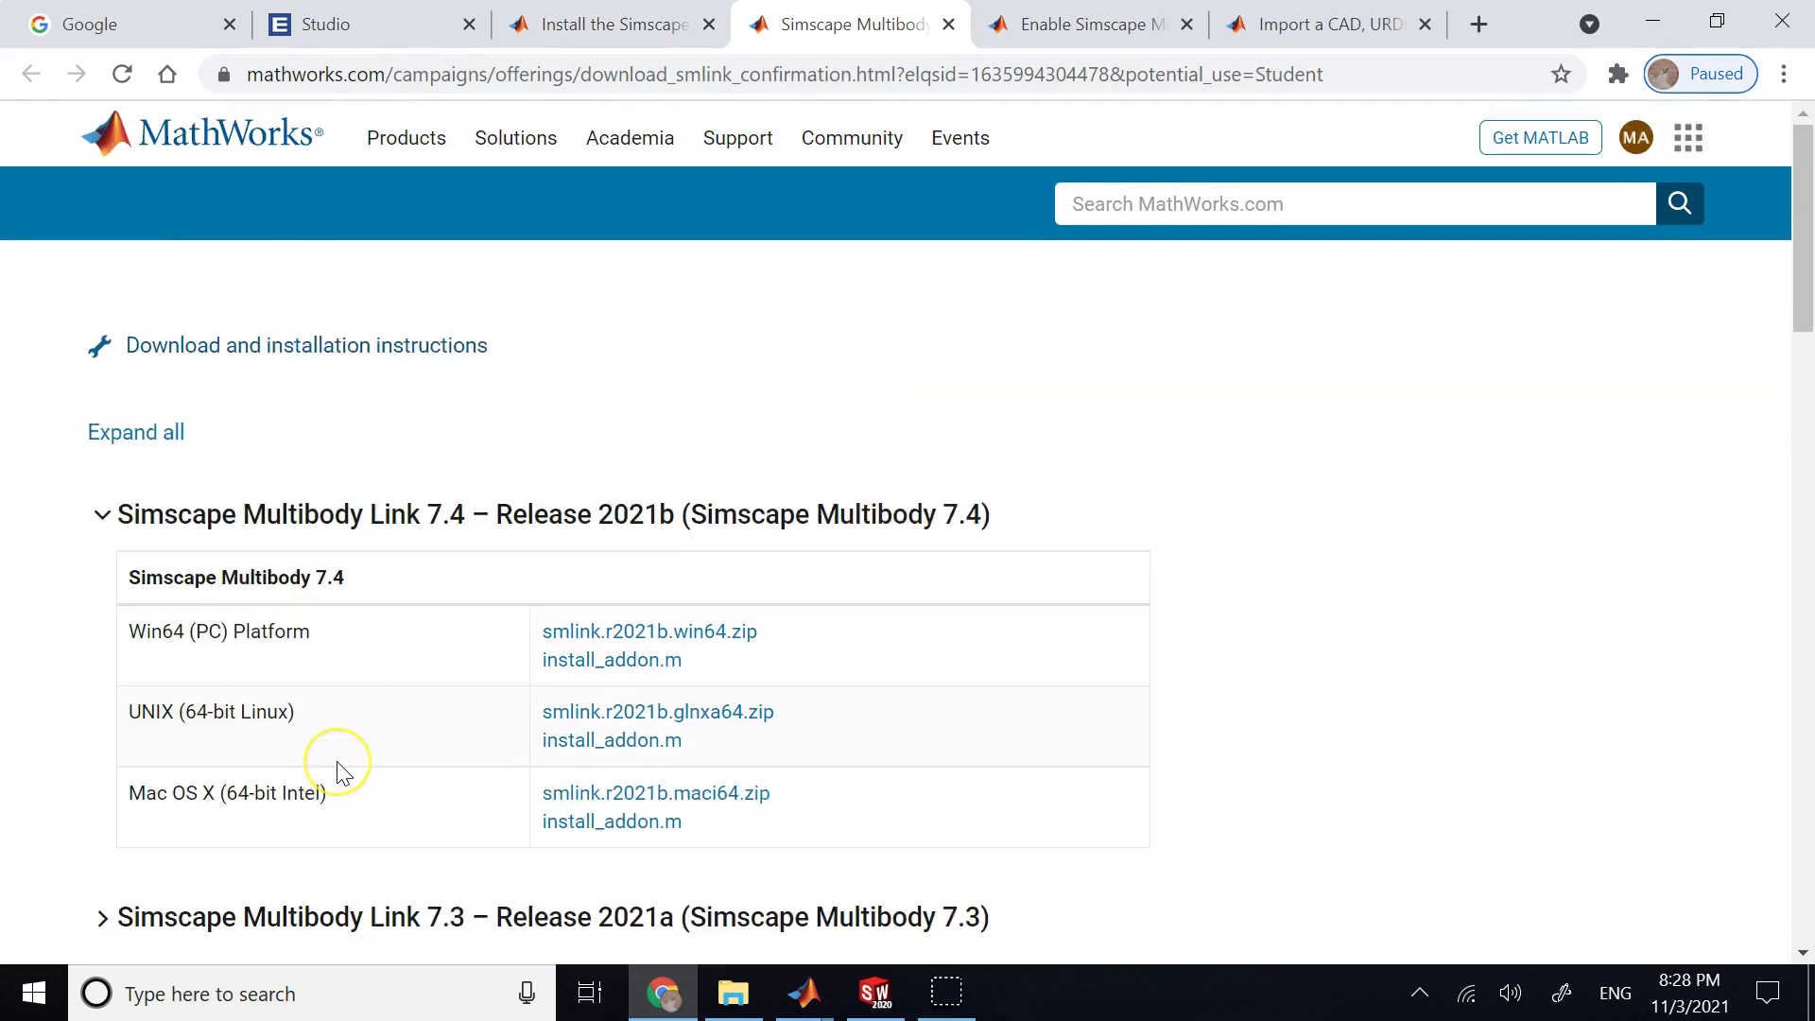
pyautogui.scroll(-5, 729, 705)
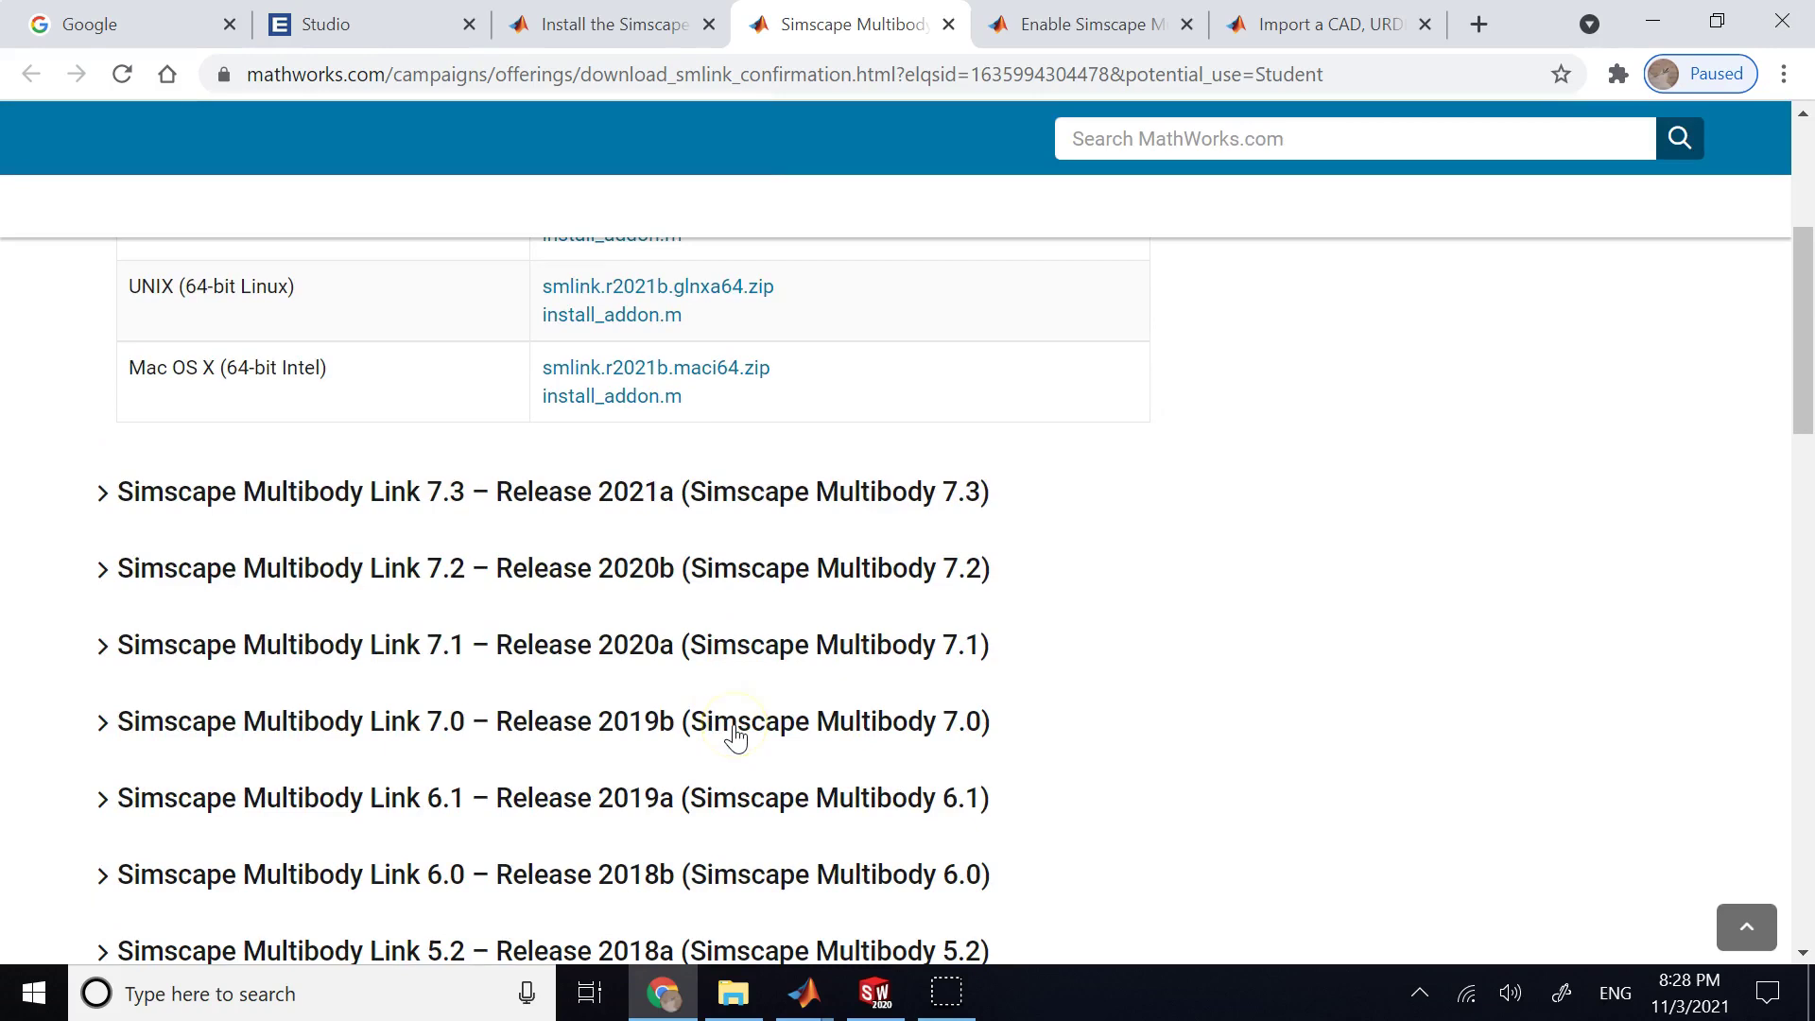
pyautogui.scroll(-5, 735, 736)
pyautogui.scroll(7, 733, 733)
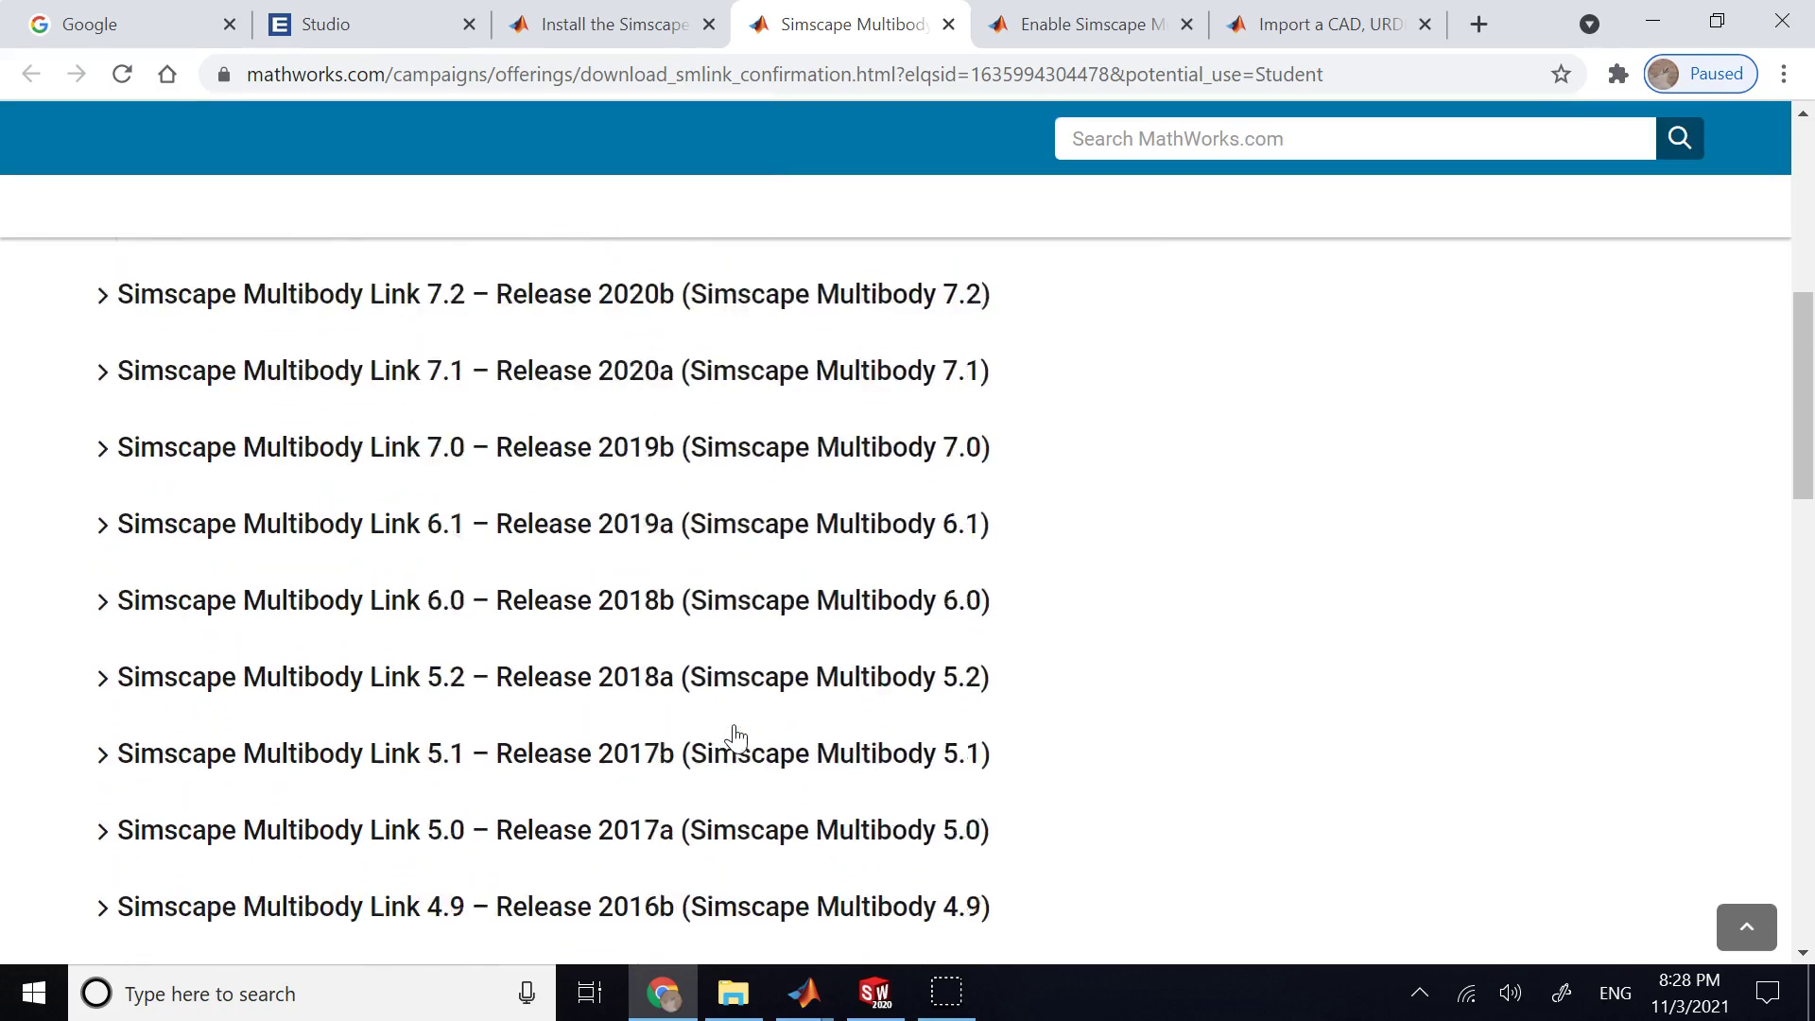
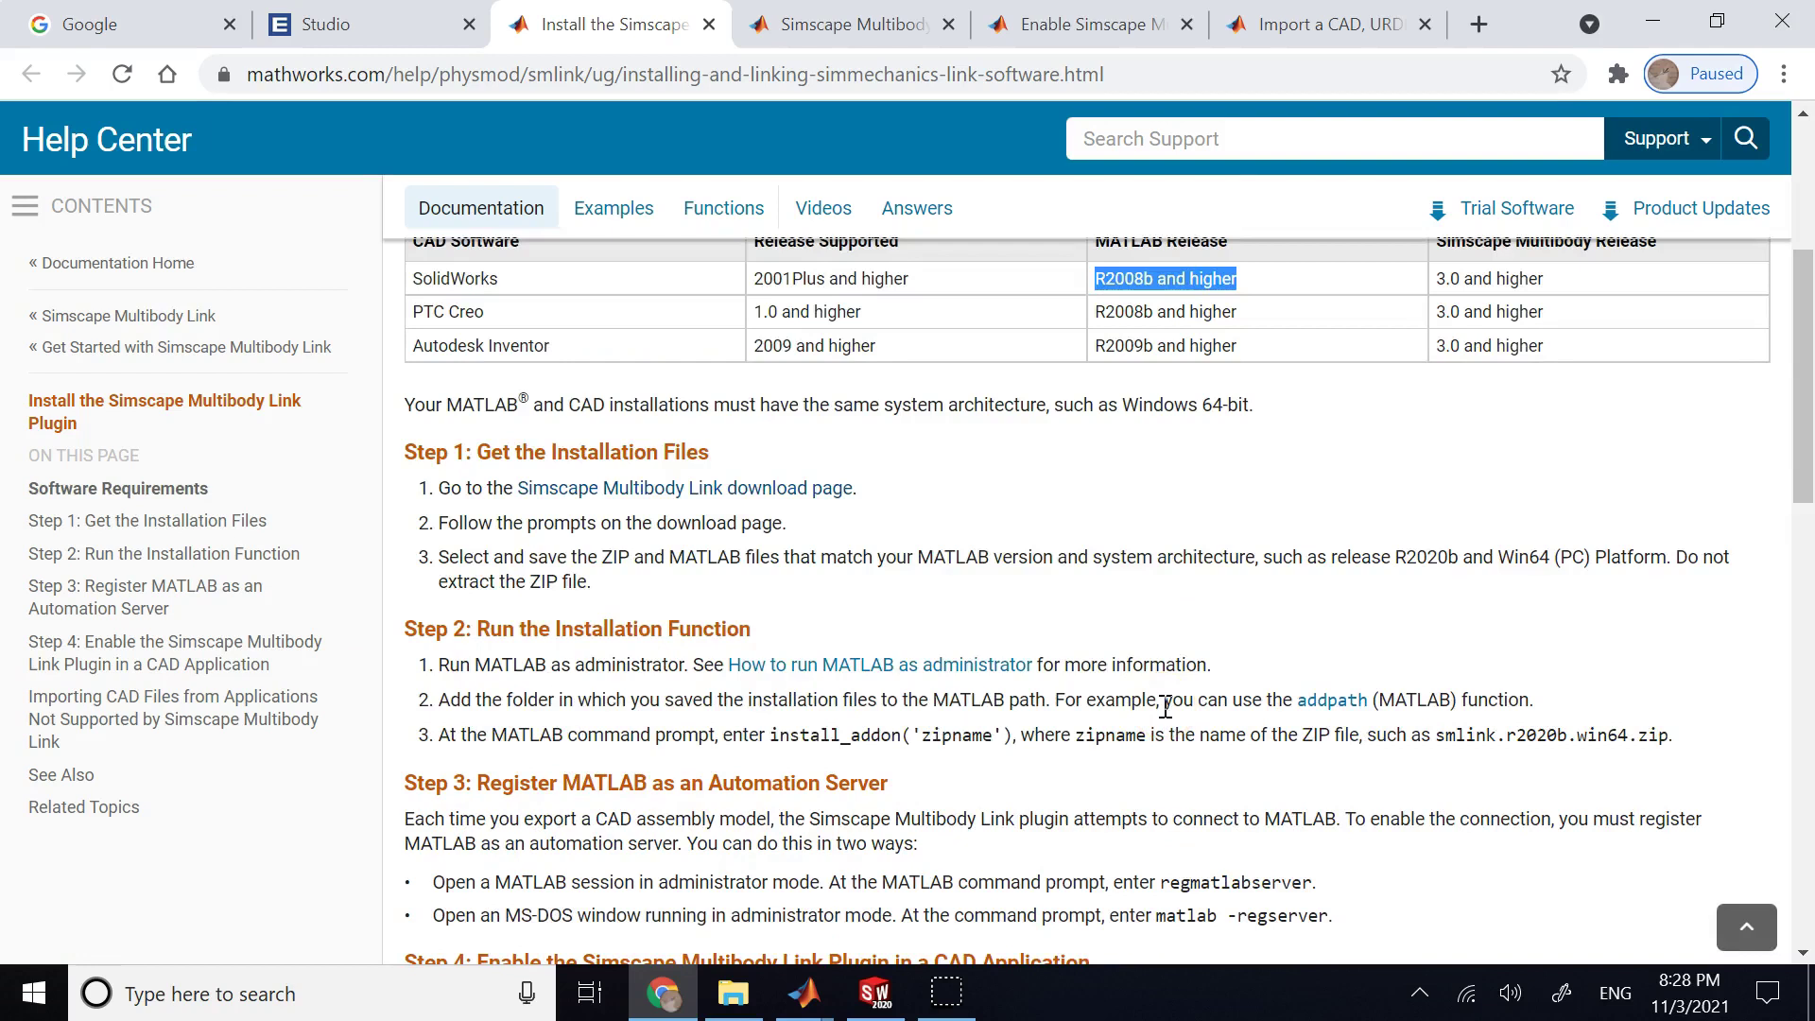
# - Return to the plugin installation page and read how Step 2 uses install_addon('zipname') to run the installation
pyautogui.click(977, 740)
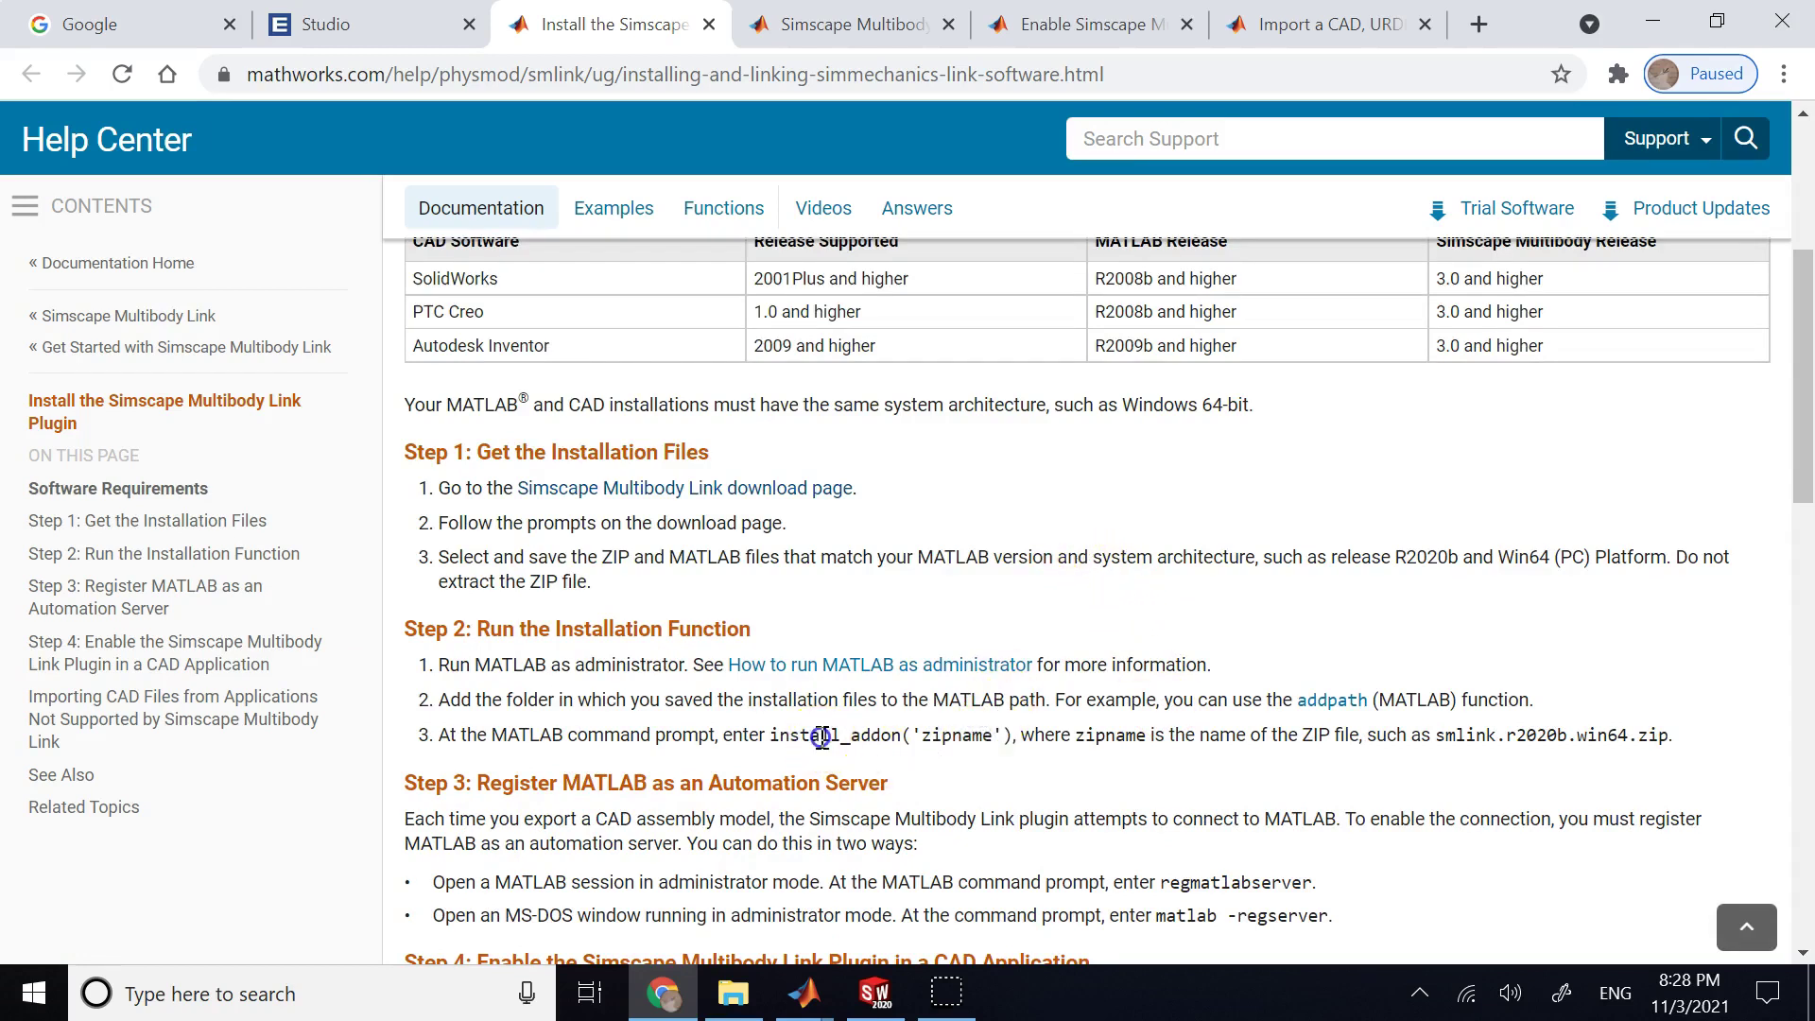
pyautogui.moveTo(794, 734); pyautogui.dragTo(934, 738)
pyautogui.click(863, 735)
pyautogui.scroll(-3, 929, 741)
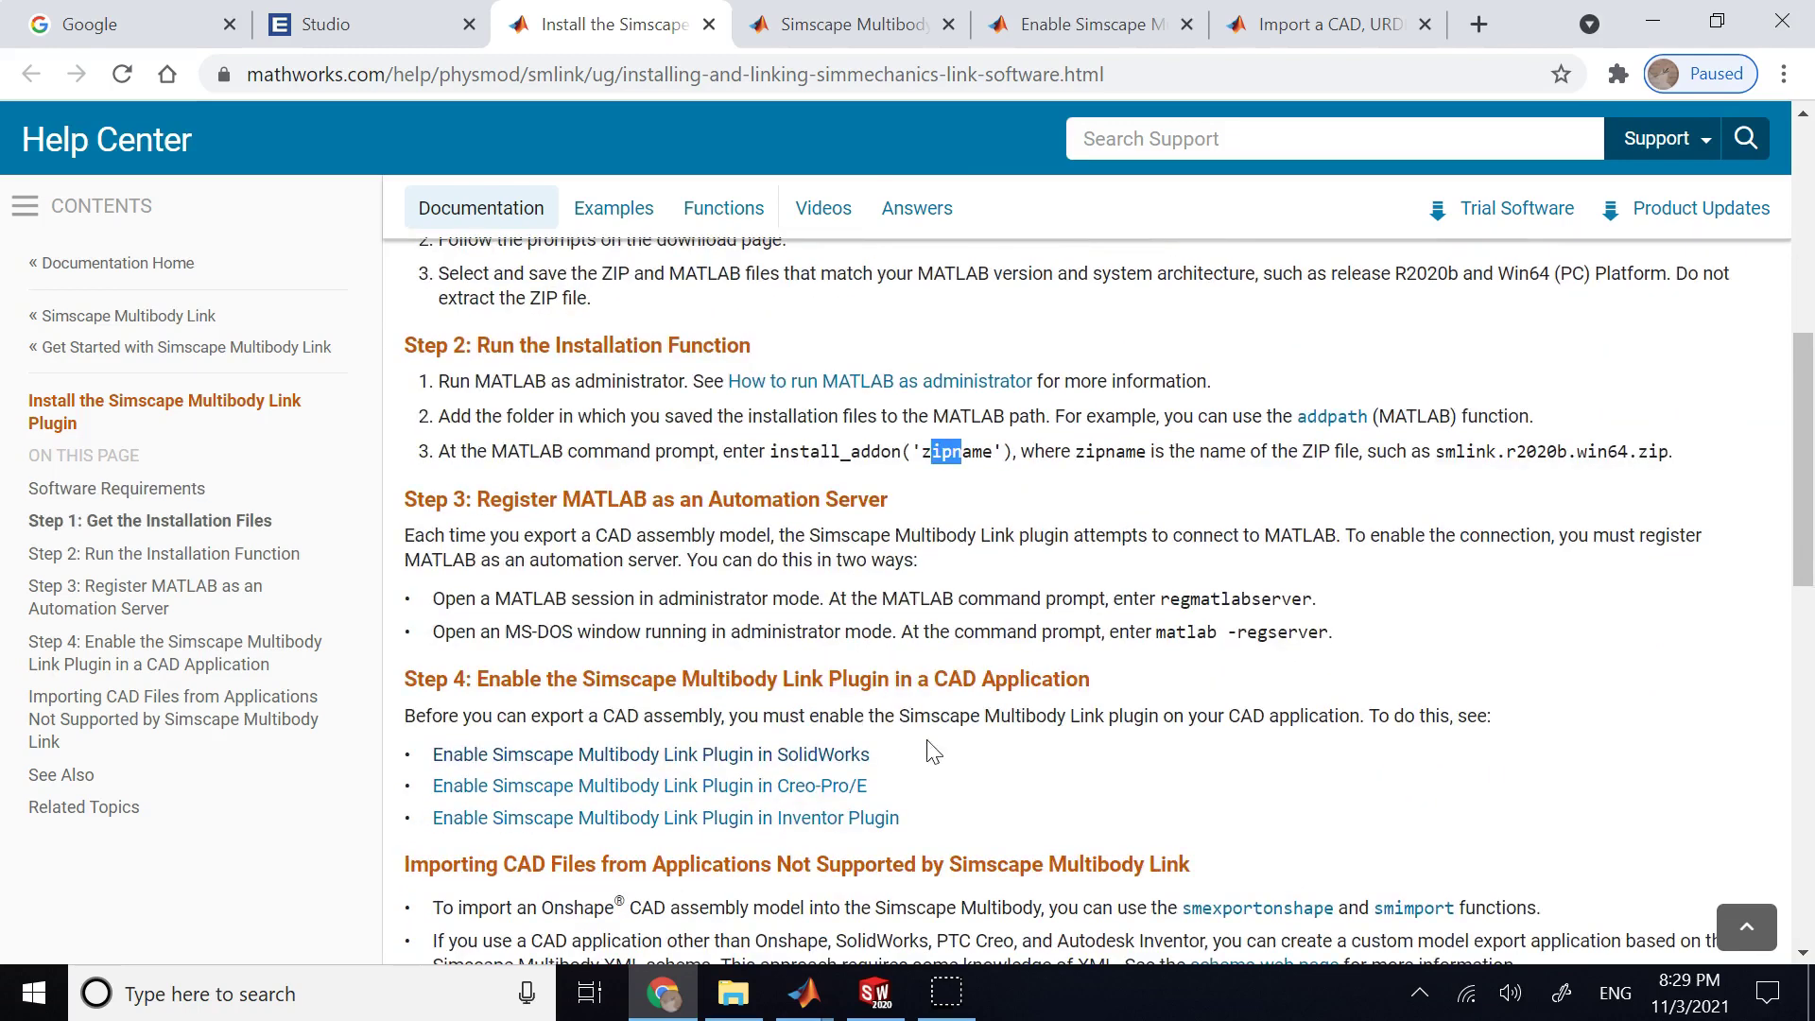
# - Examine Step 3's two commands for registering MATLAB as an automation server, regmatlabserver and matlab -regserver, and review Steps 2 and 3 together
pyautogui.moveTo(1335, 634); pyautogui.dragTo(416, 601)
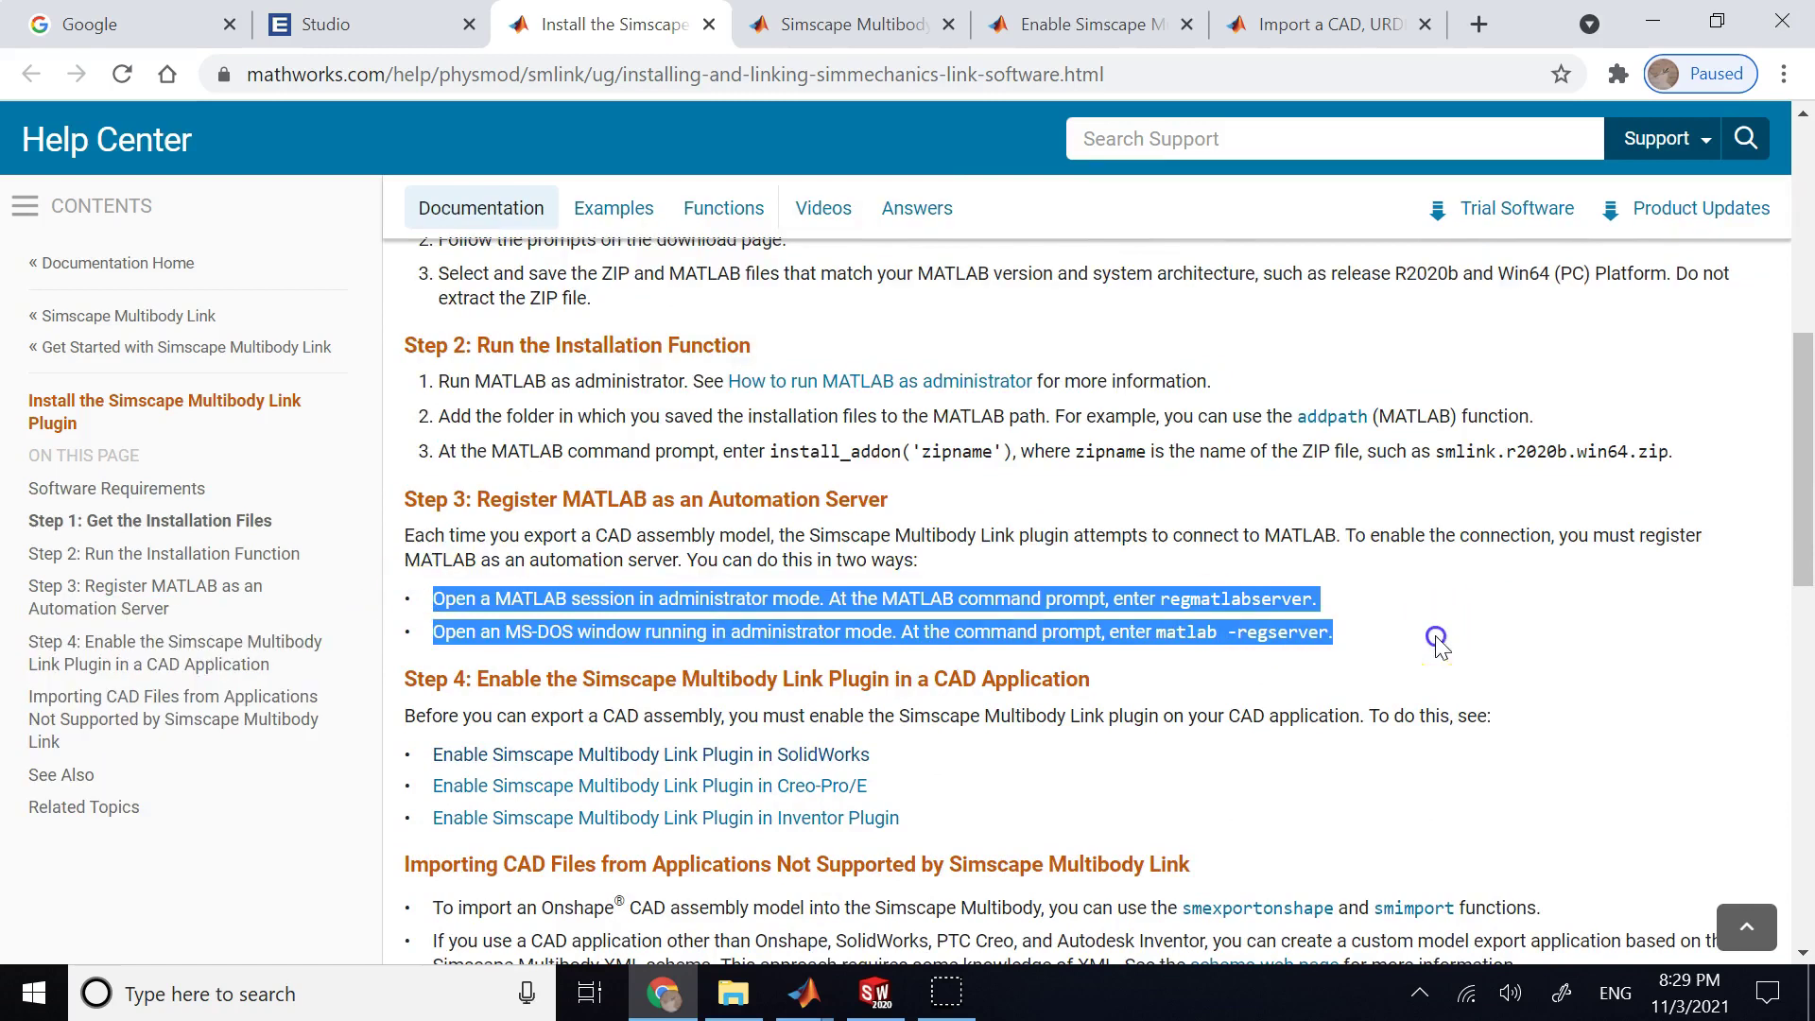
pyautogui.click(1167, 588)
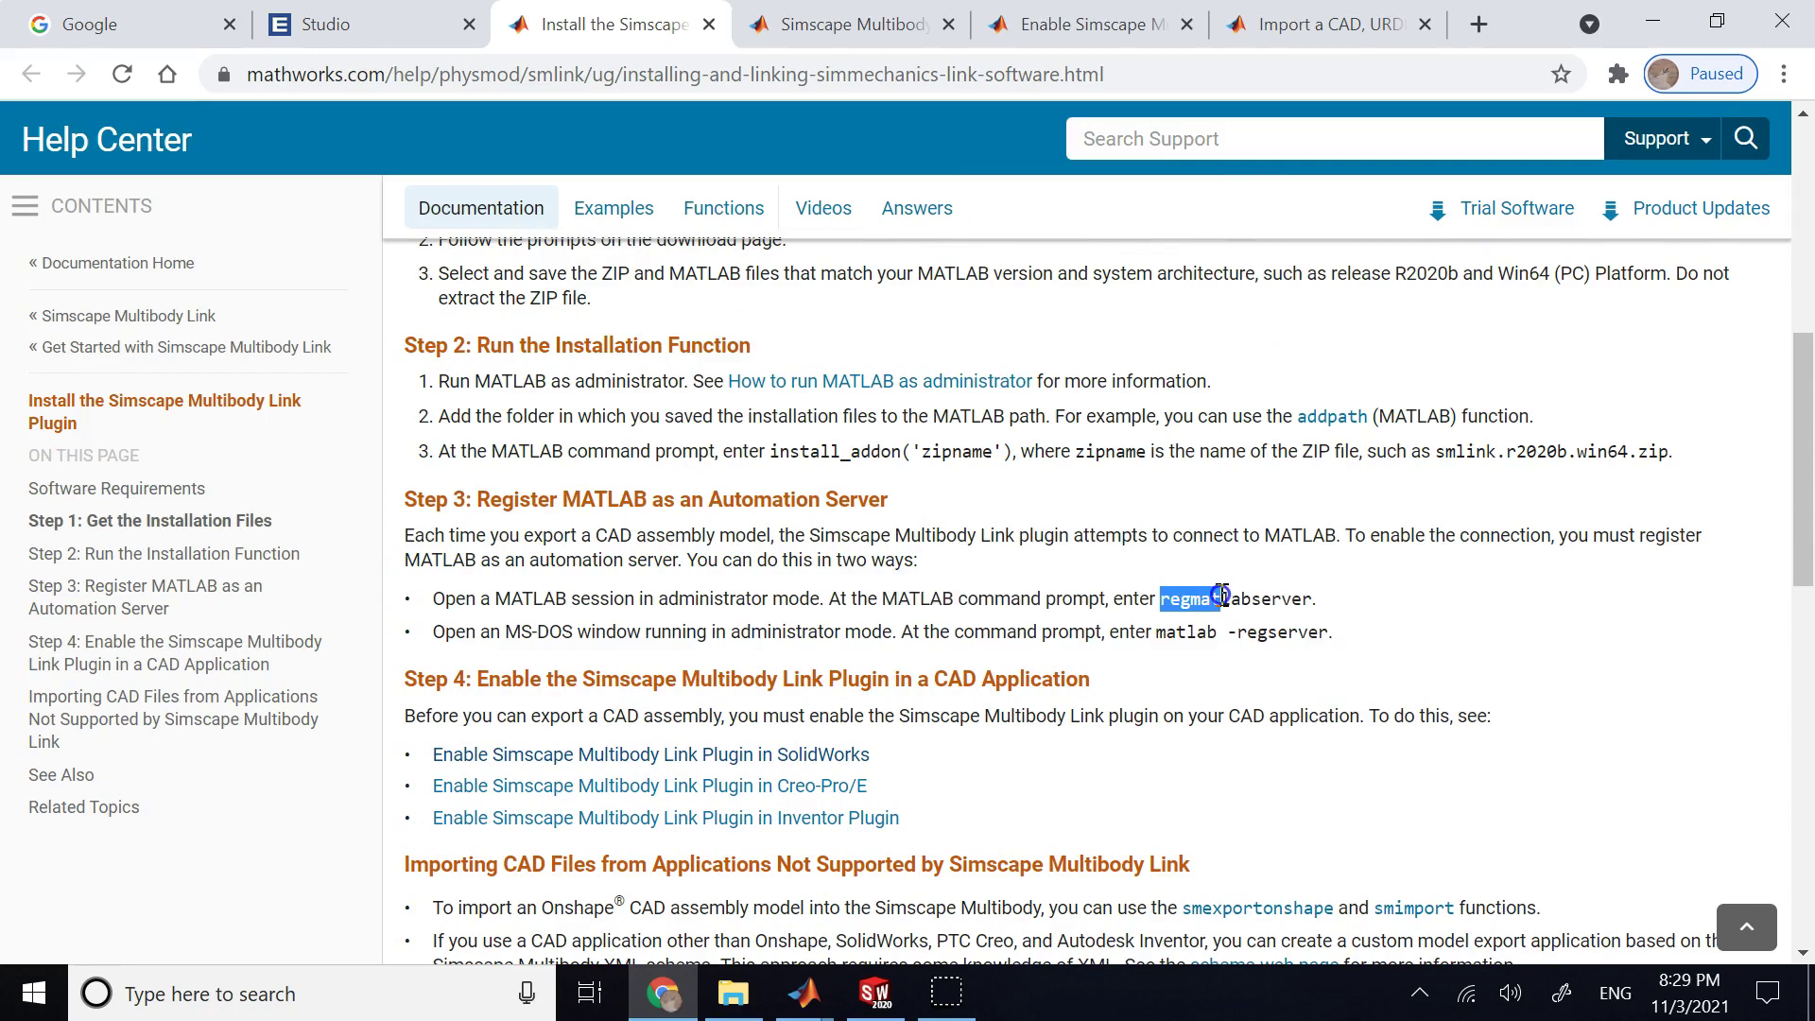
pyautogui.moveTo(1221, 593); pyautogui.dragTo(1303, 635)
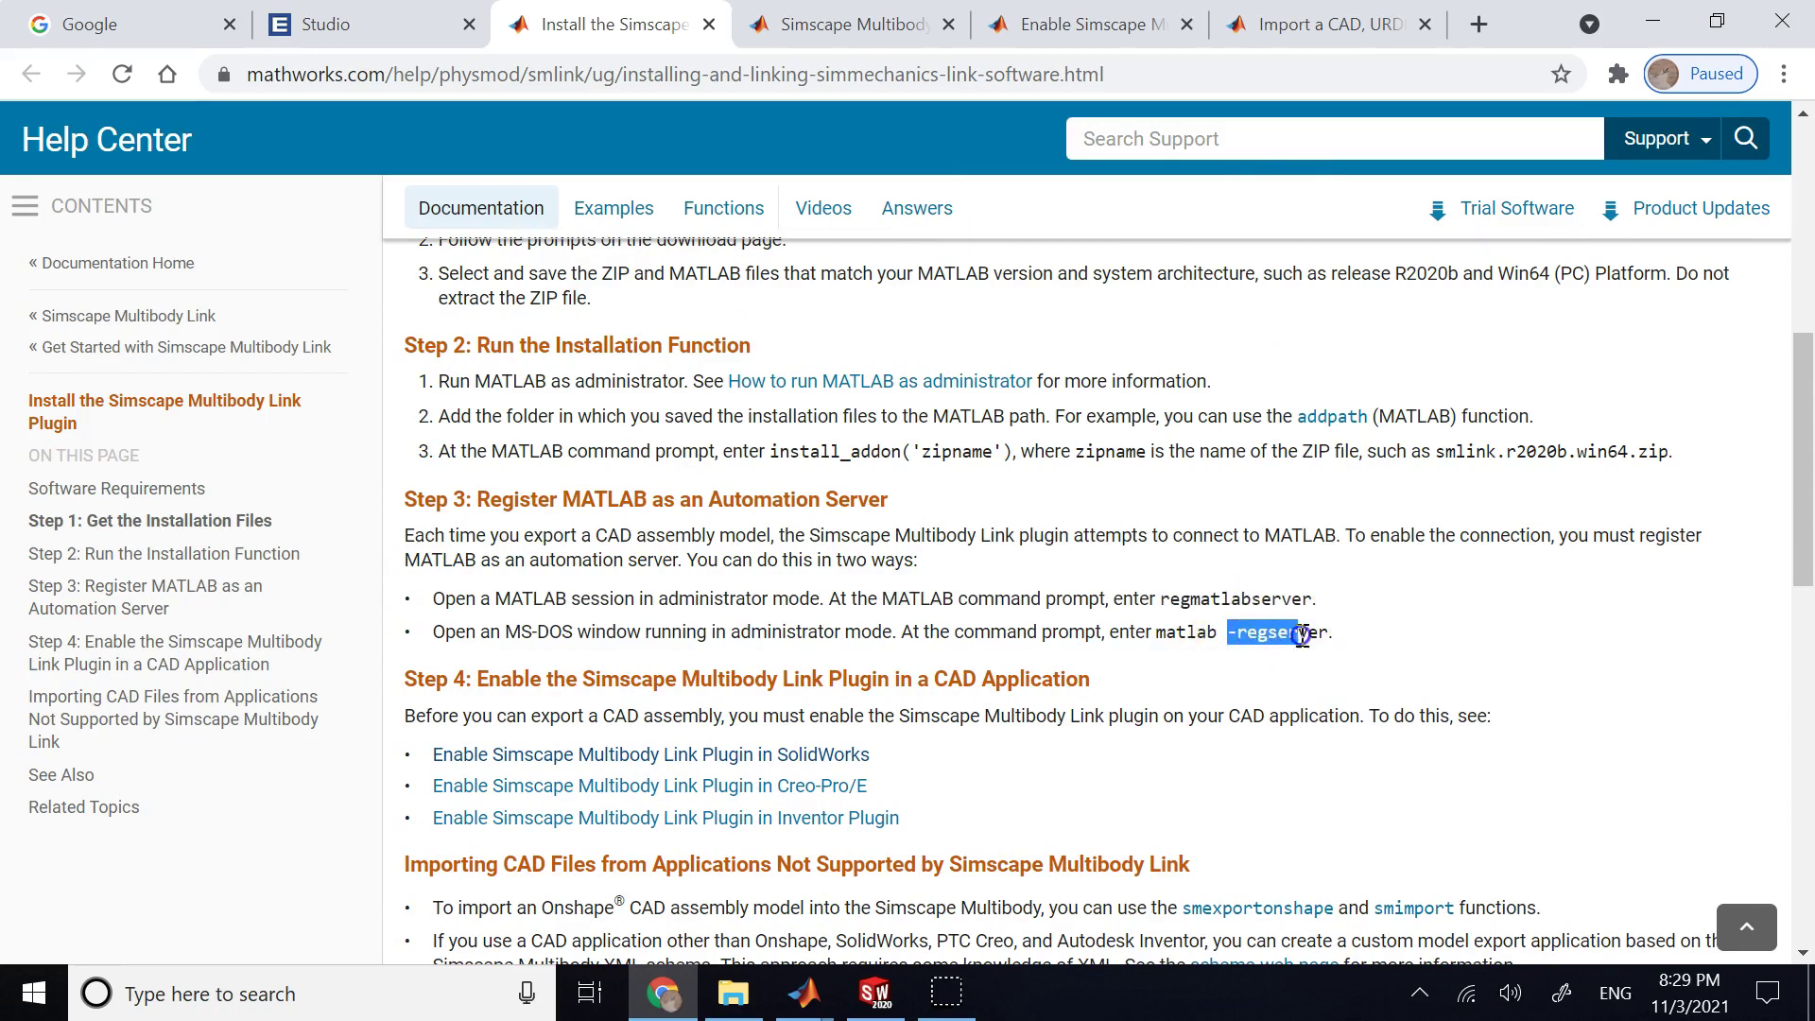
pyautogui.click(1347, 634)
pyautogui.moveTo(1350, 635); pyautogui.dragTo(412, 355)
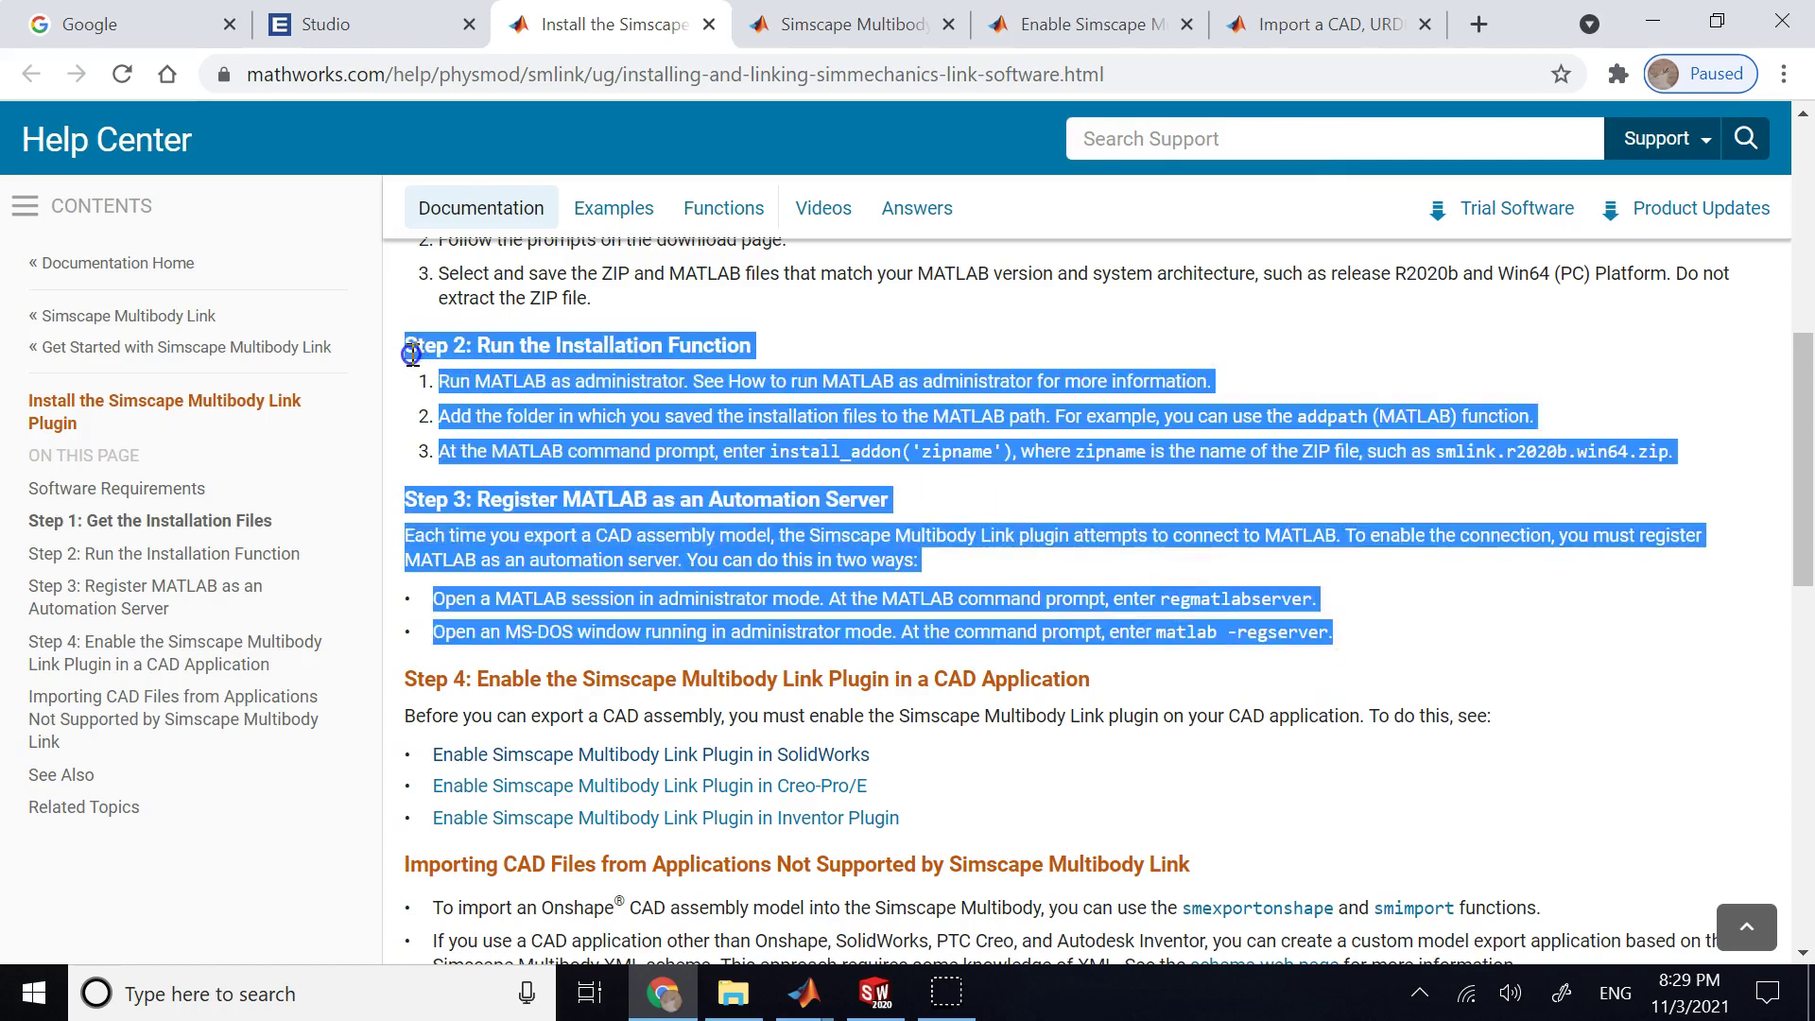
# - Clear the text highlight and review the instructions for enabling, exporting with and updating the Simscape Multibody Link plugin in SolidWorks
pyautogui.click(1295, 814)
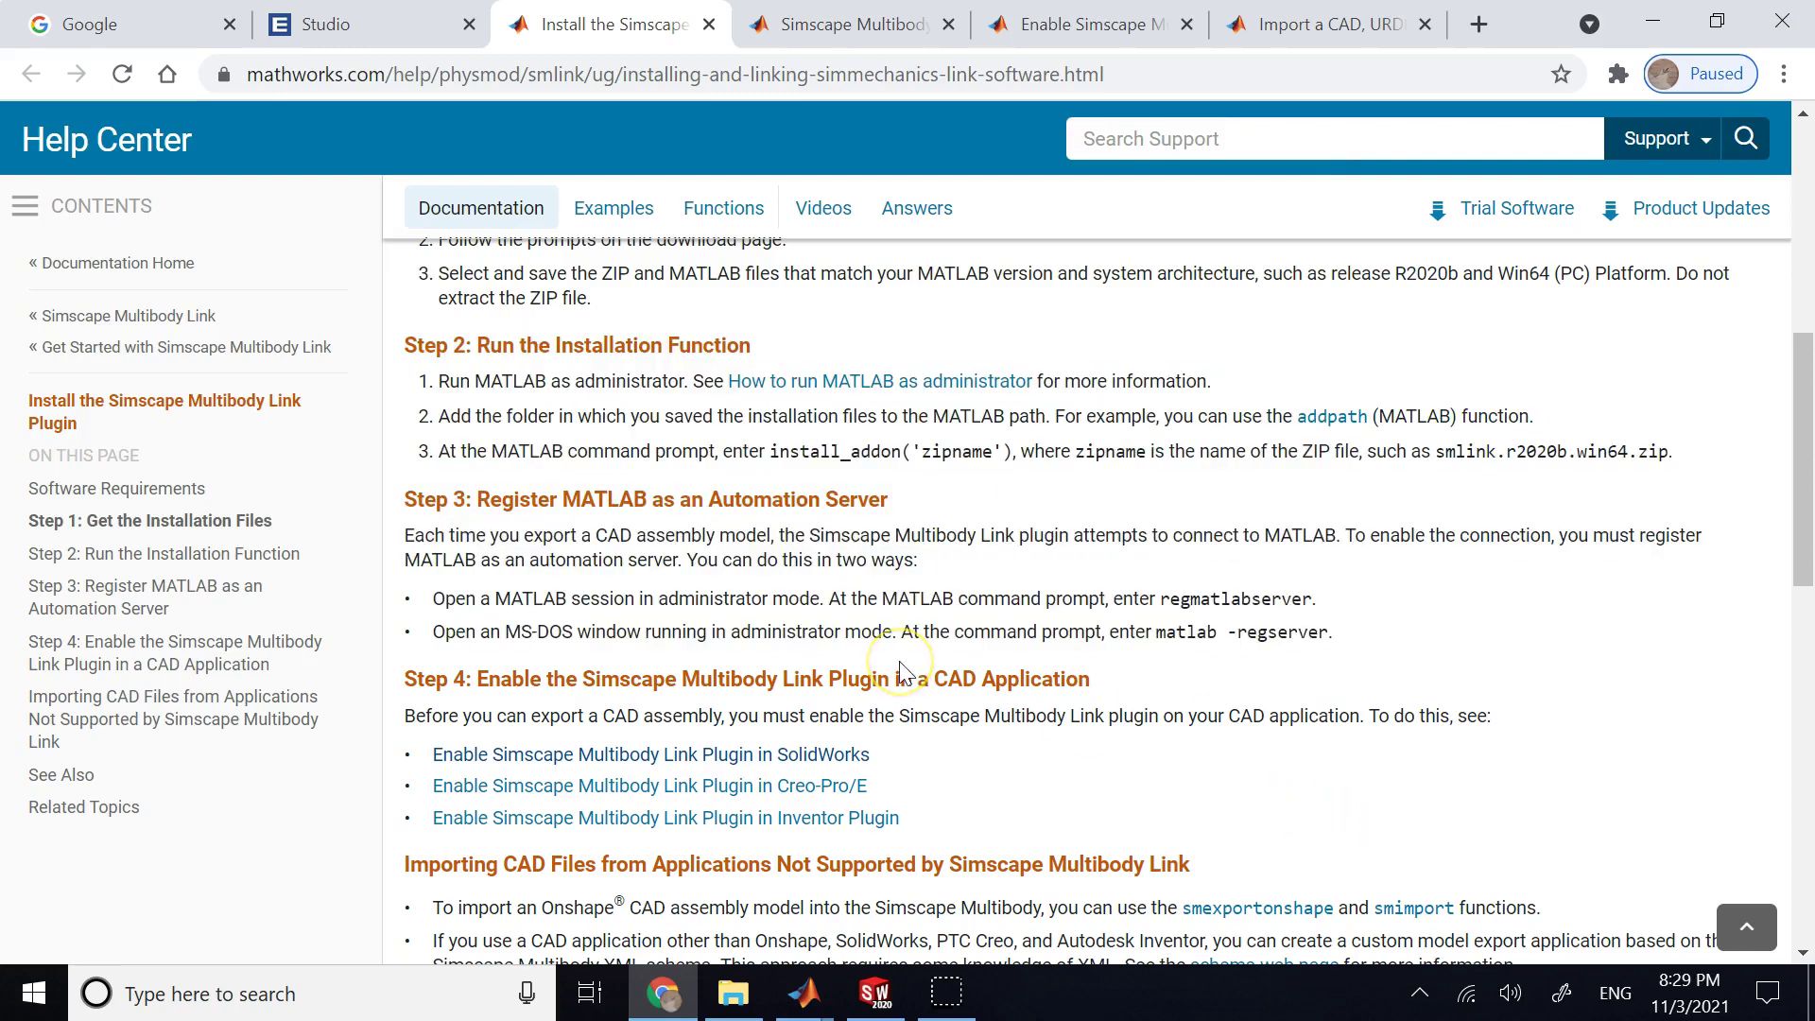
pyautogui.click(813, 756)
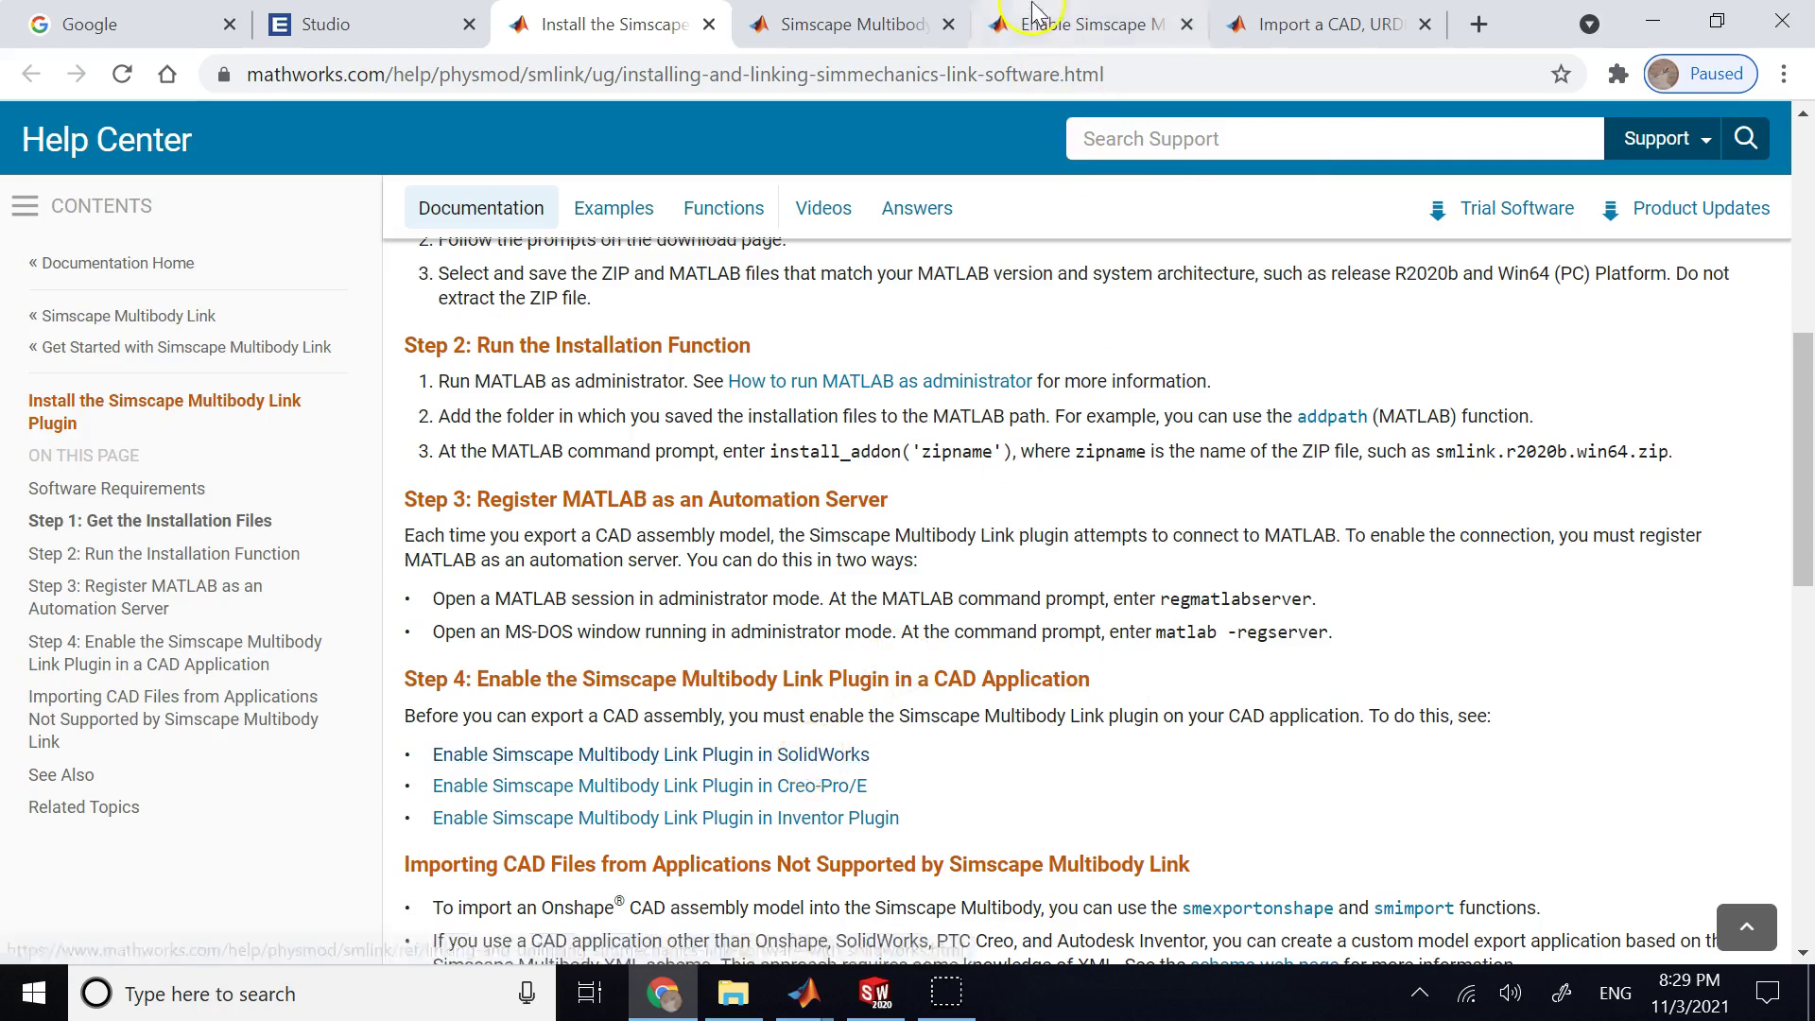
pyautogui.scroll(-1, 1084, 512)
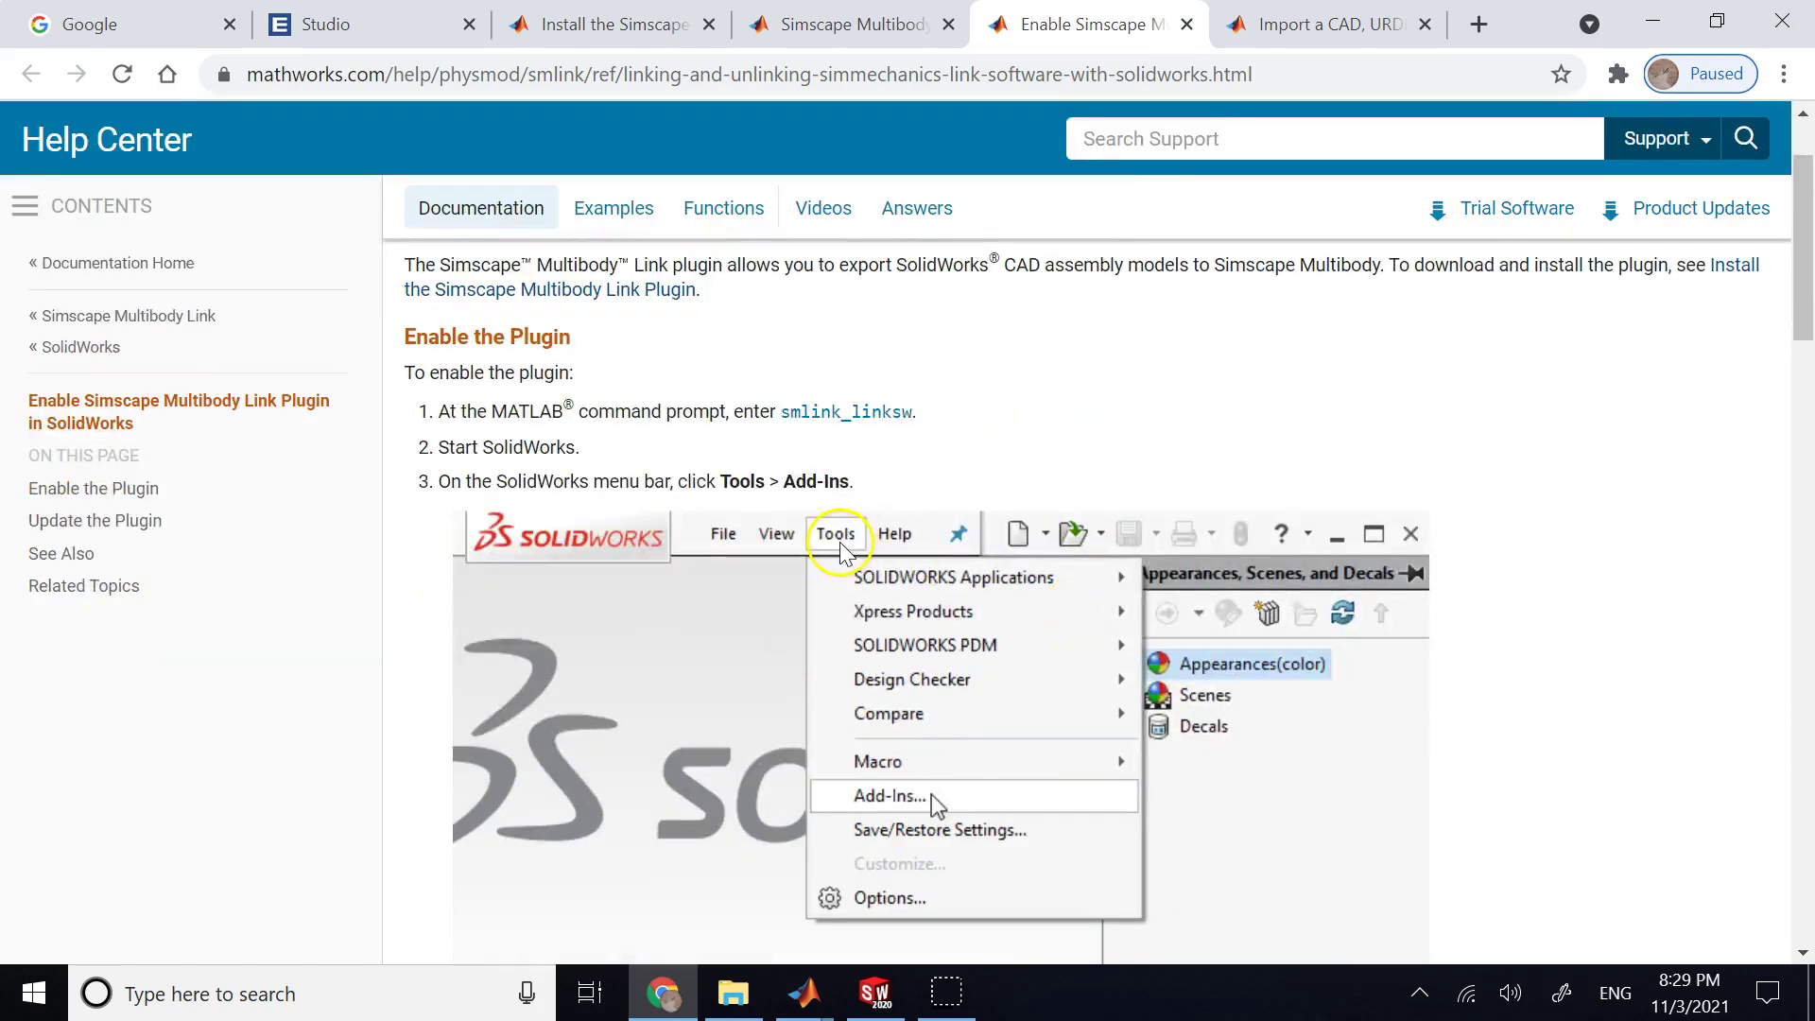
pyautogui.scroll(-8, 936, 805)
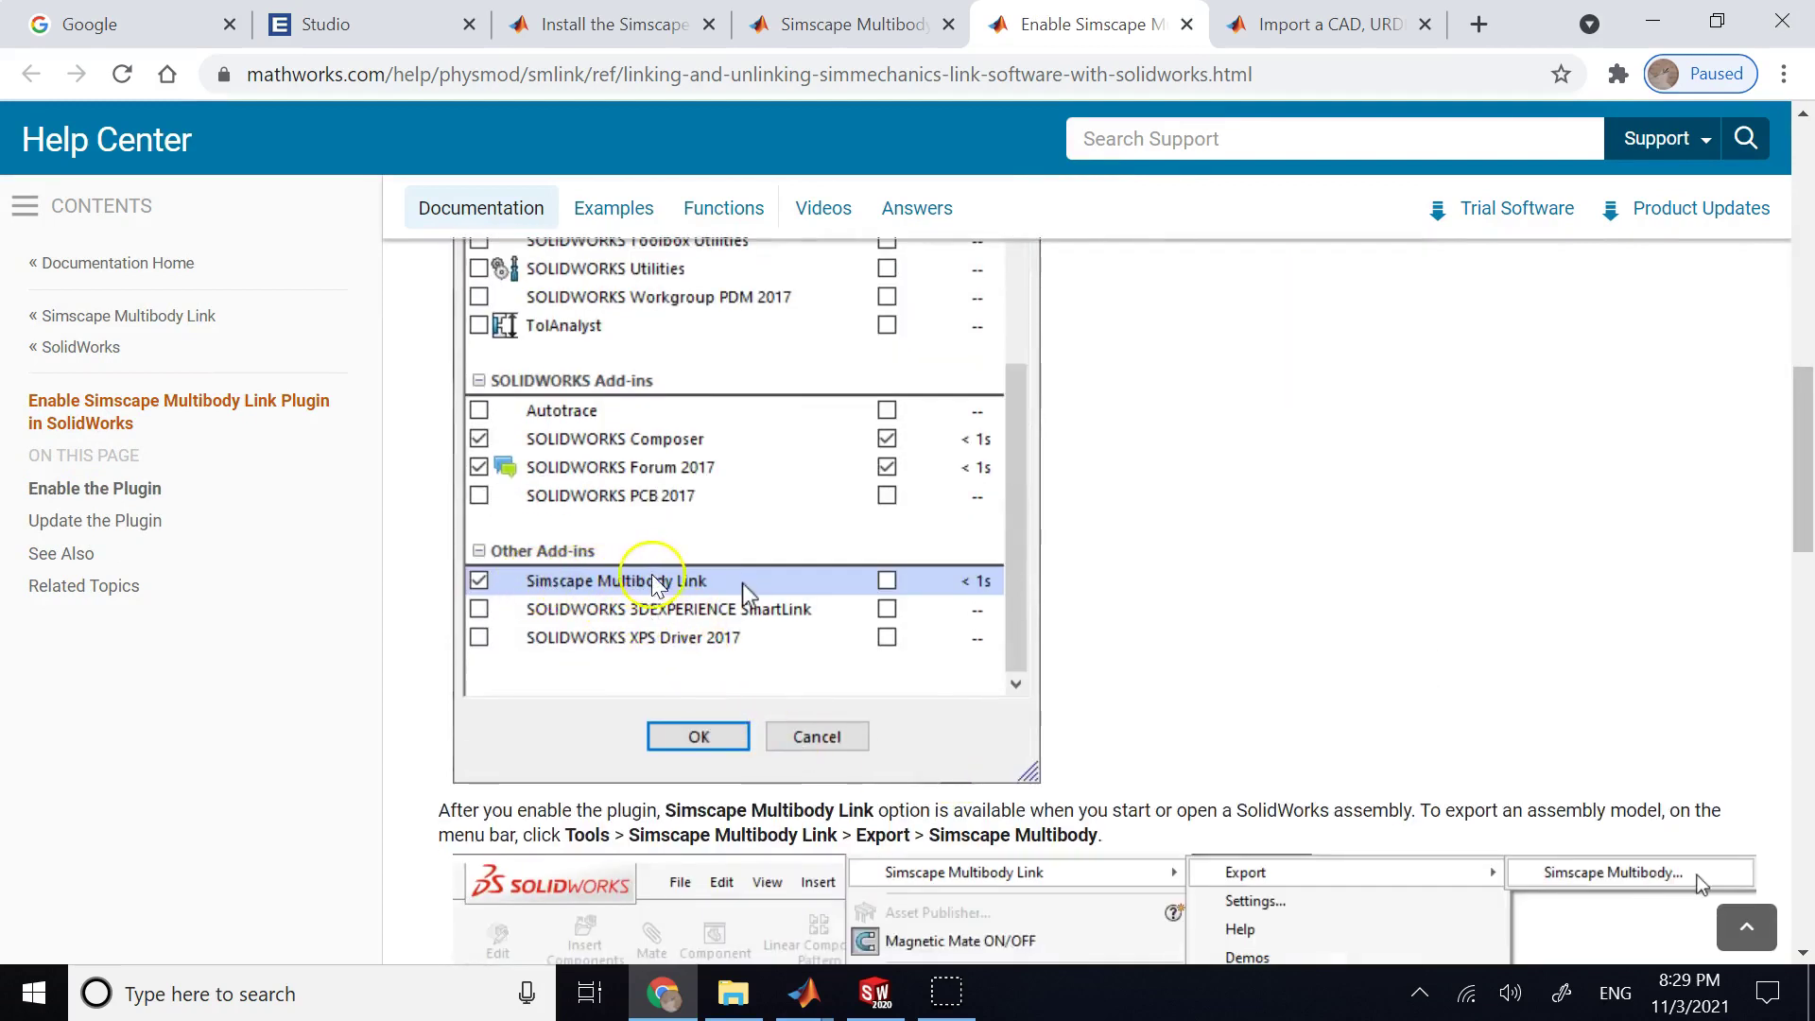
pyautogui.scroll(-1, 714, 584)
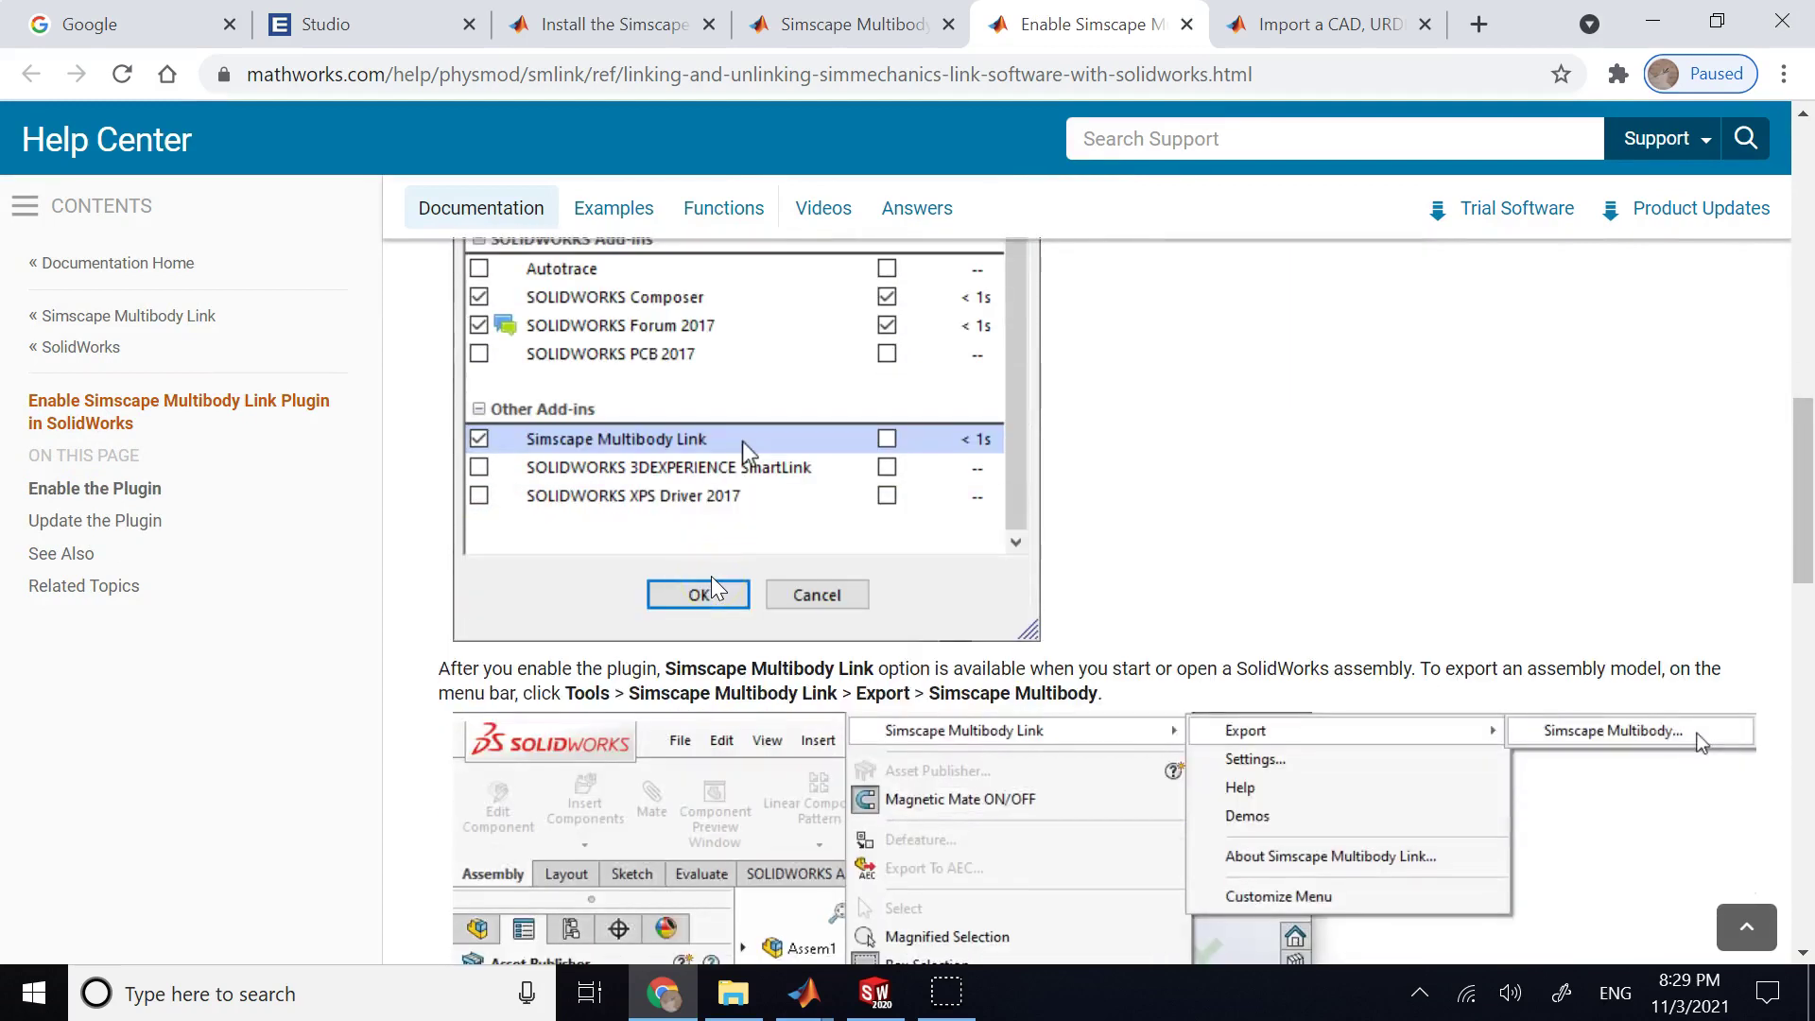
pyautogui.scroll(-5, 728, 530)
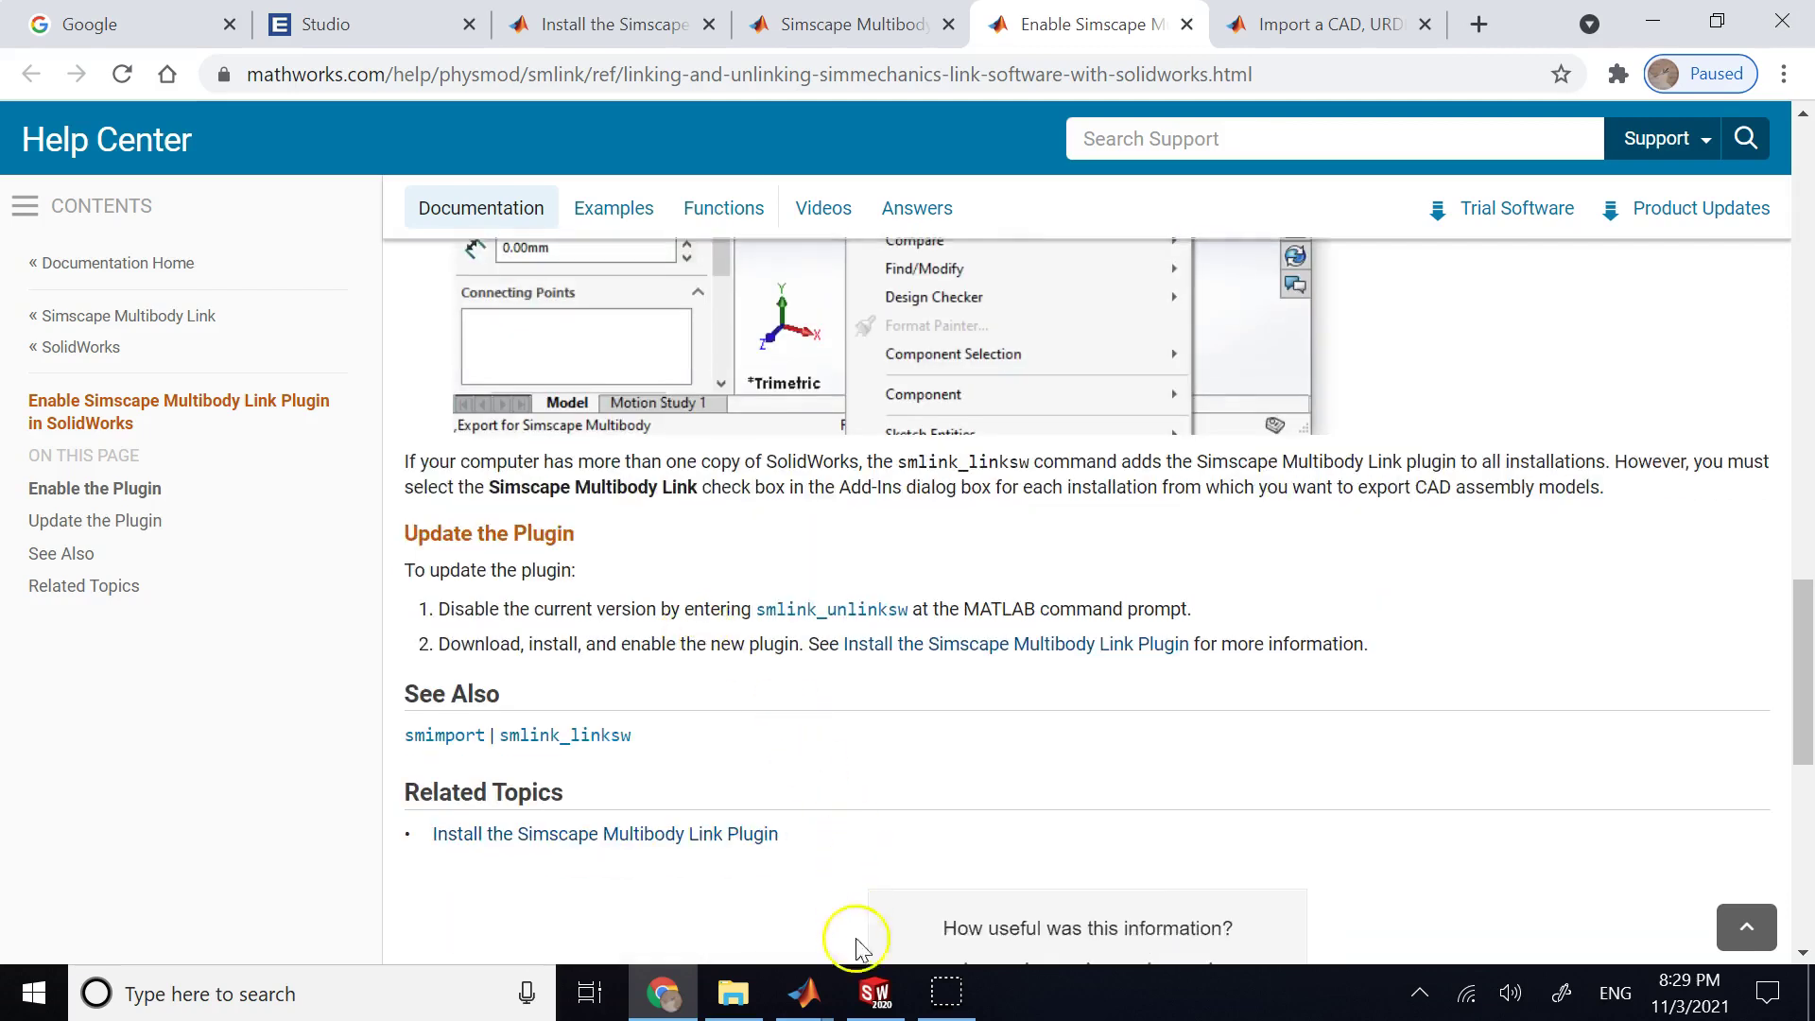
# - Check the plugin page and the MATLAB command window, and switch to the slider-crank assembly in SOLIDWORKS
pyautogui.click(865, 987)
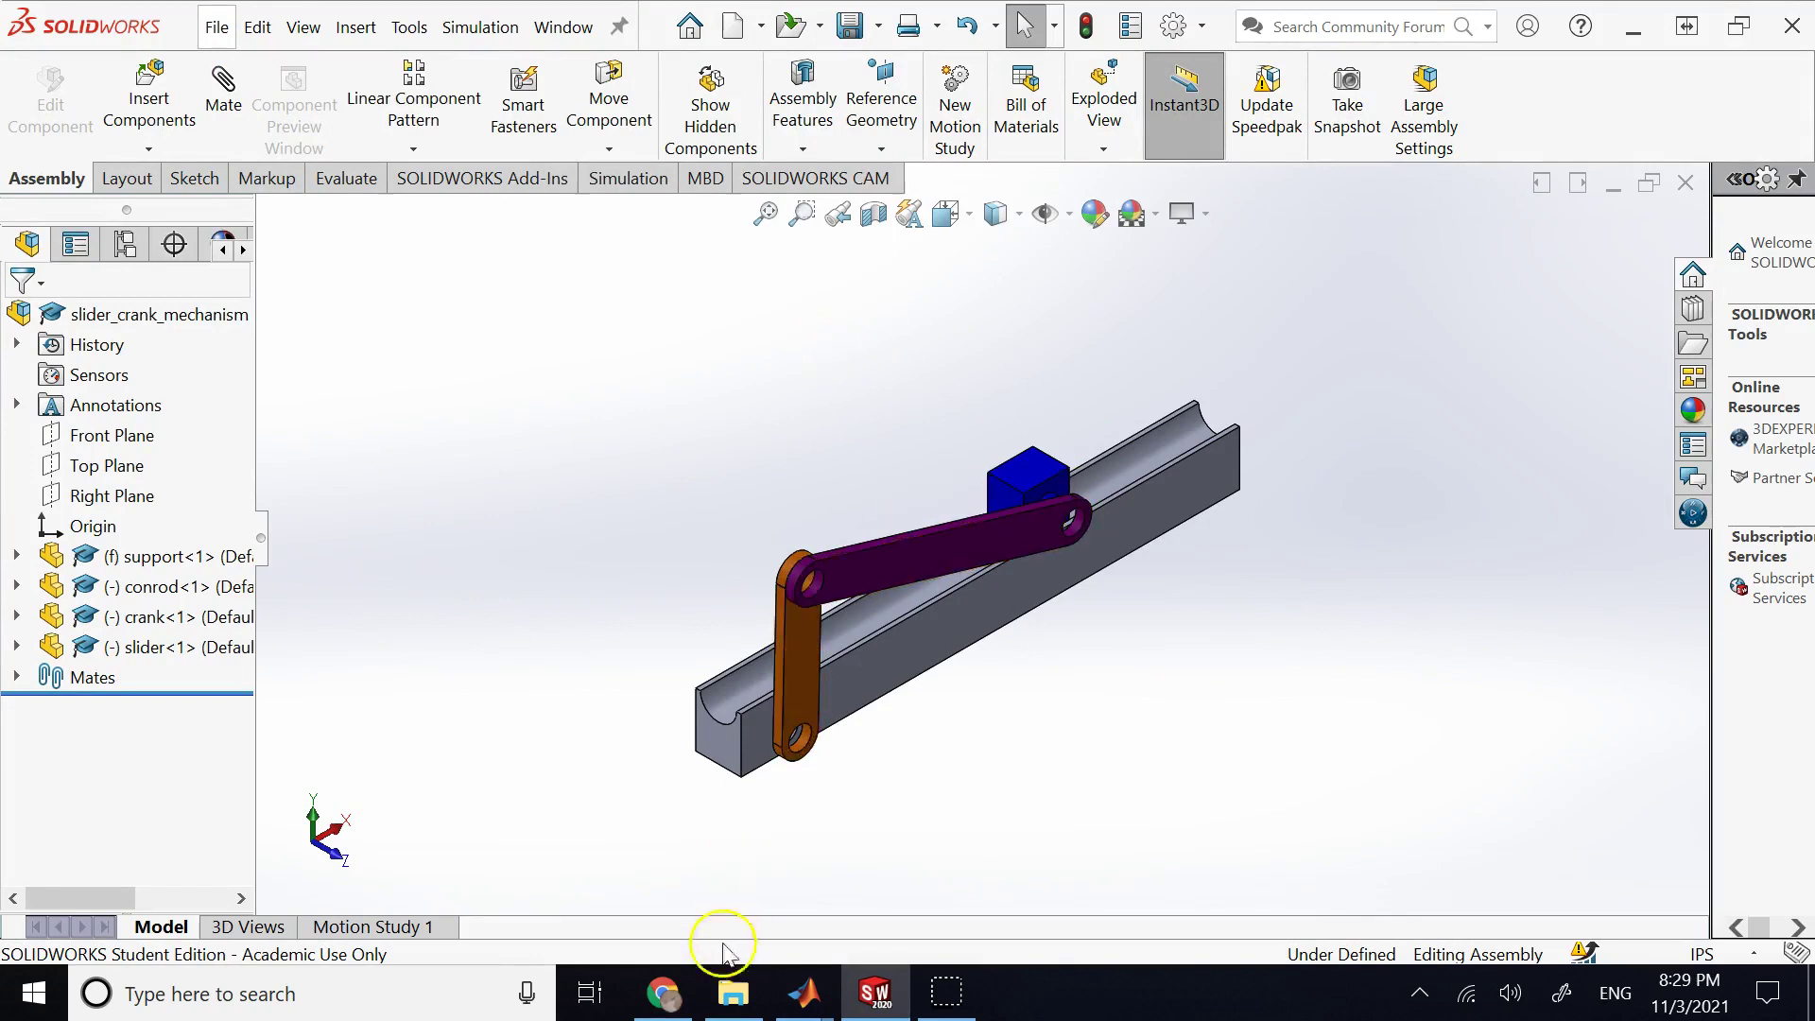
pyautogui.click(676, 1005)
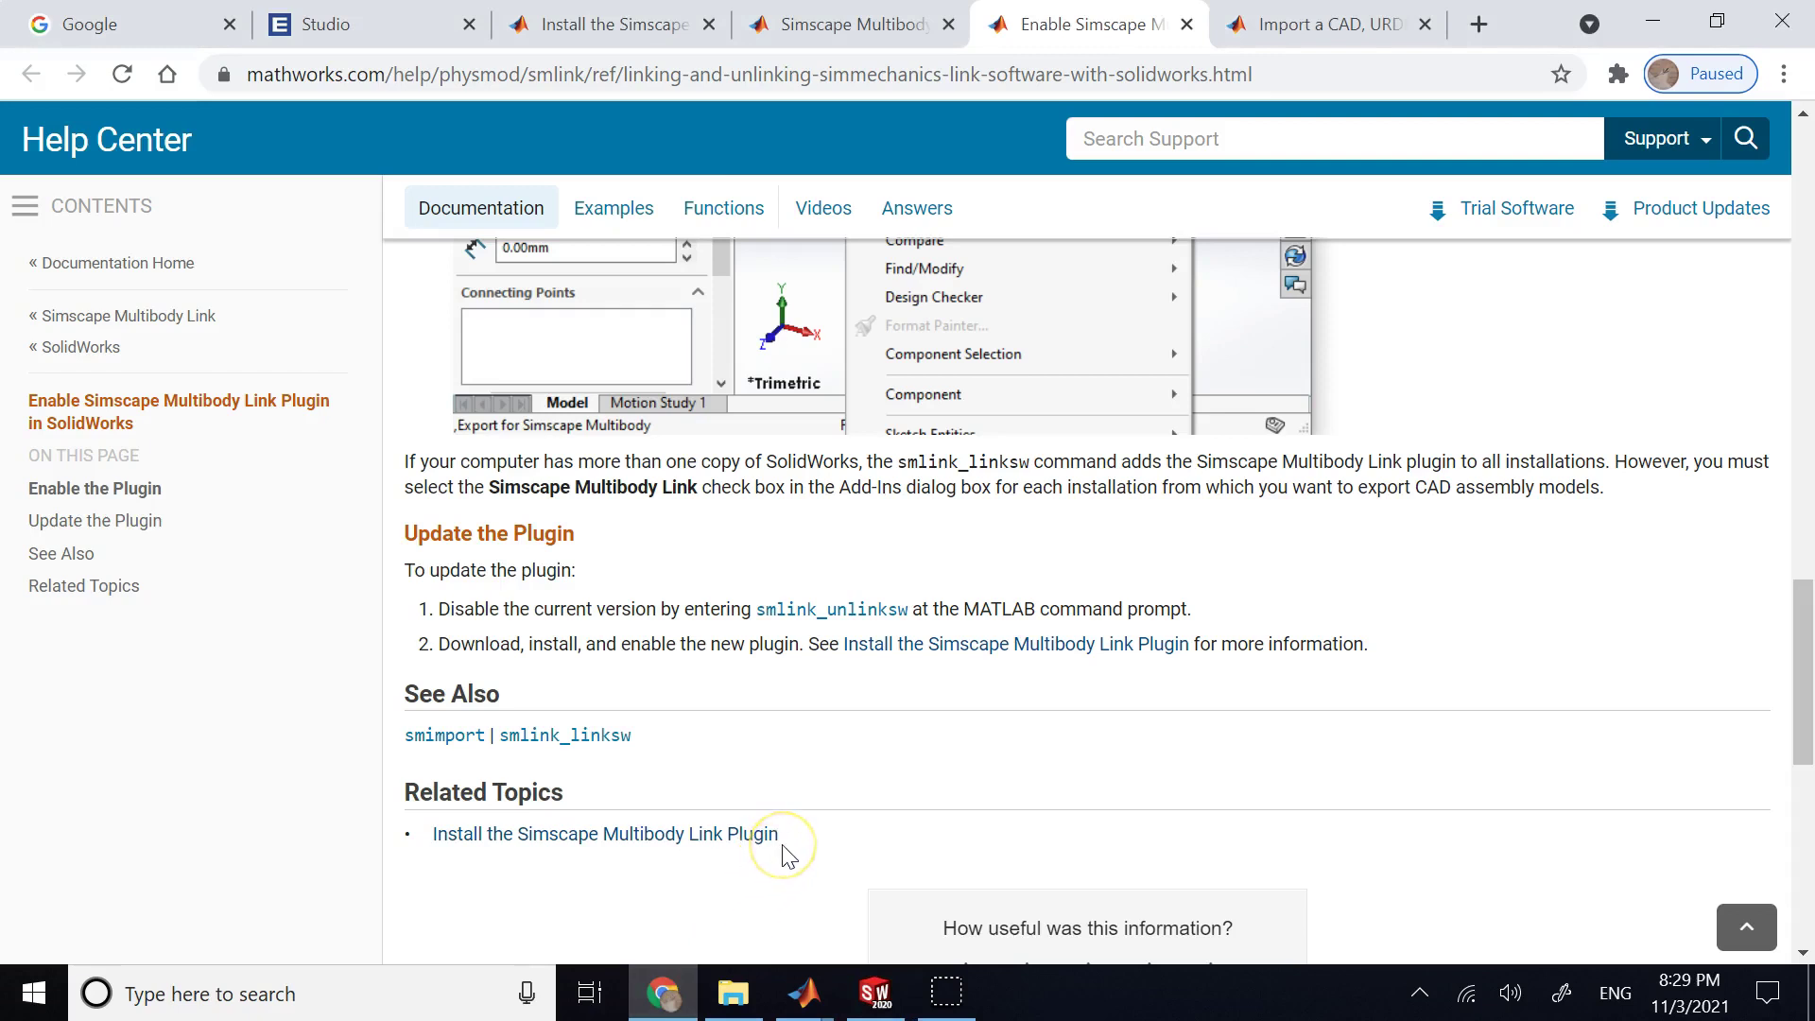
pyautogui.click(805, 993)
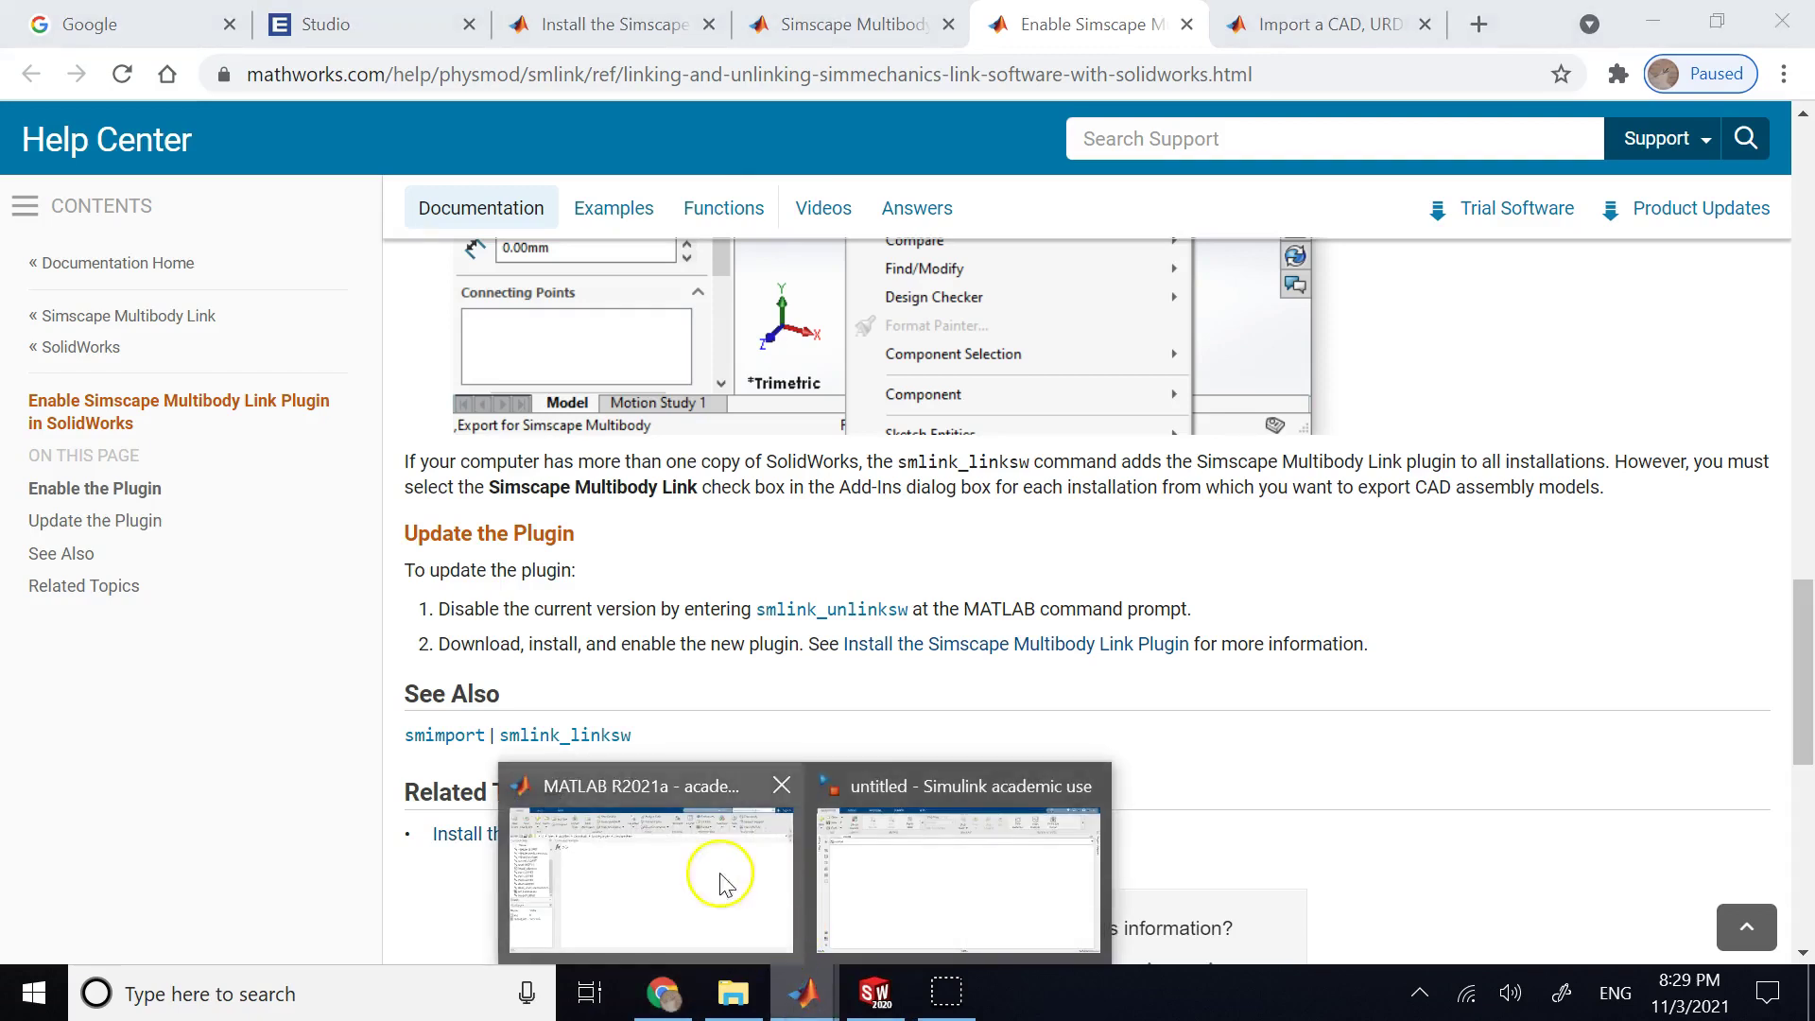
pyautogui.click(724, 884)
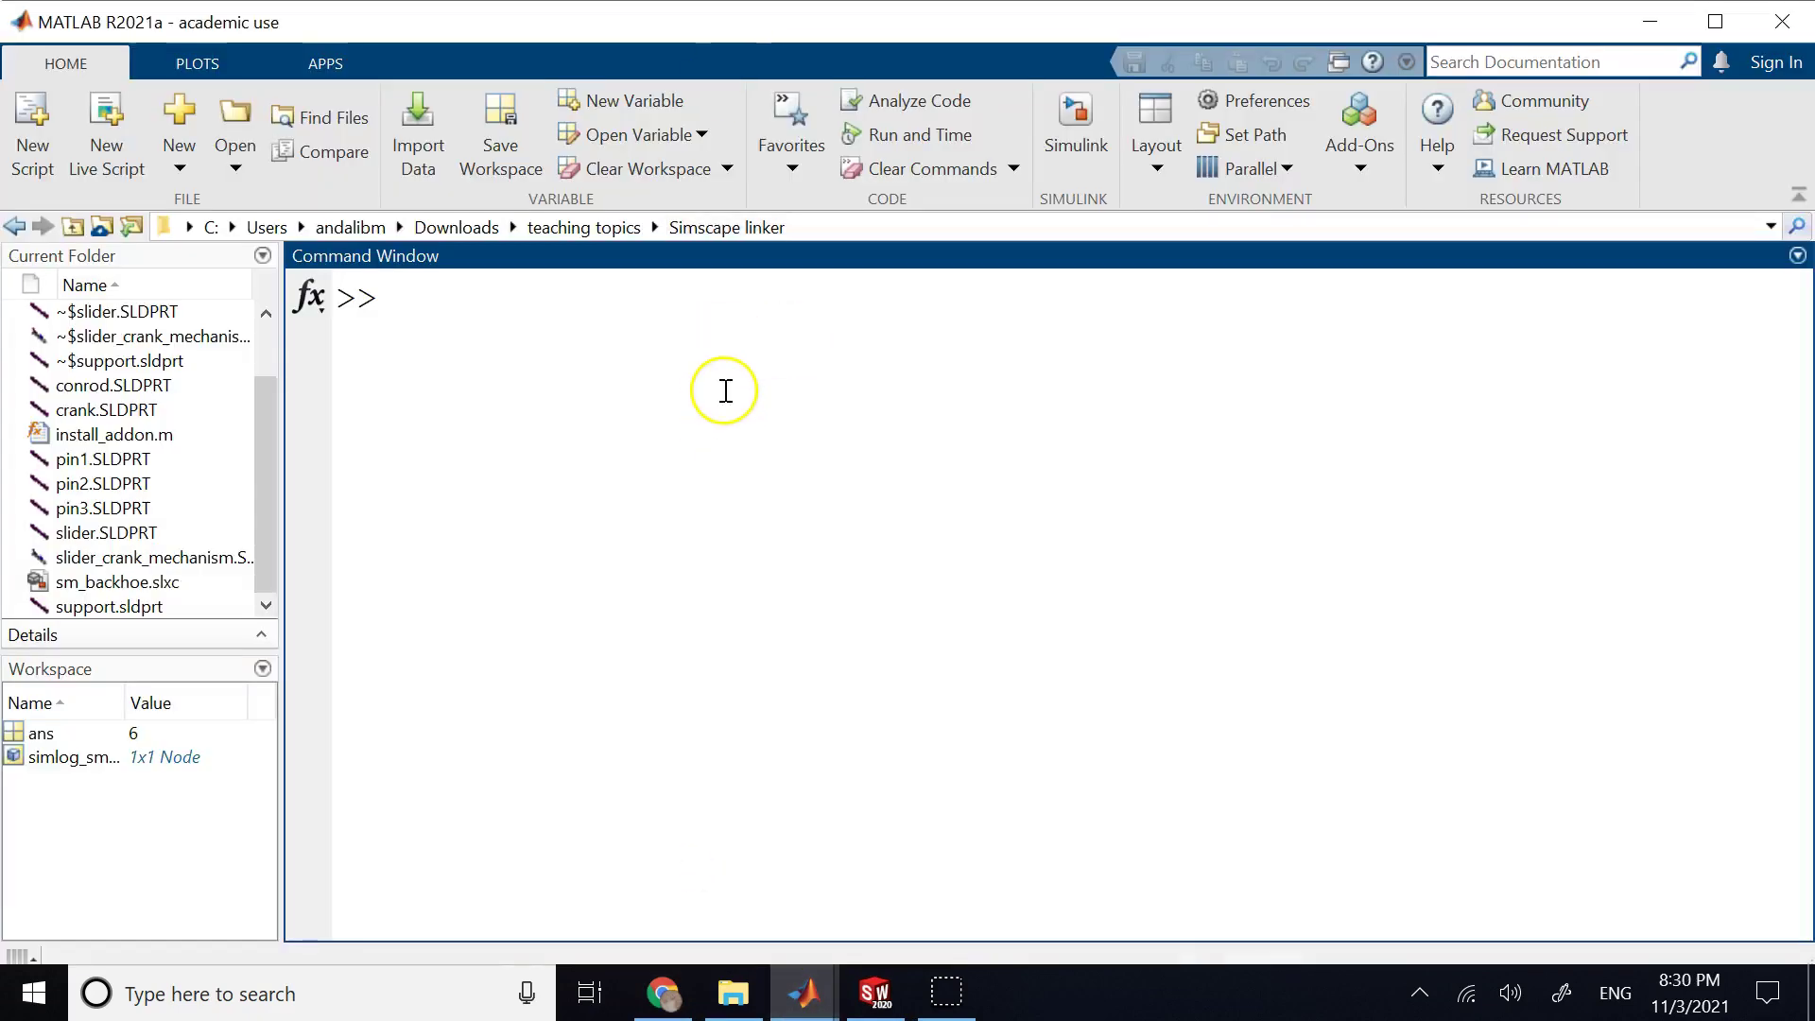
pyautogui.click(1664, 15)
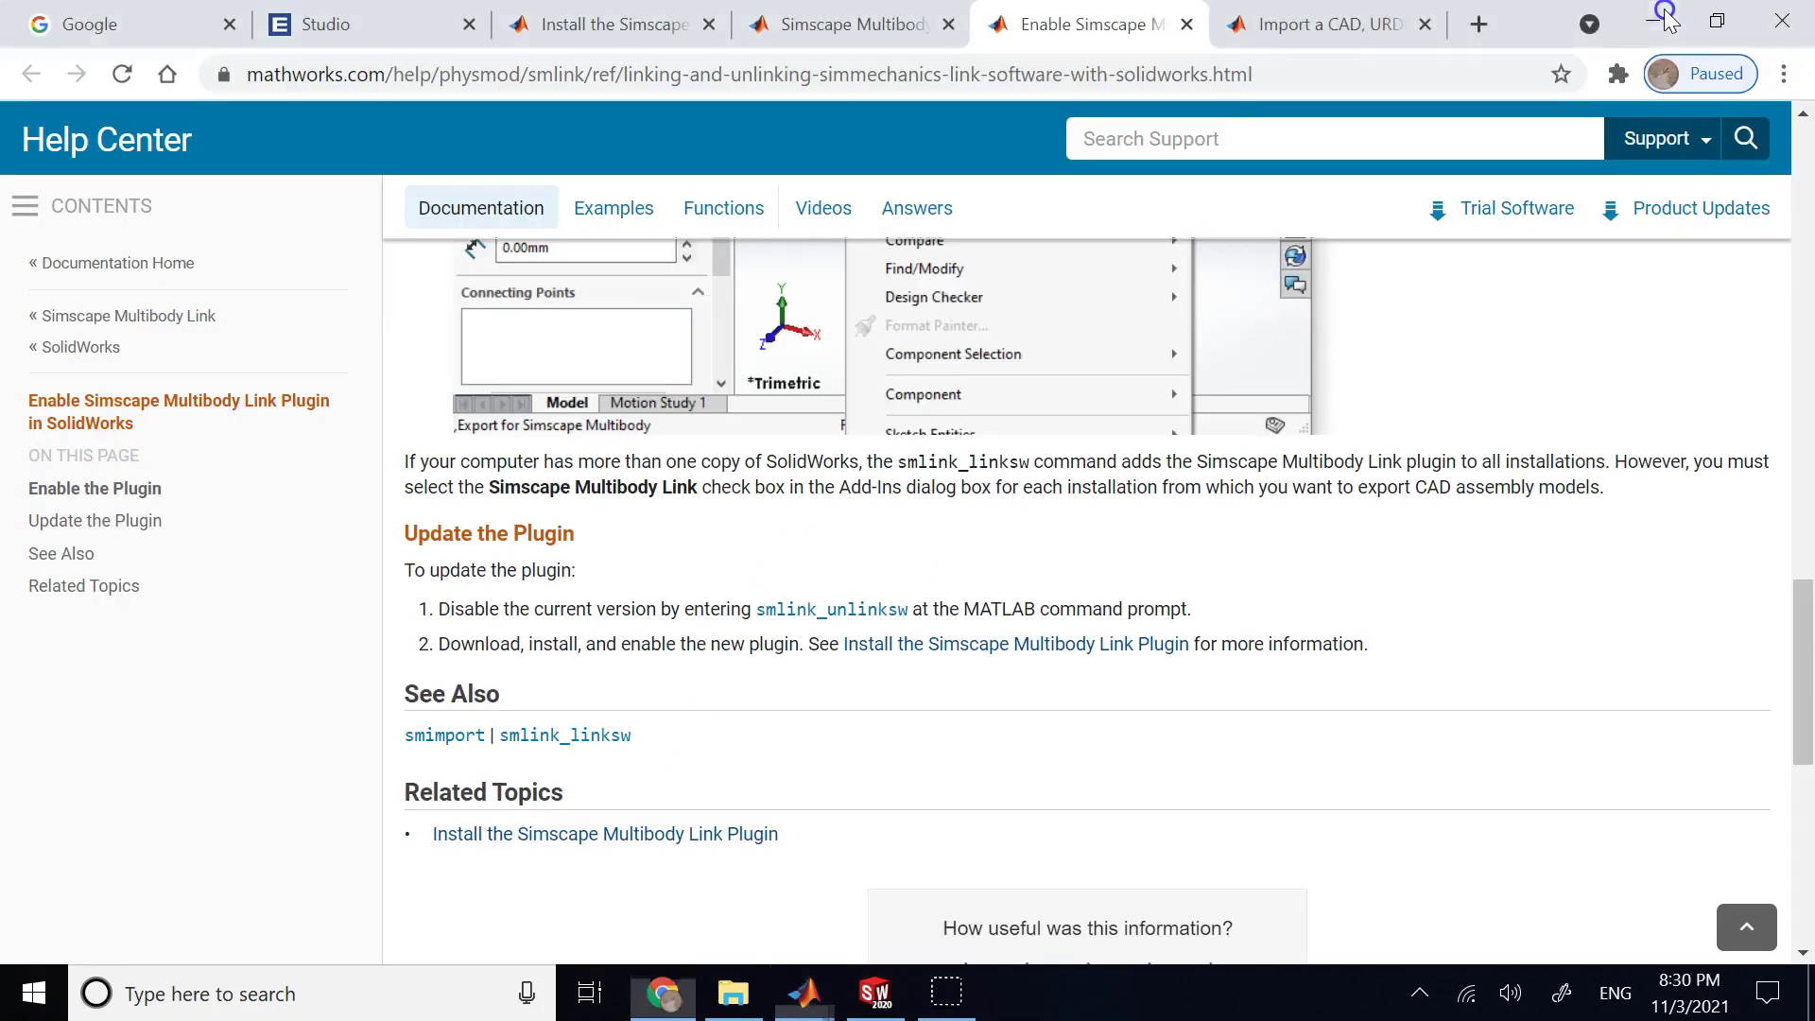
pyautogui.click(875, 991)
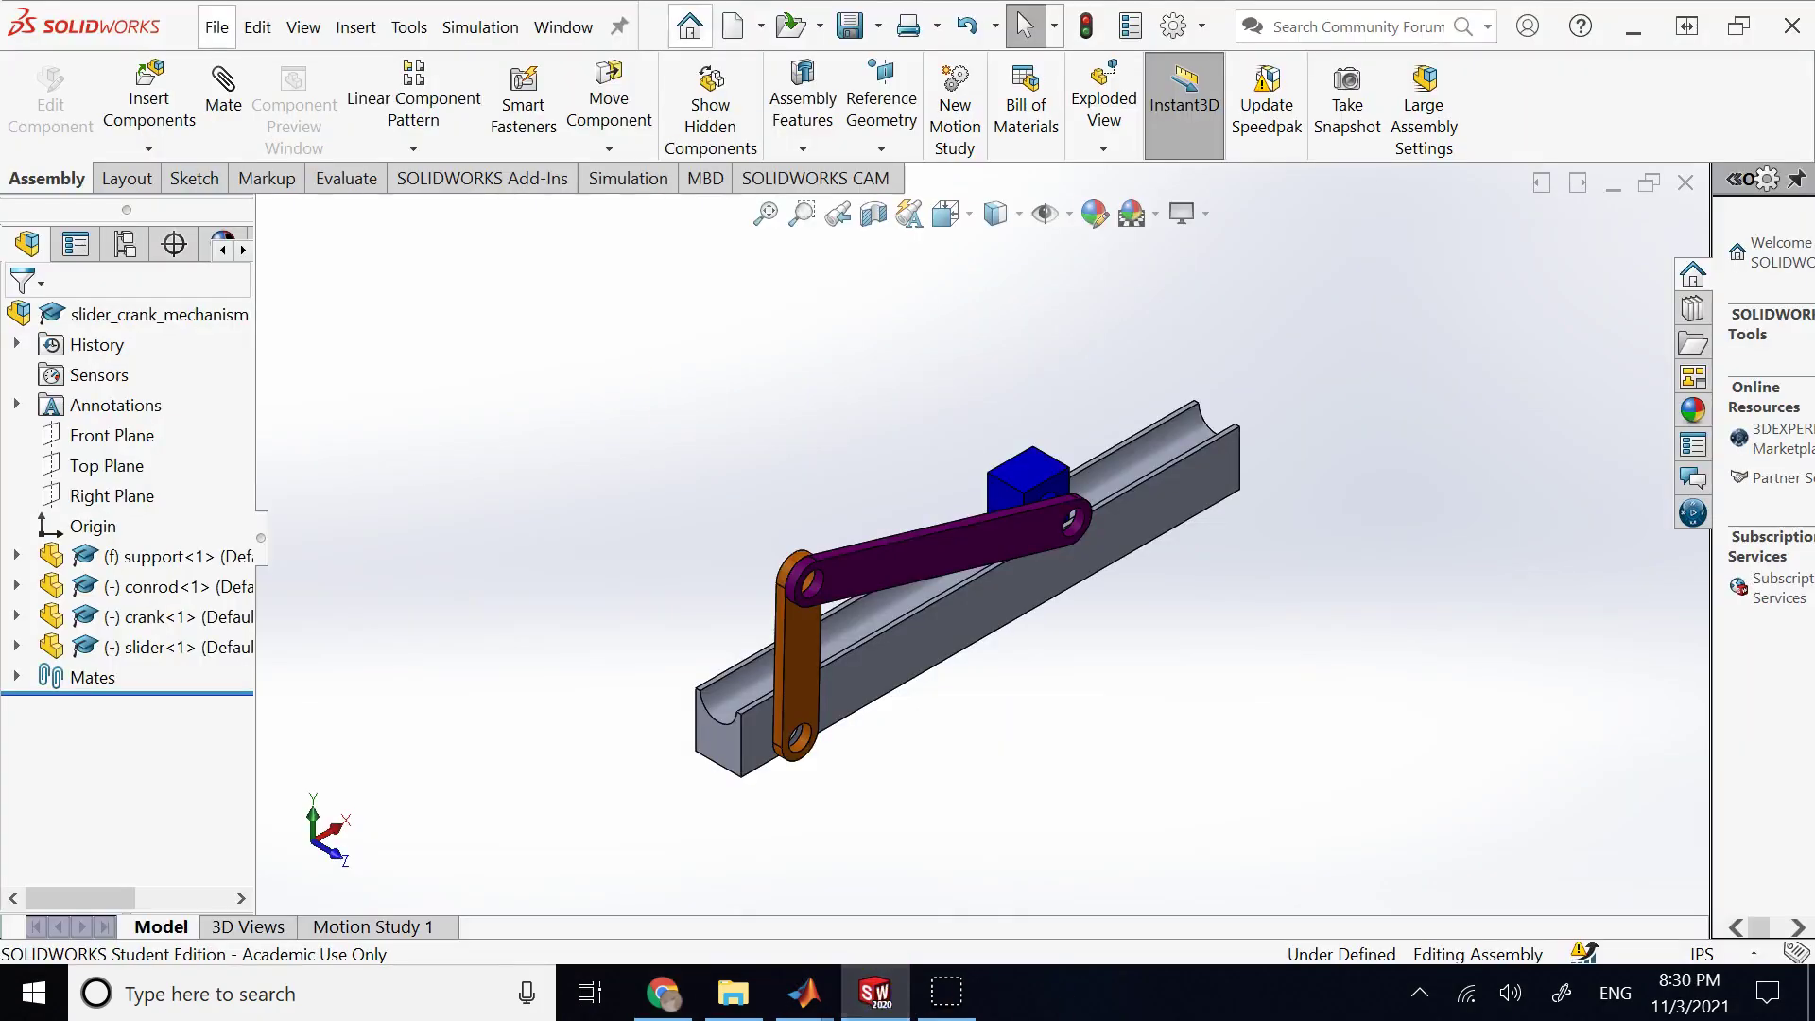
pyautogui.click(432, 21)
pyautogui.click(504, 796)
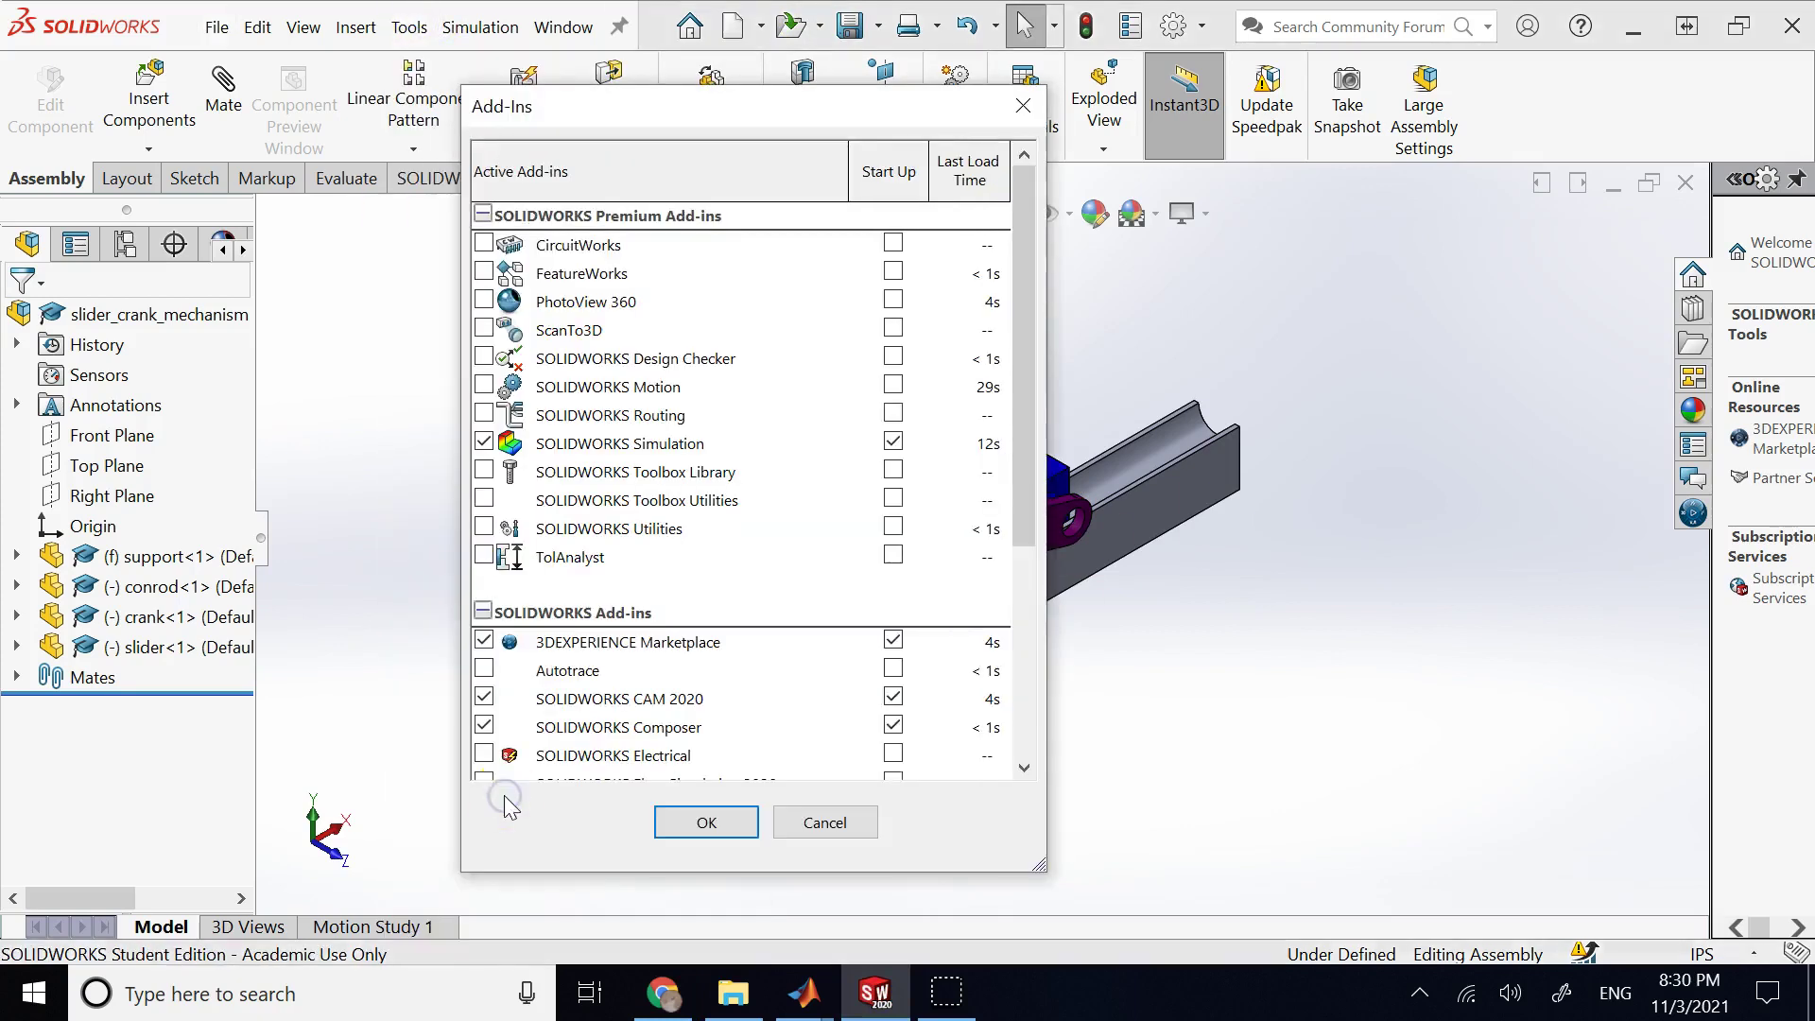
pyautogui.scroll(-4, 661, 633)
pyautogui.click(615, 699)
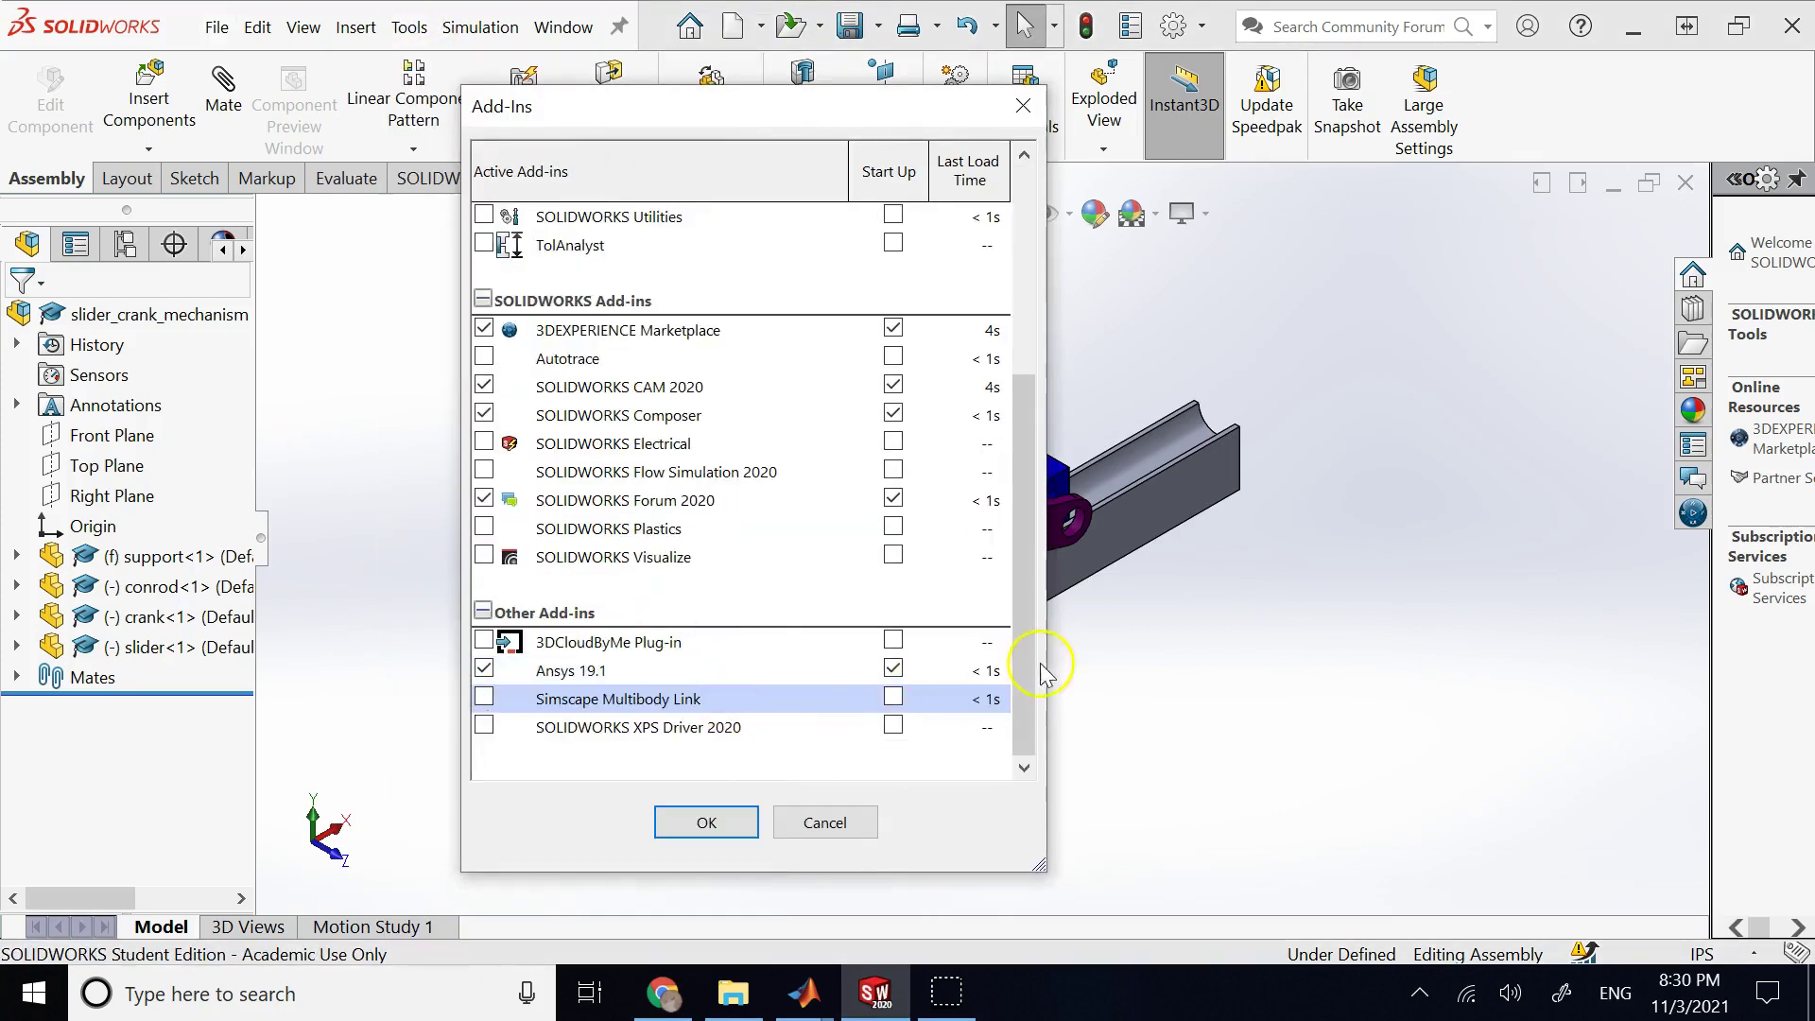
pyautogui.click(486, 697)
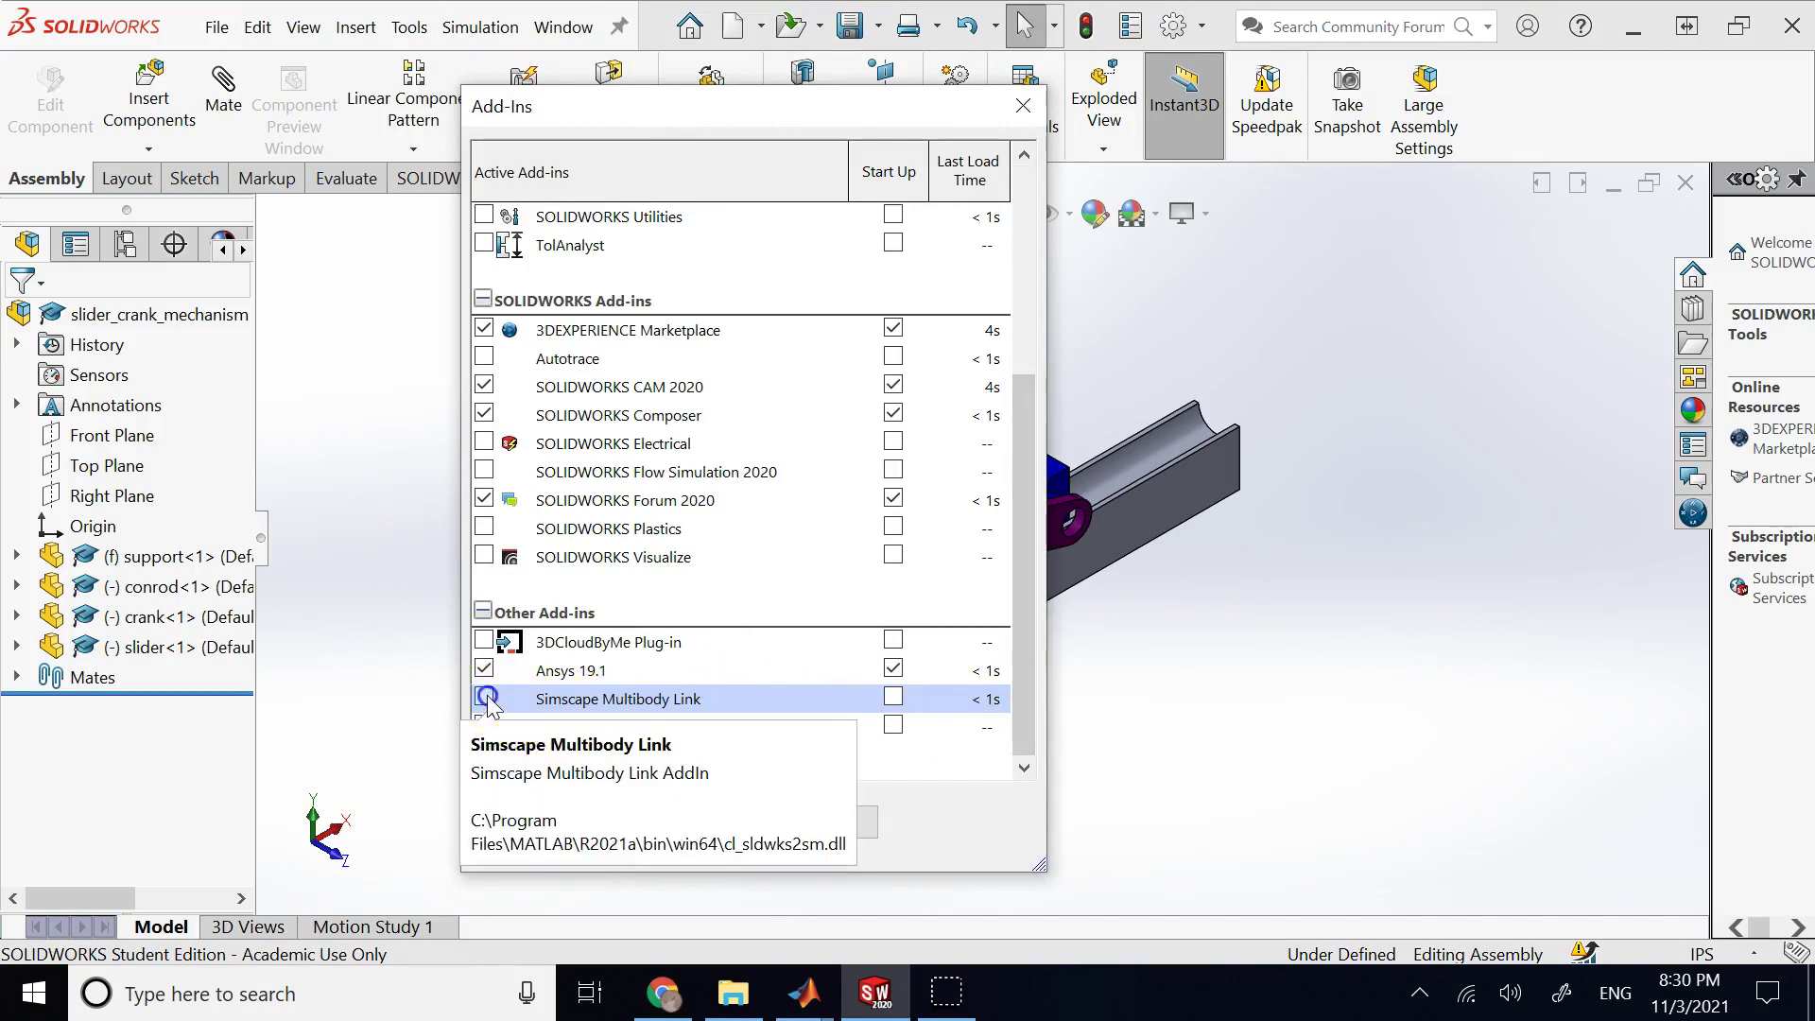
pyautogui.click(971, 819)
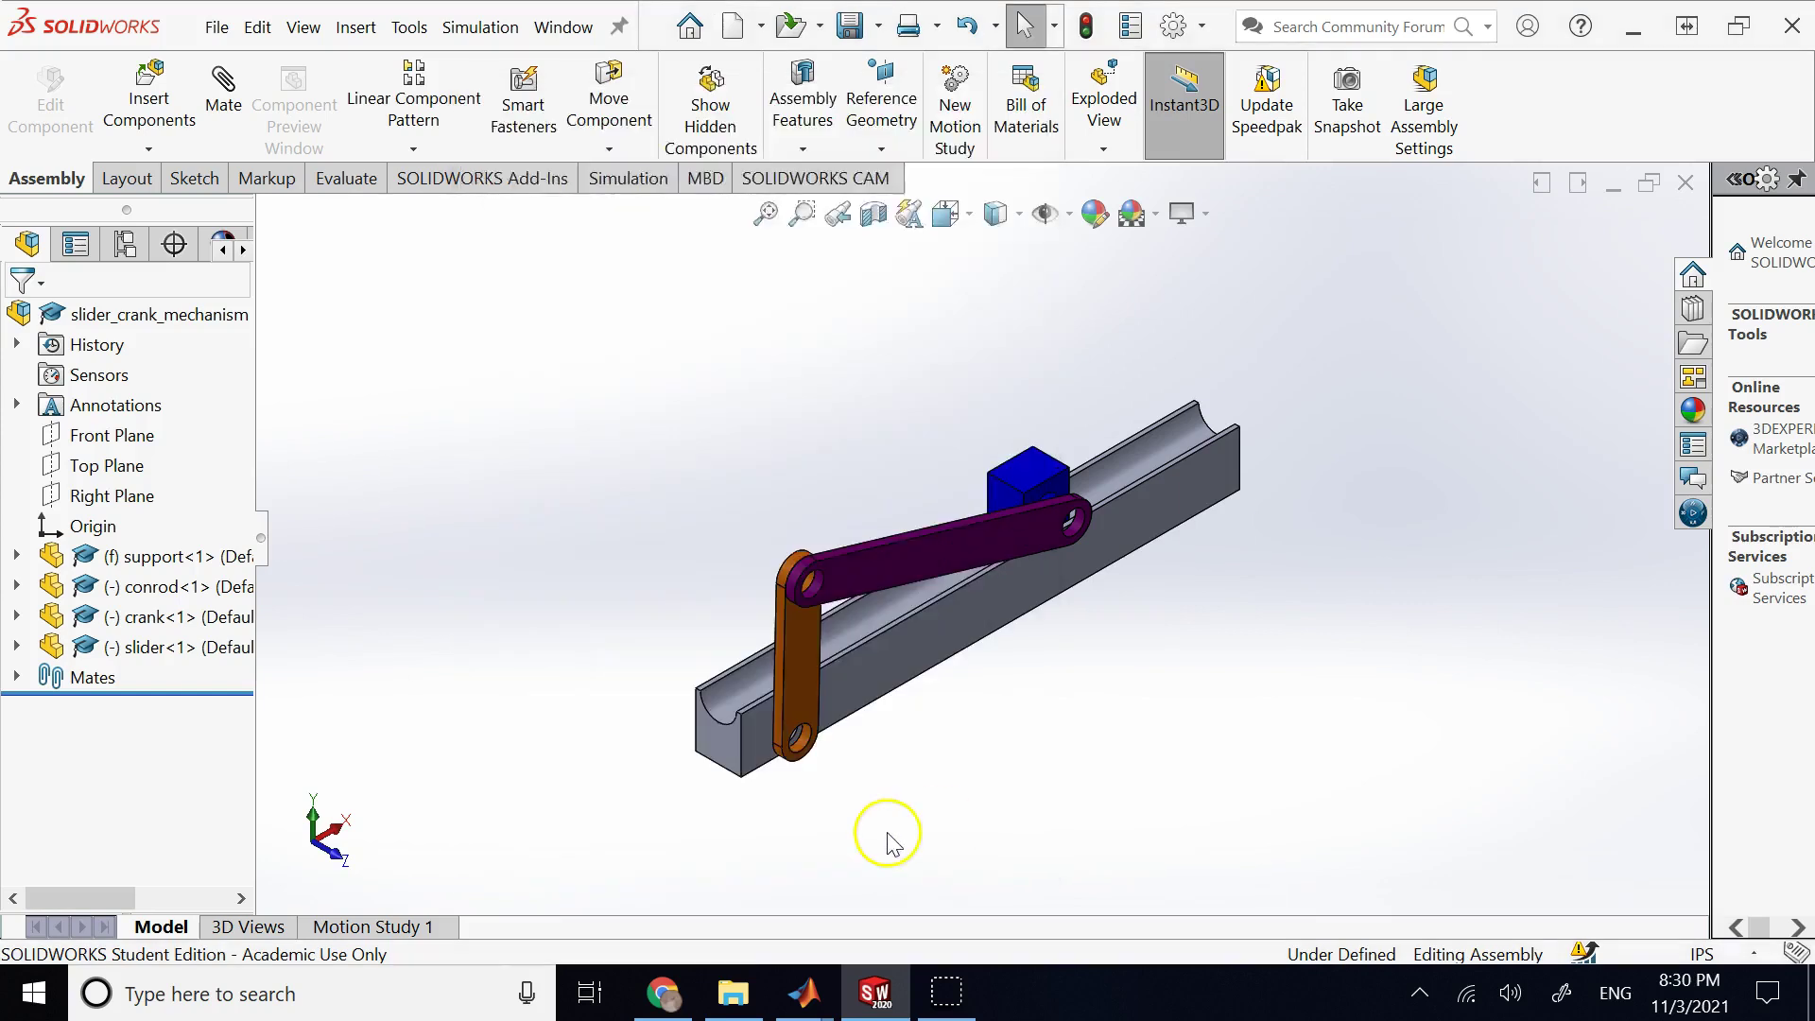
# - Enable the Simscape Multibody Link add-in for the current SOLIDWORKS session
pyautogui.click(407, 27)
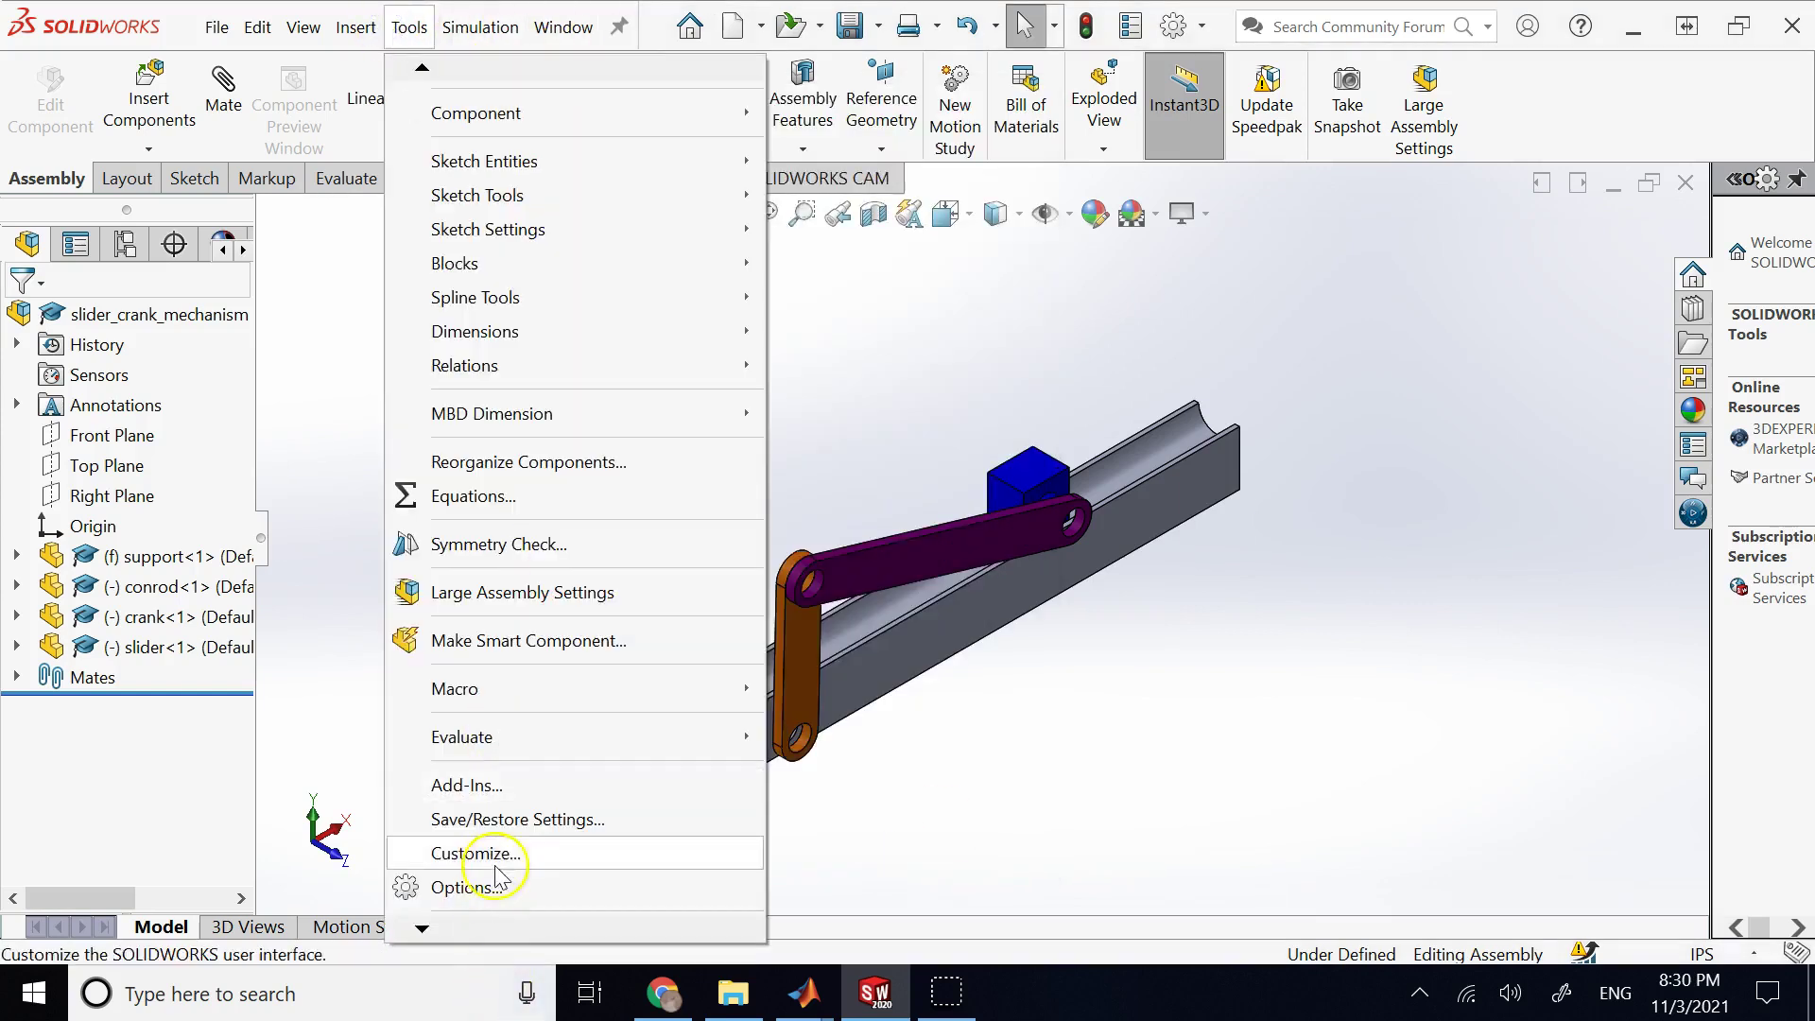
pyautogui.click(503, 784)
pyautogui.scroll(-4, 645, 732)
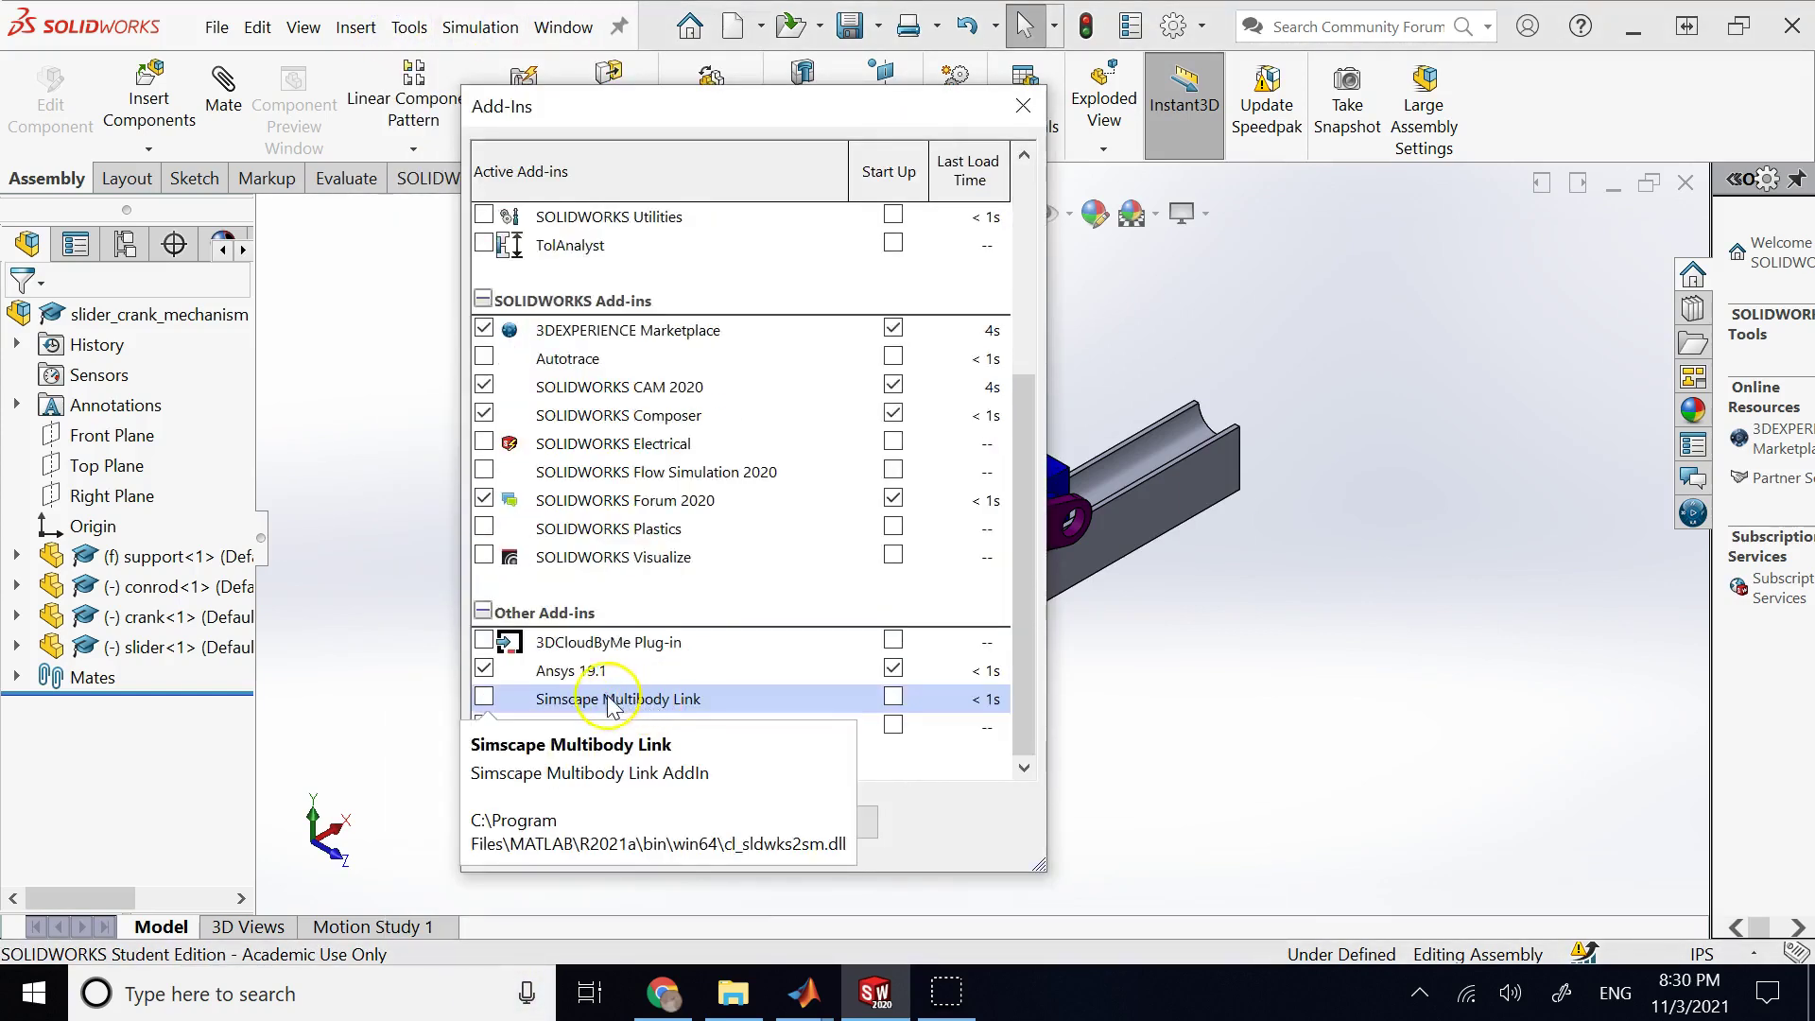
pyautogui.click(523, 706)
pyautogui.click(484, 697)
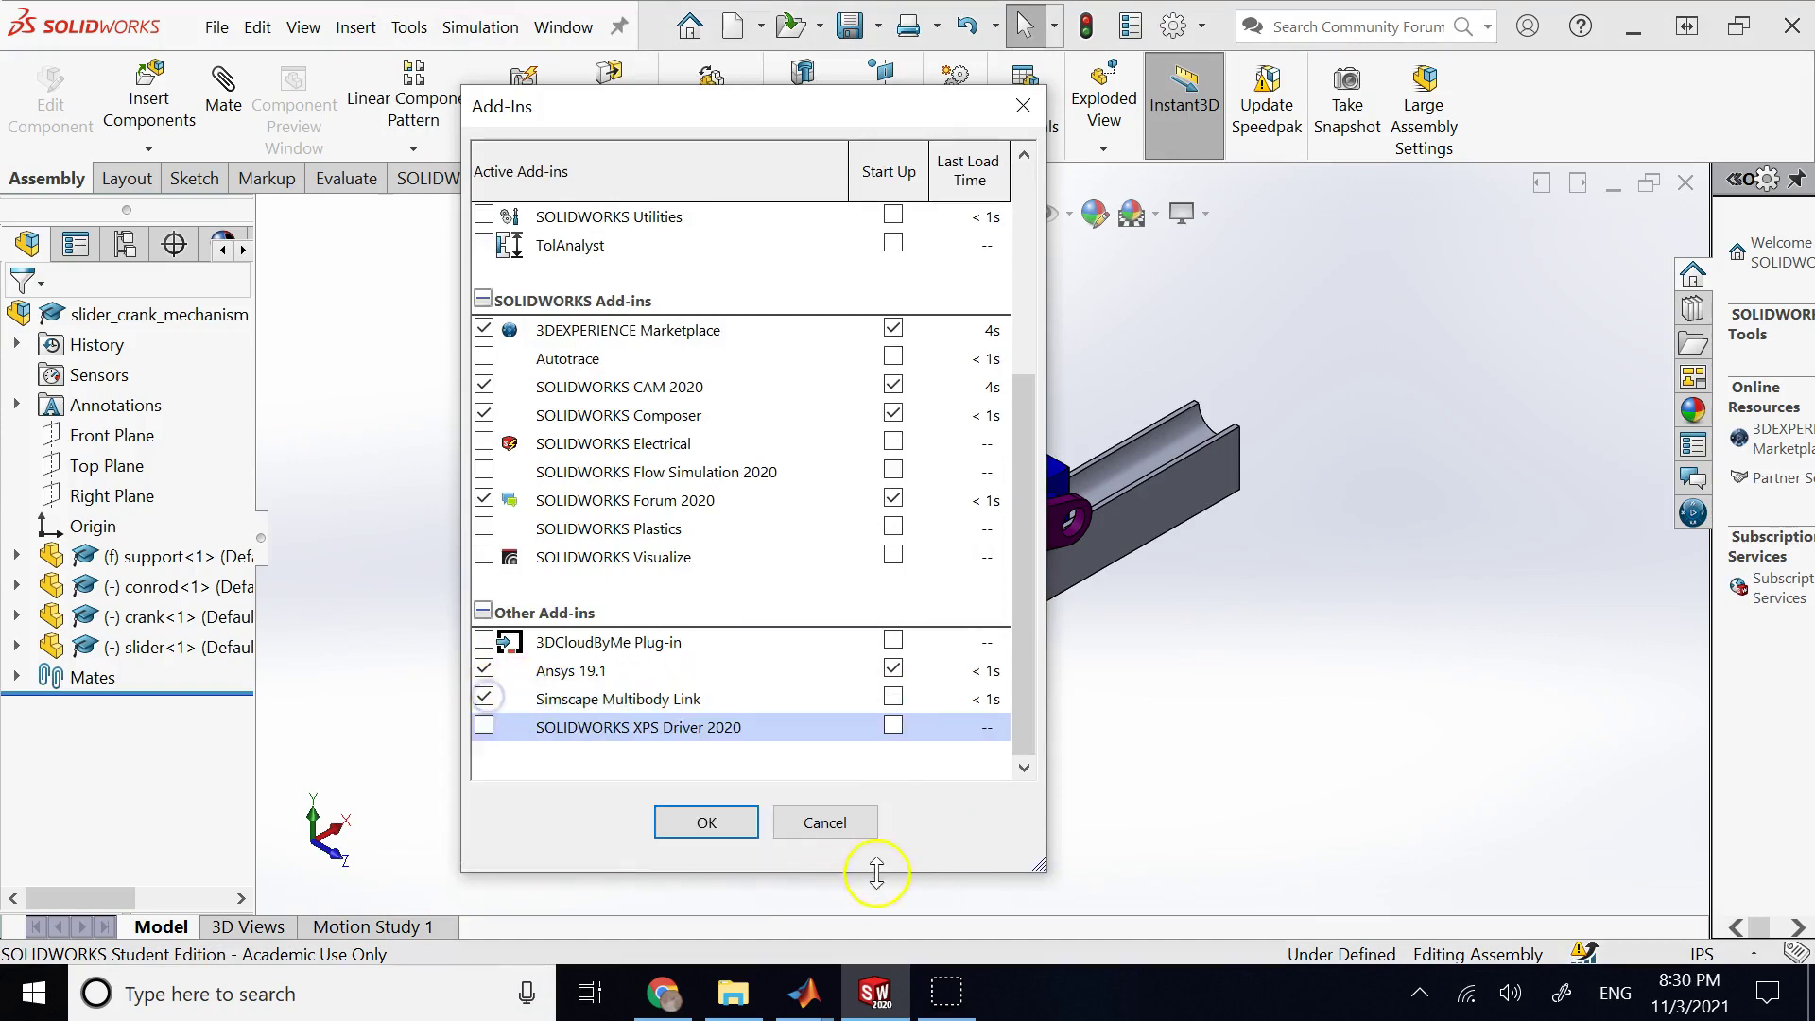
pyautogui.click(706, 824)
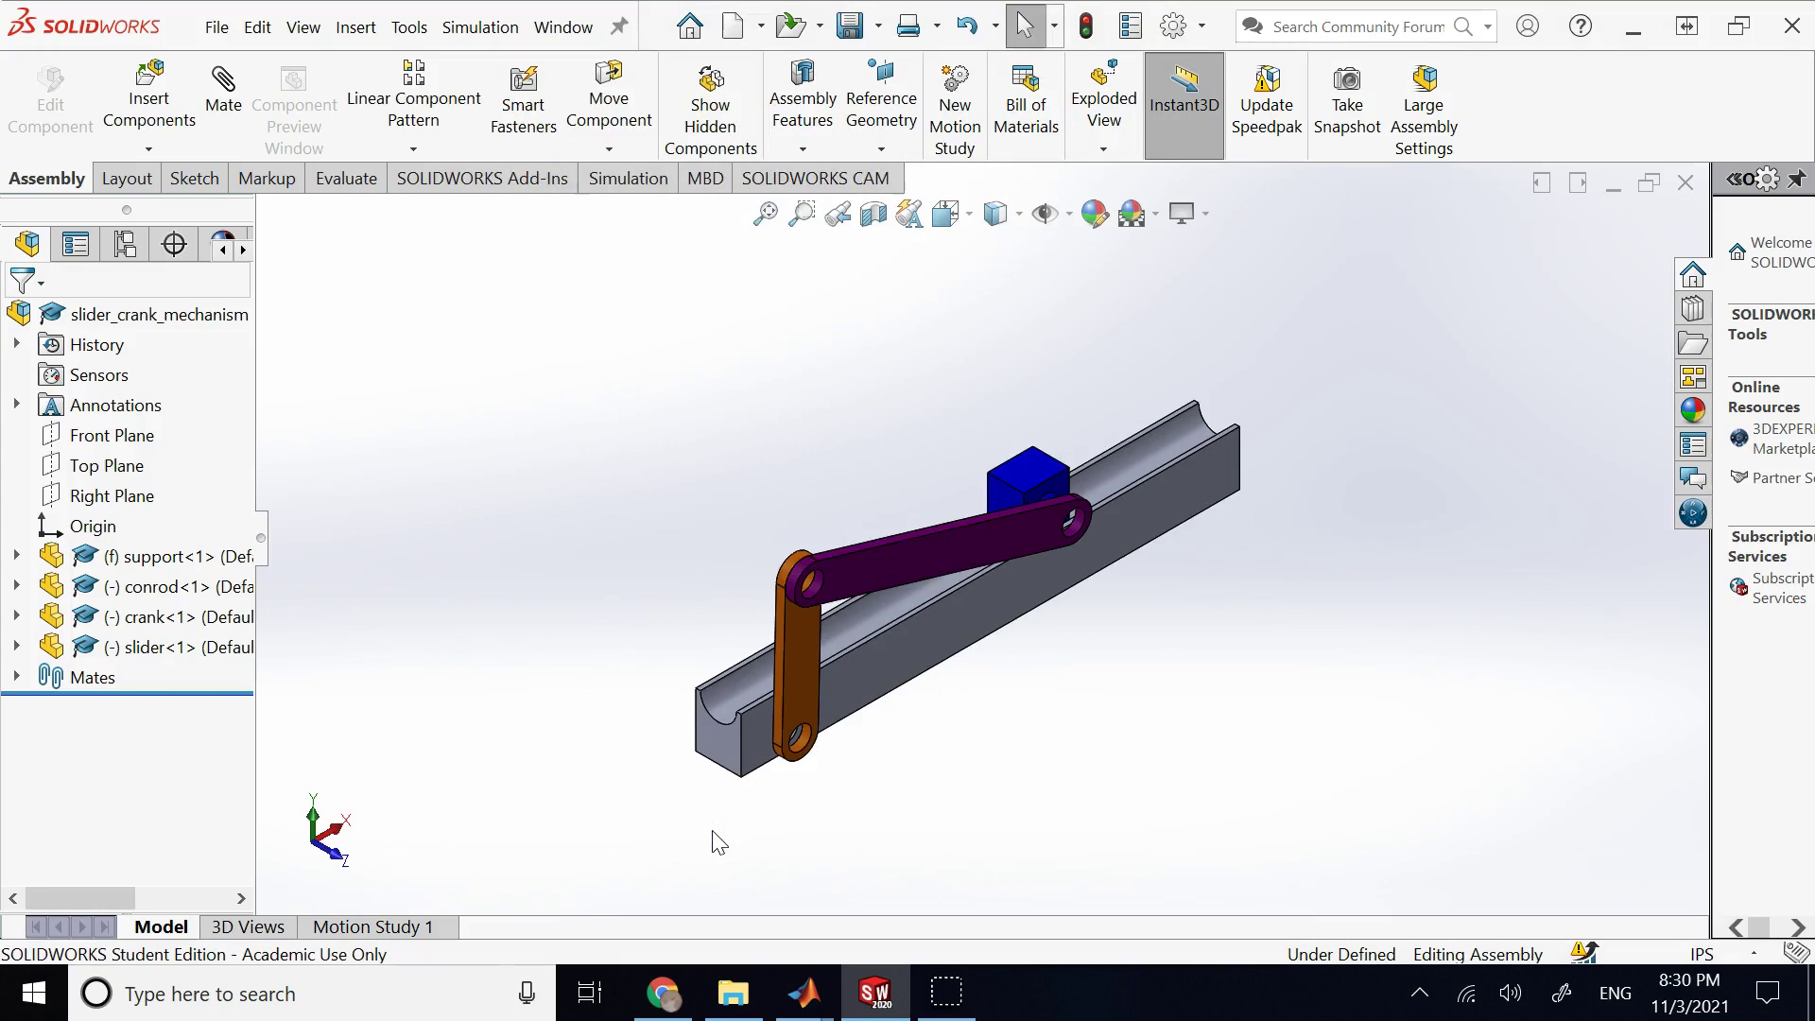
# - Export the assembly to Simscape Multibody as an XML file named slider_crank_mechanism in the Downloads folder
pyautogui.click(410, 29)
pyautogui.moveTo(421, 68)
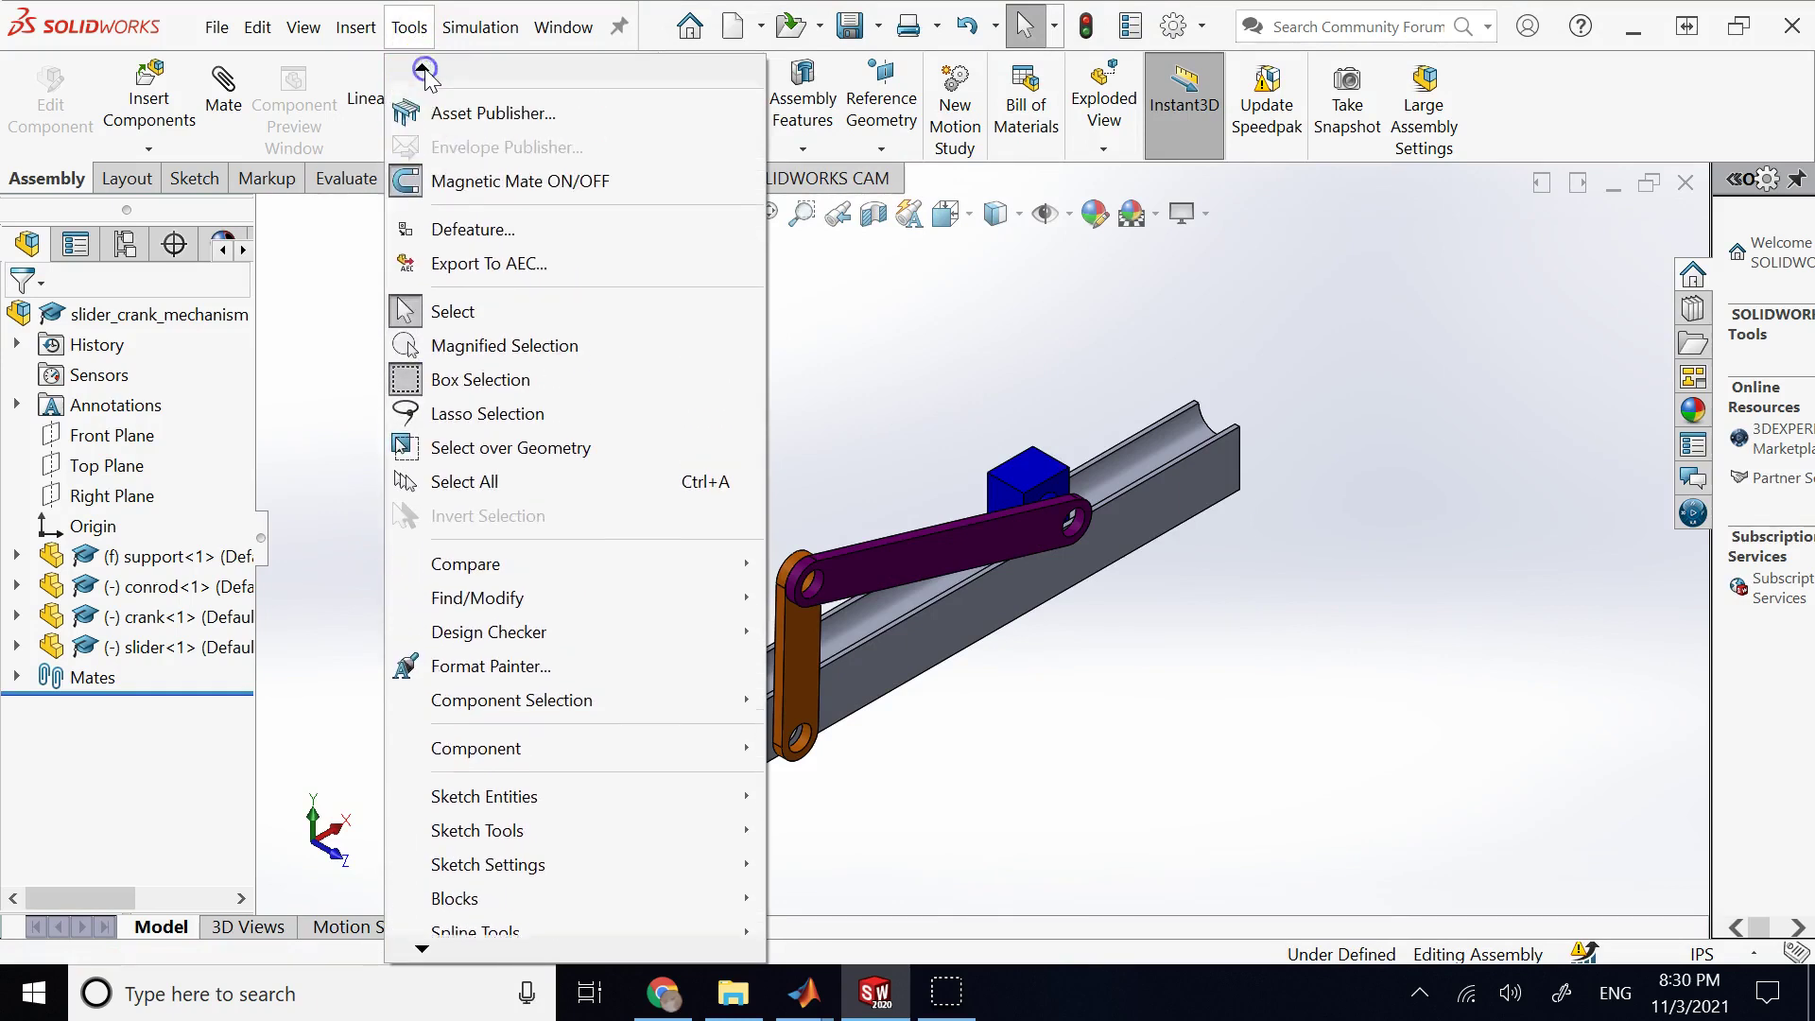
pyautogui.click(478, 168)
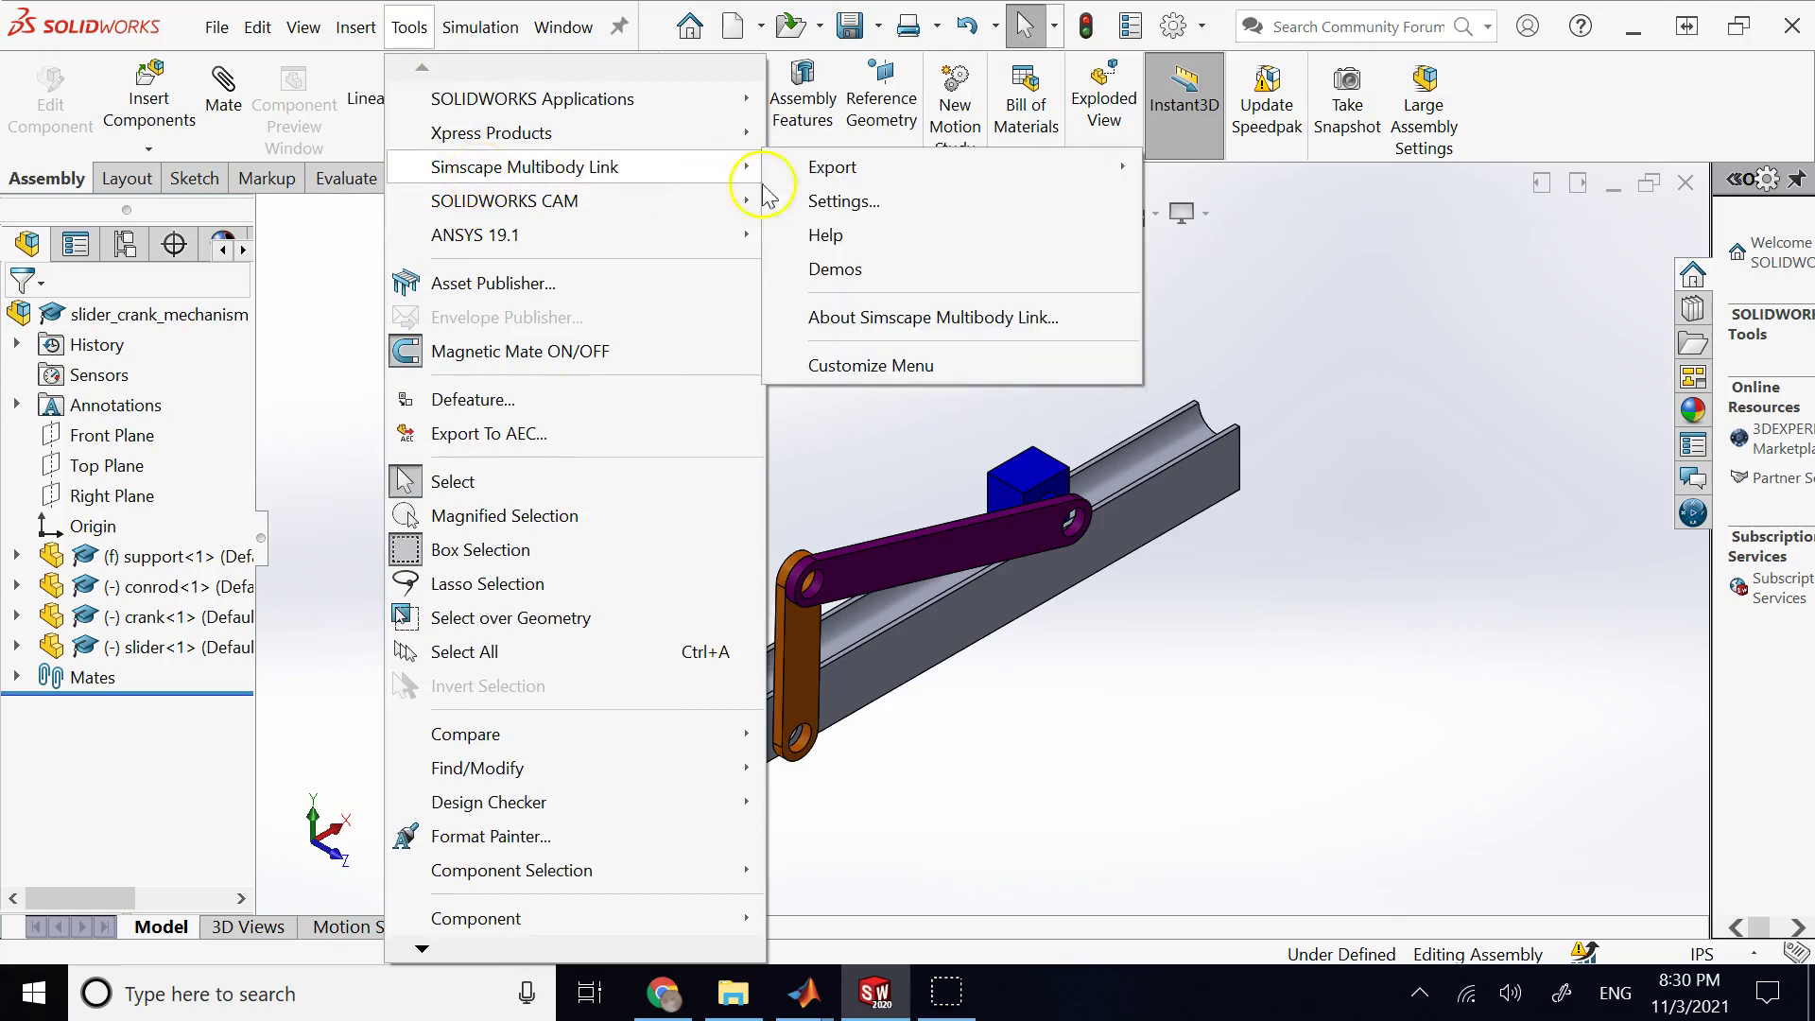
pyautogui.moveTo(836, 175)
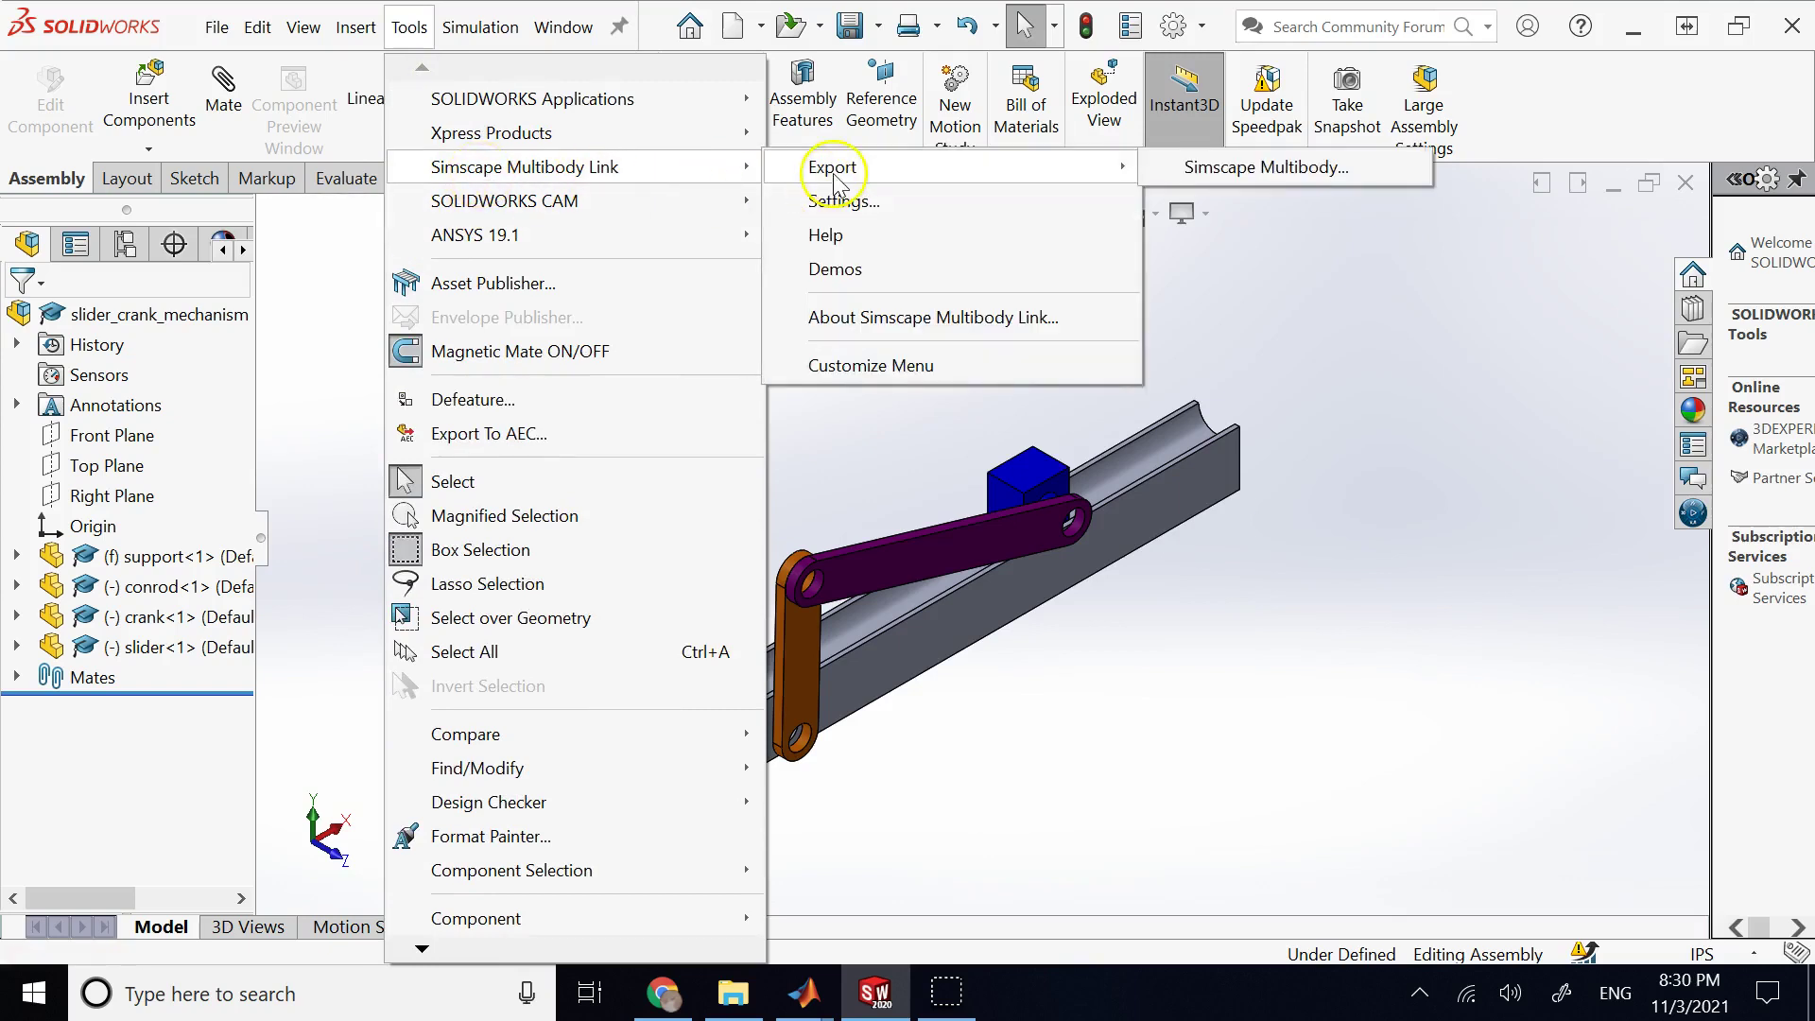
pyautogui.click(1170, 170)
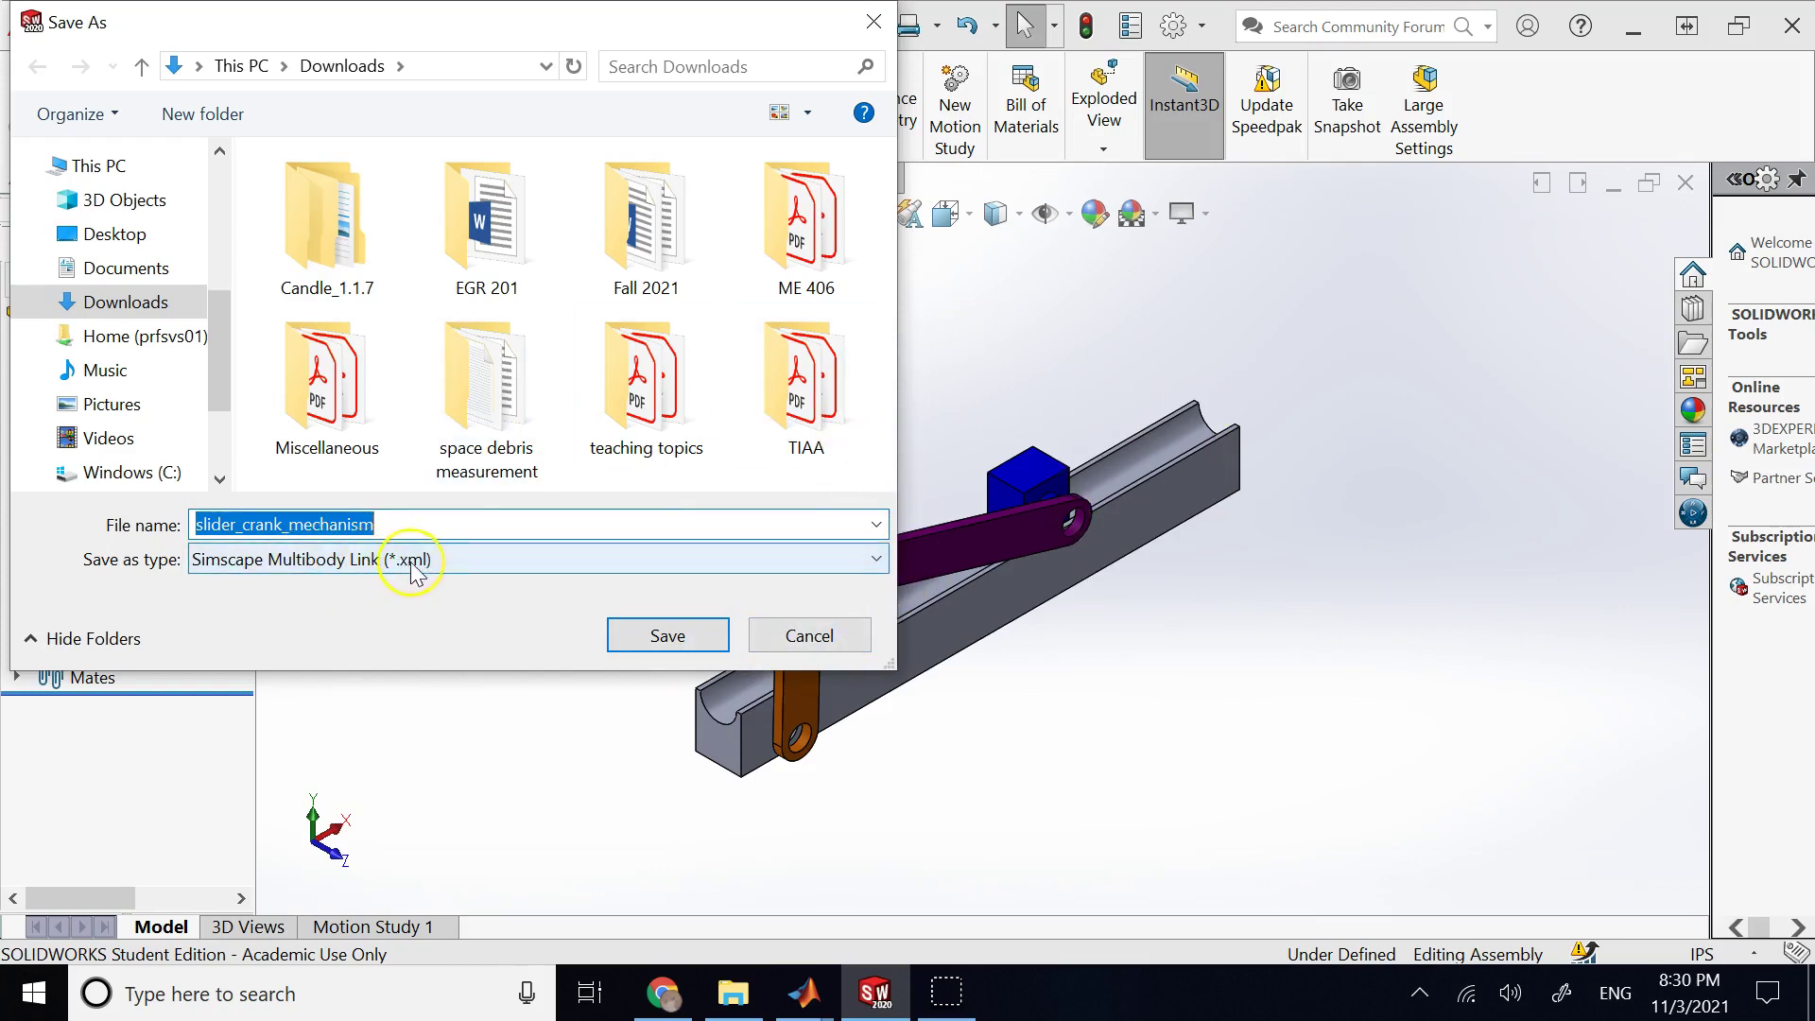
pyautogui.click(663, 631)
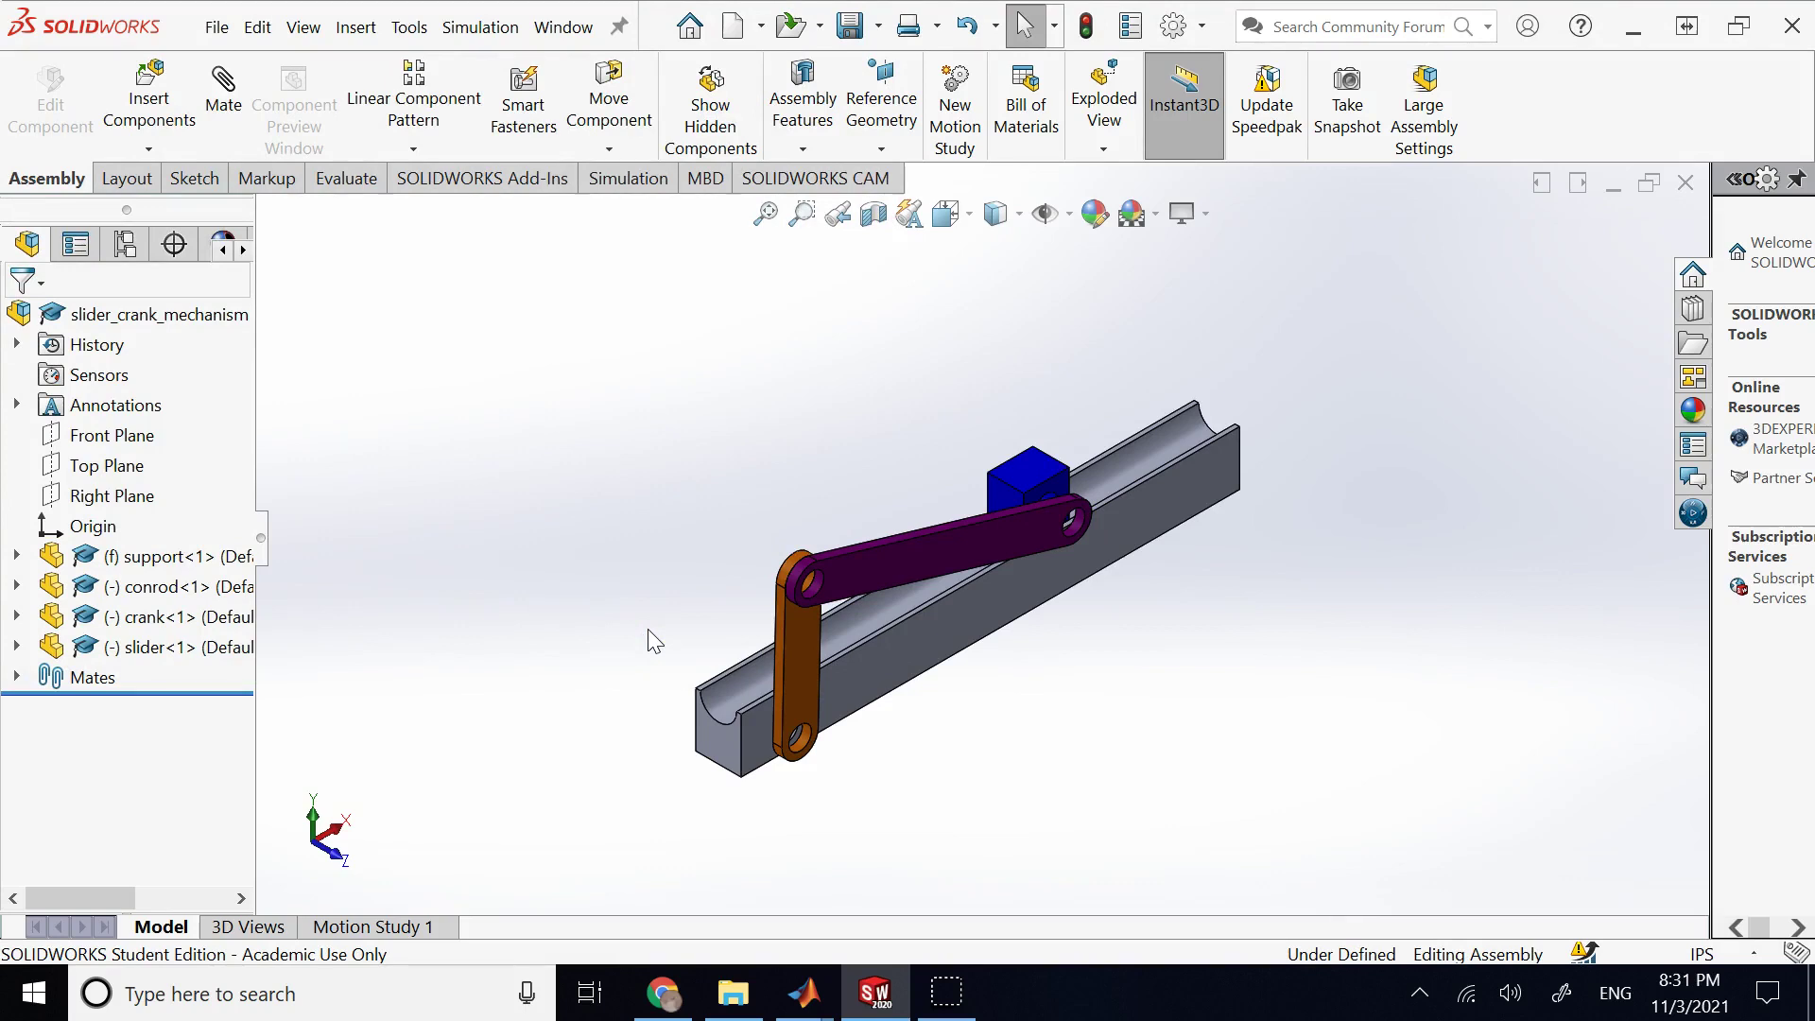
# - Switch to the Downloads folder in File Explorer and inspect the properties of the exported slider_crank_mechanism file for its file type
pyautogui.hotkey('alt', 'Tab')
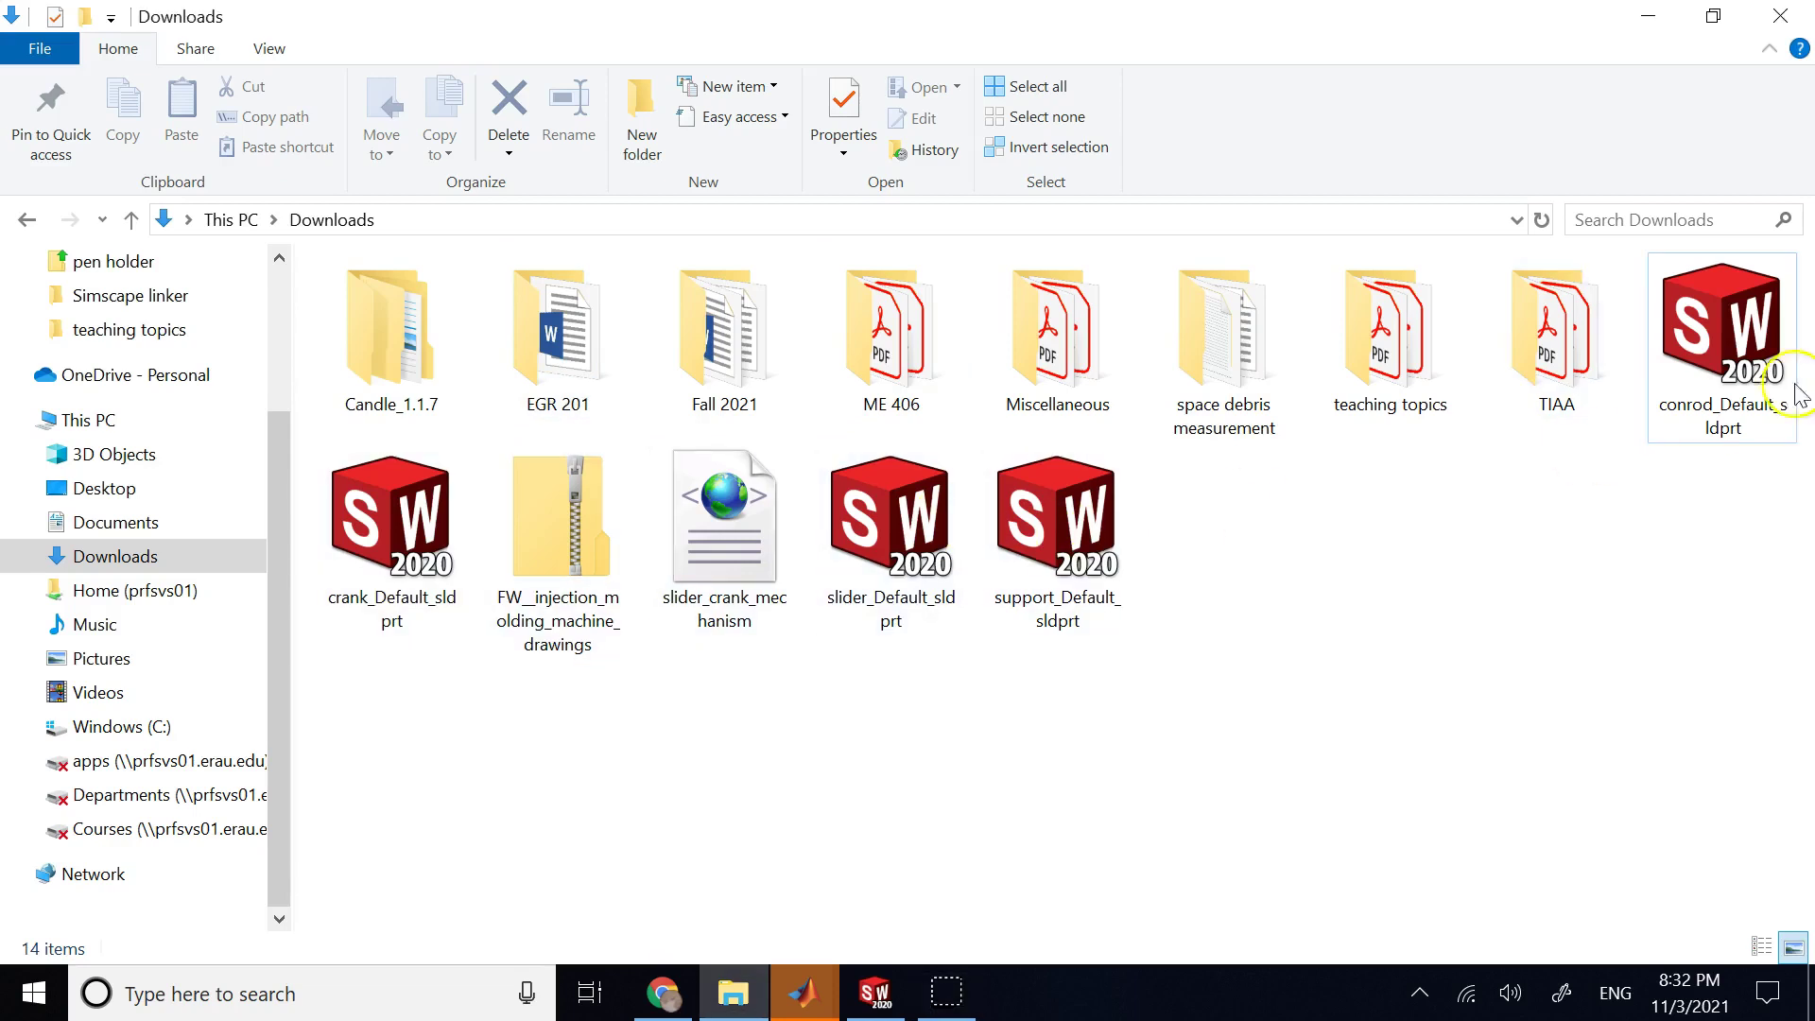
pyautogui.click(700, 560)
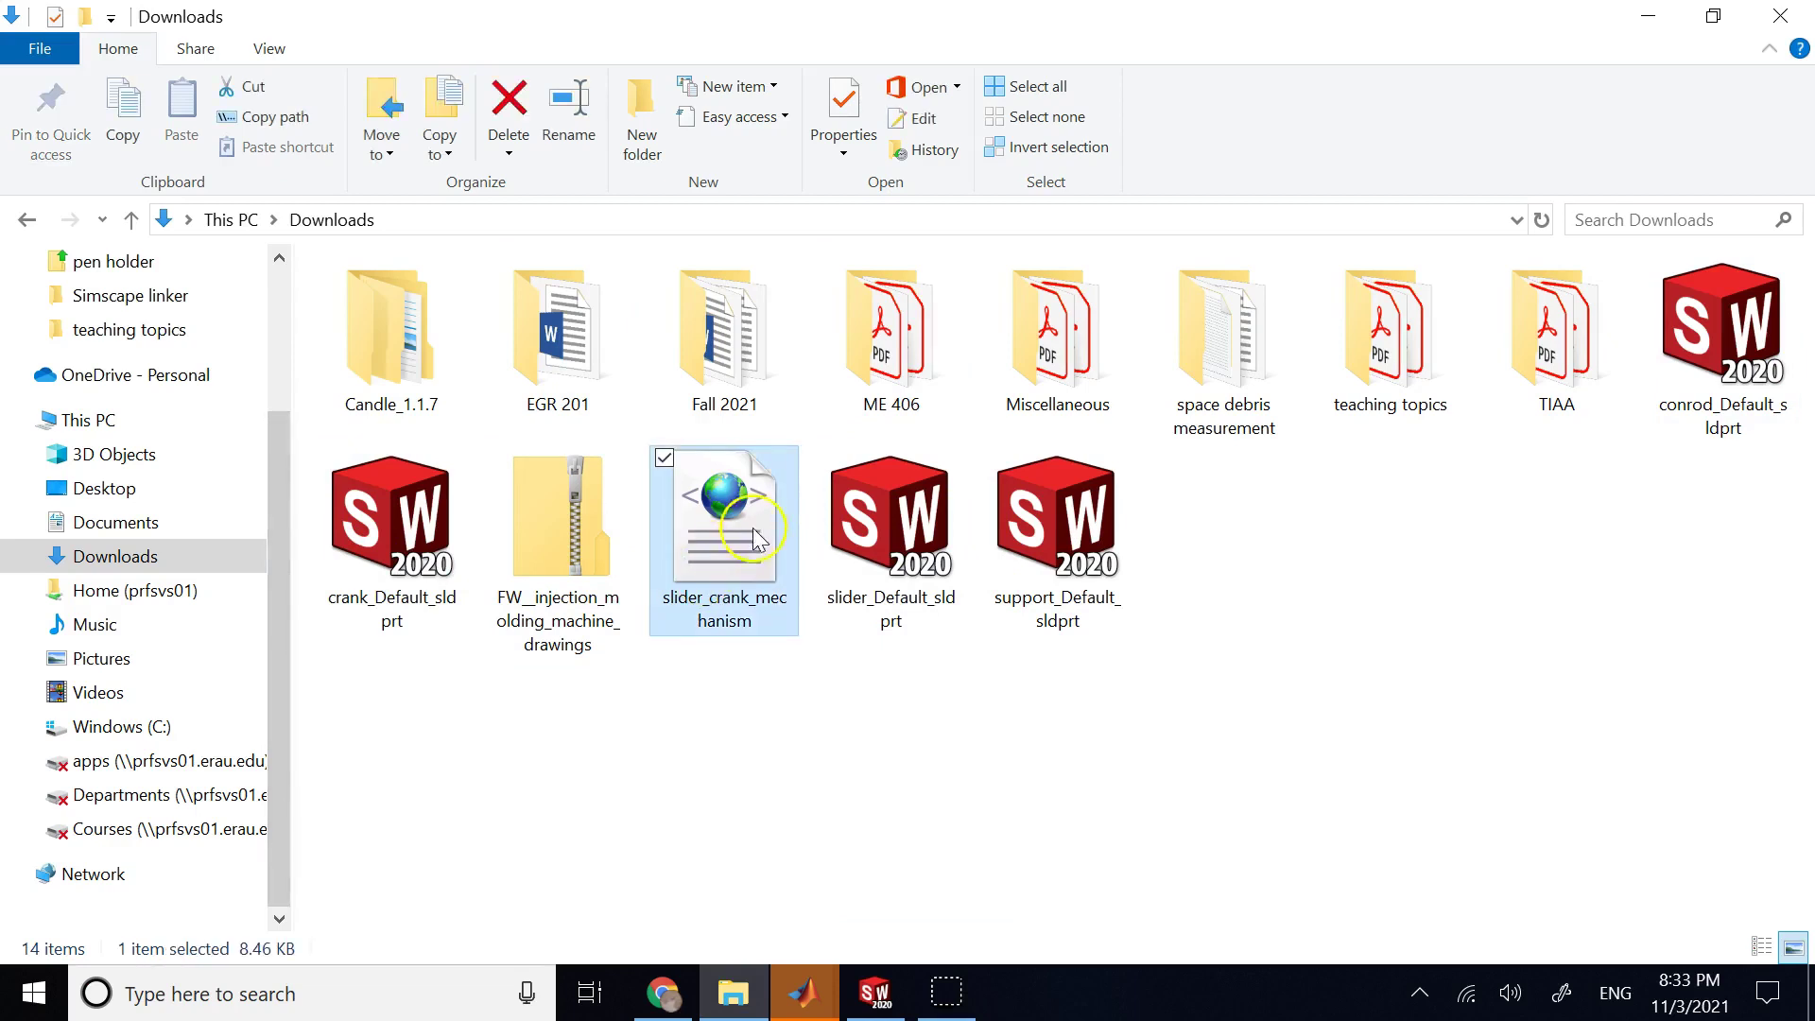
pyautogui.rightClick(738, 563)
pyautogui.click(499, 939)
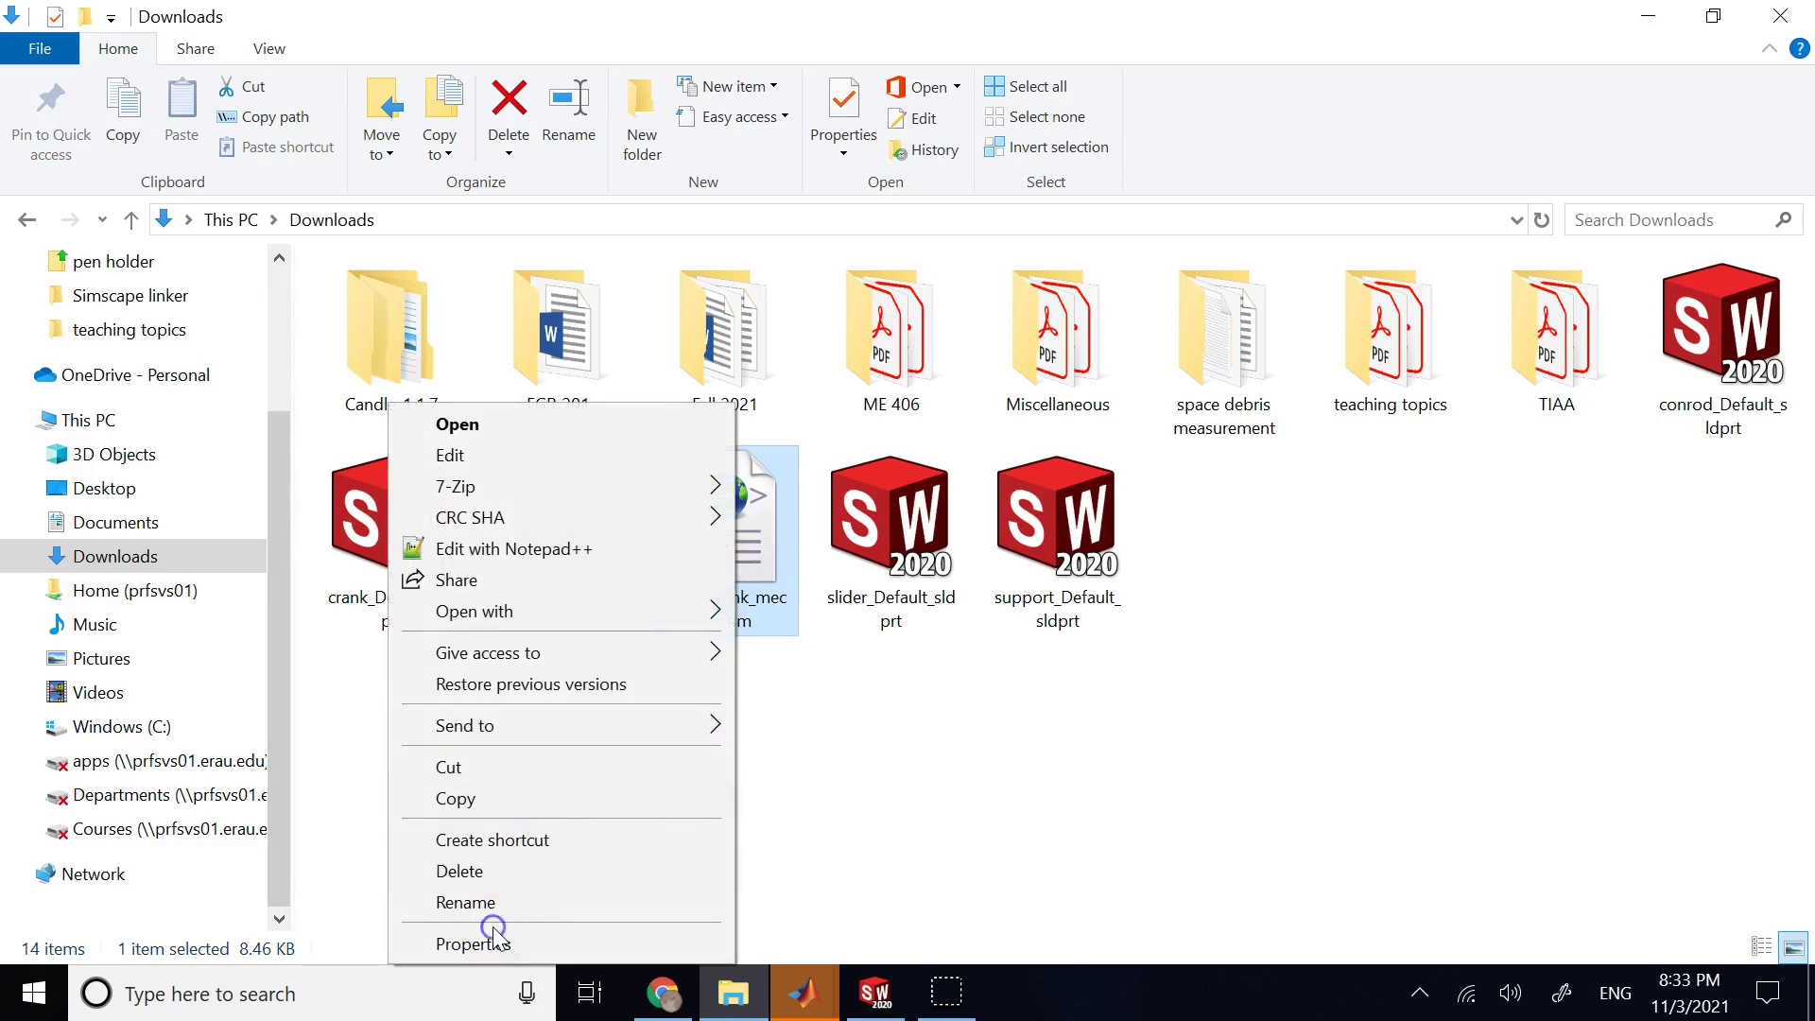
pyautogui.click(1018, 408)
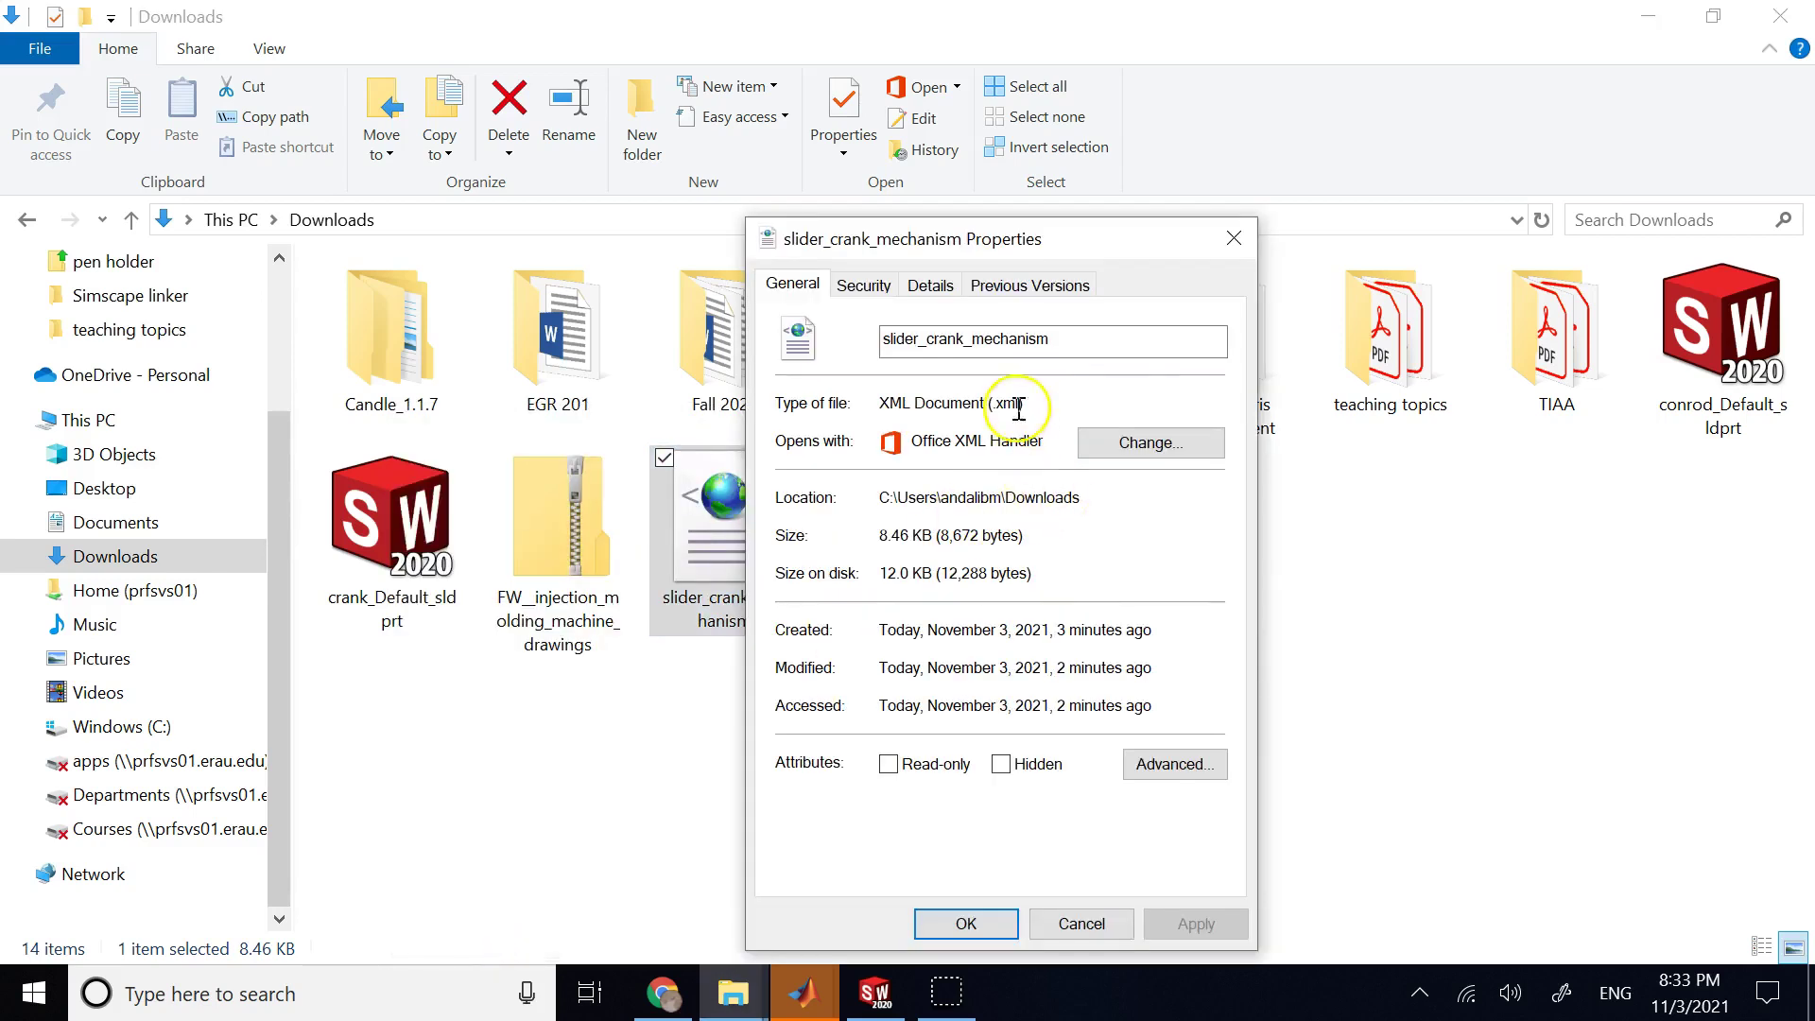
pyautogui.click(1233, 239)
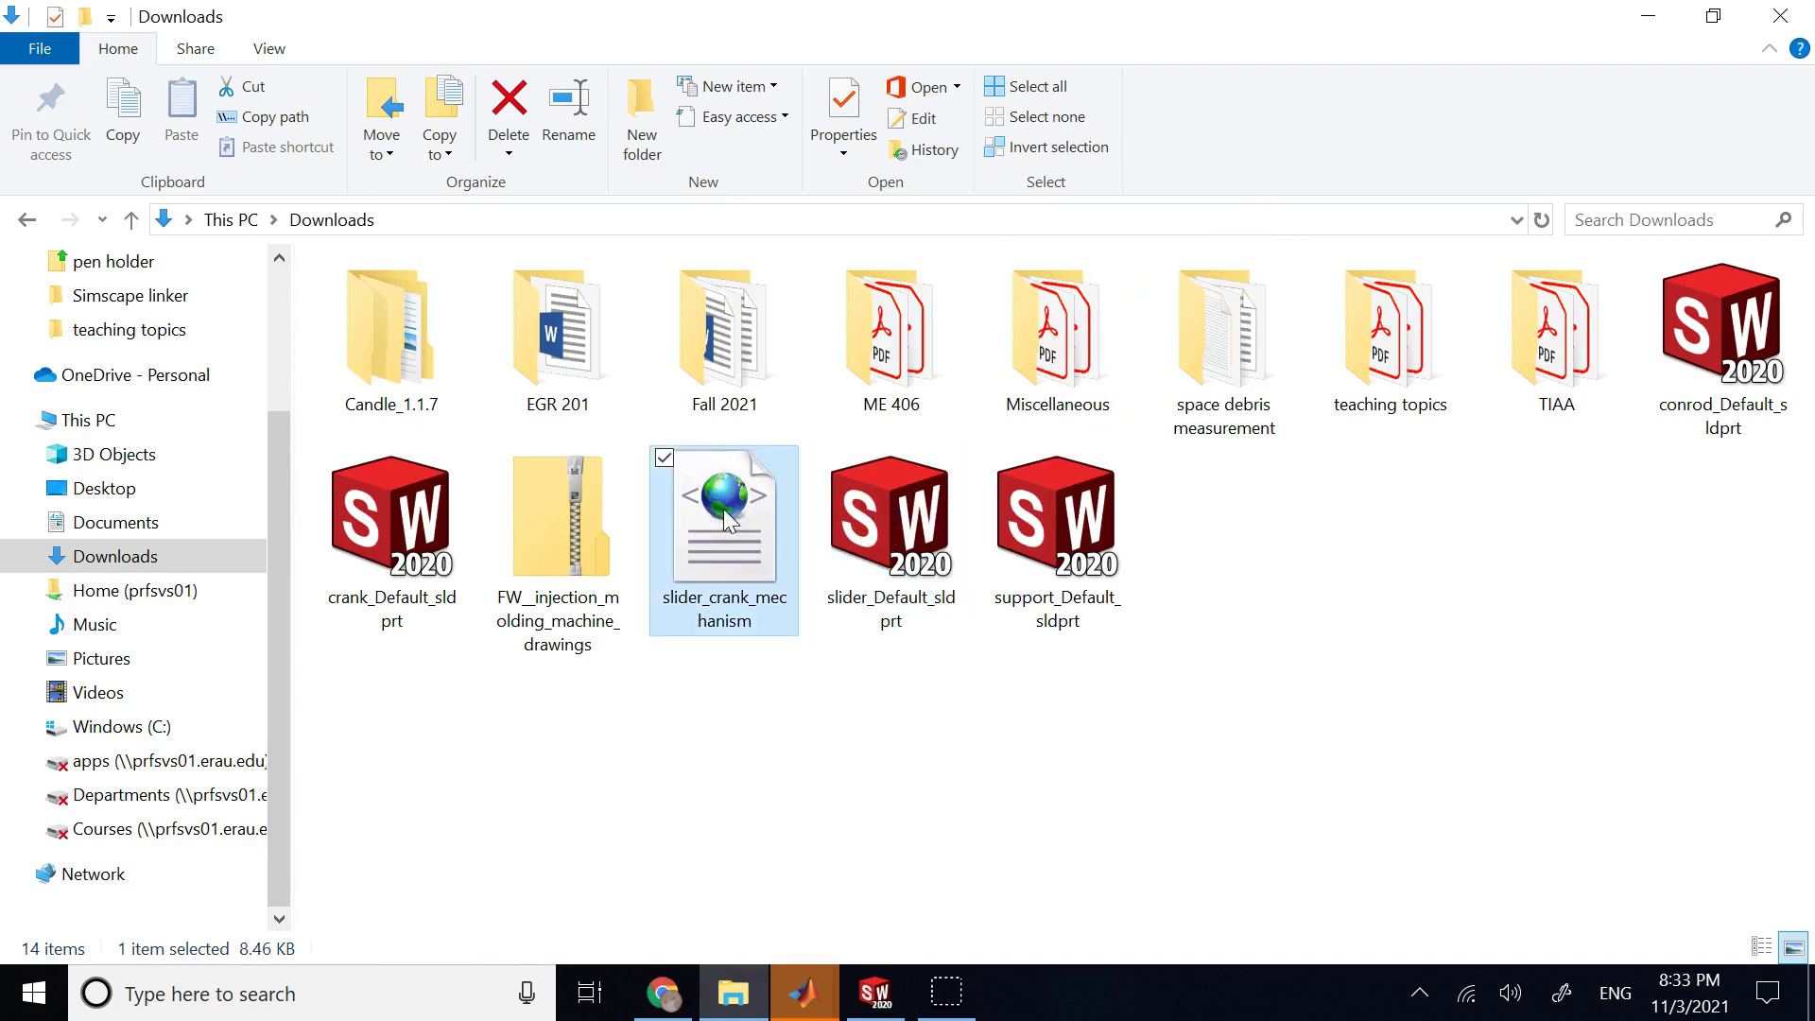
pyautogui.press('F2')
pyautogui.click(830, 696)
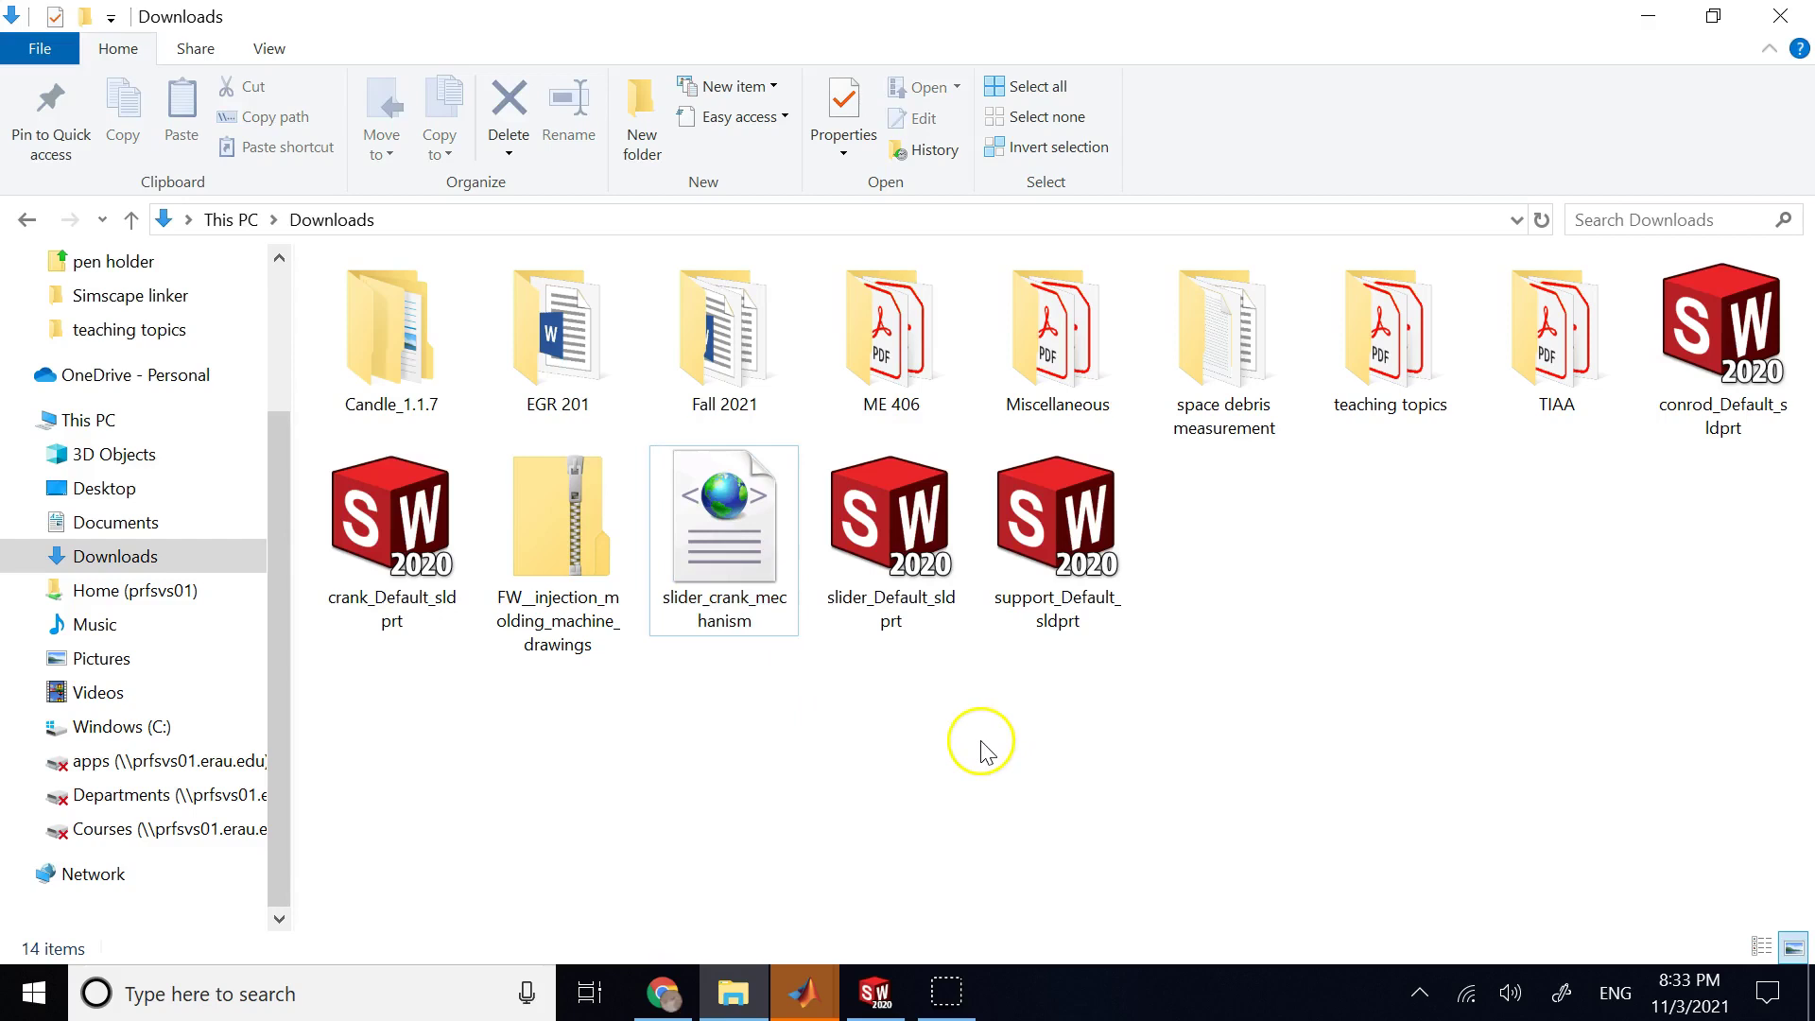
pyautogui.moveTo(803, 988)
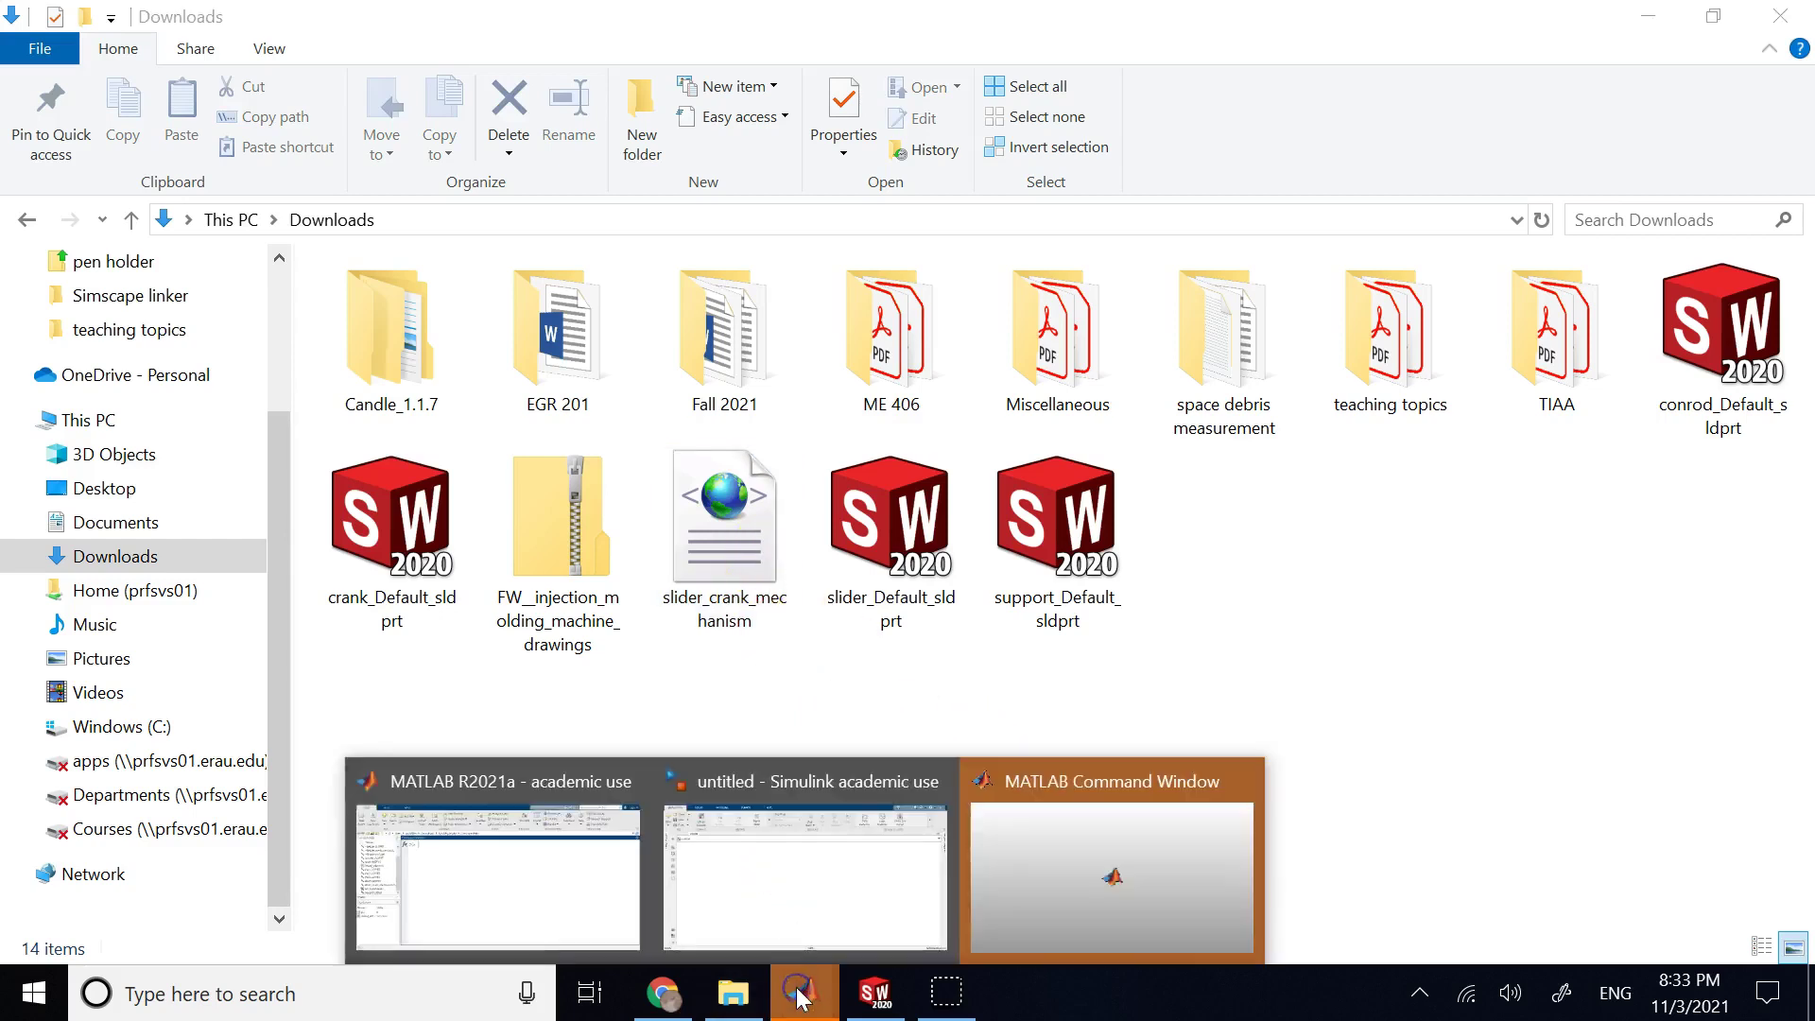
pyautogui.click(830, 885)
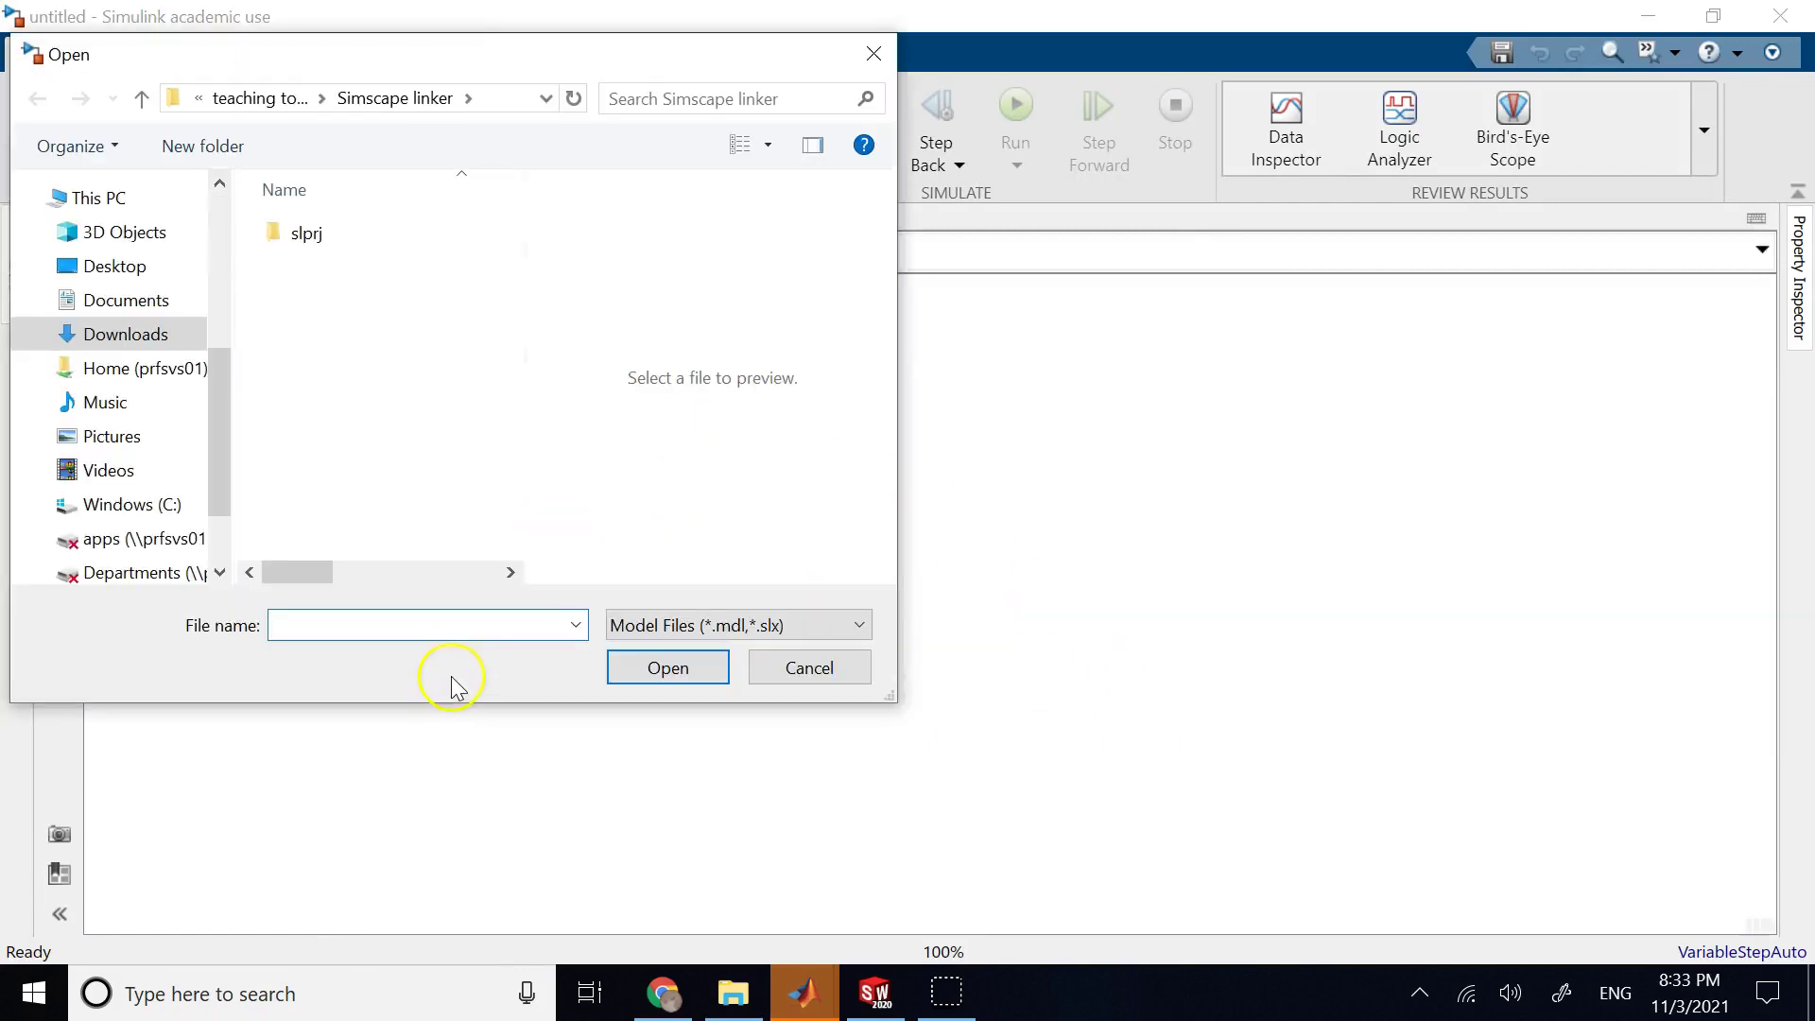
pyautogui.click(128, 339)
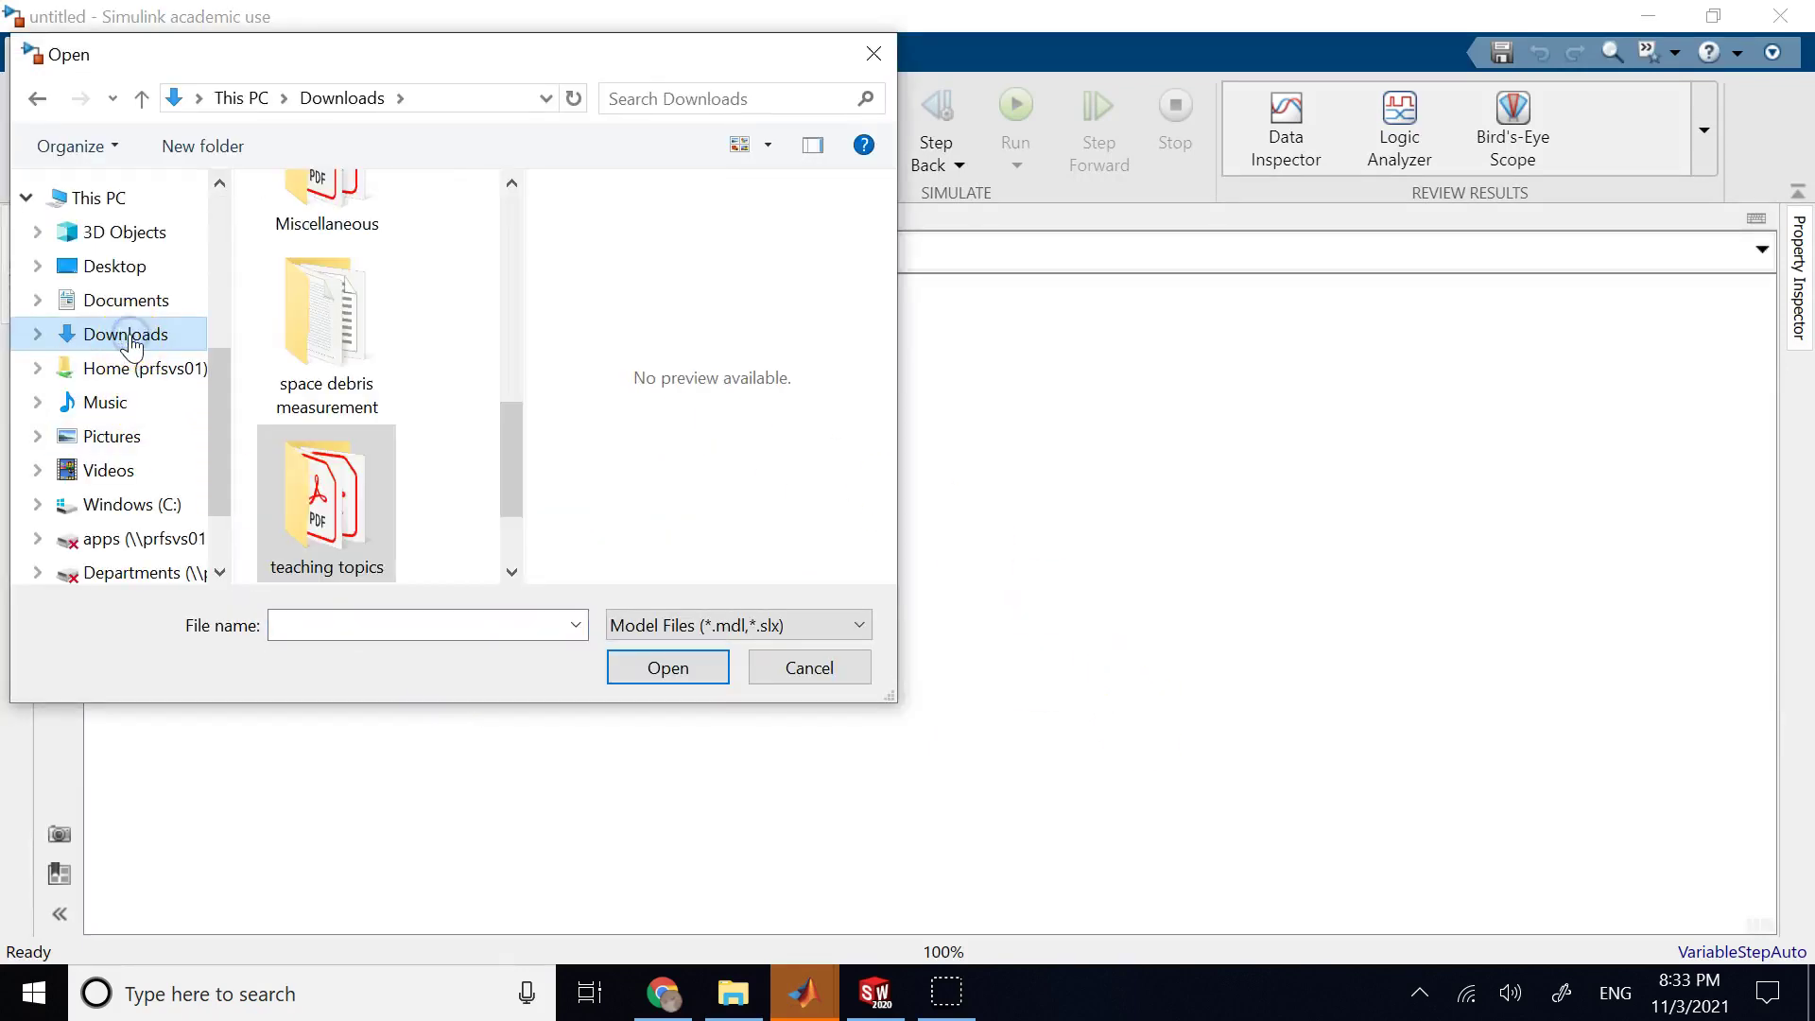
pyautogui.scroll(-1, 434, 450)
pyautogui.scroll(8, 443, 456)
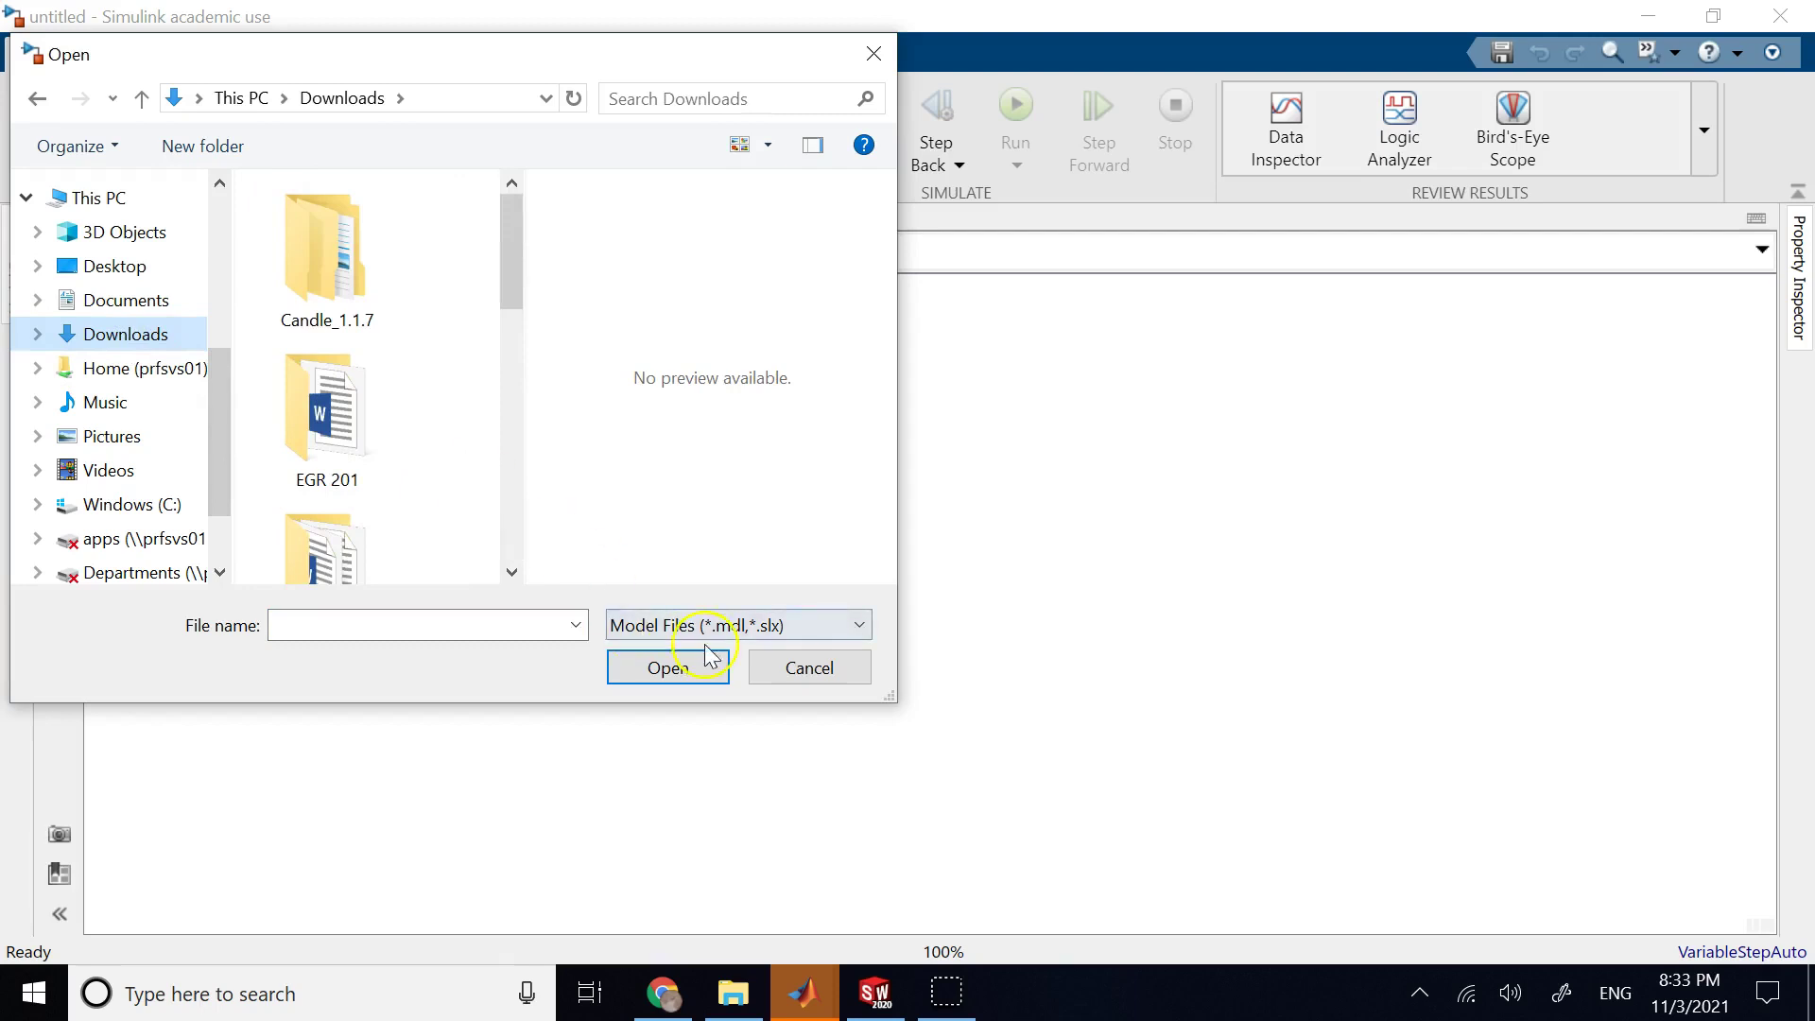
pyautogui.click(804, 666)
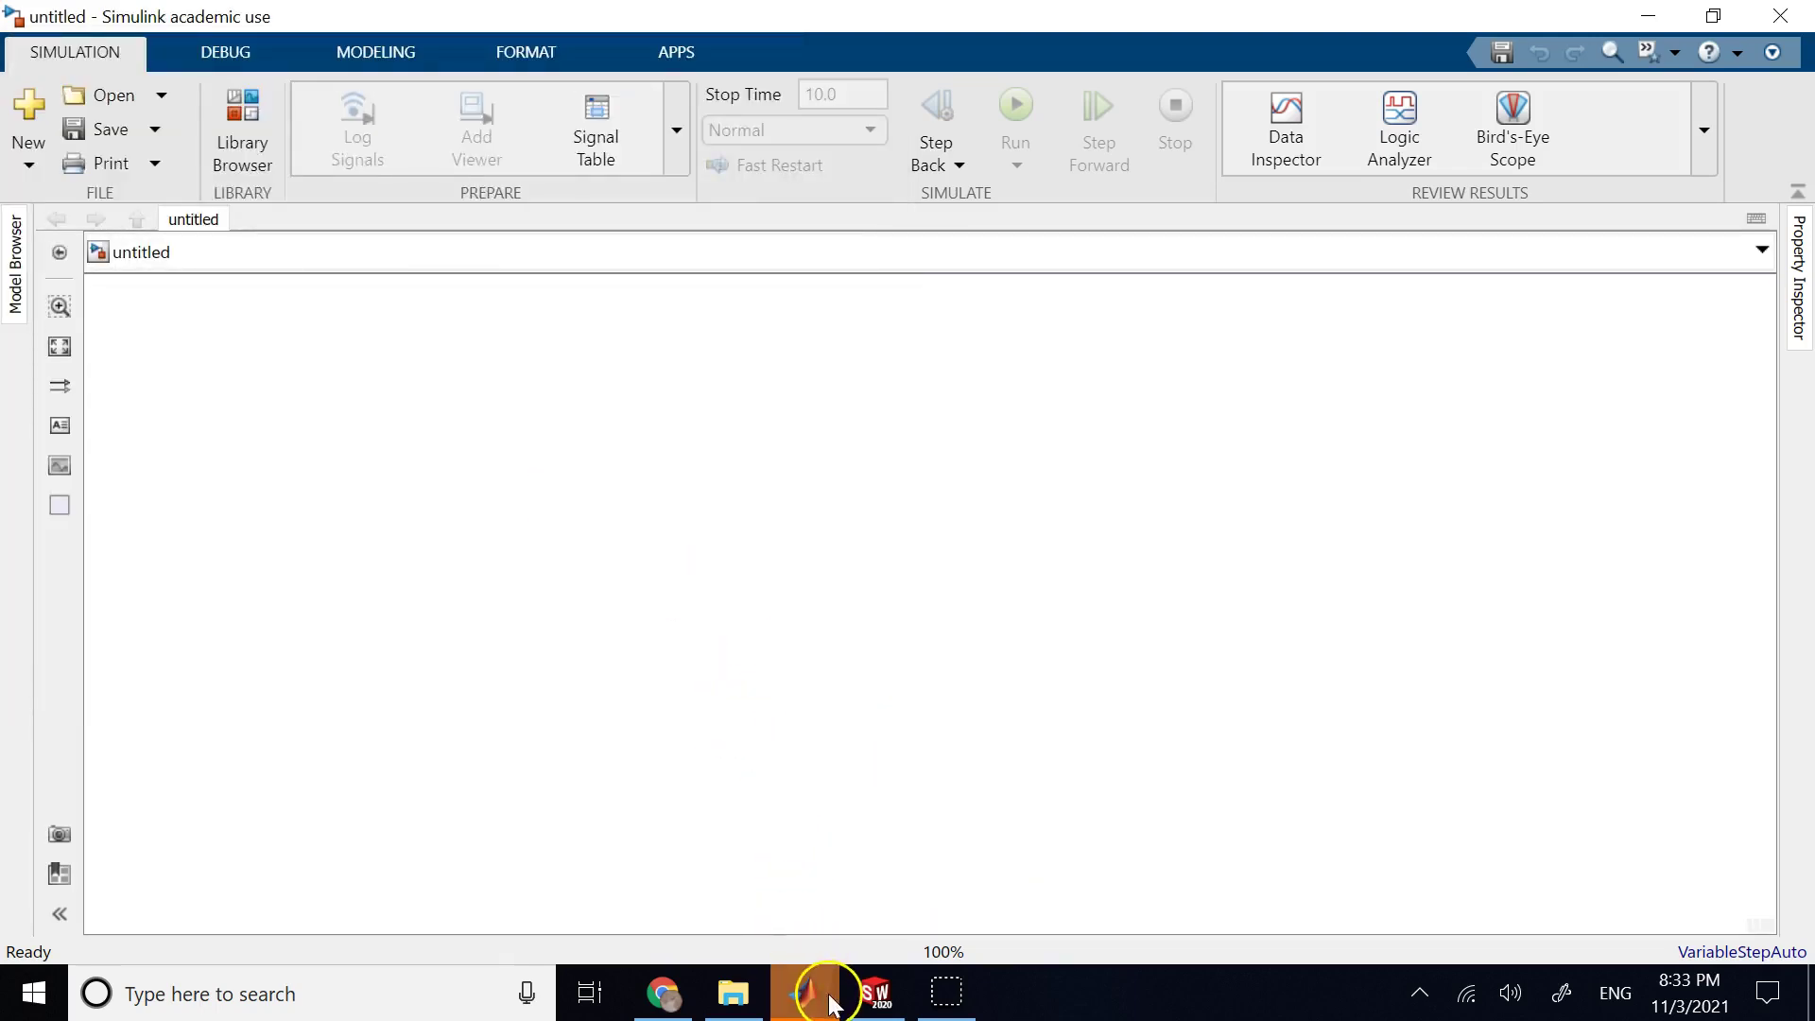
# - Switch to Chrome and look up how the smimport function imports CAD models in the Simscape Multibody documentation
pyautogui.click(663, 992)
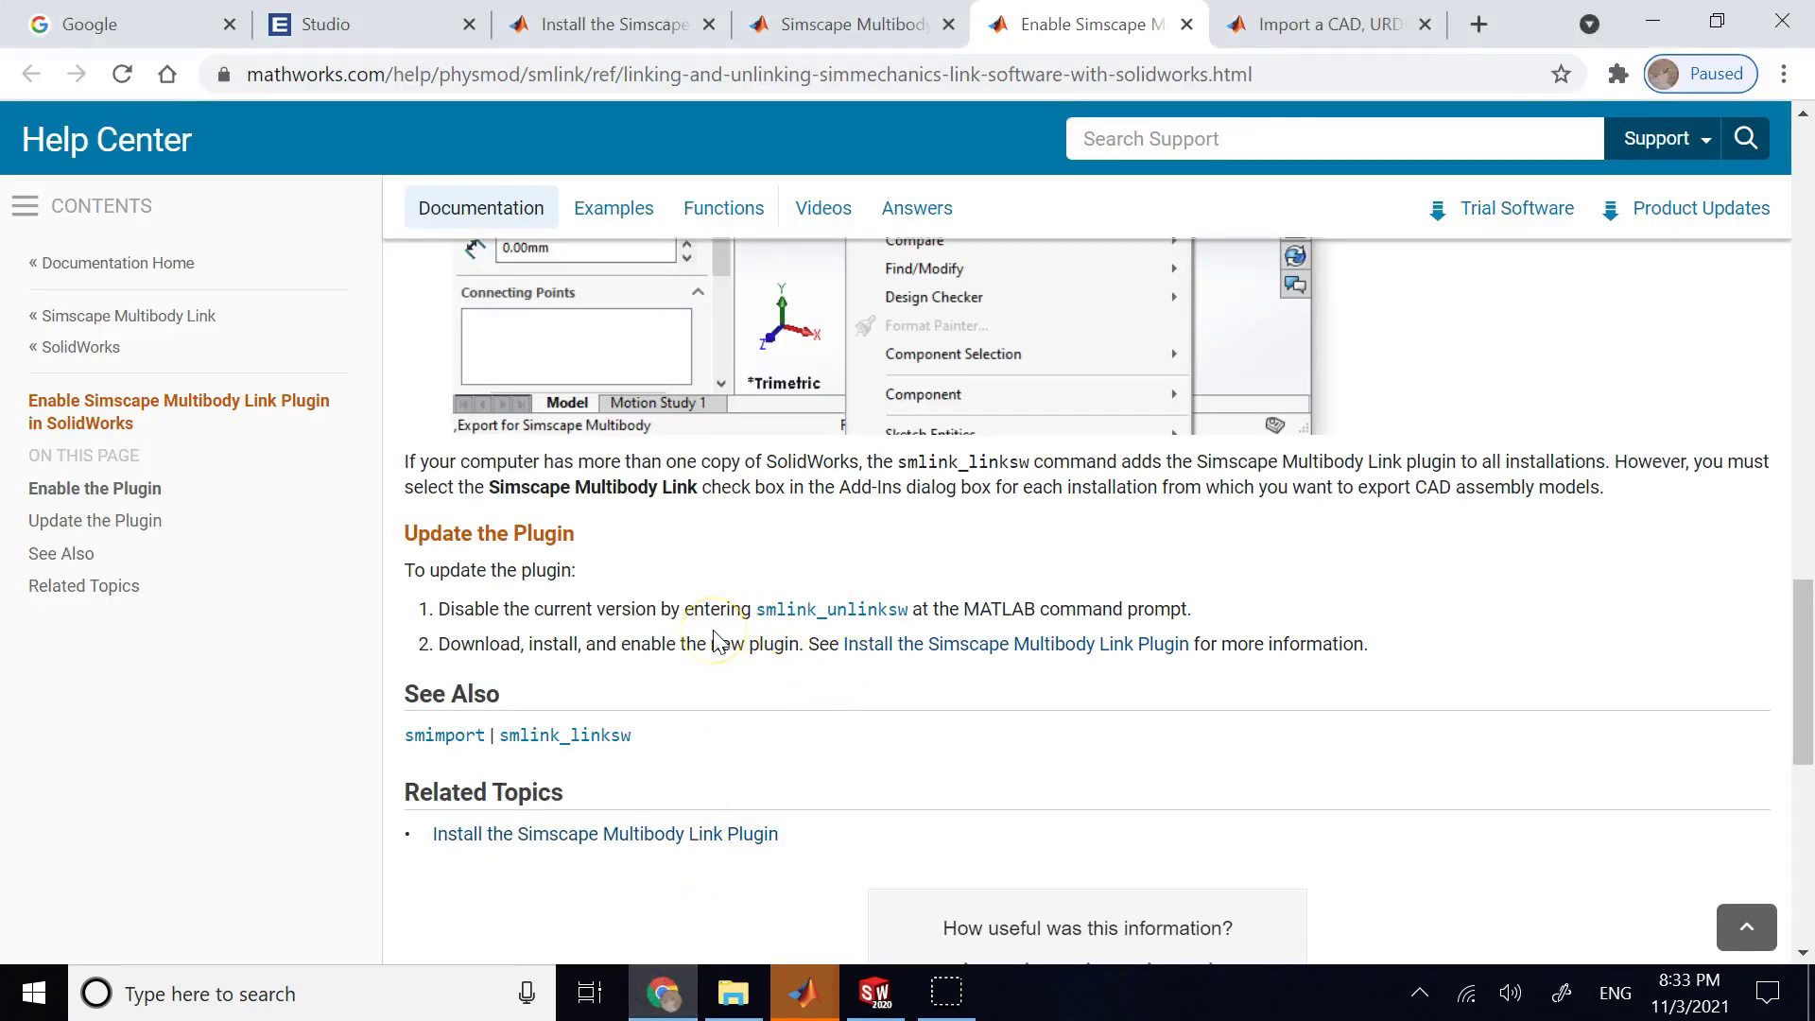
pyautogui.click(667, 43)
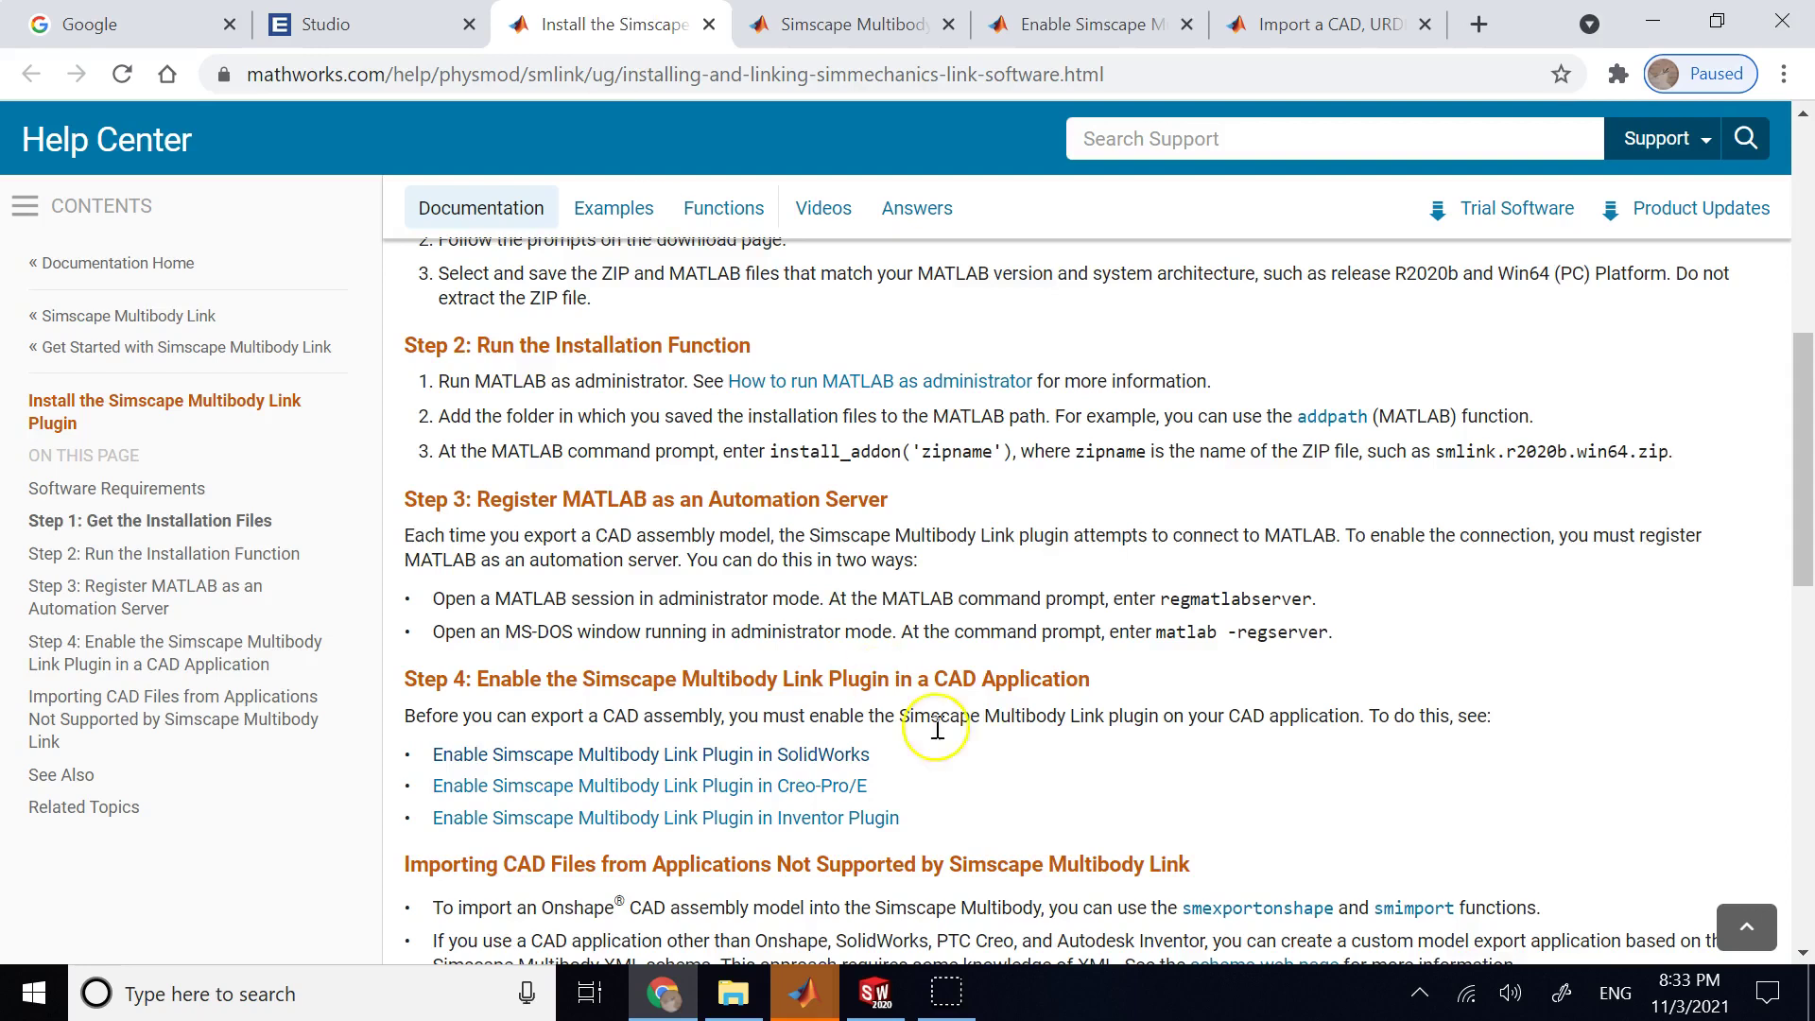
pyautogui.scroll(-6, 983, 747)
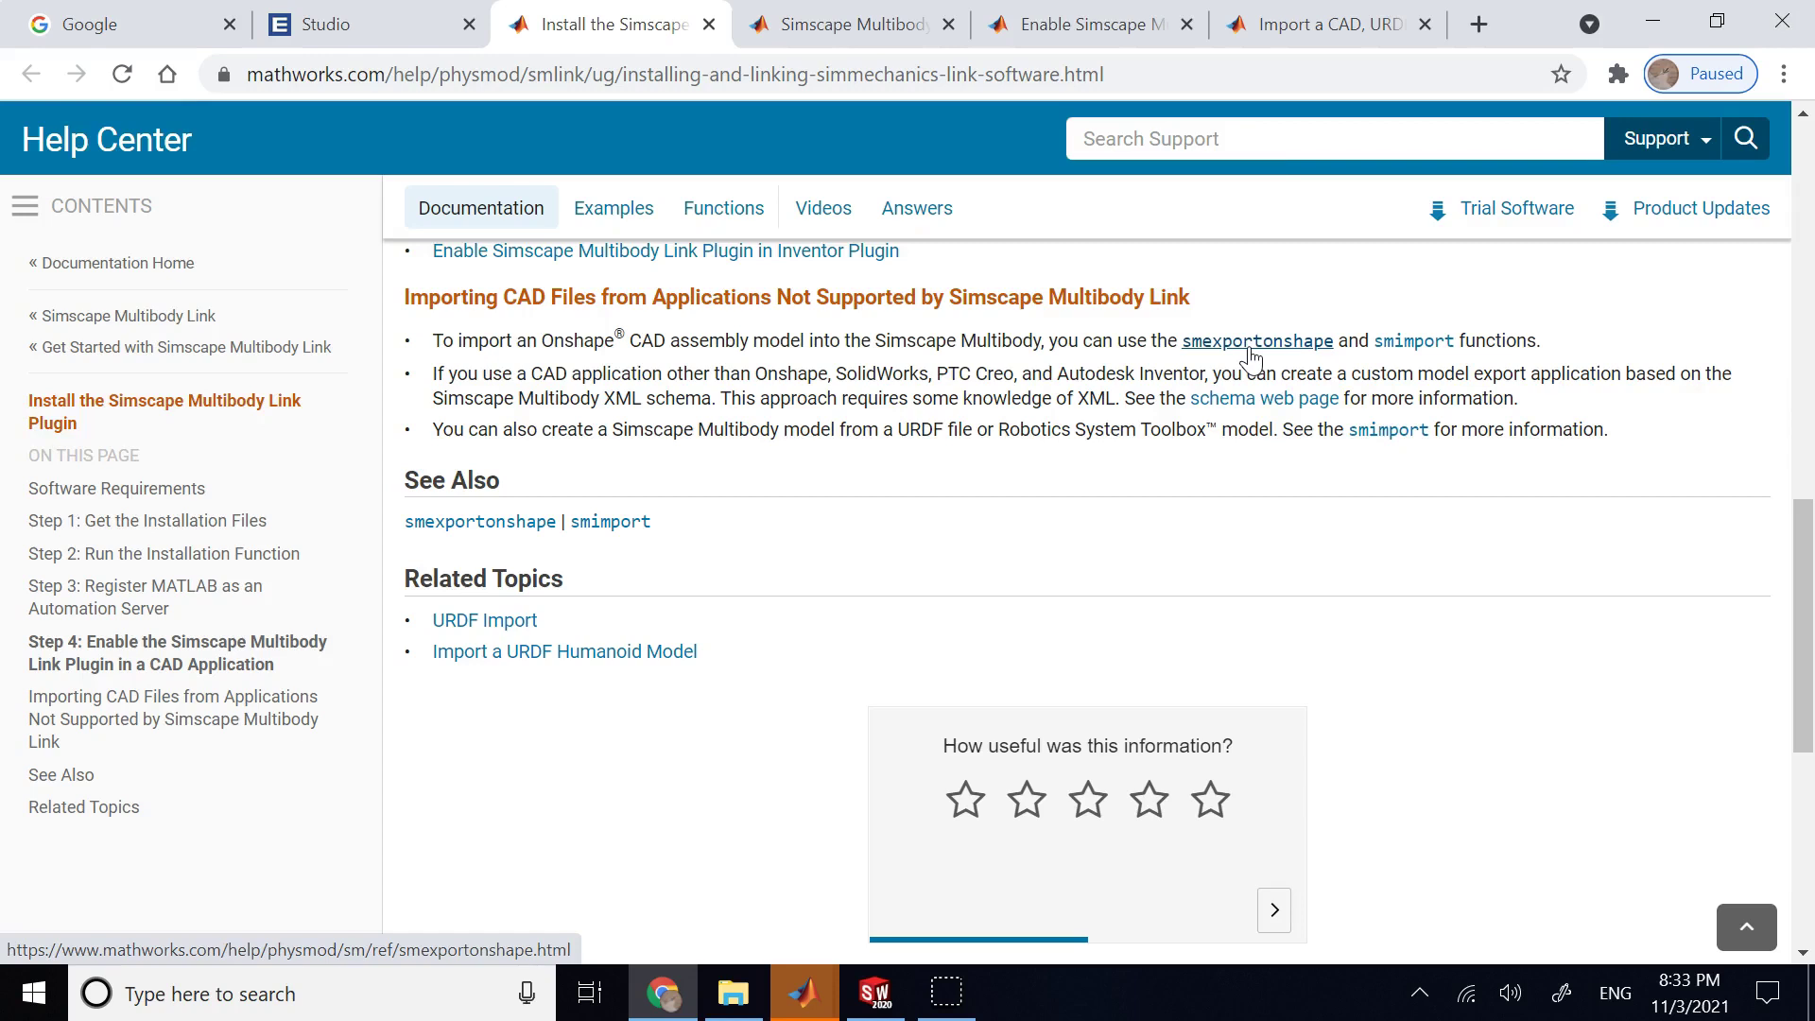
pyautogui.click(1412, 352)
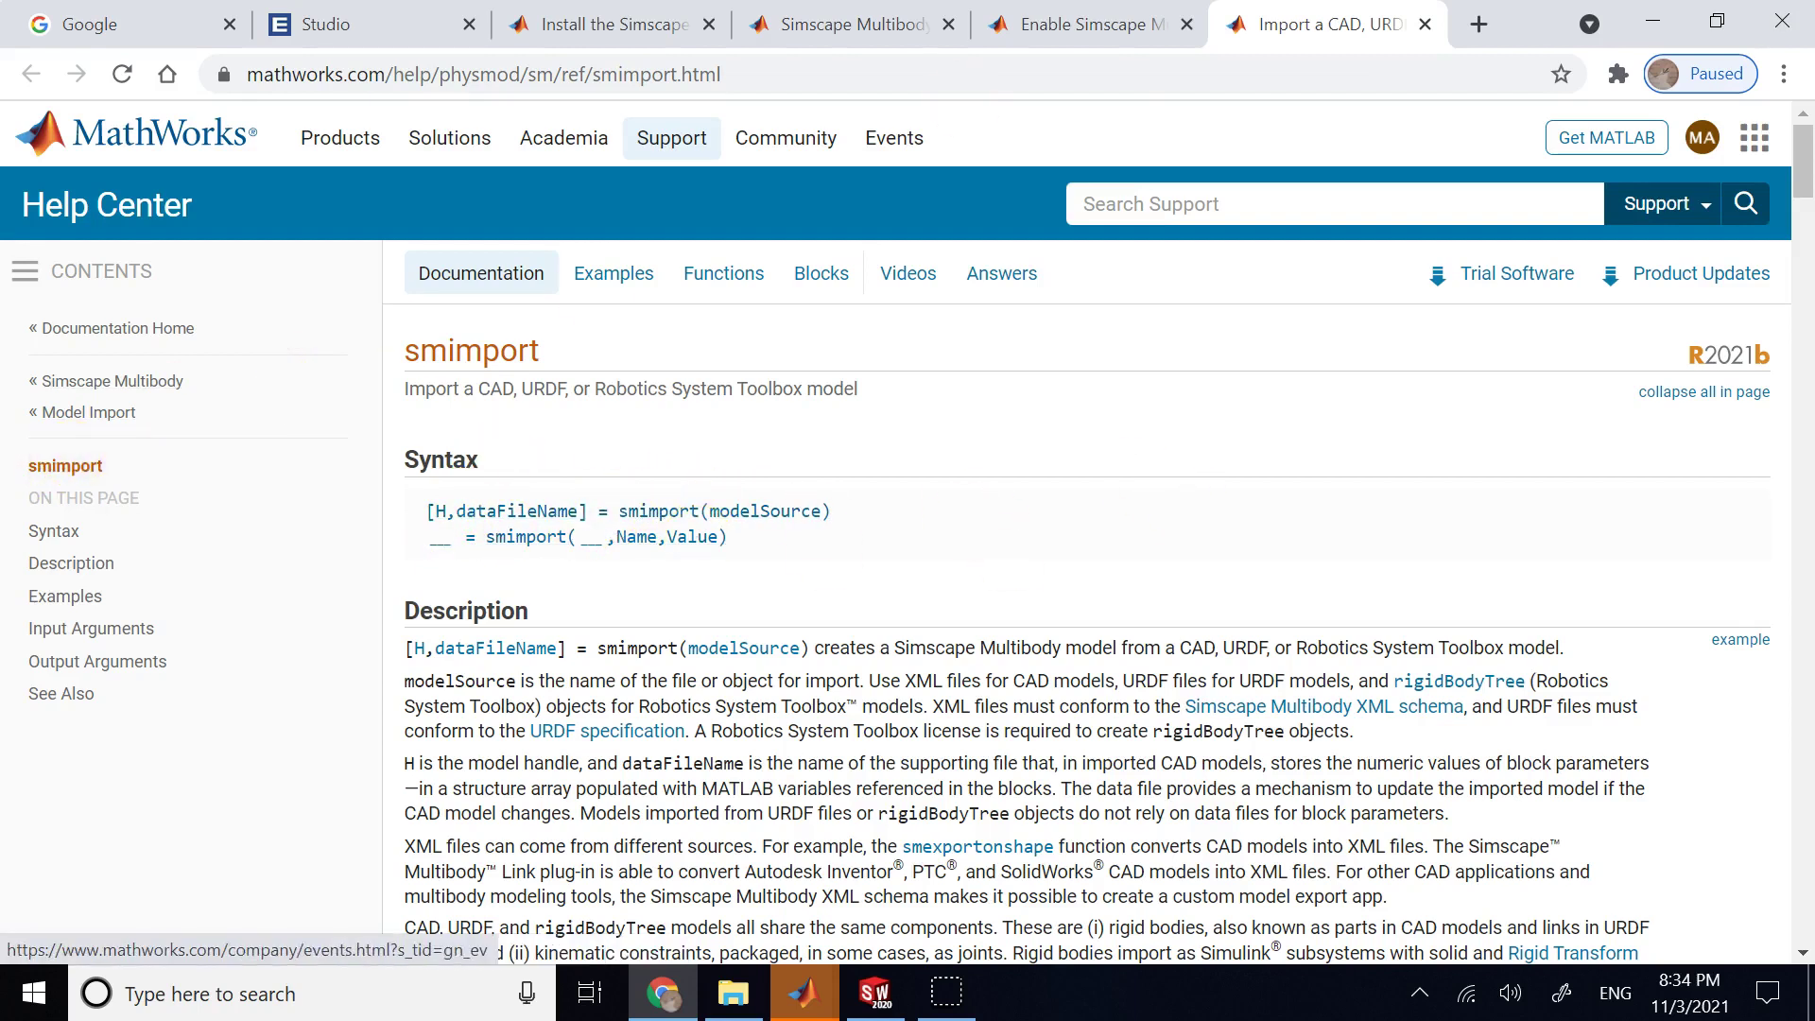
pyautogui.click(1087, 24)
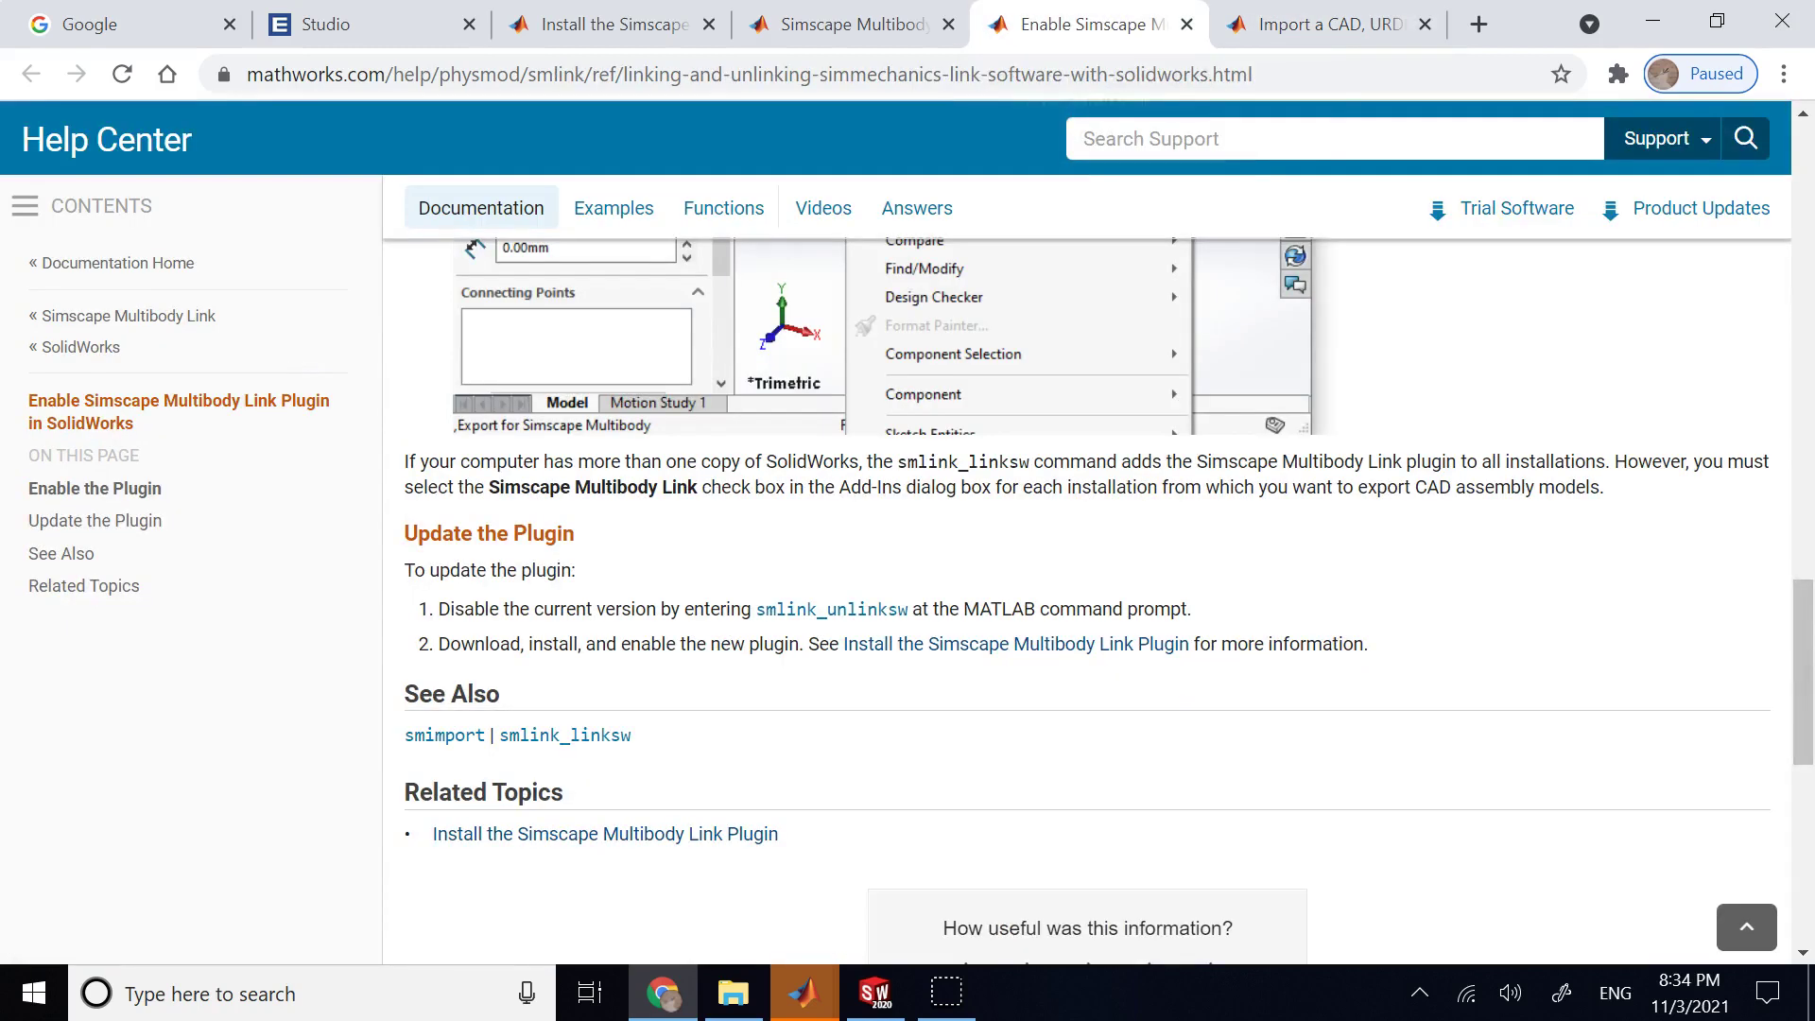
# - Close the empty untitled Simulink model and switch to the main MATLAB R2021a window
pyautogui.click(798, 988)
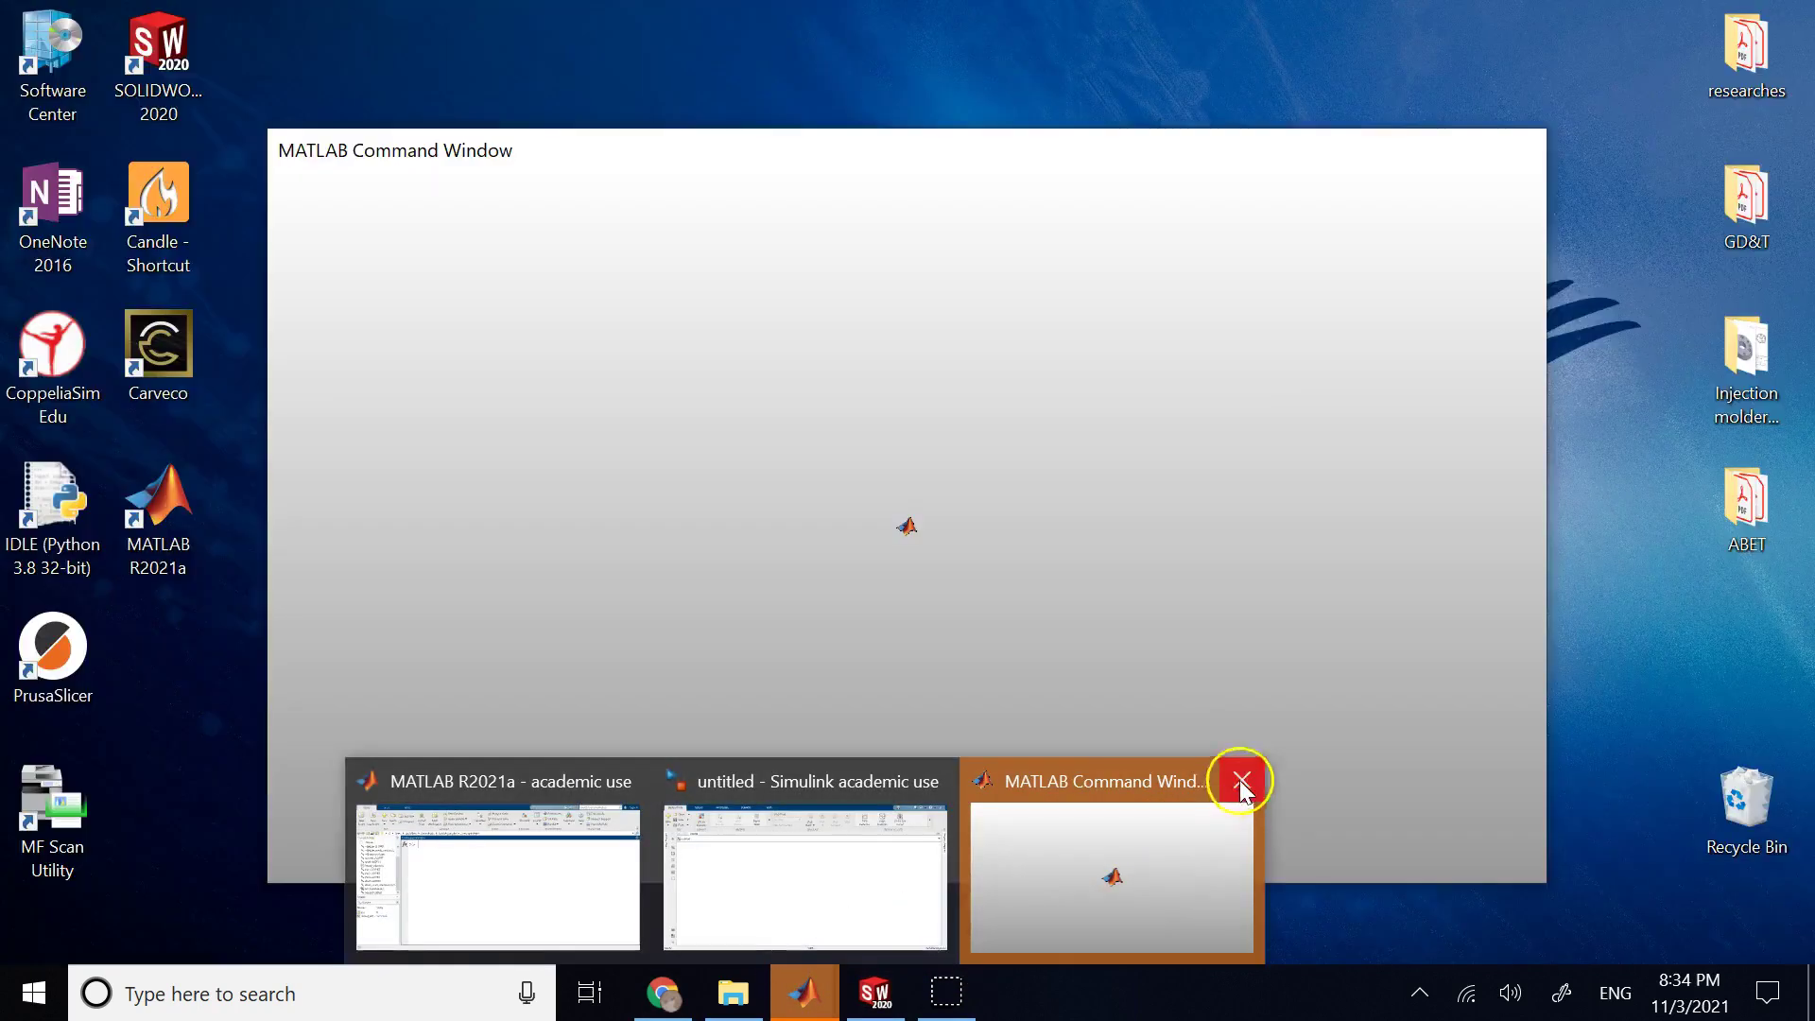
pyautogui.moveTo(1239, 779)
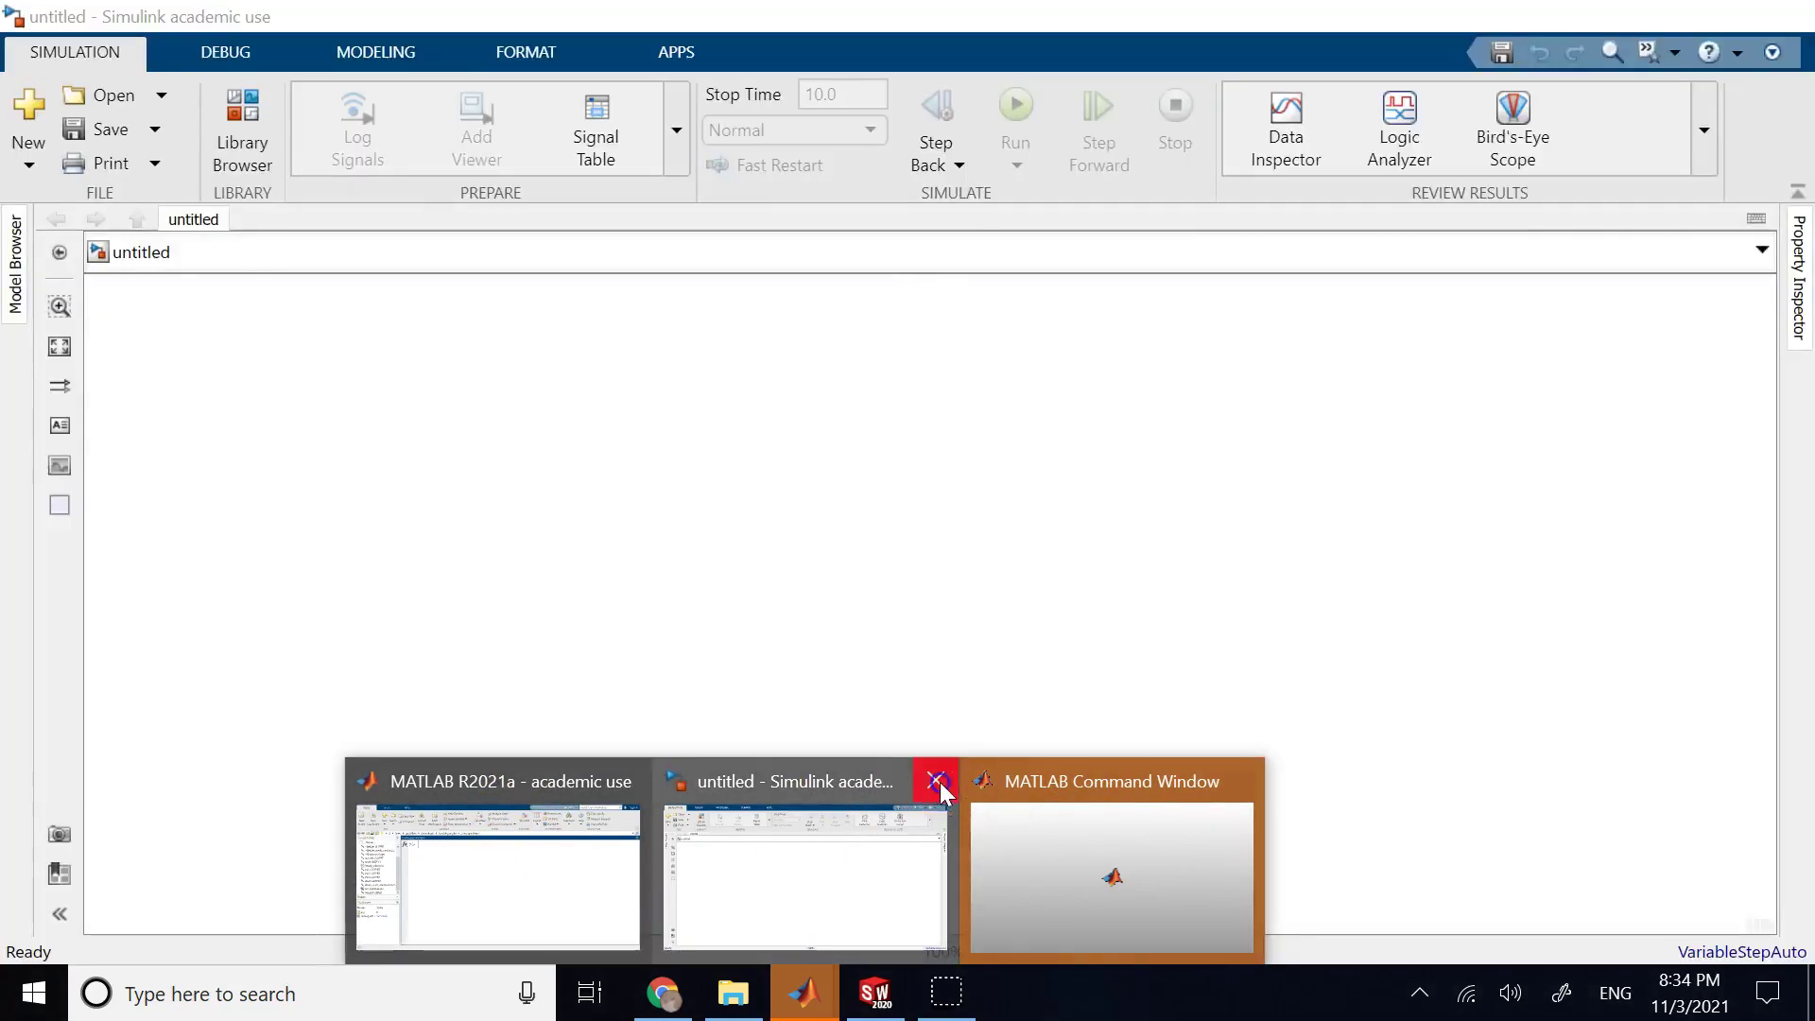
pyautogui.click(938, 783)
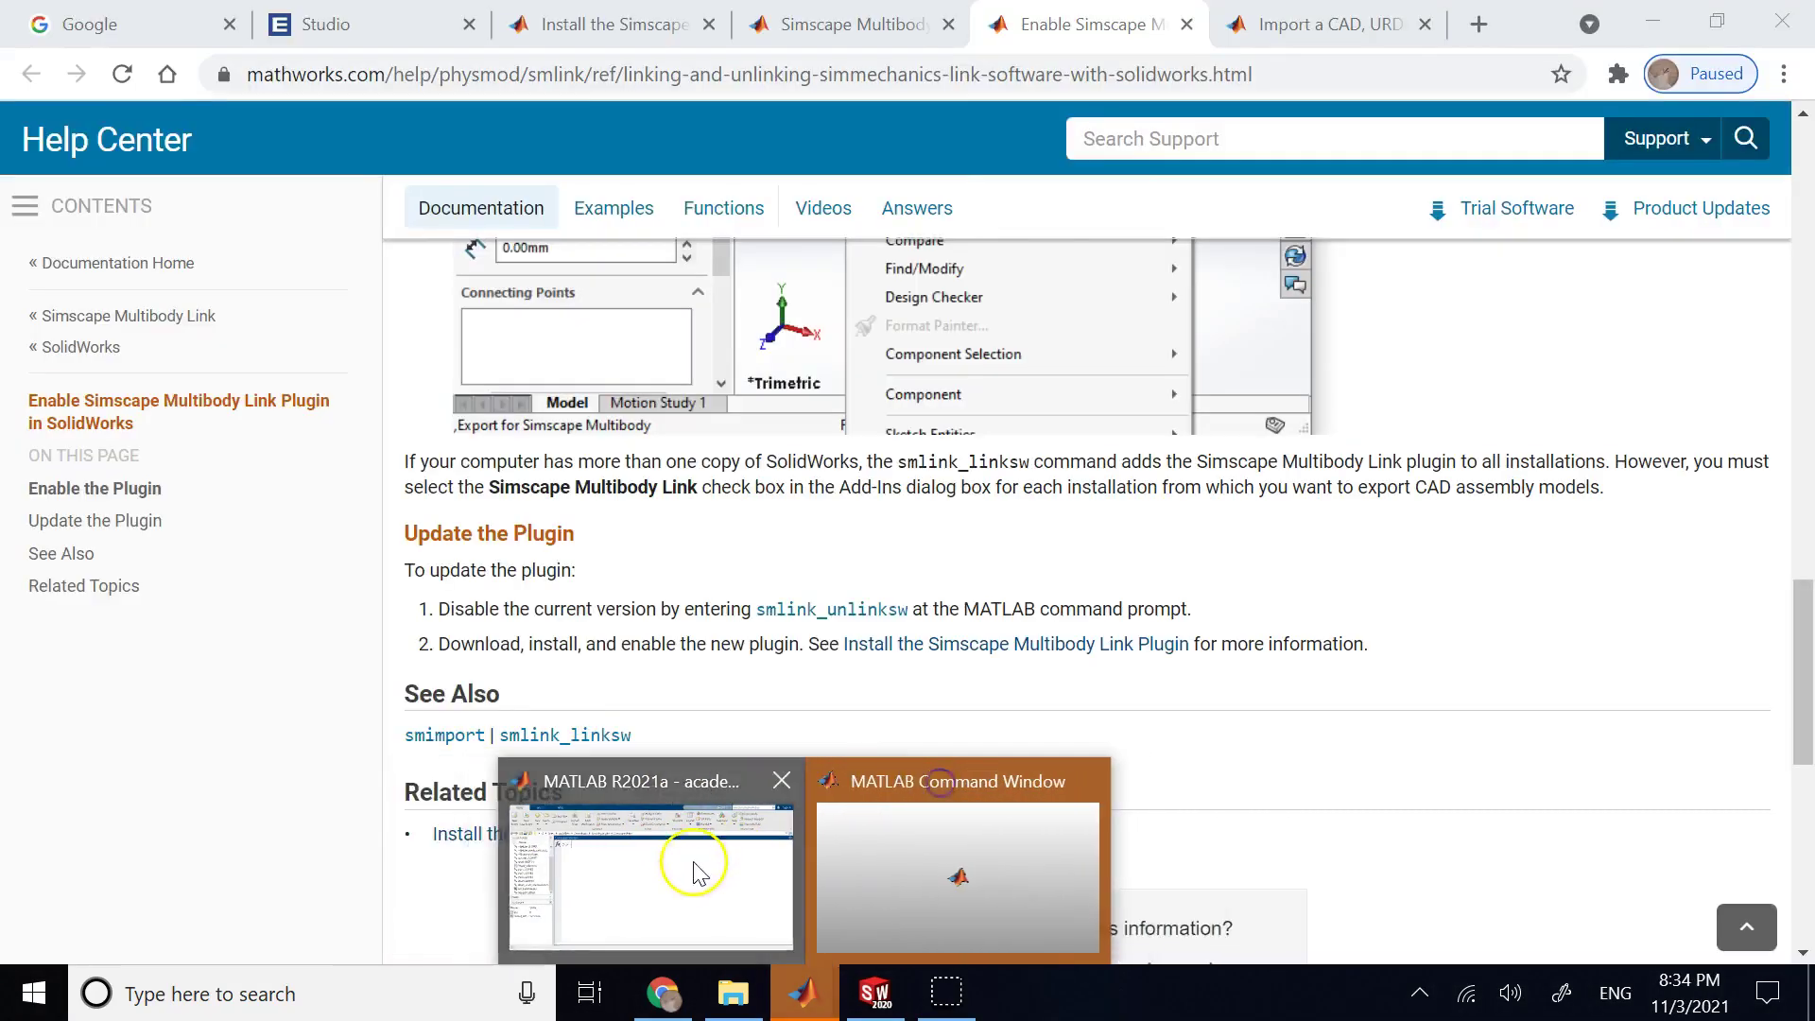
pyautogui.click(697, 864)
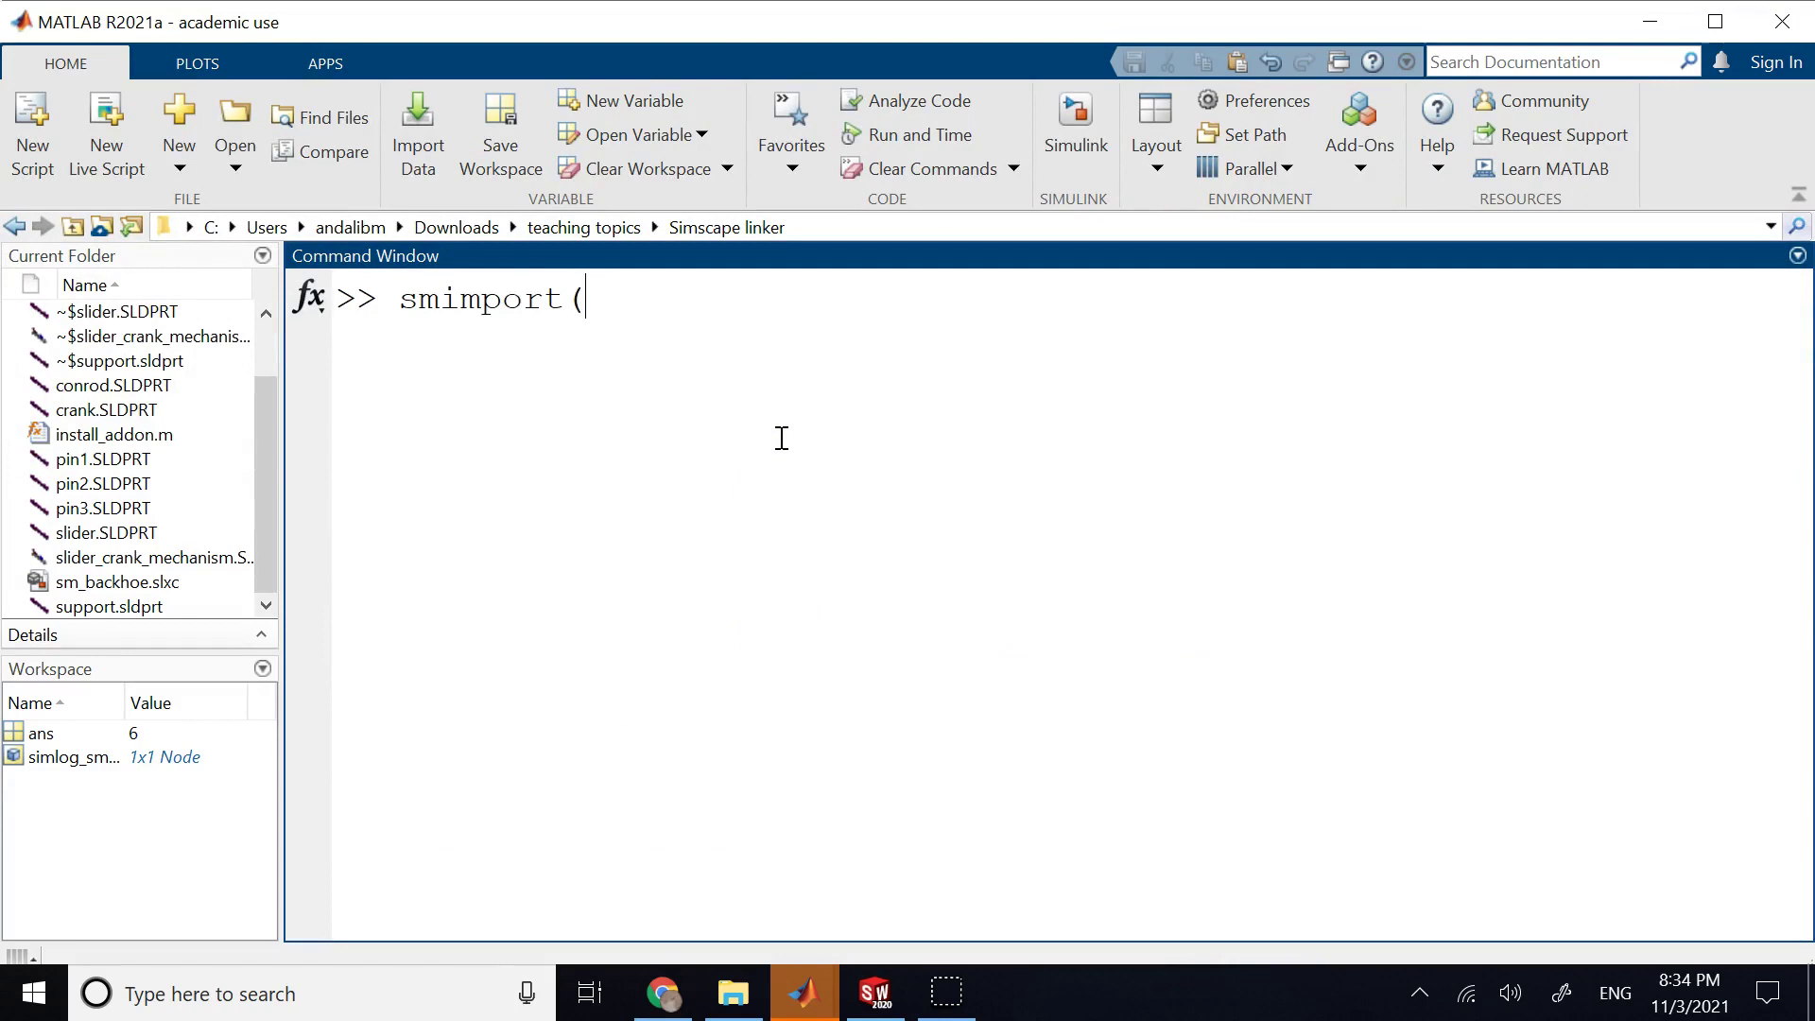
# - Import the exported assembly by running smimport('slider_crank_mechanism.xml') with Downloads as the current folder
pyautogui.write("'slider_crank_mechanism")
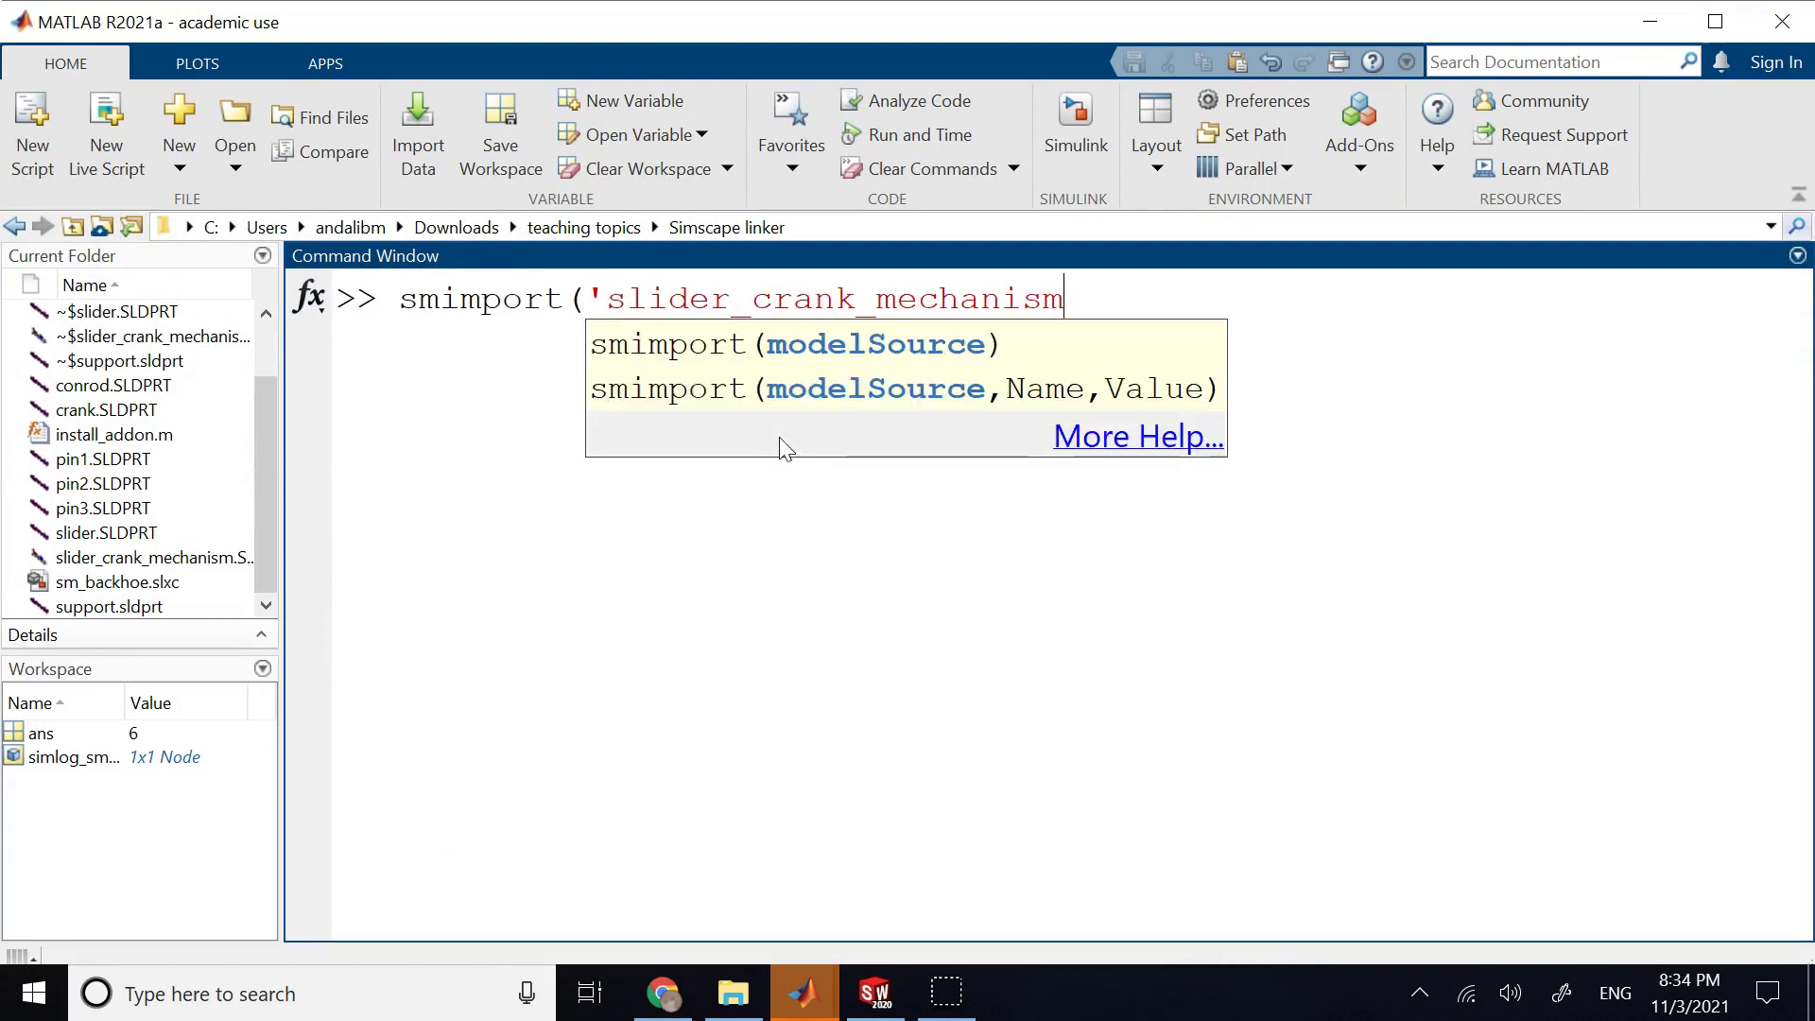
pyautogui.write(".xml')")
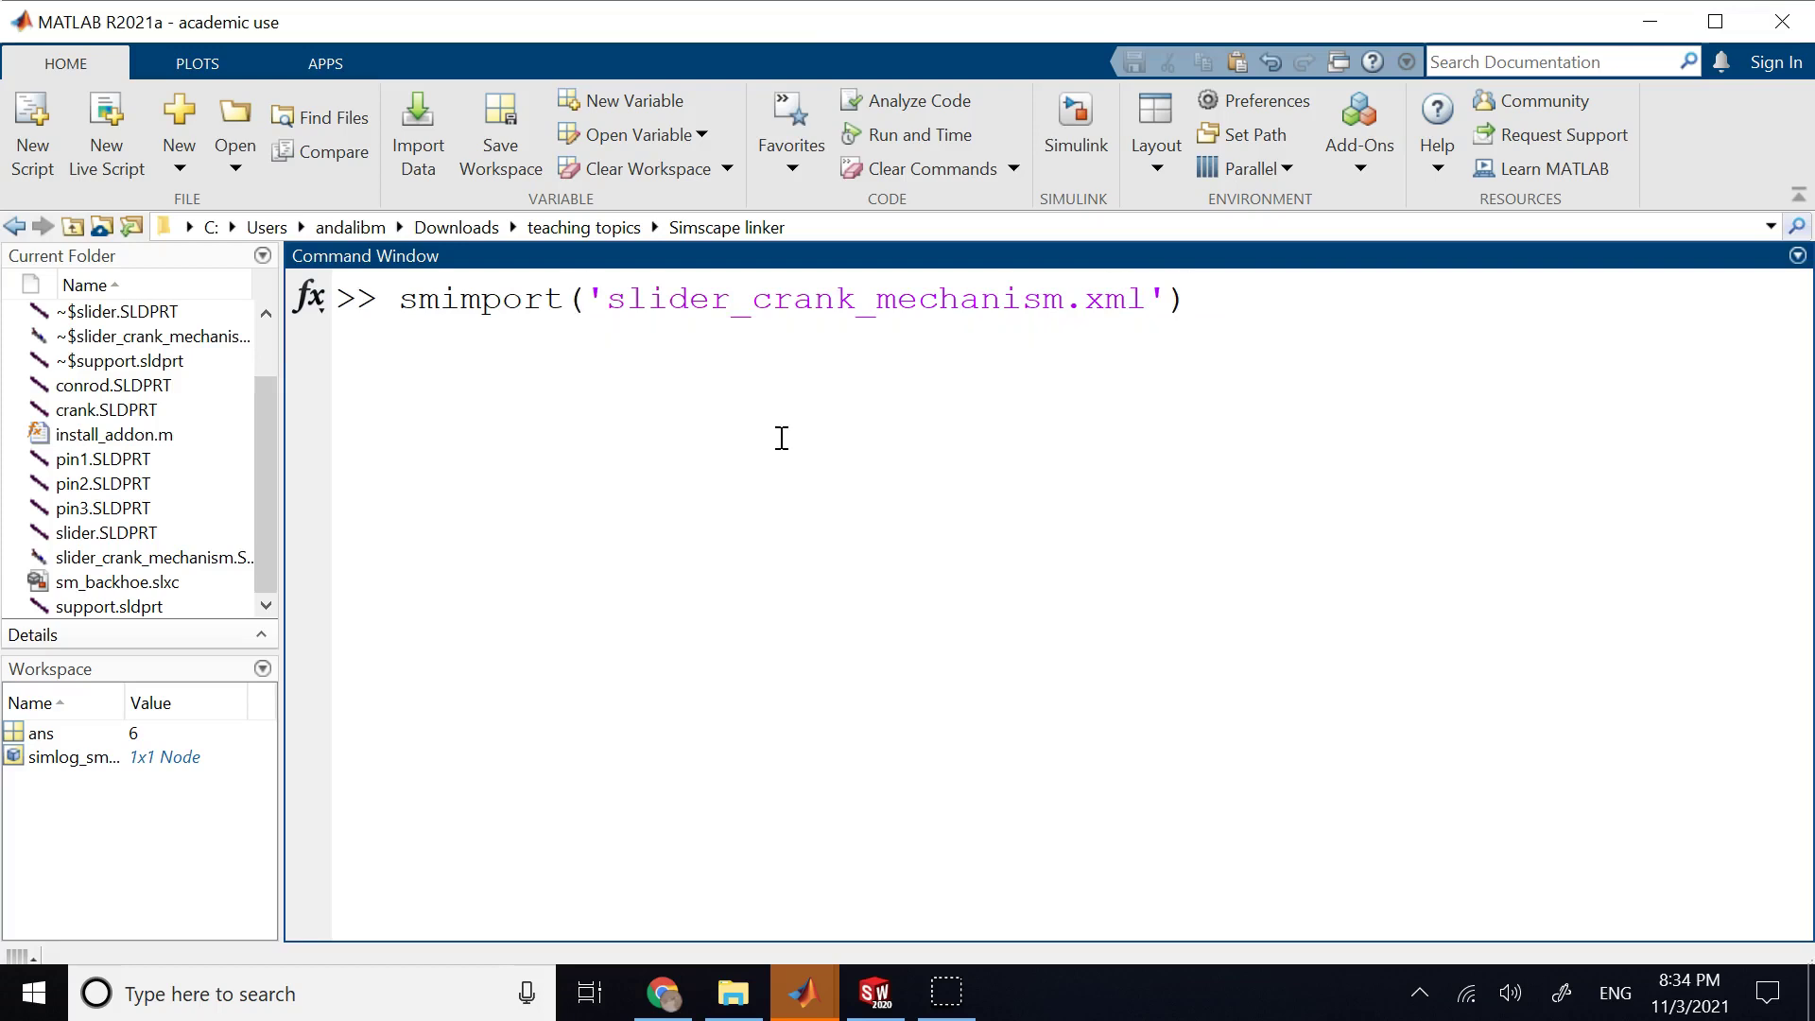
pyautogui.click(457, 227)
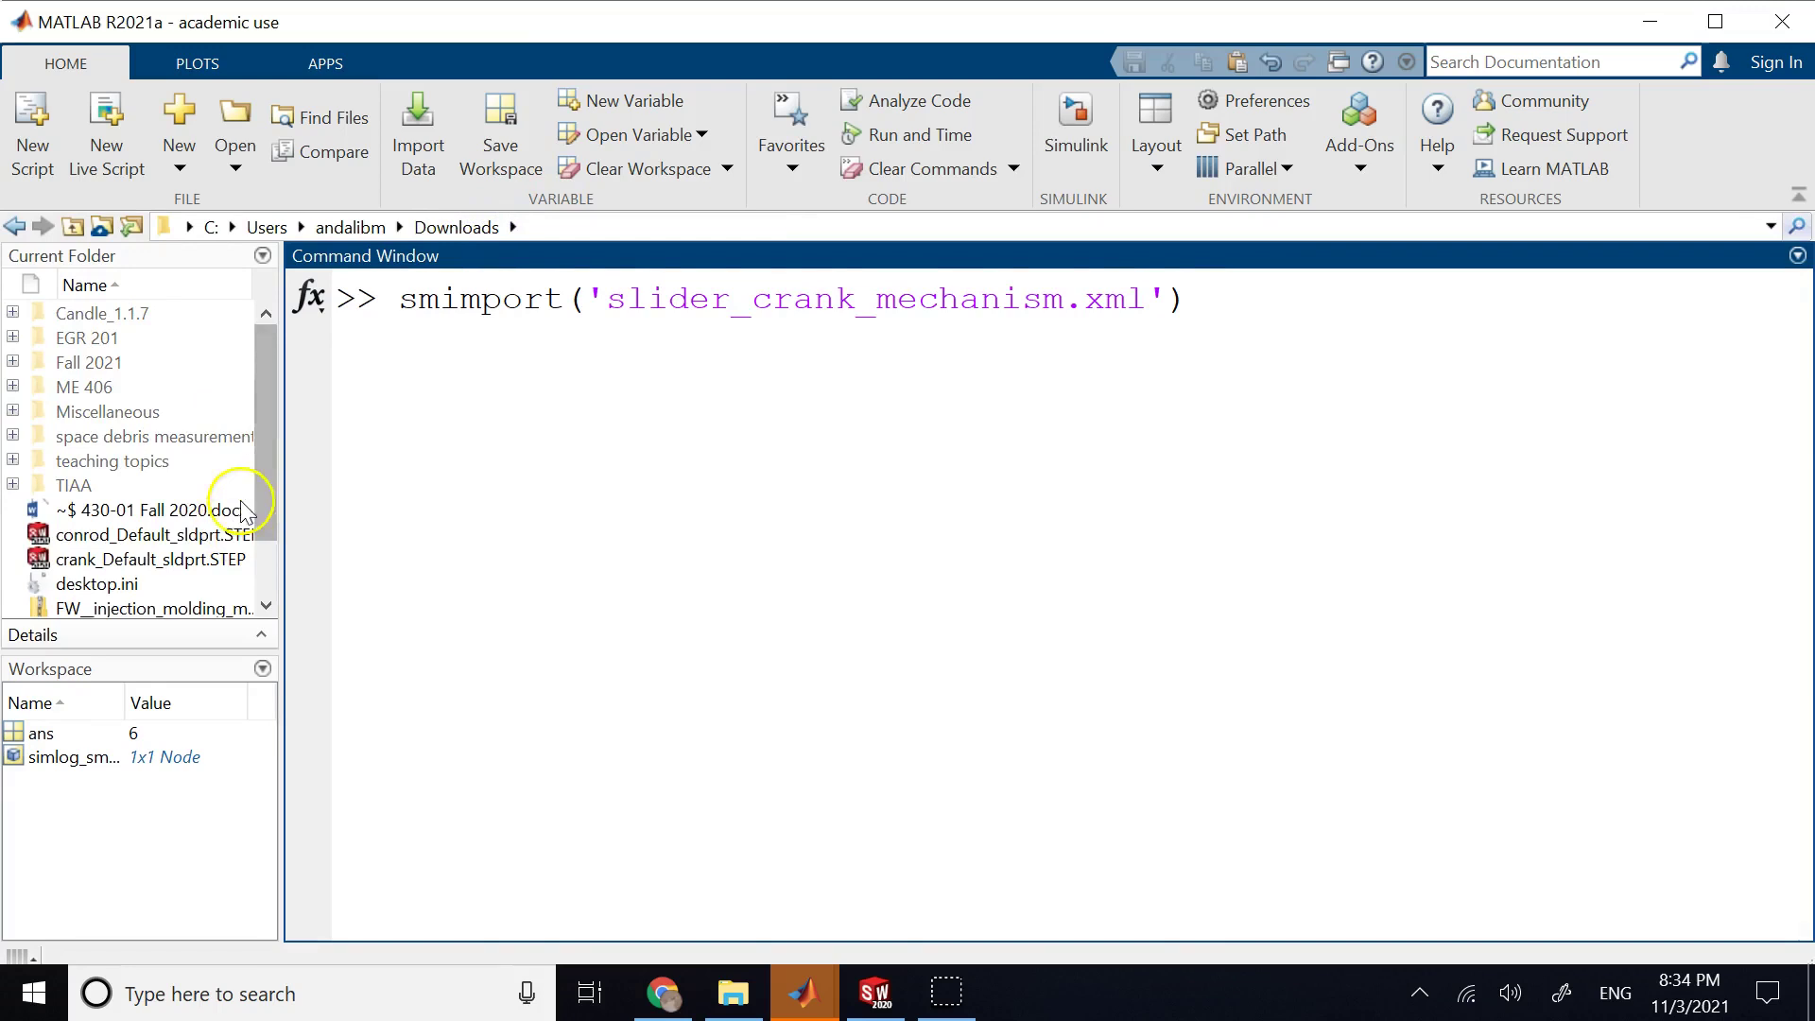
pyautogui.scroll(-1, 253, 458)
pyautogui.click(251, 556)
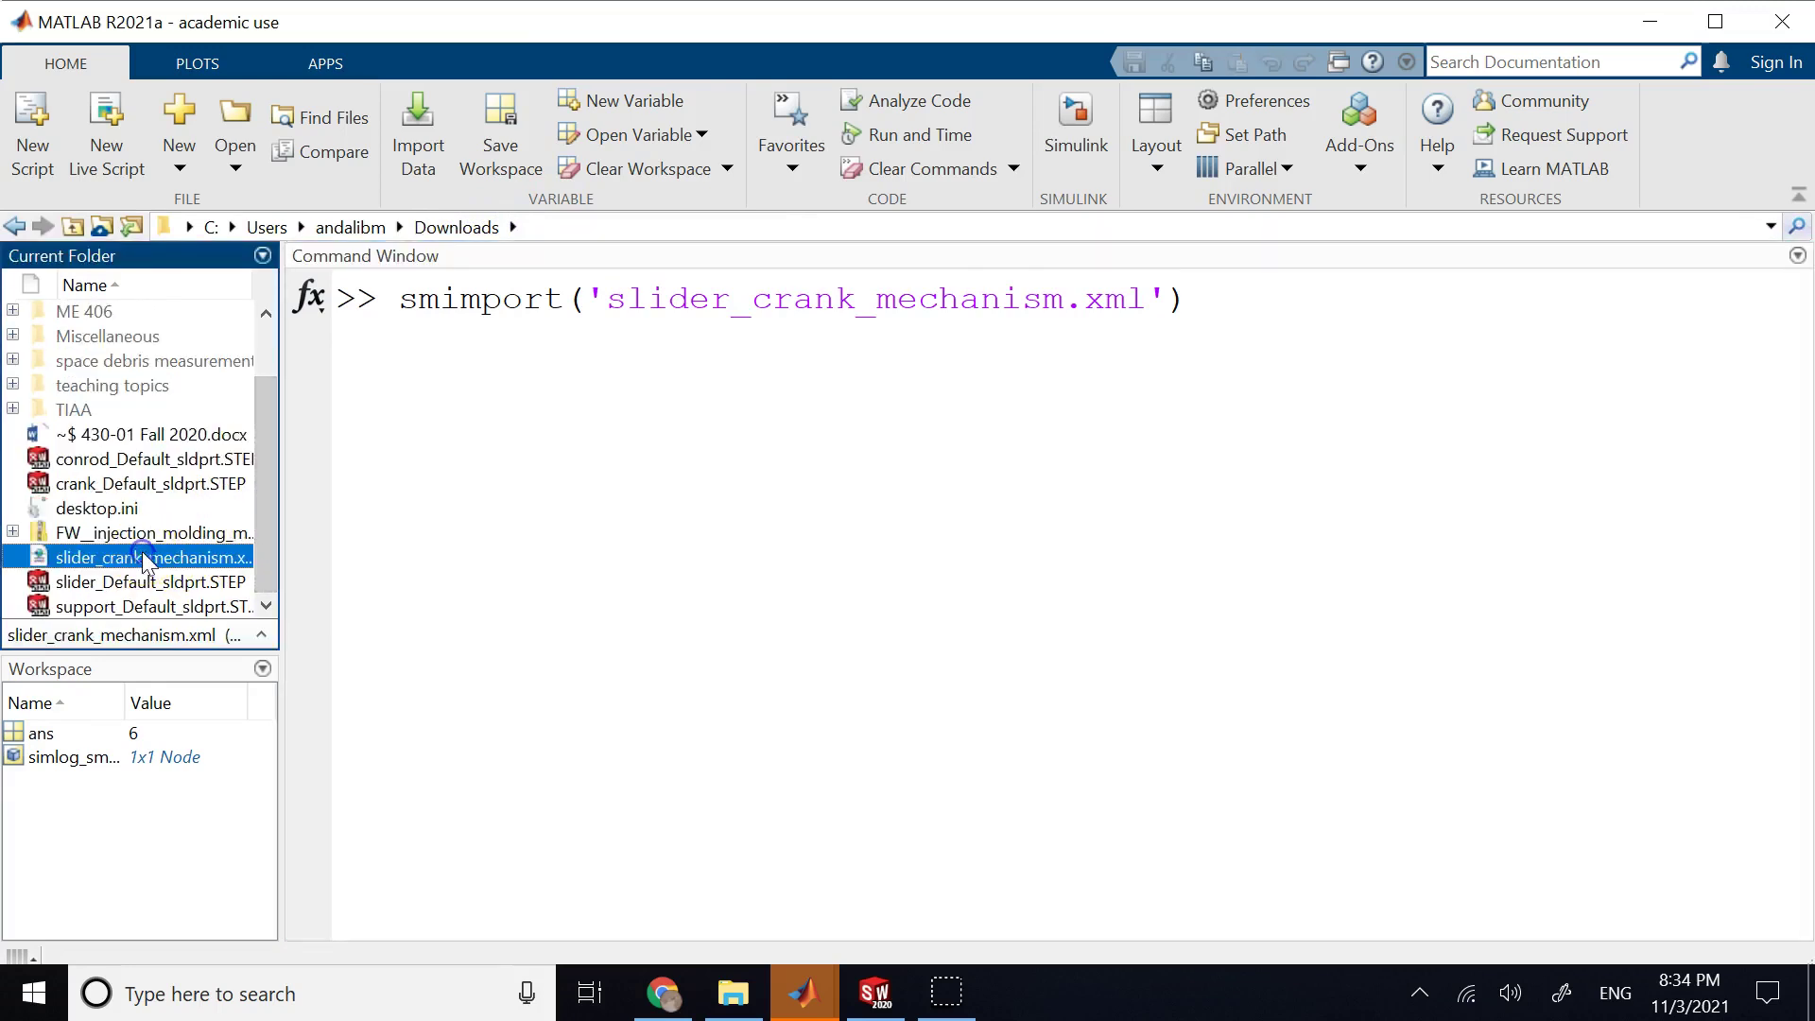
pyautogui.click(1276, 284)
pyautogui.press('Return')
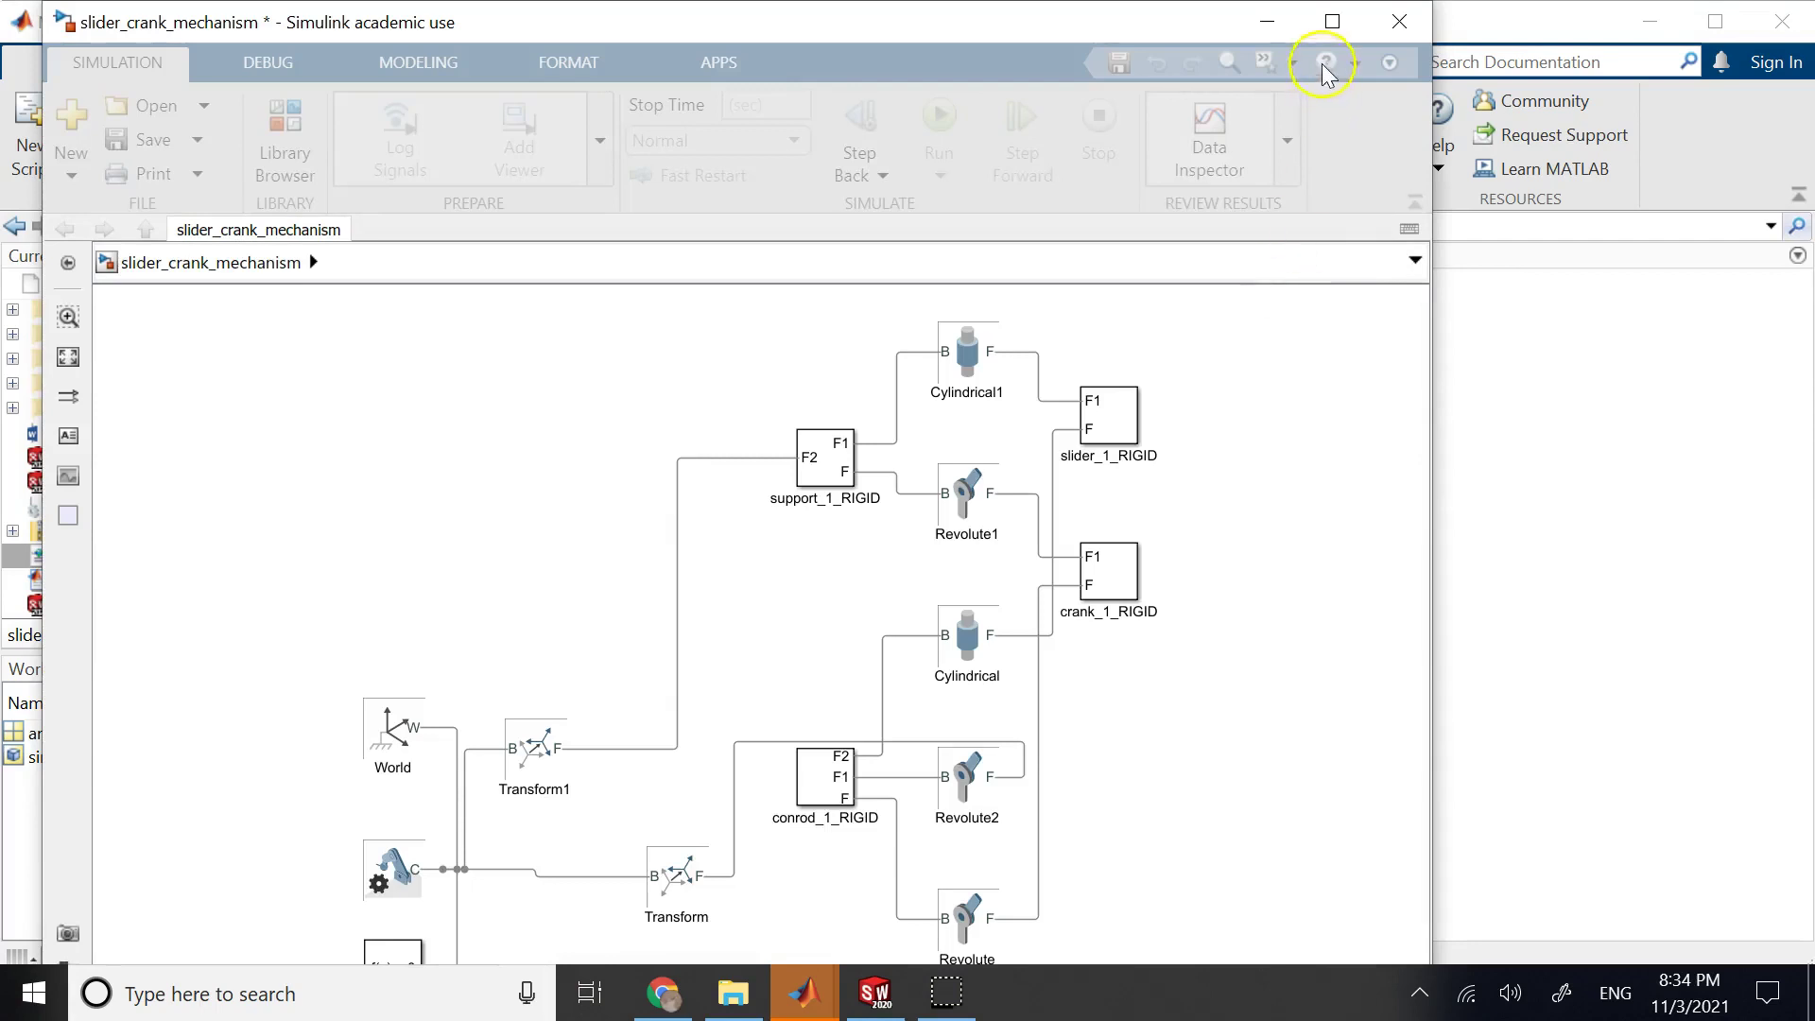
# - Maximize the imported slider_crank_mechanism model and examine its body and joint blocks against the SOLIDWORKS assembly
pyautogui.click(1332, 20)
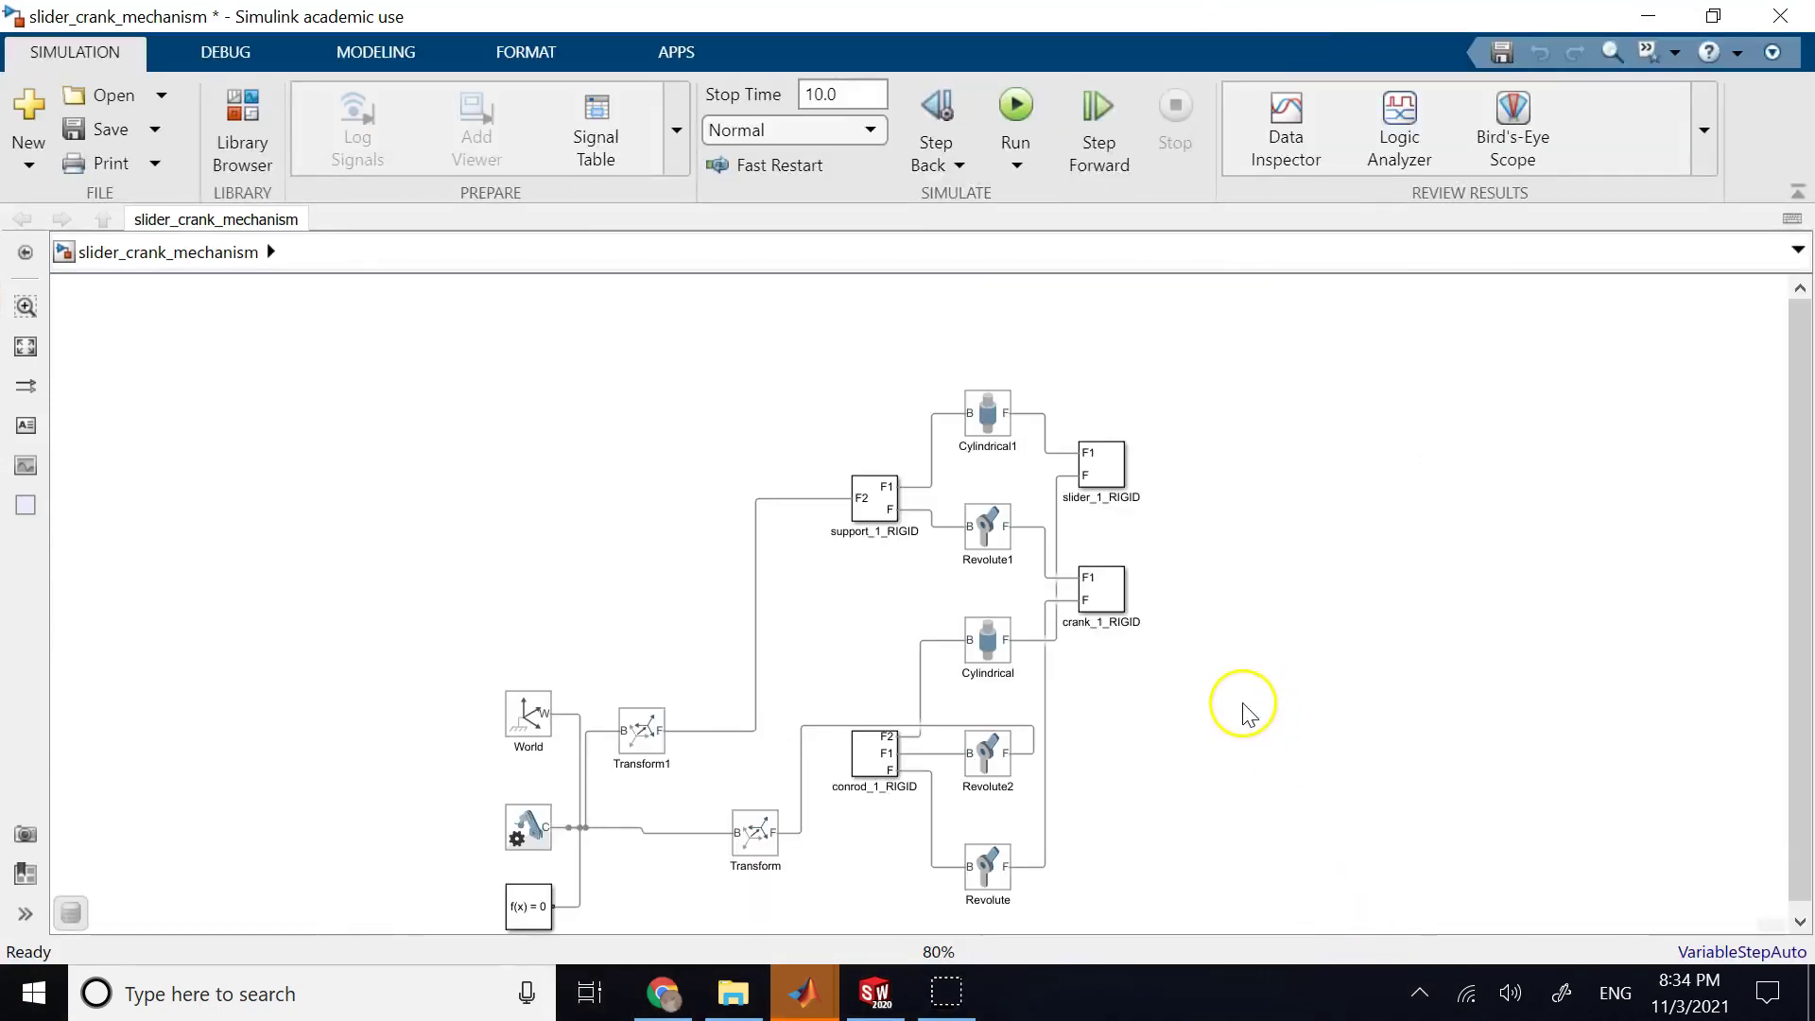
pyautogui.scroll(1, 1241, 702)
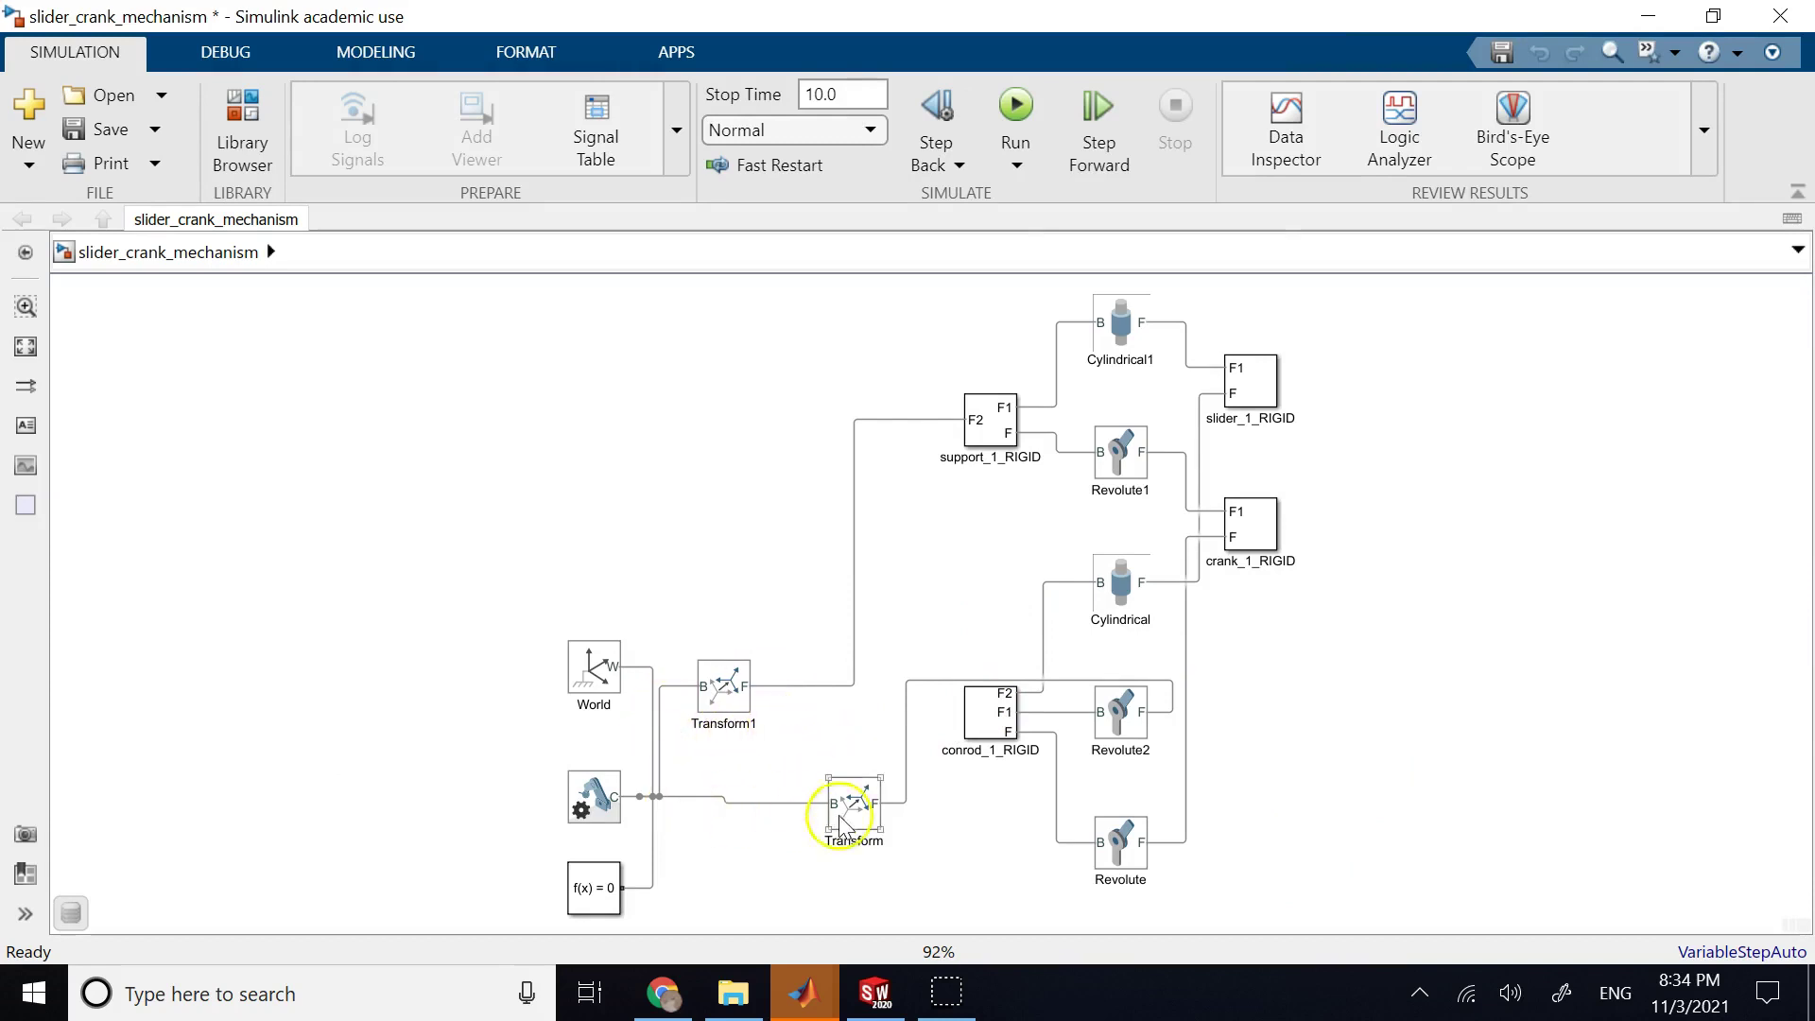
pyautogui.click(990, 727)
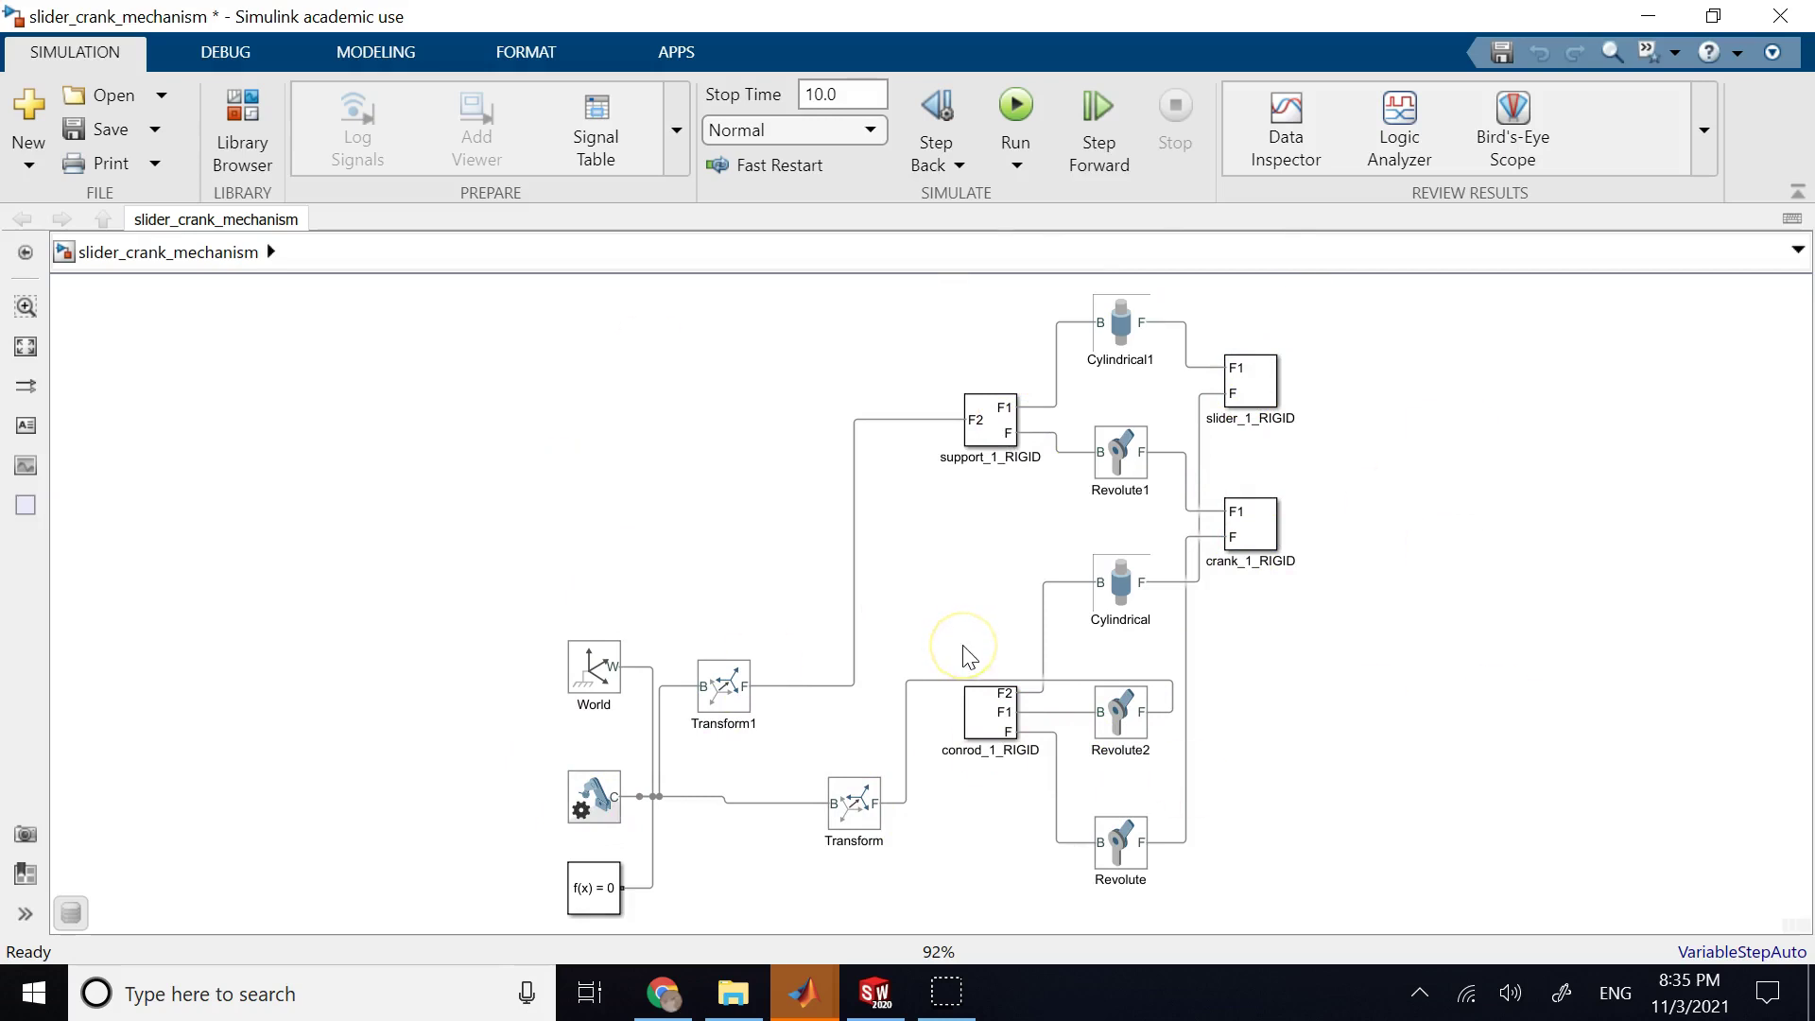
pyautogui.click(876, 992)
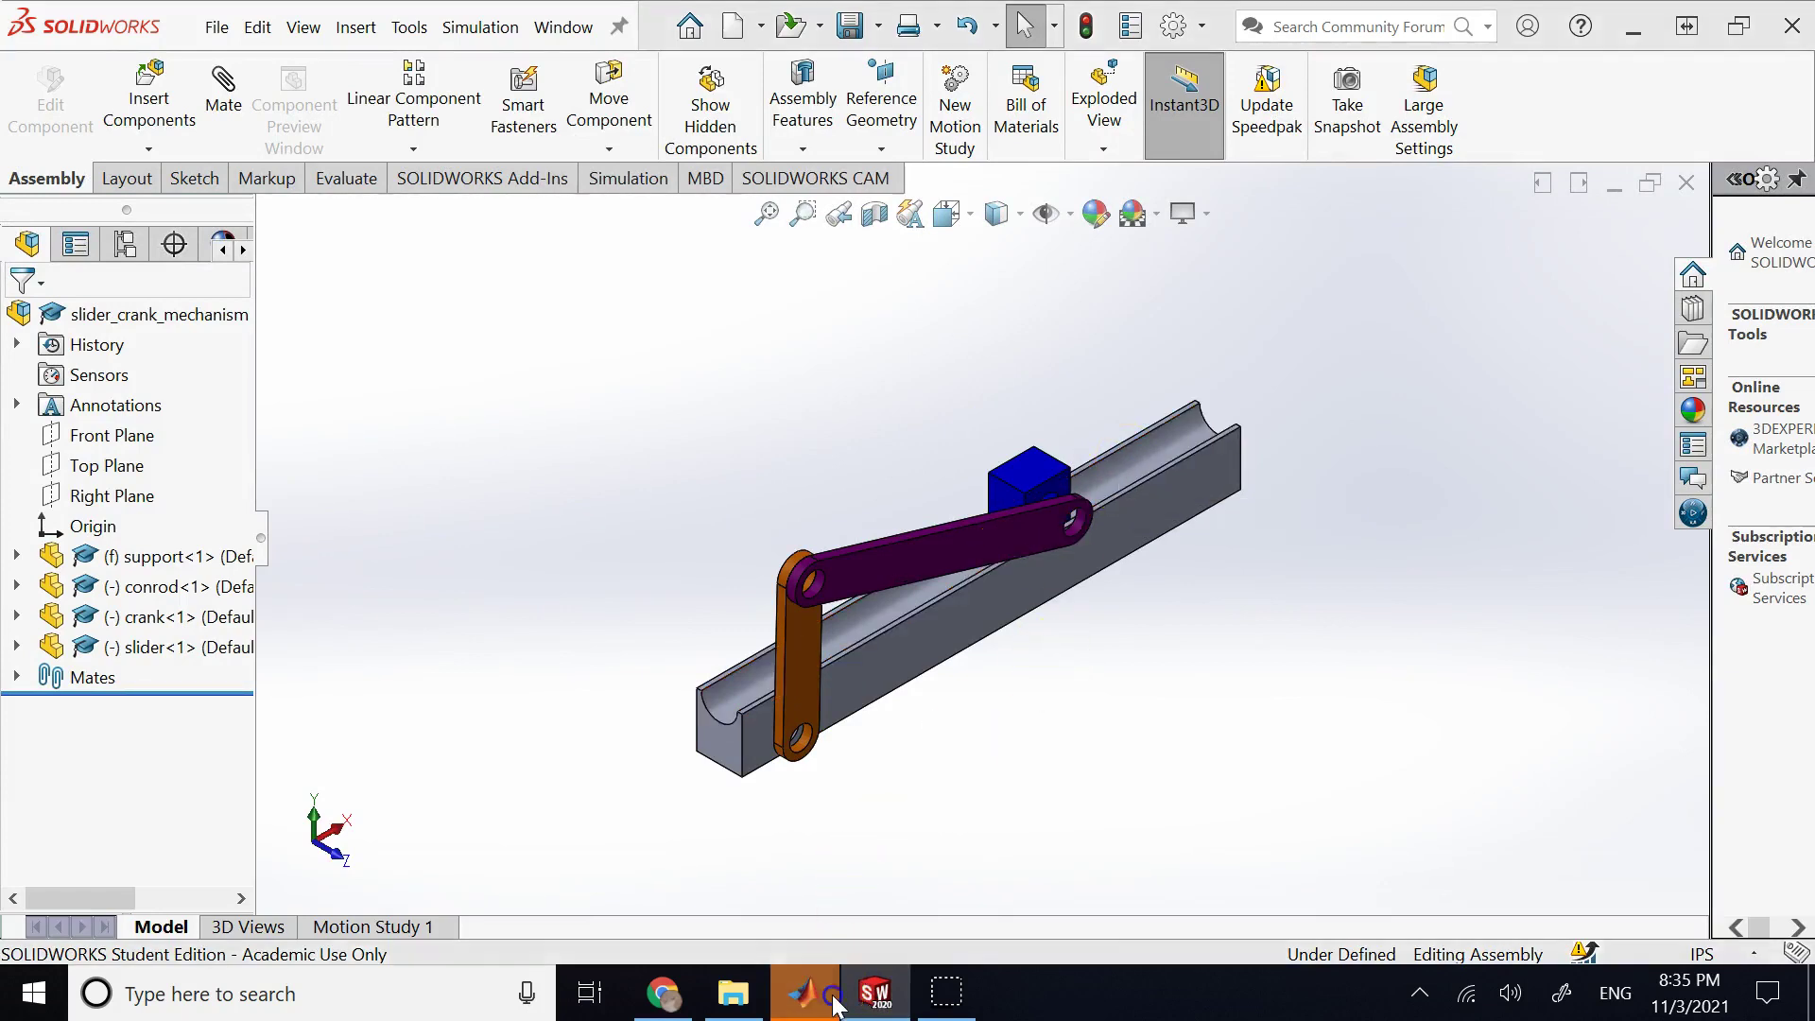
pyautogui.moveTo(804, 991)
pyautogui.click(1087, 879)
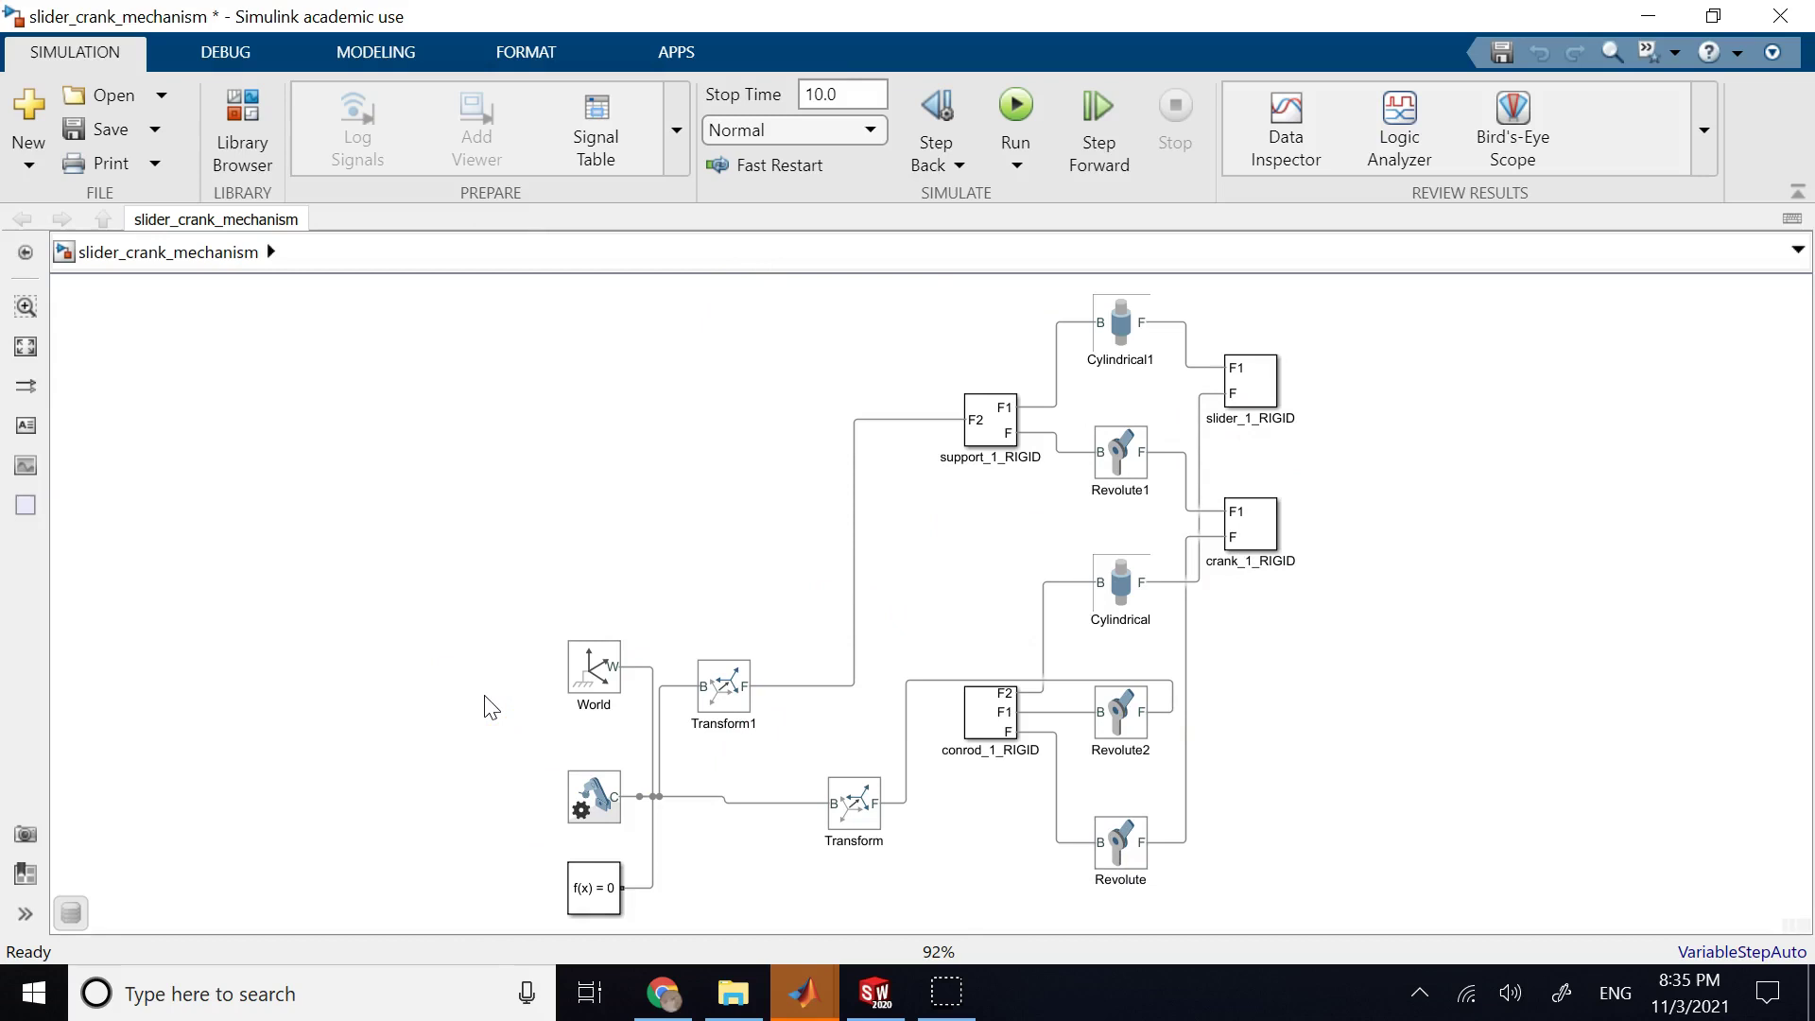
# - Run the slider_crank_mechanism simulation and view the animated mechanism from the back, top and isometric directions
pyautogui.click(1015, 109)
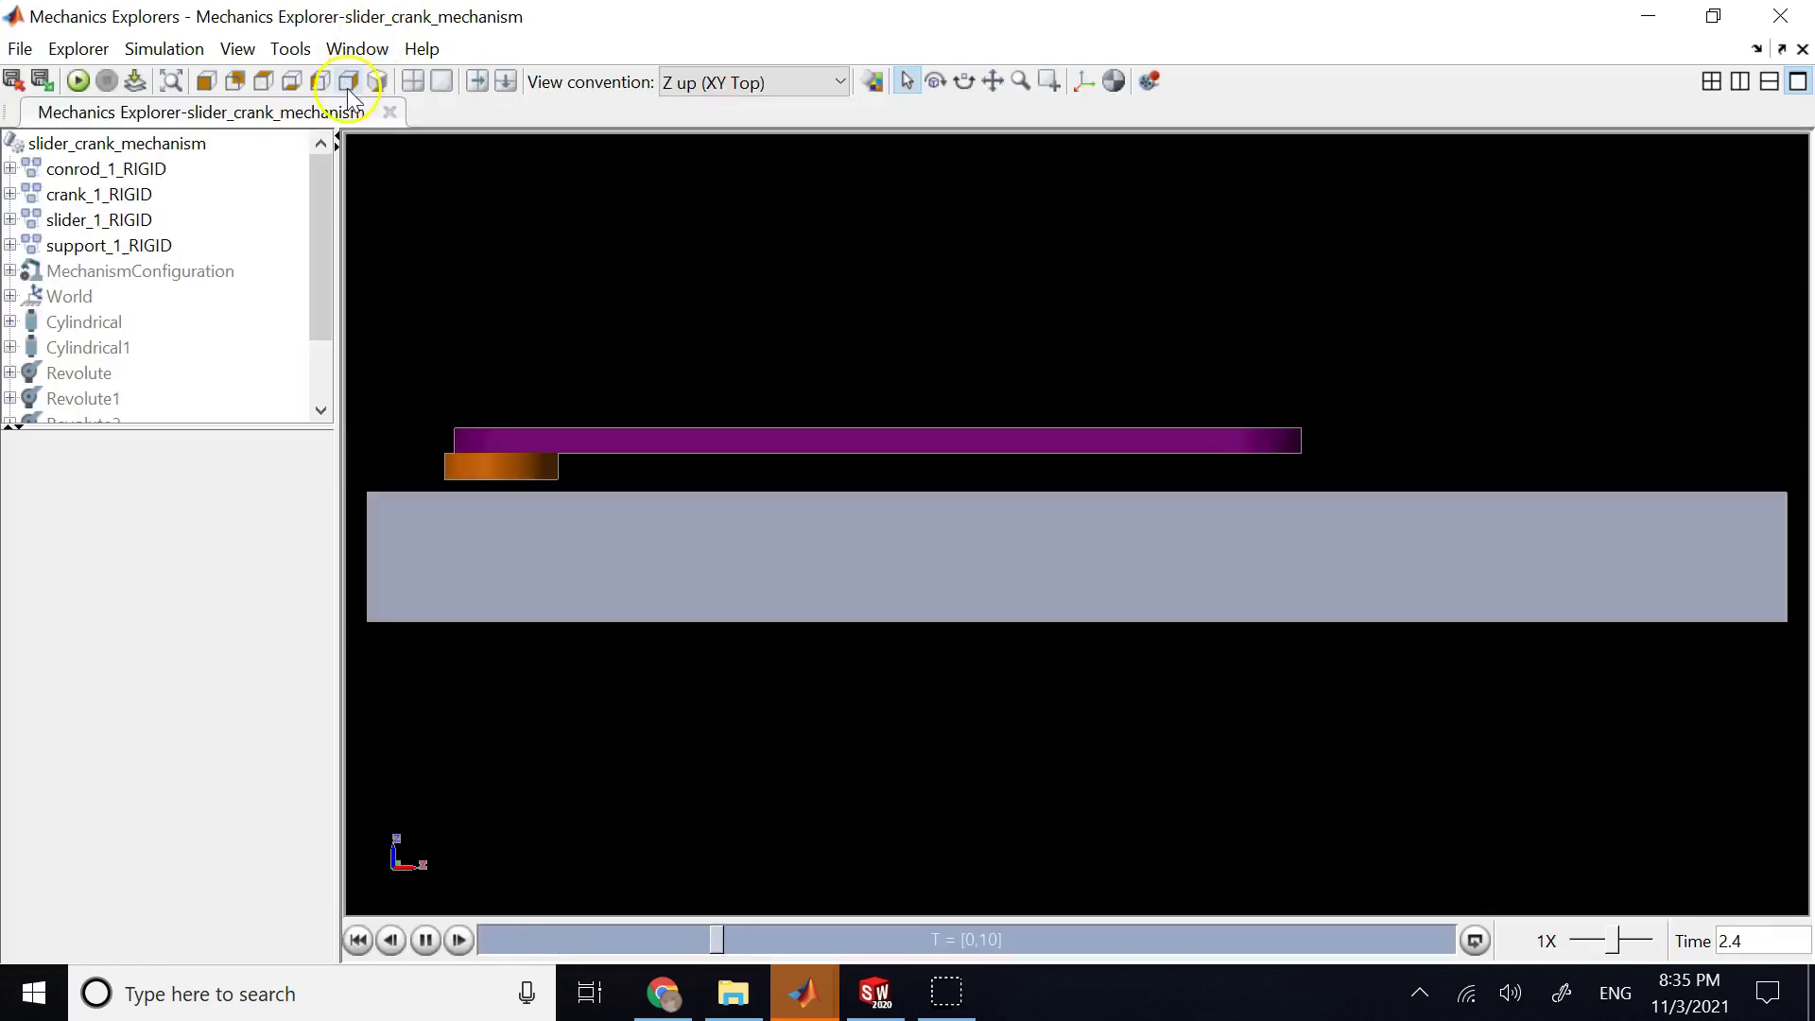
pyautogui.click(376, 84)
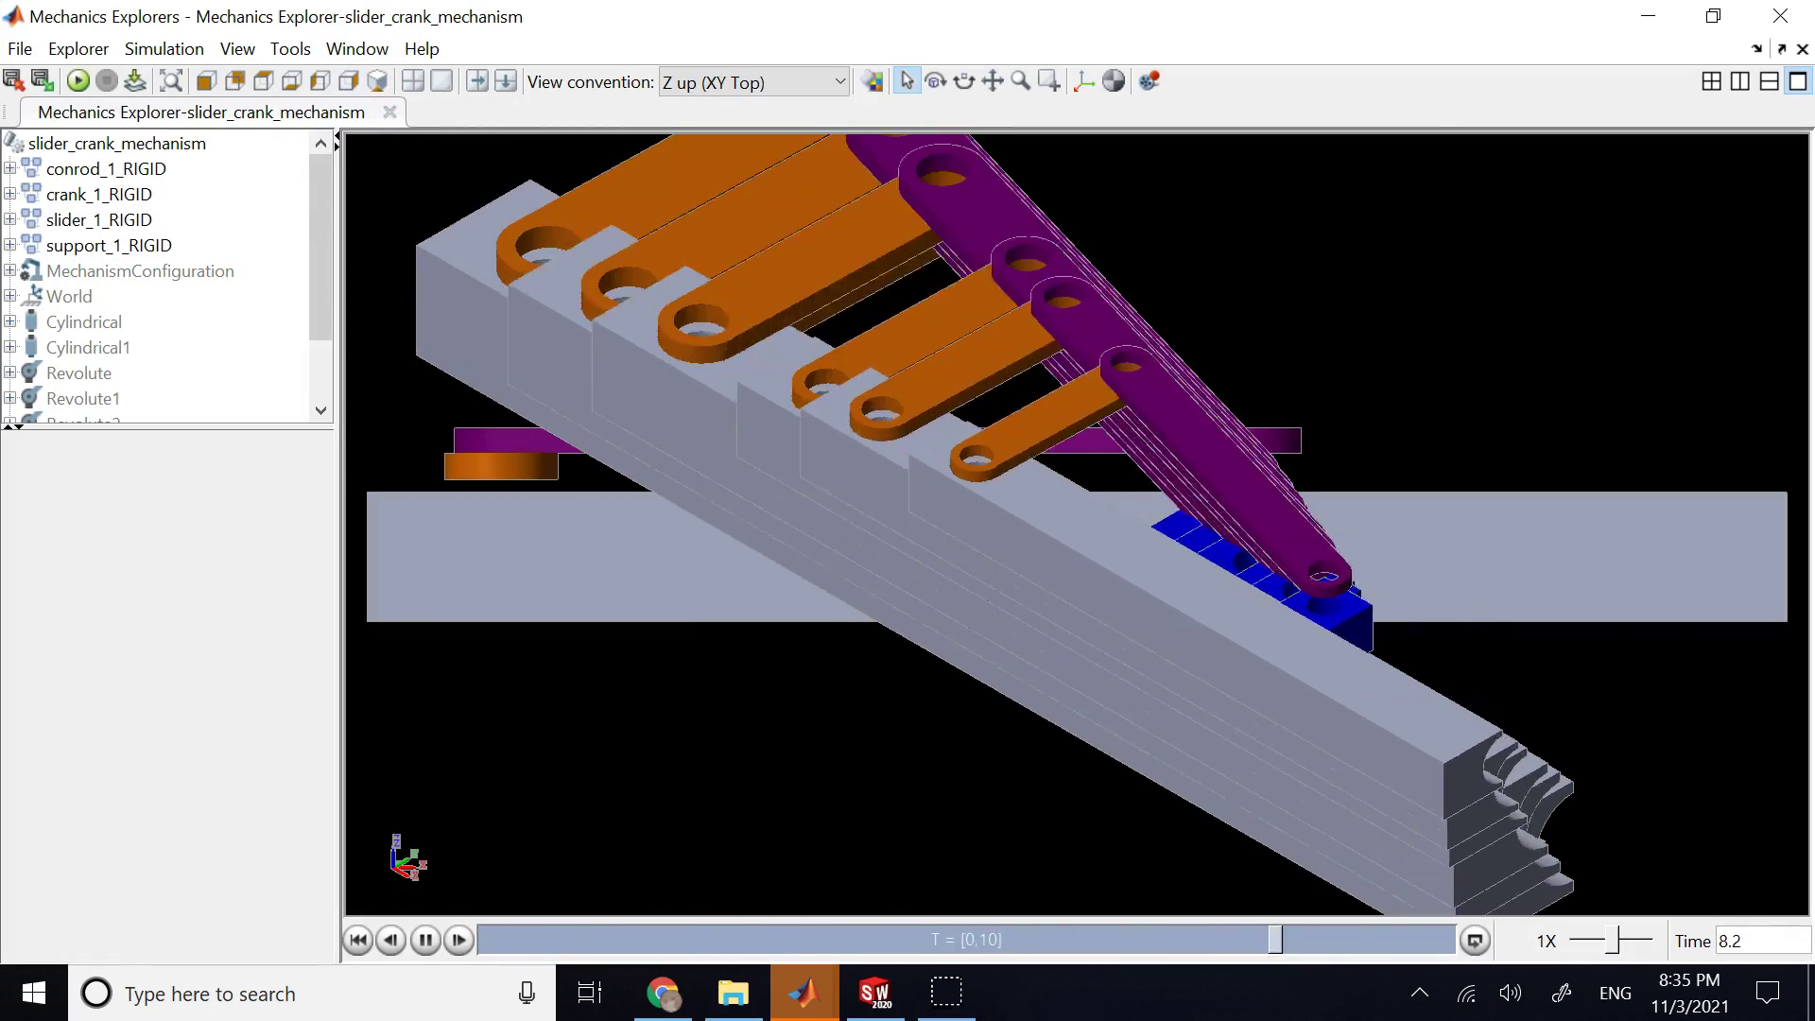
pyautogui.click(235, 82)
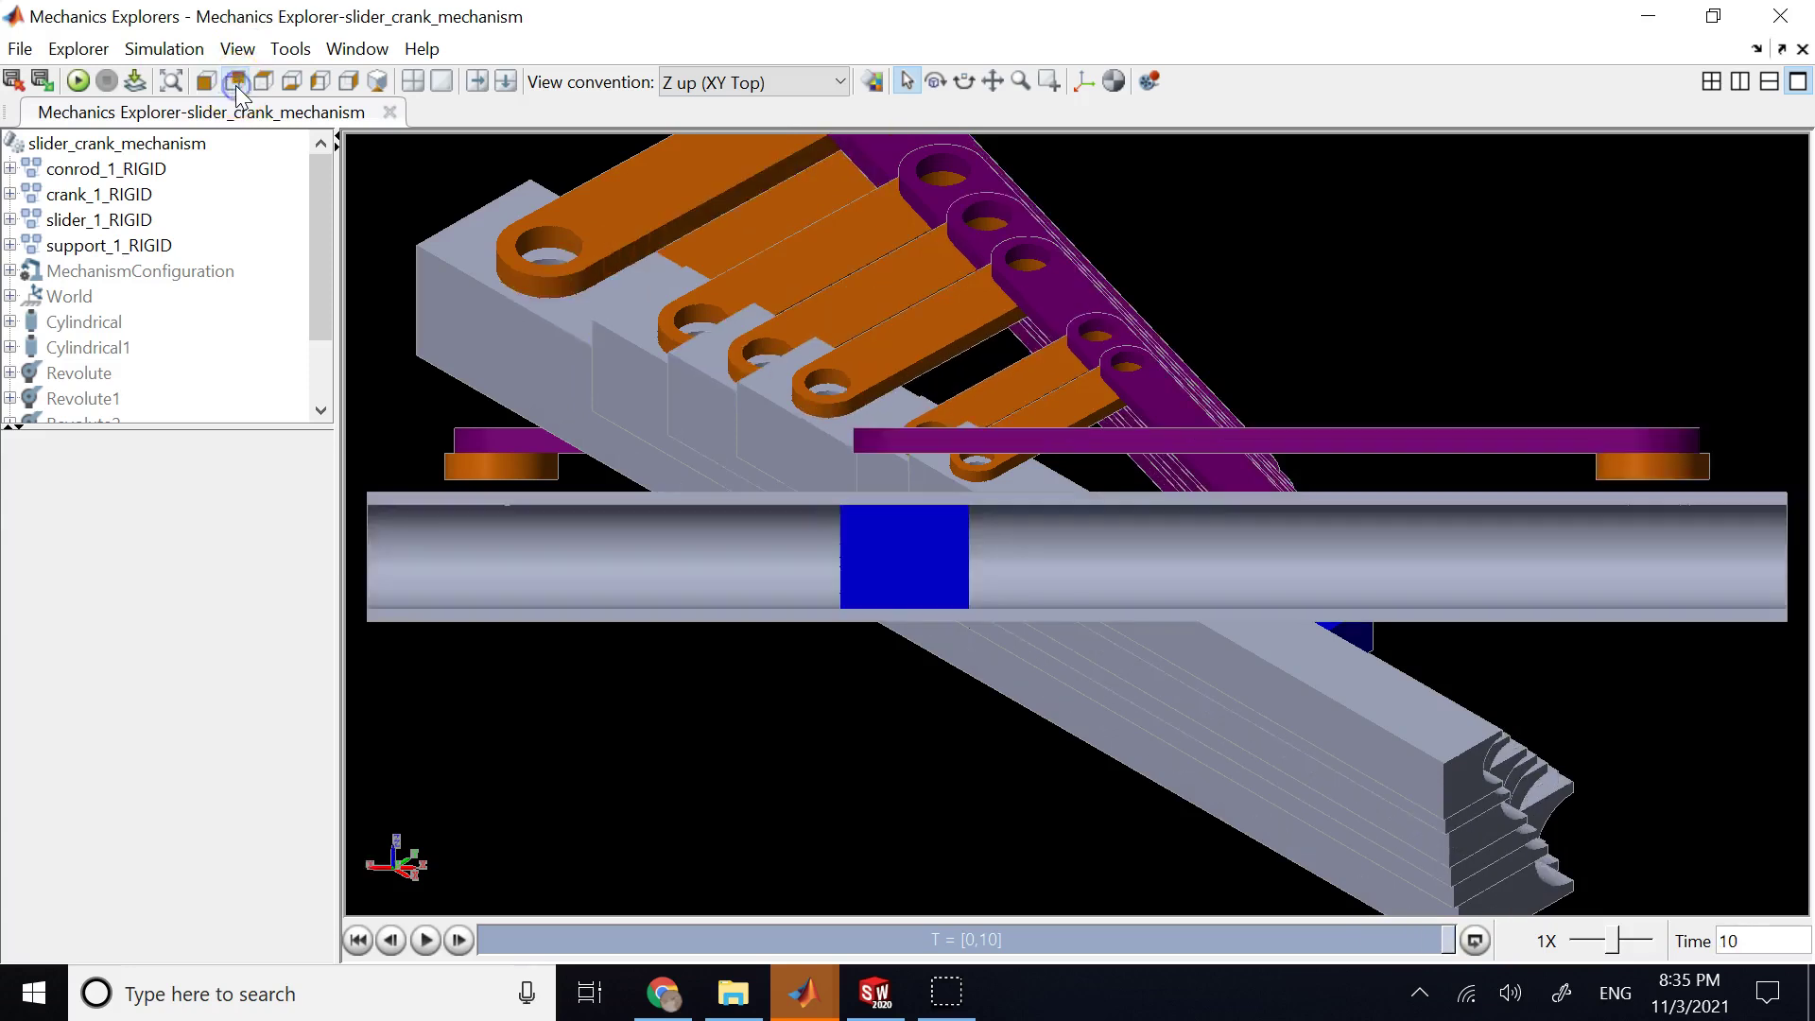
pyautogui.click(263, 83)
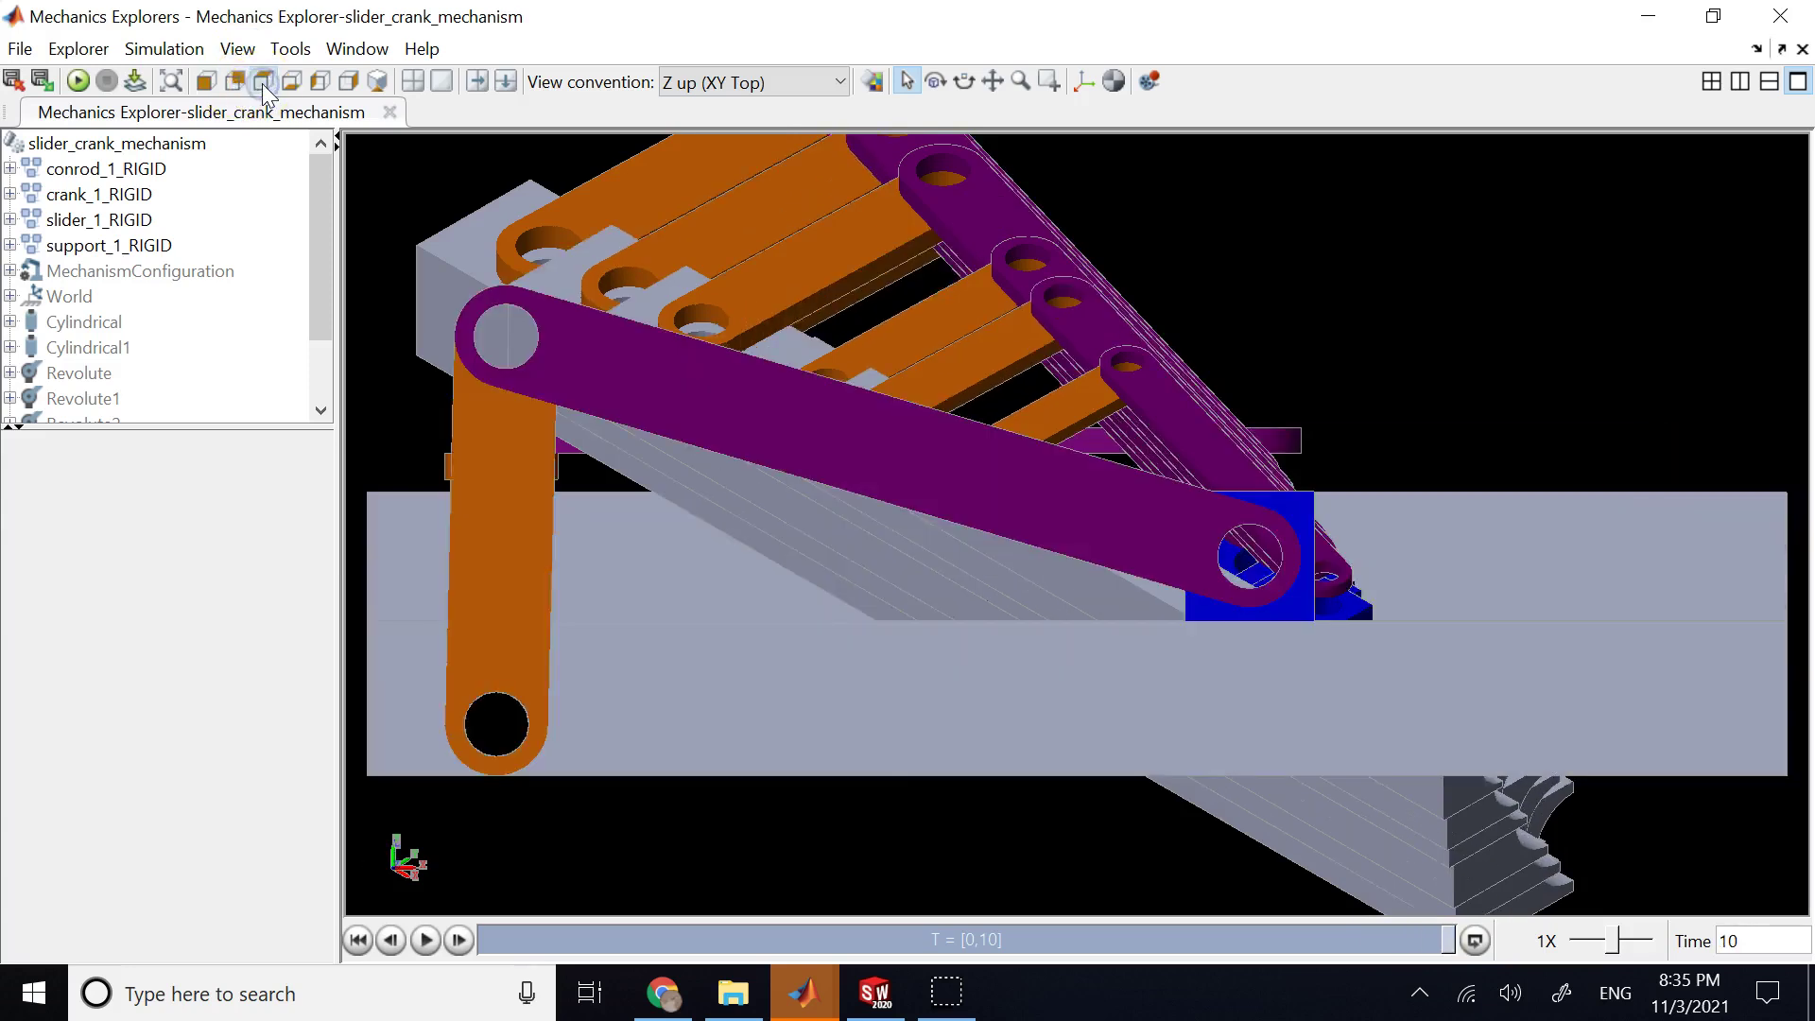
pyautogui.click(218, 85)
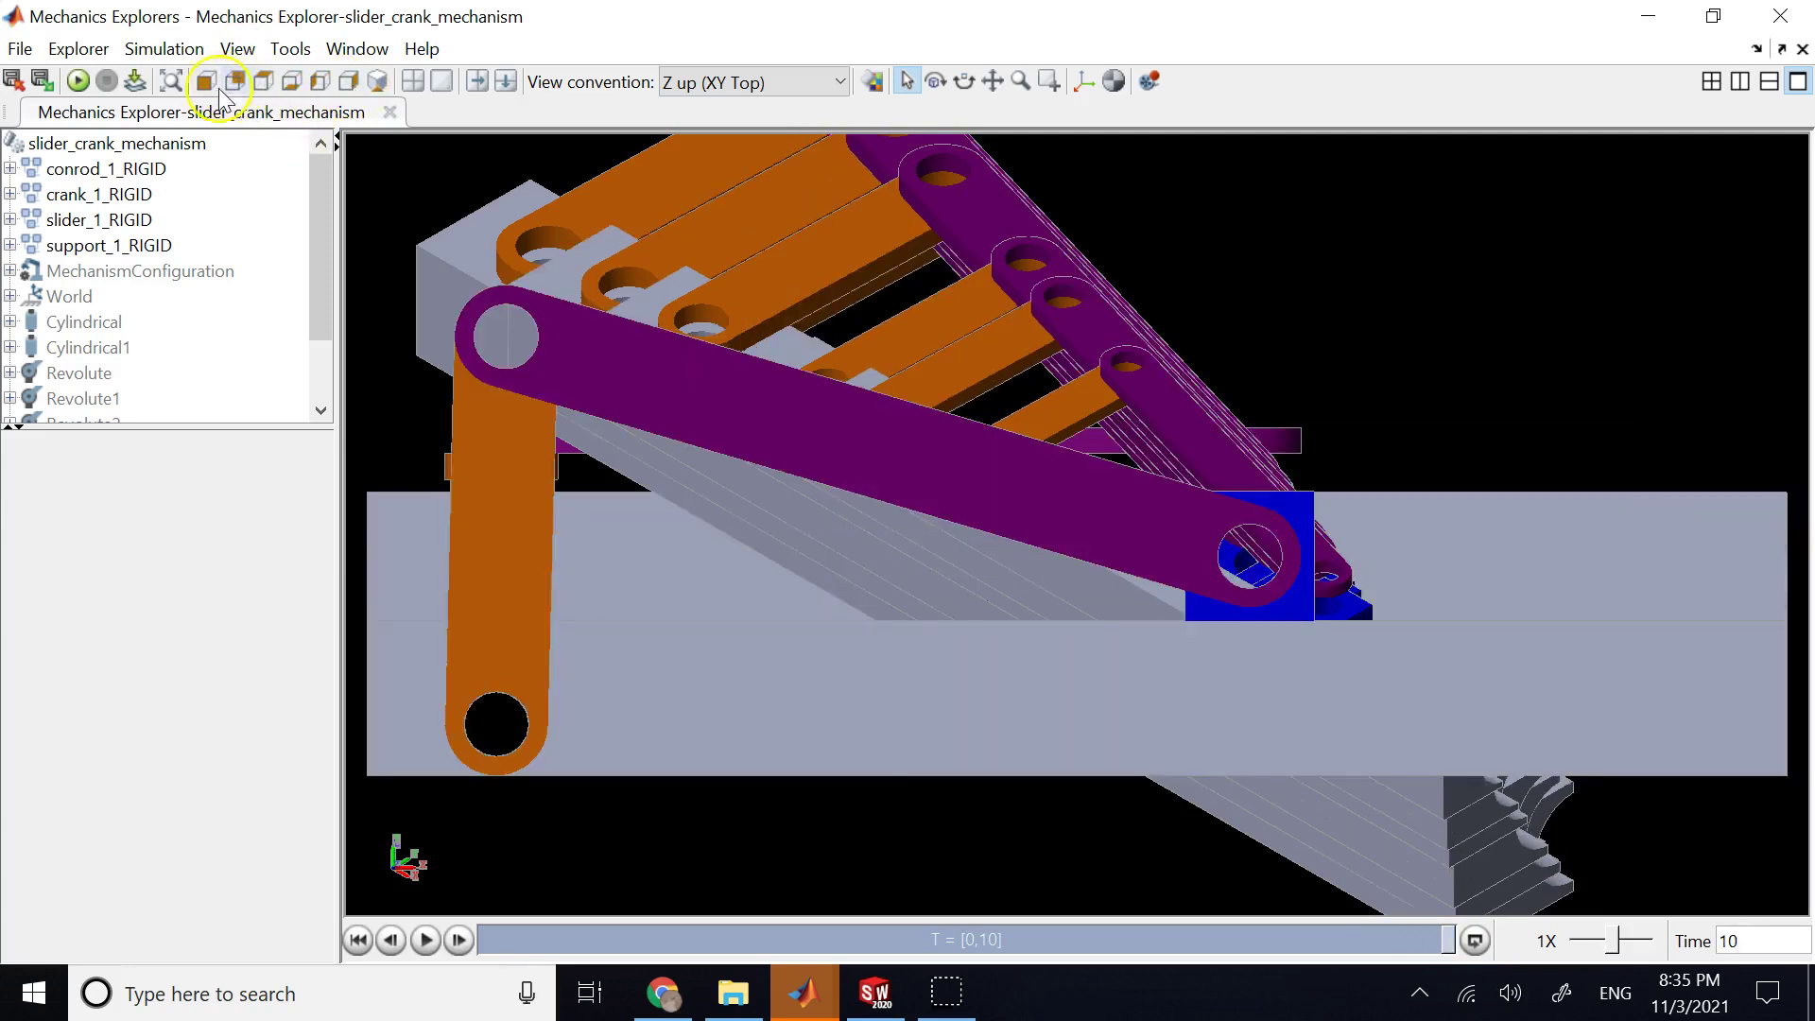
pyautogui.click(377, 82)
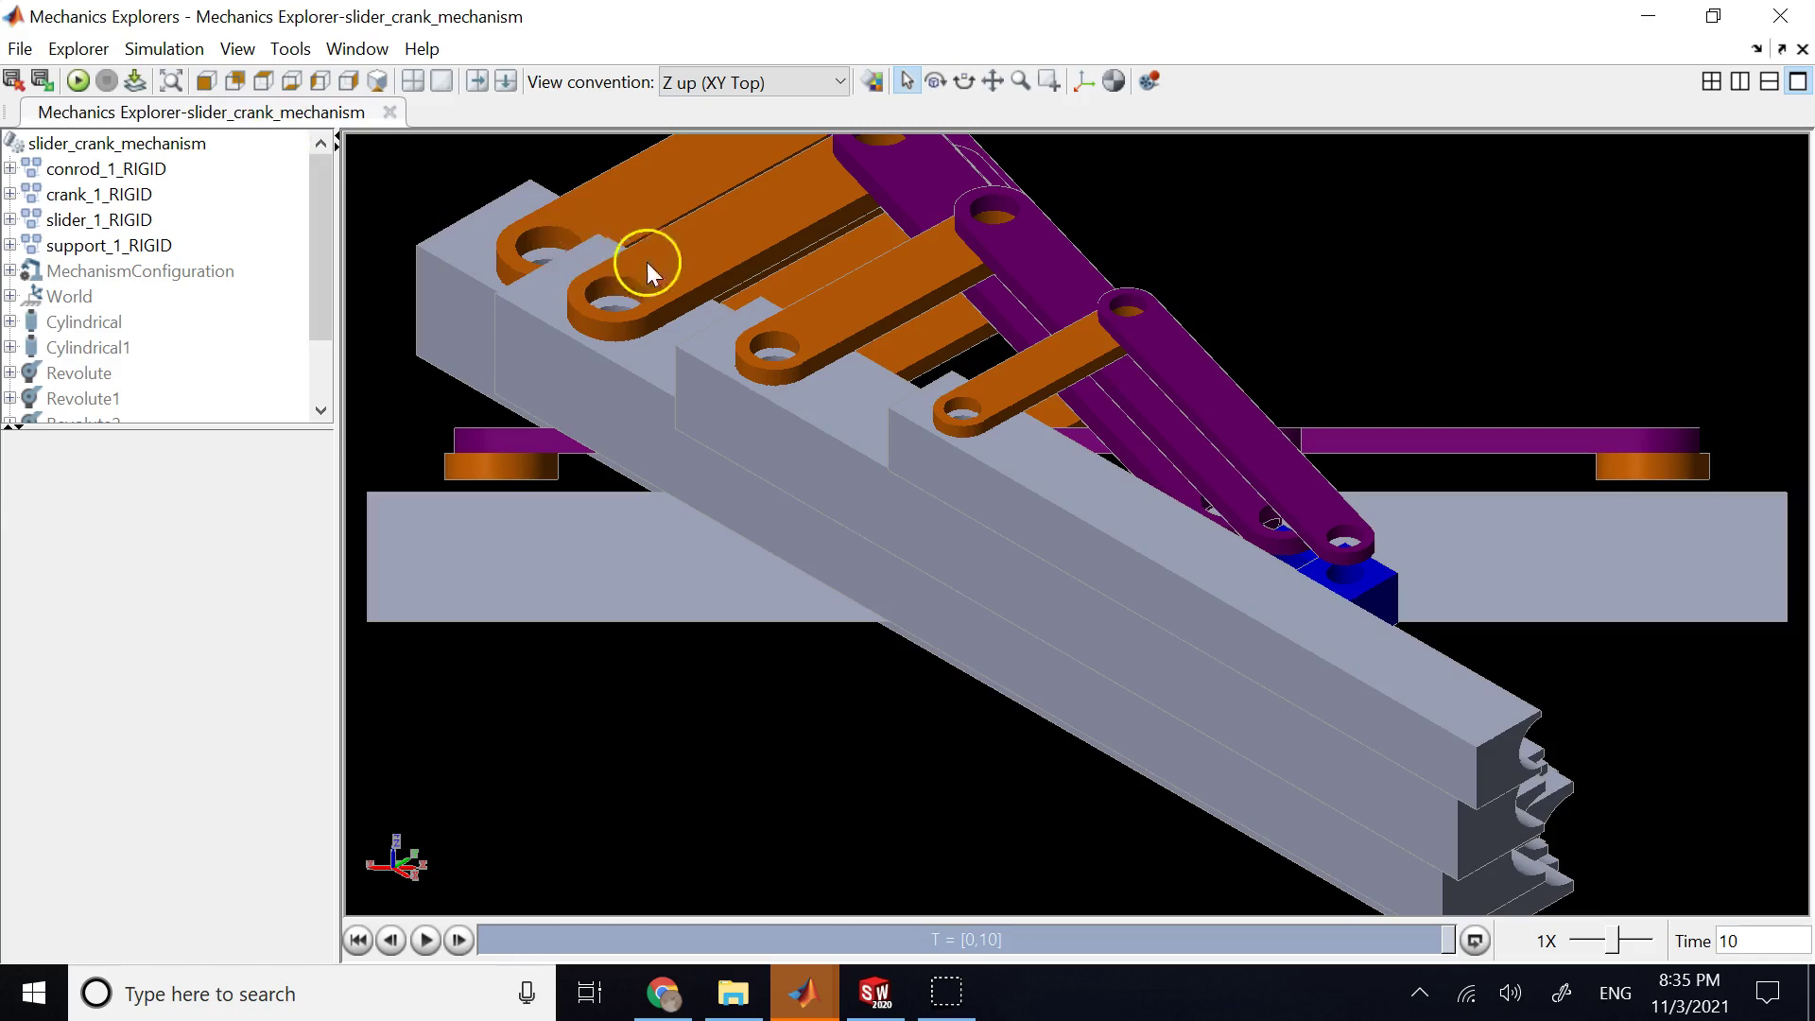
# - Rotate the simulated mechanism freely until the crank, connecting rod, slider and grooved support are all in view
pyautogui.rightClick(638, 360)
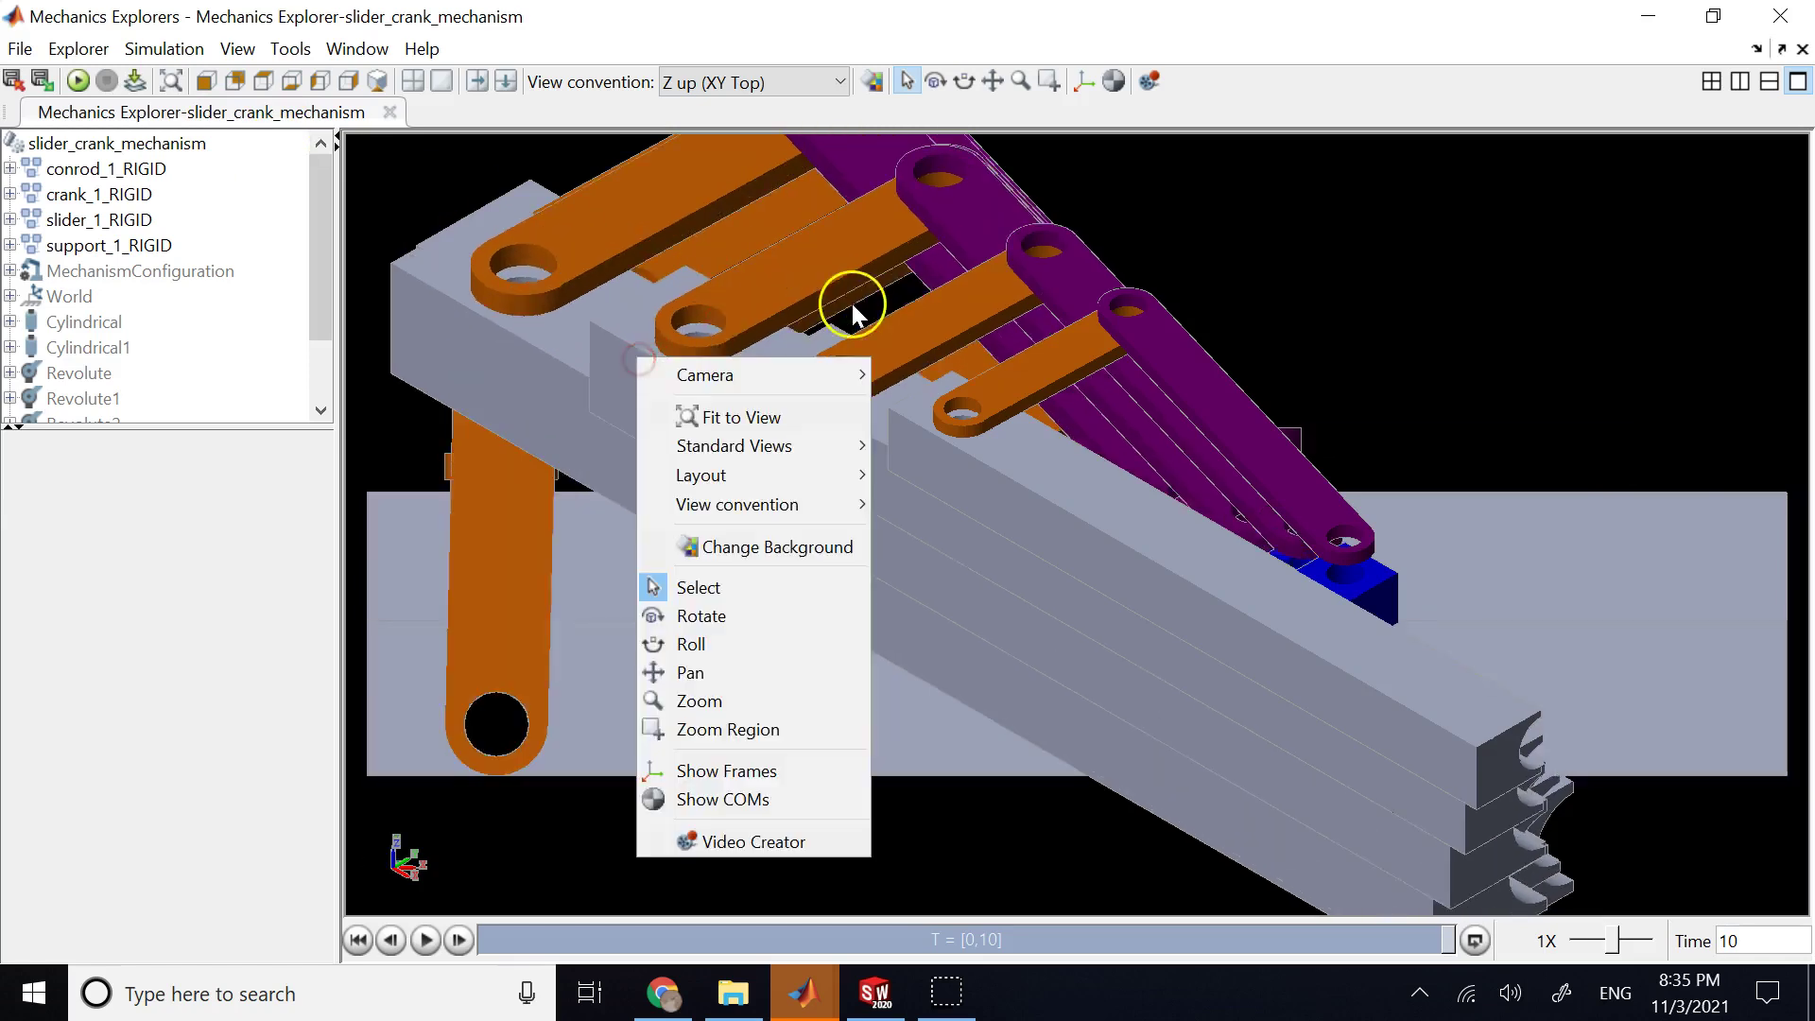
pyautogui.click(934, 80)
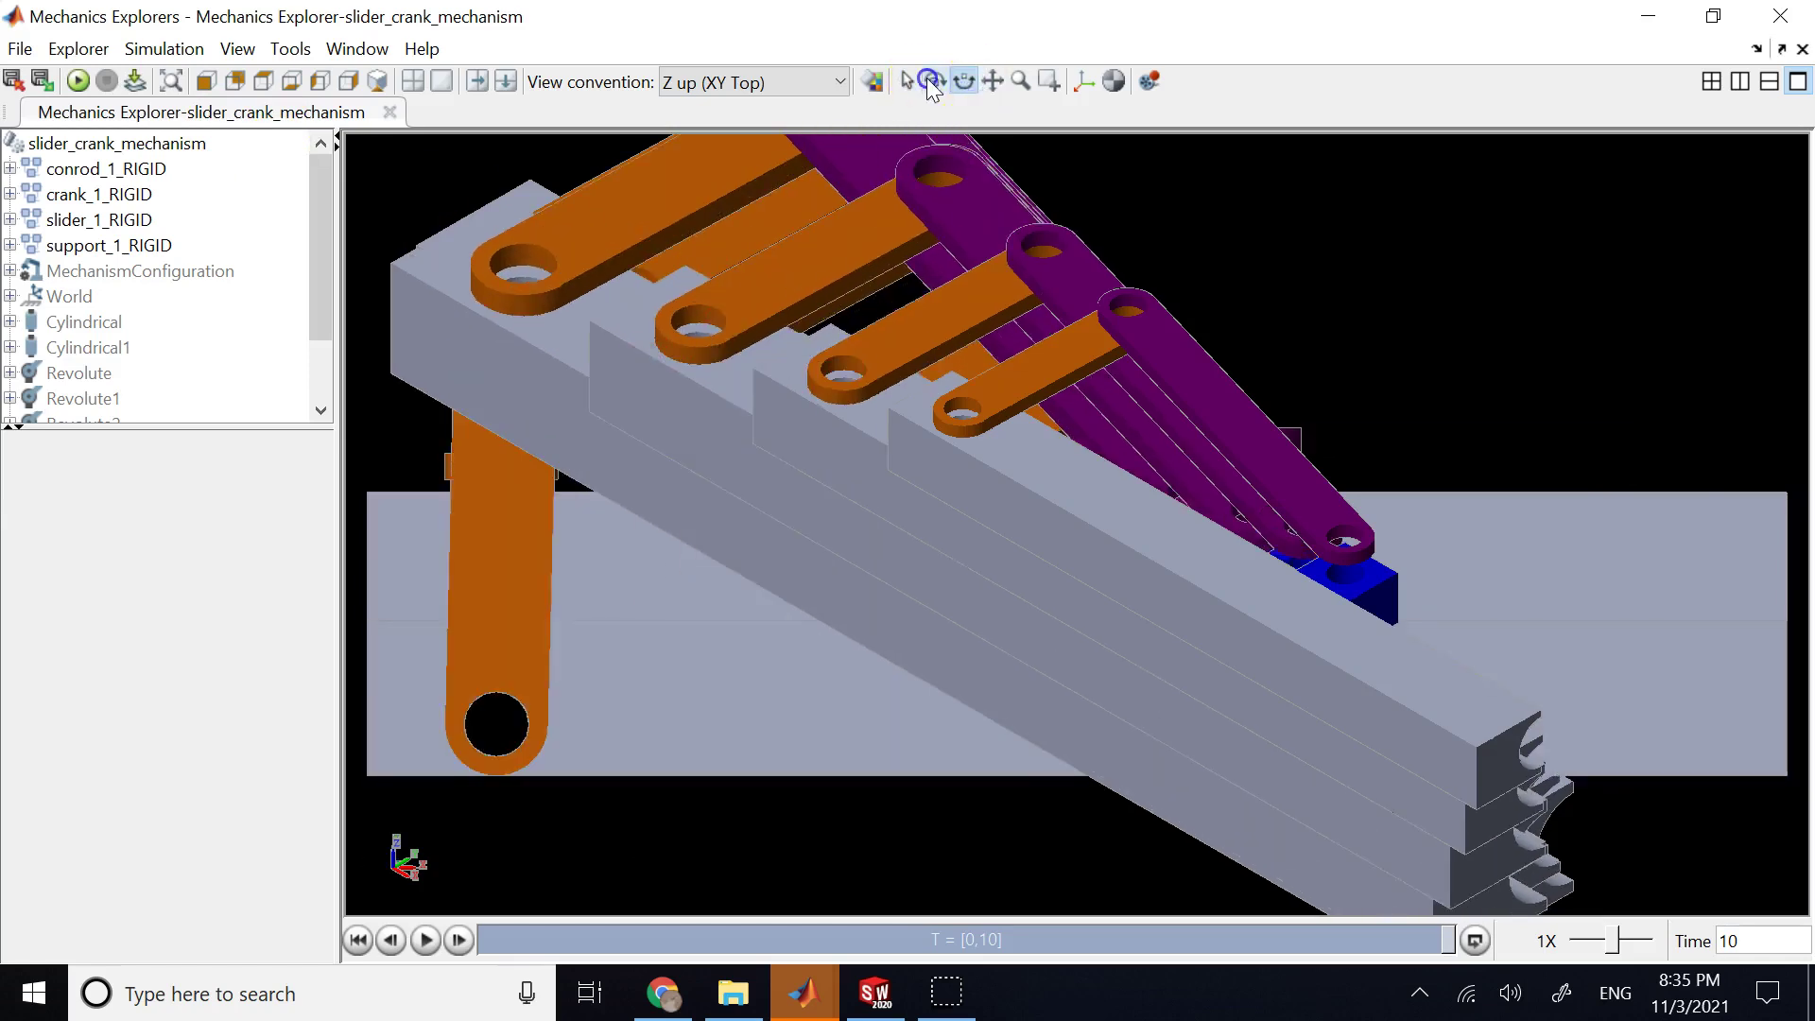
pyautogui.moveTo(1009, 274); pyautogui.dragTo(675, 655)
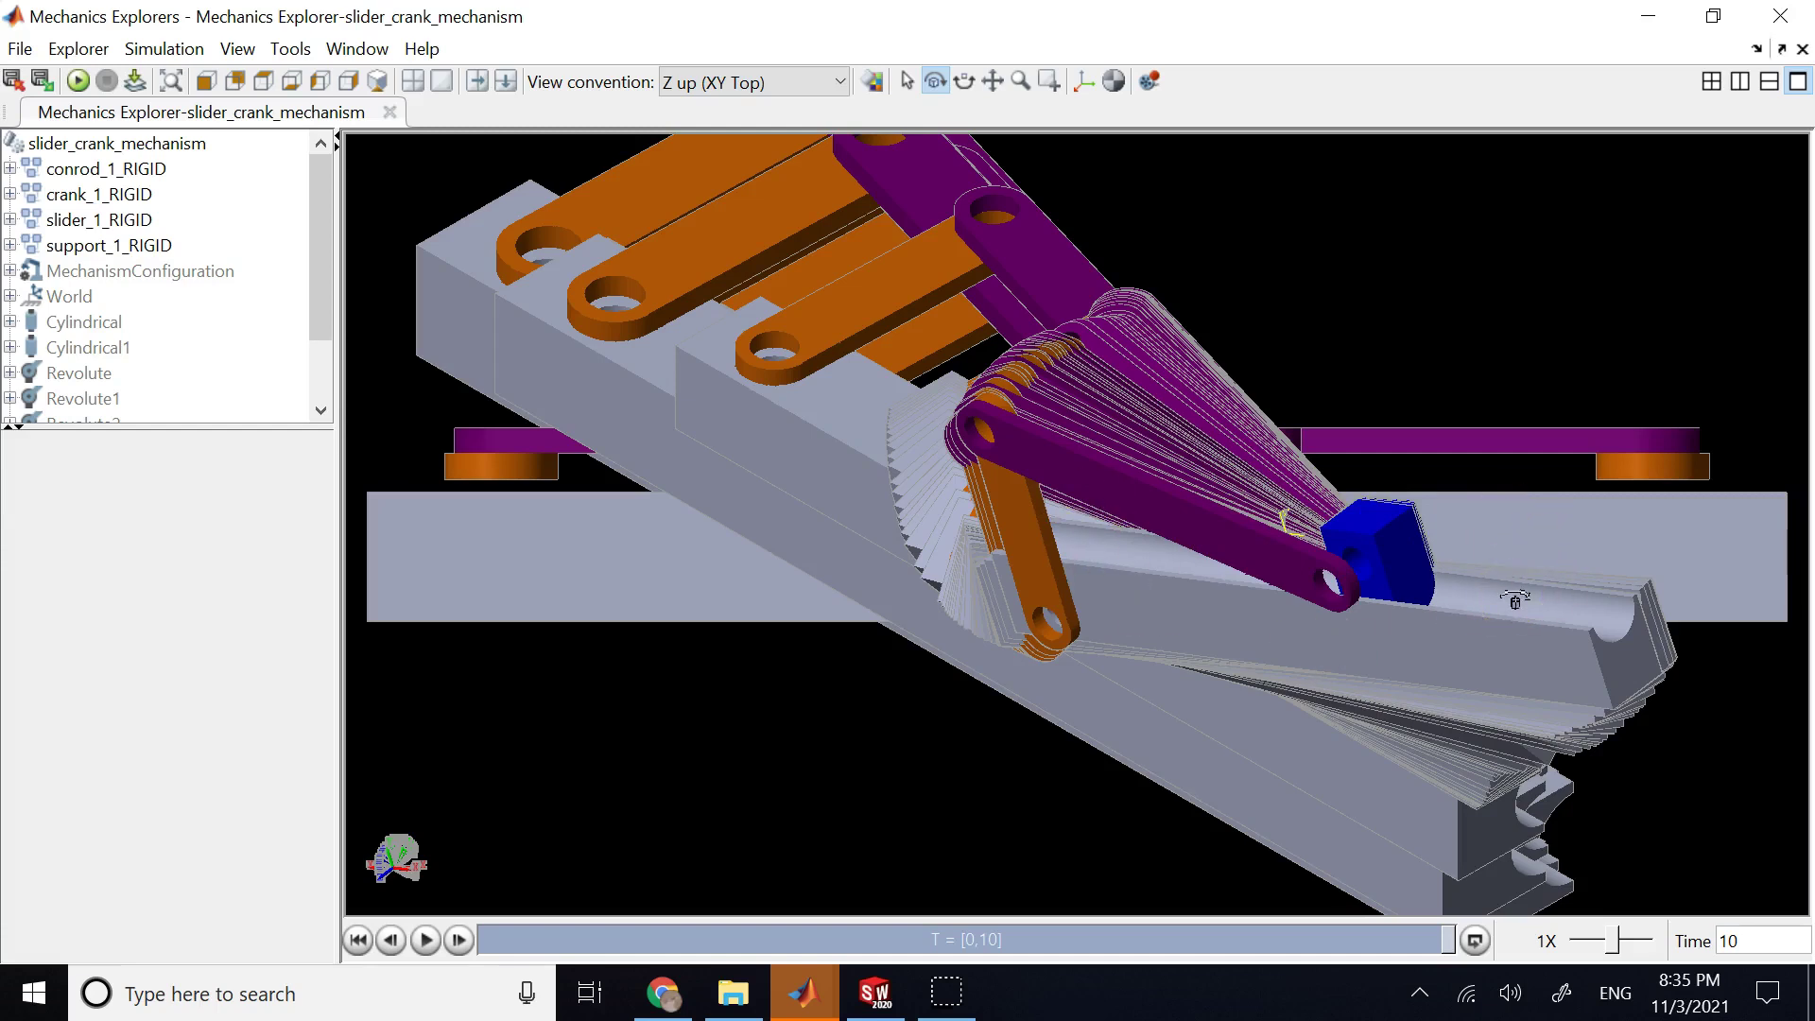
# - Switch to SOLIDWORKS and compare the original slider-crank assembly with the simulated mechanism
pyautogui.click(874, 992)
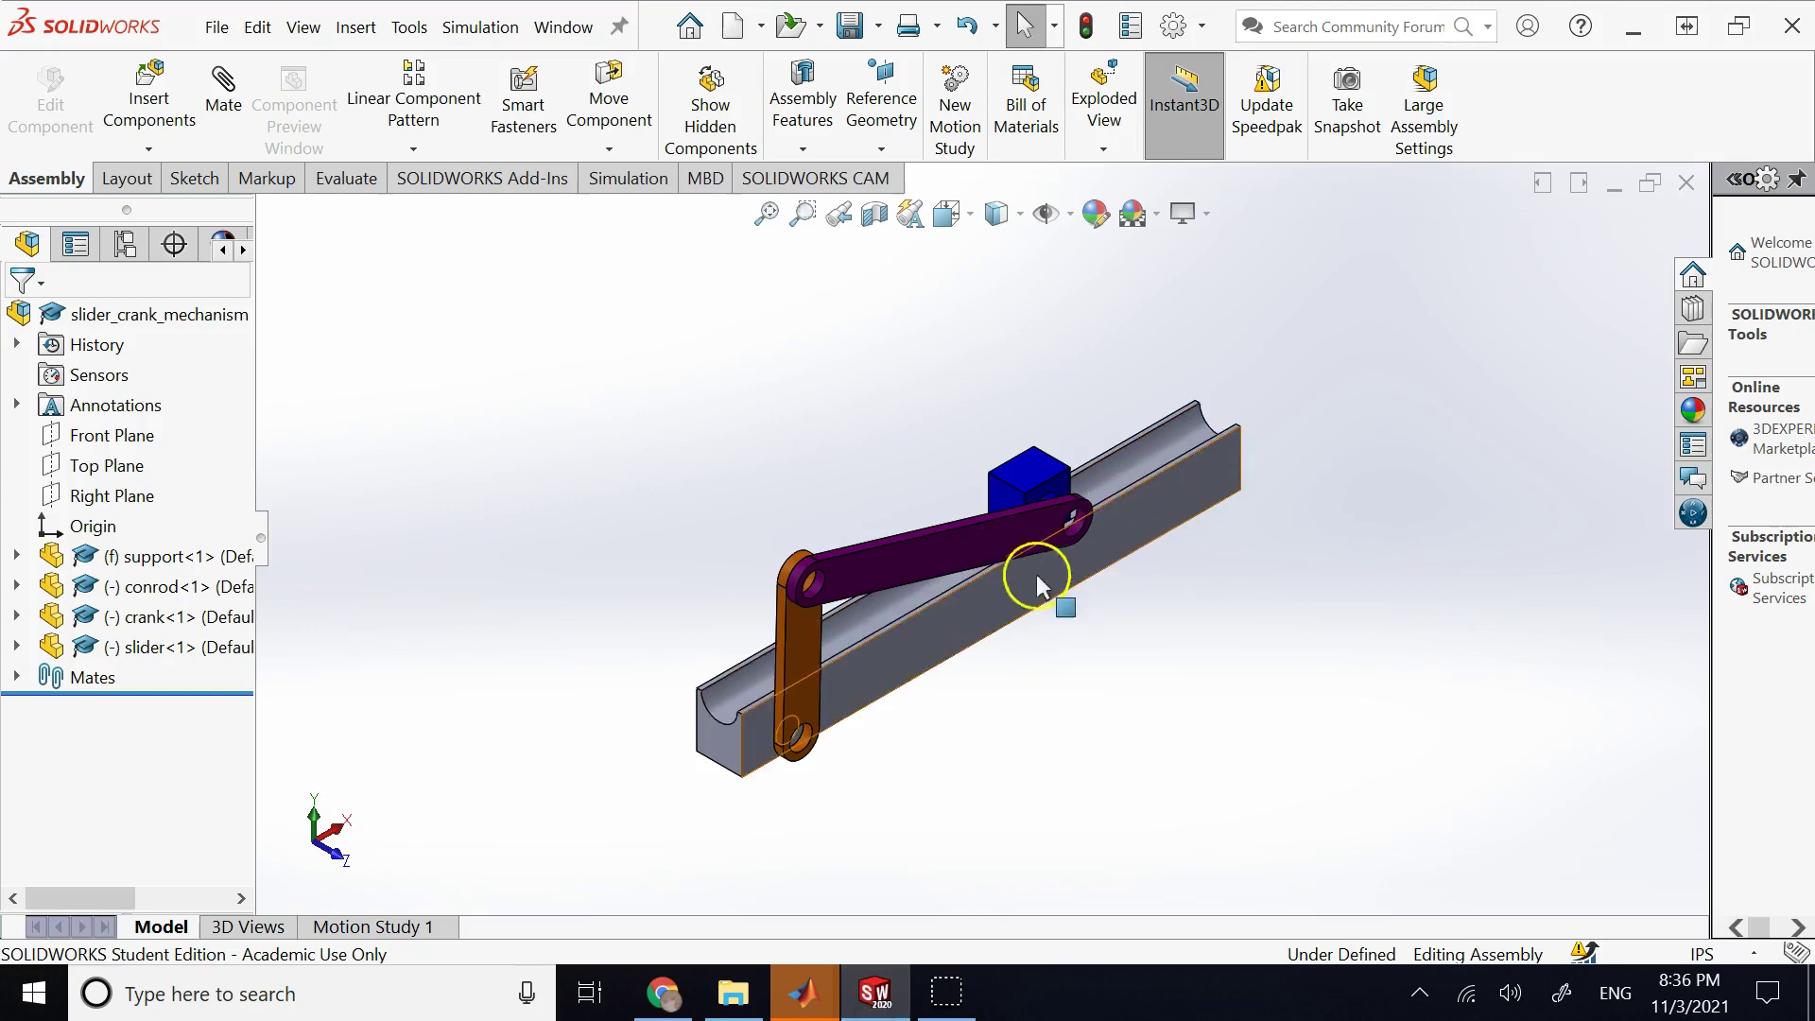
pyautogui.moveTo(1075, 518); pyautogui.dragTo(870, 962)
pyautogui.click(830, 1002)
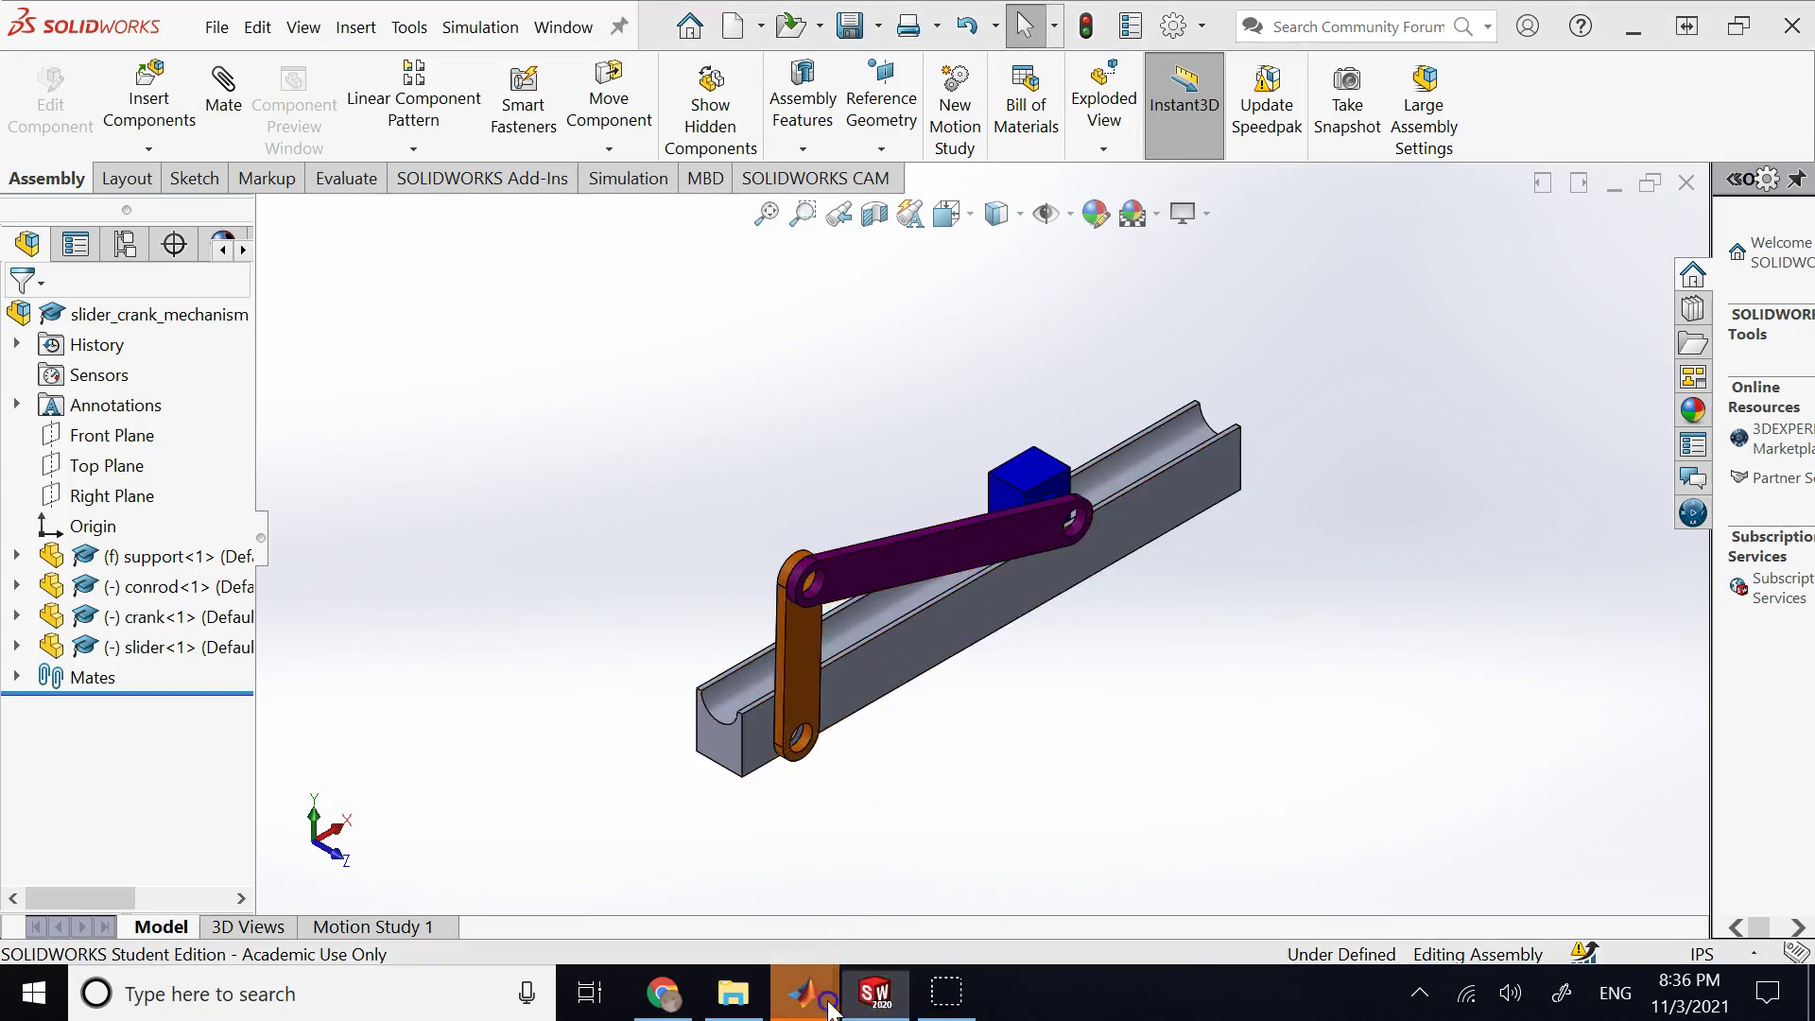
# - View the simulated slider-crank in Mechanics Explorer, then return to the original assembly in SOLIDWORKS to compare them
pyautogui.click(1281, 879)
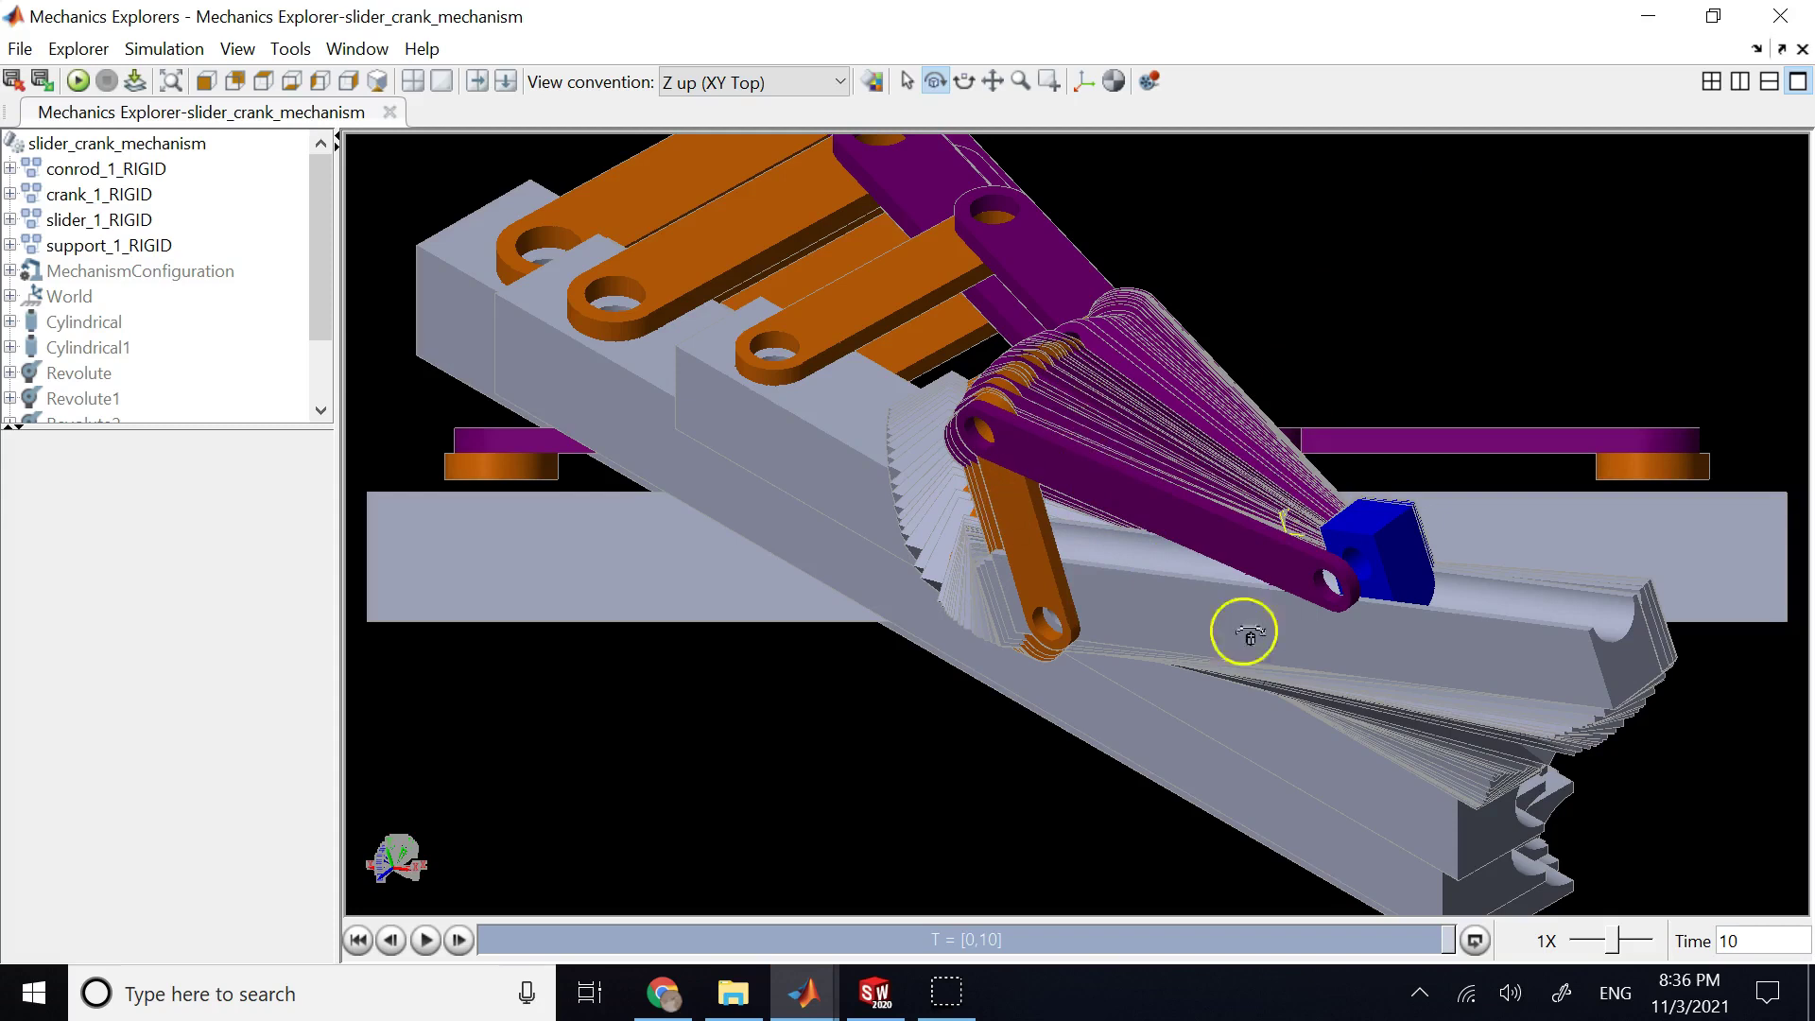
pyautogui.click(878, 992)
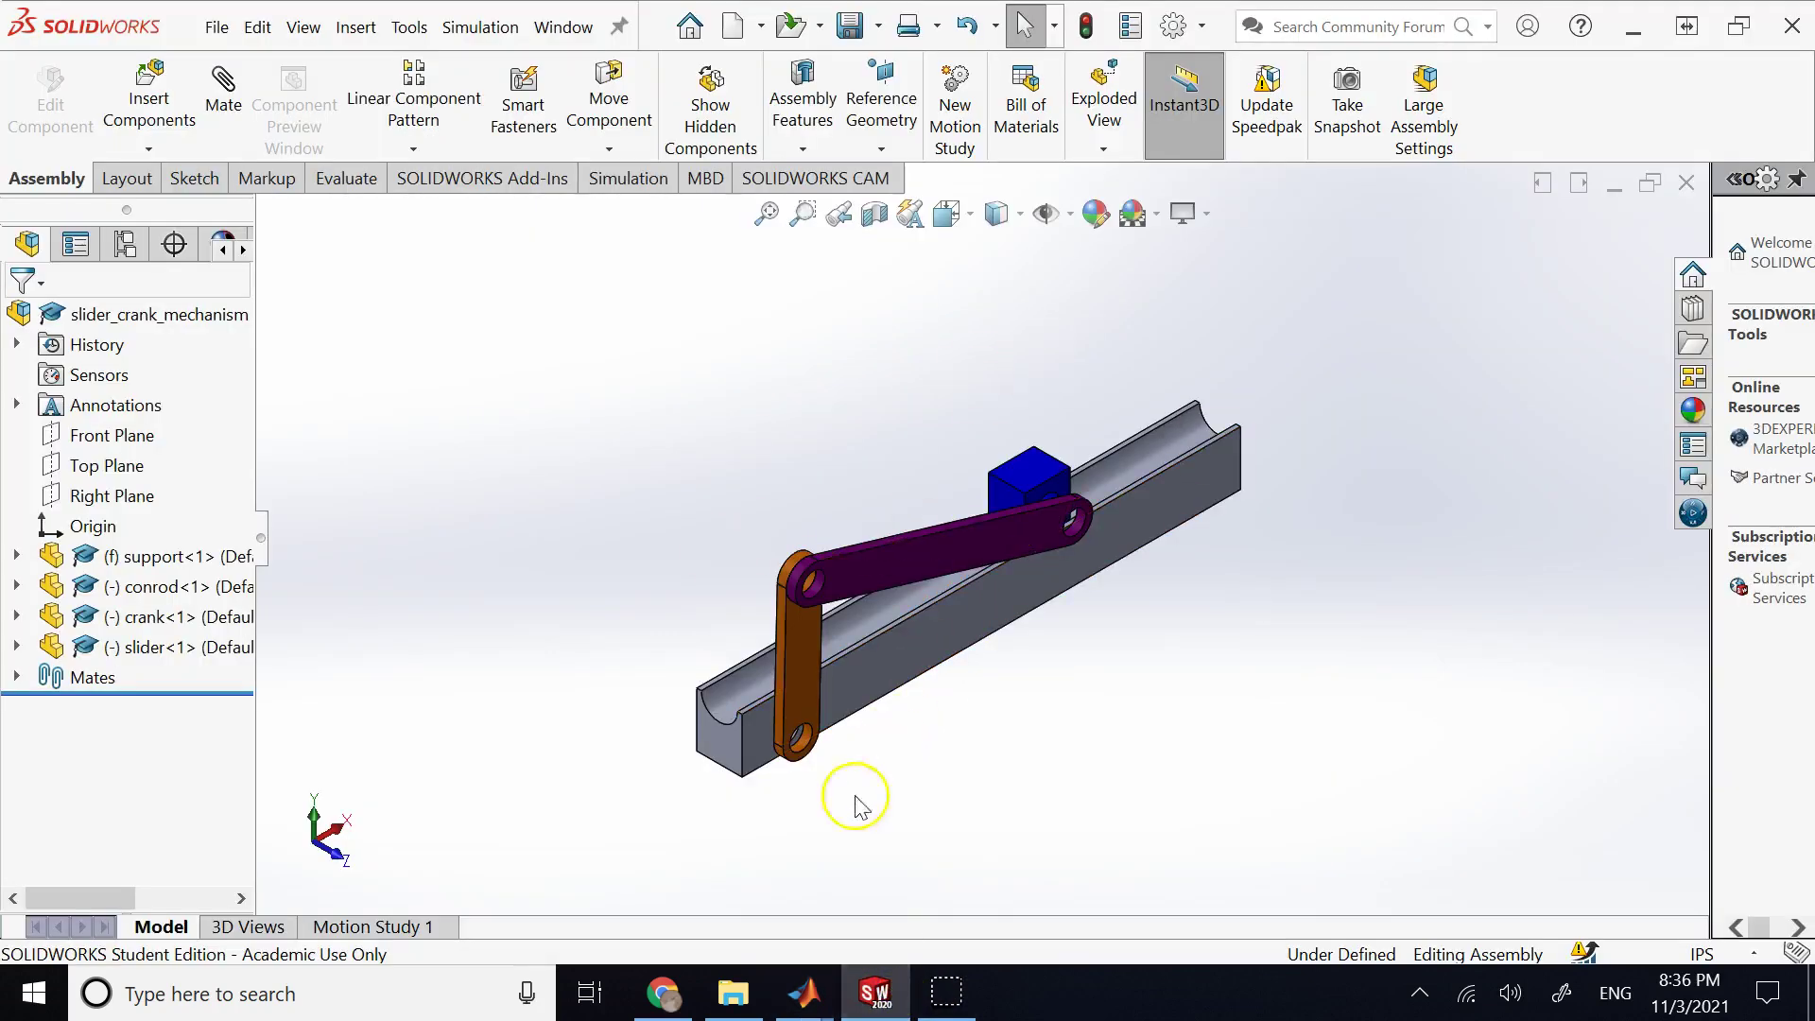
# - Switch to Chrome and review the MathWorks help pages on installing and enabling the Simscape Multibody Link plugin and importing CAD models
pyautogui.click(662, 991)
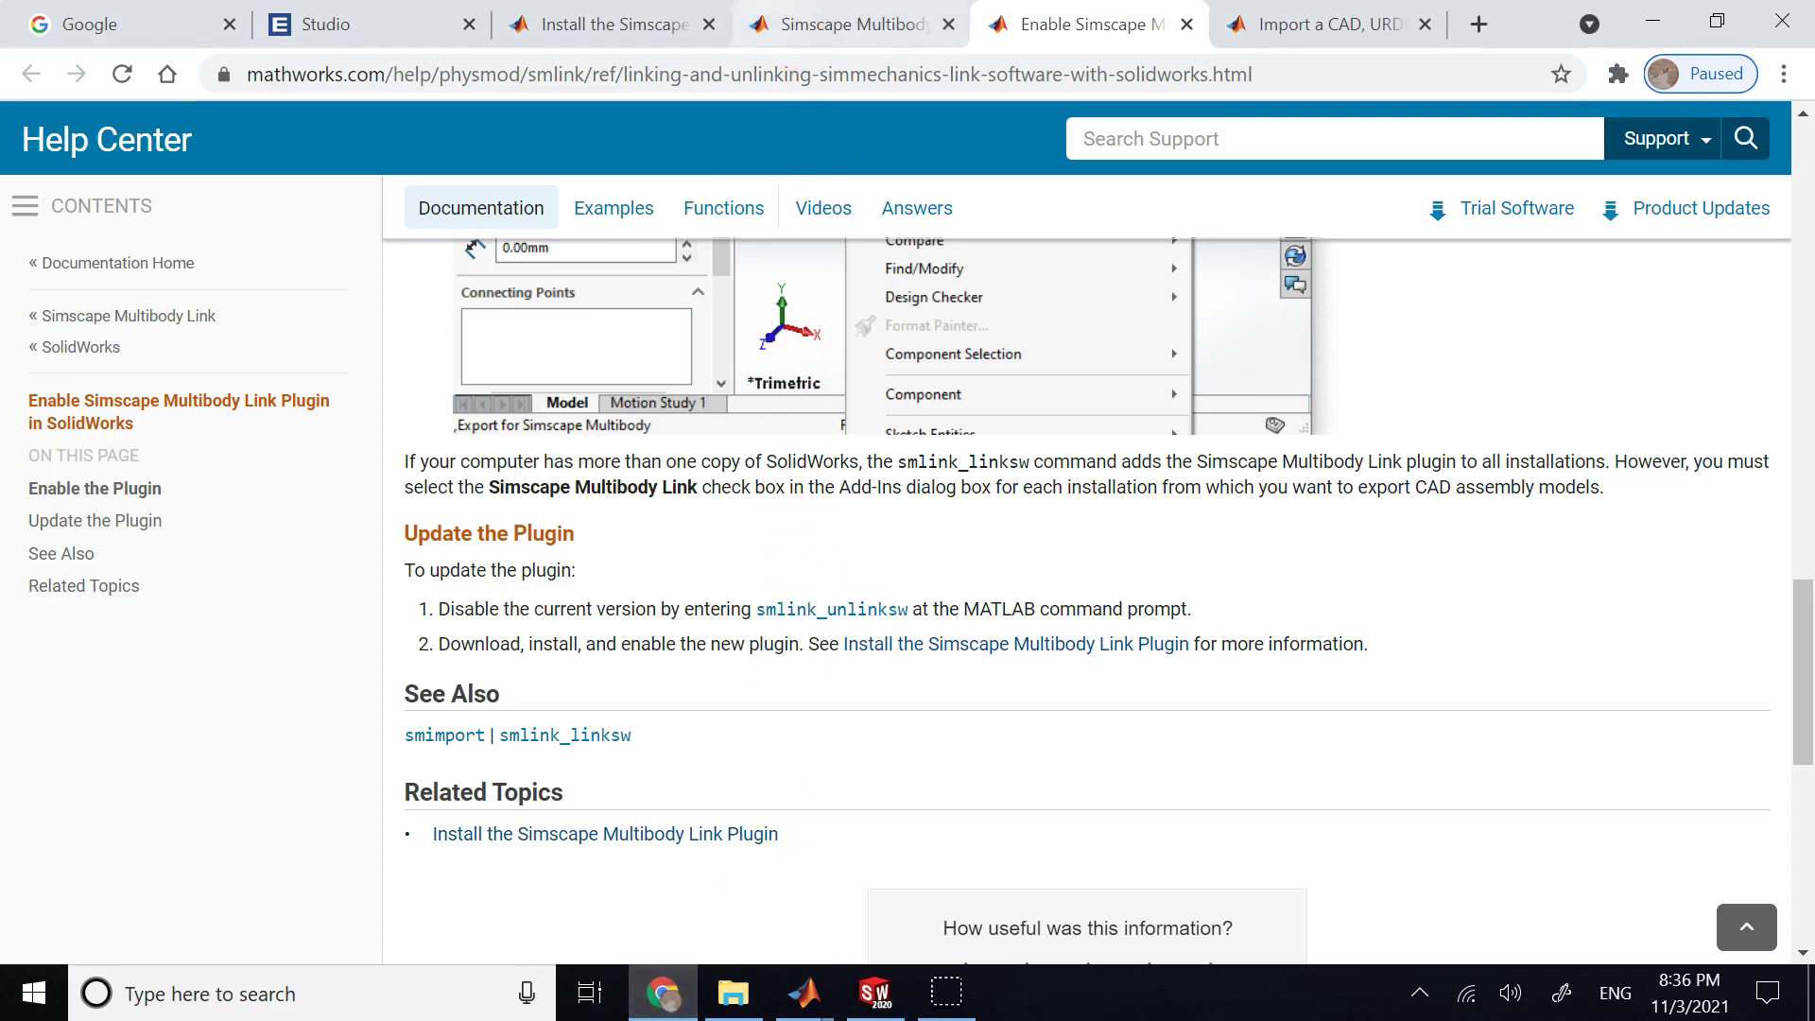
pyautogui.click(605, 25)
pyautogui.scroll(15, 762, 356)
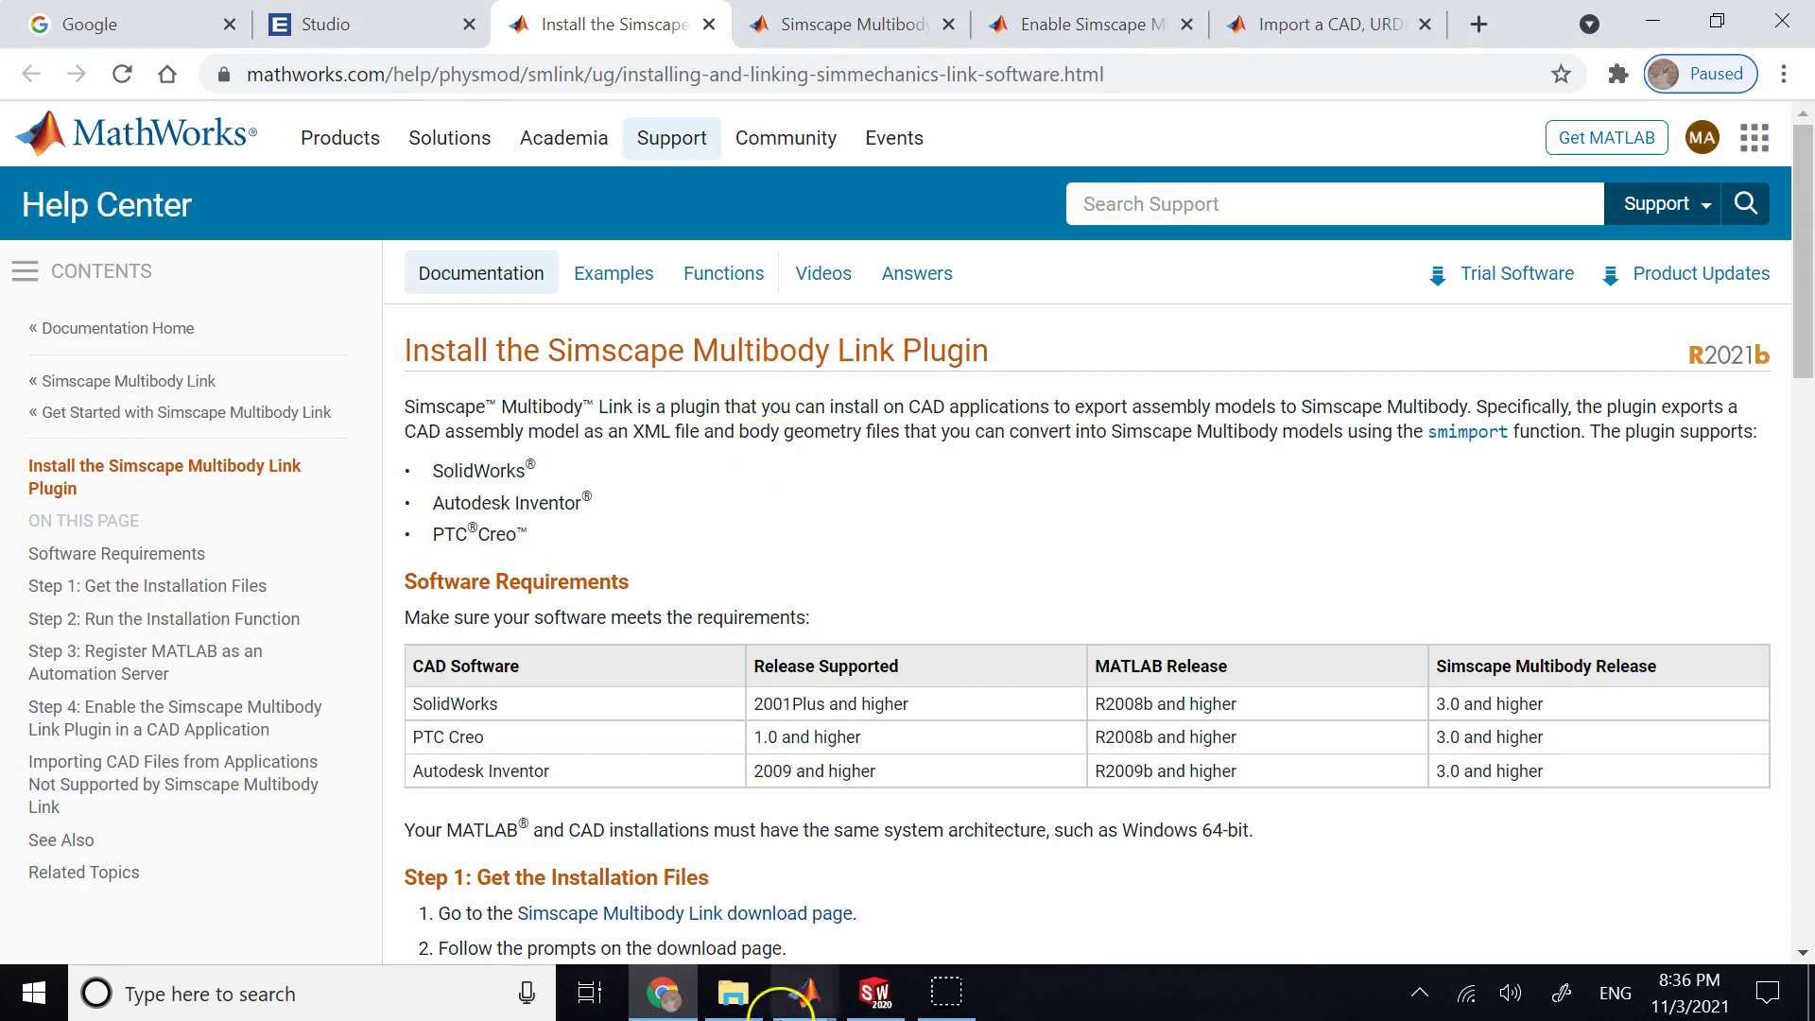
pyautogui.click(870, 992)
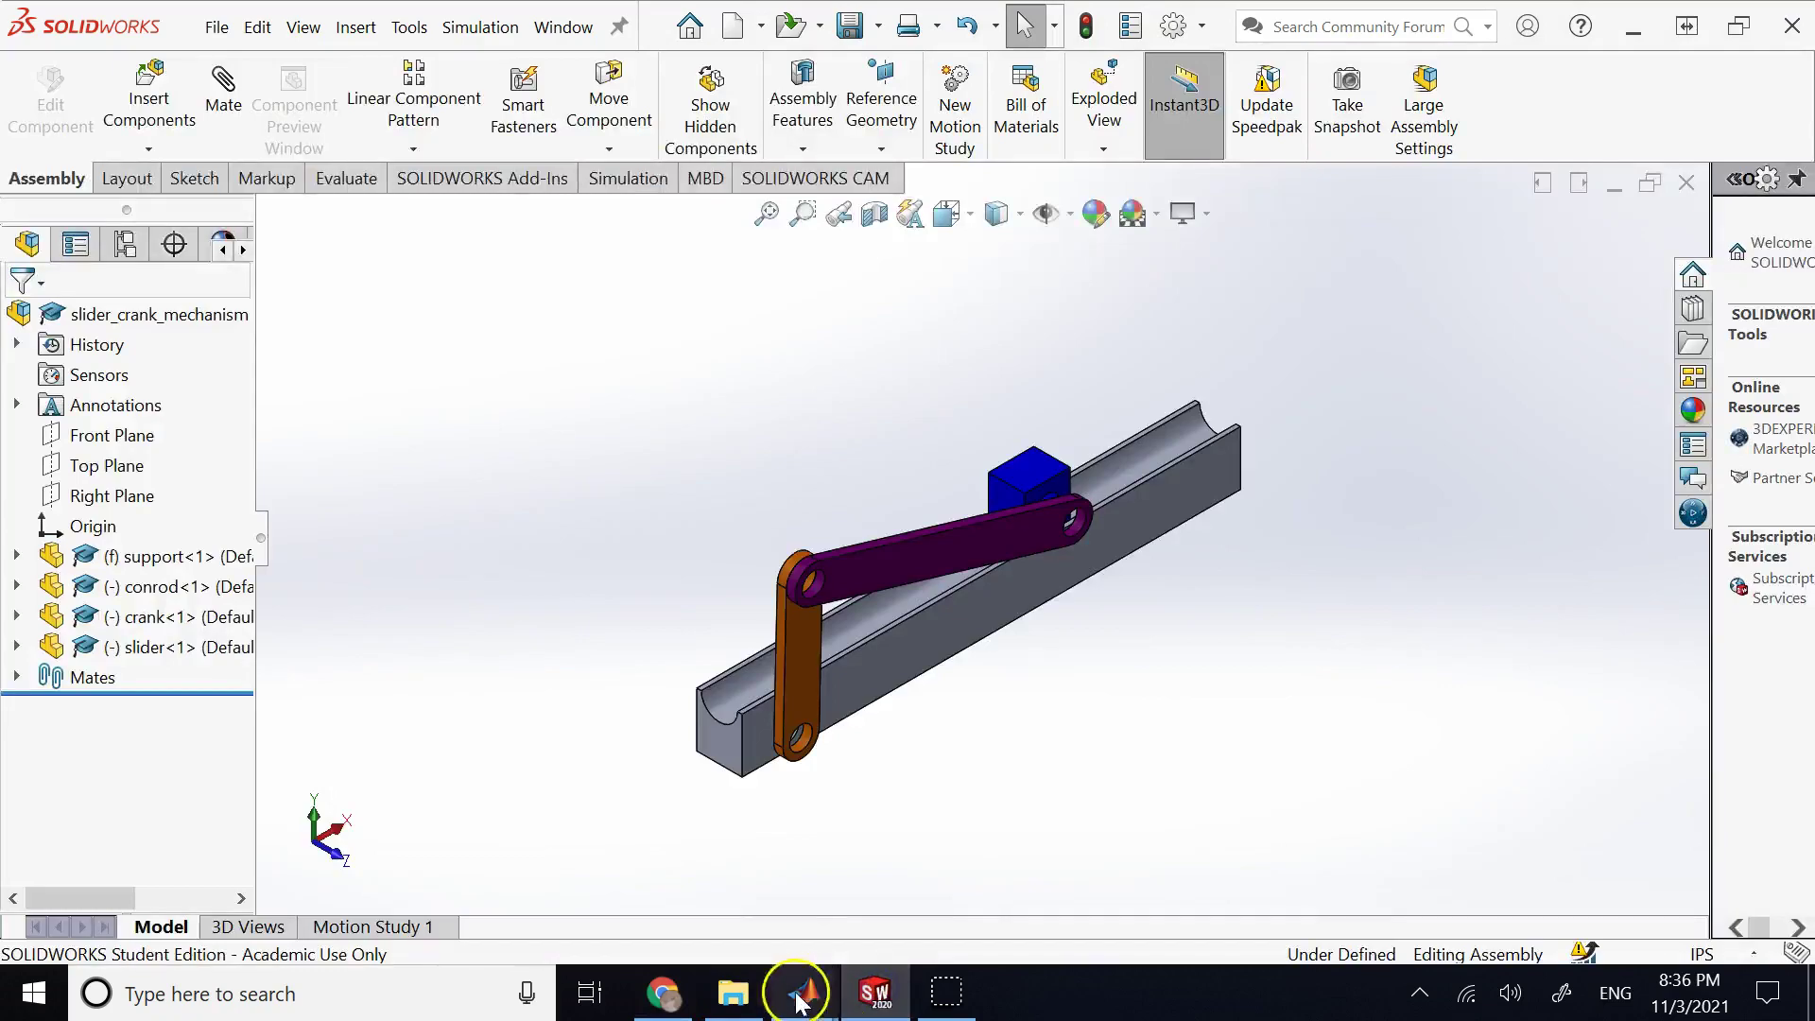
pyautogui.click(662, 993)
pyautogui.click(879, 23)
pyautogui.click(1052, 13)
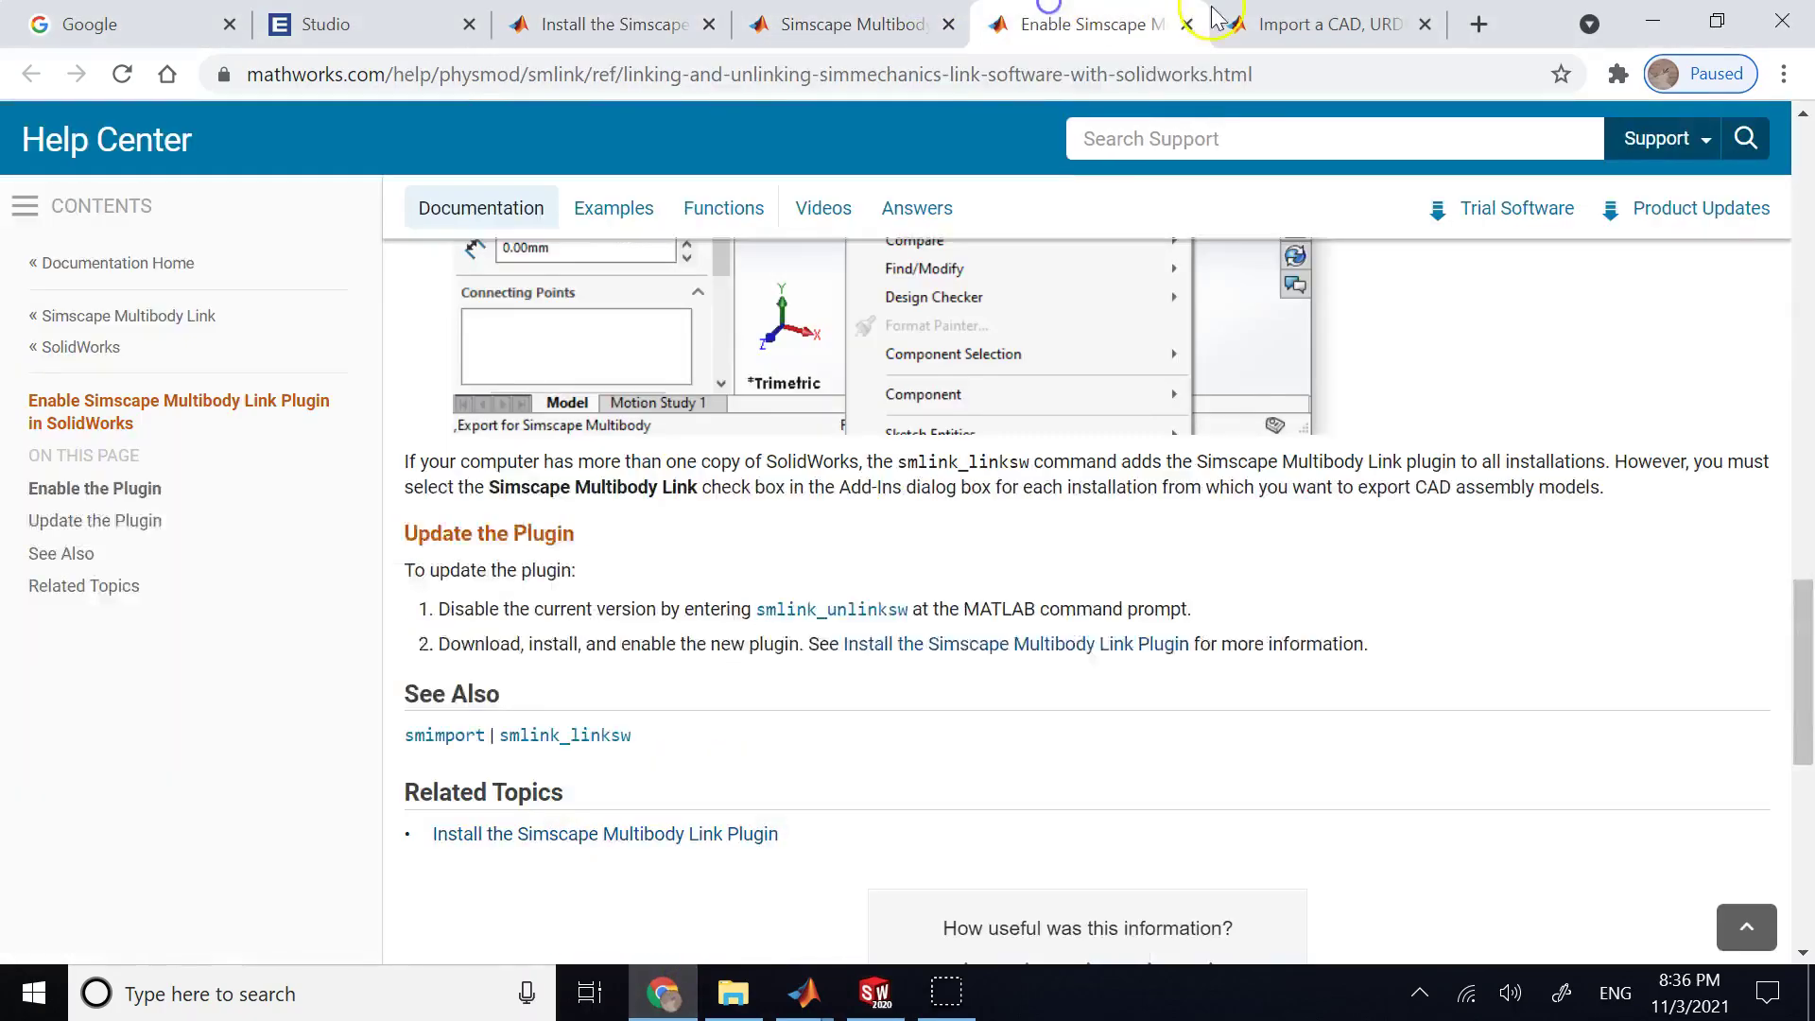
pyautogui.click(1262, 15)
pyautogui.click(649, 13)
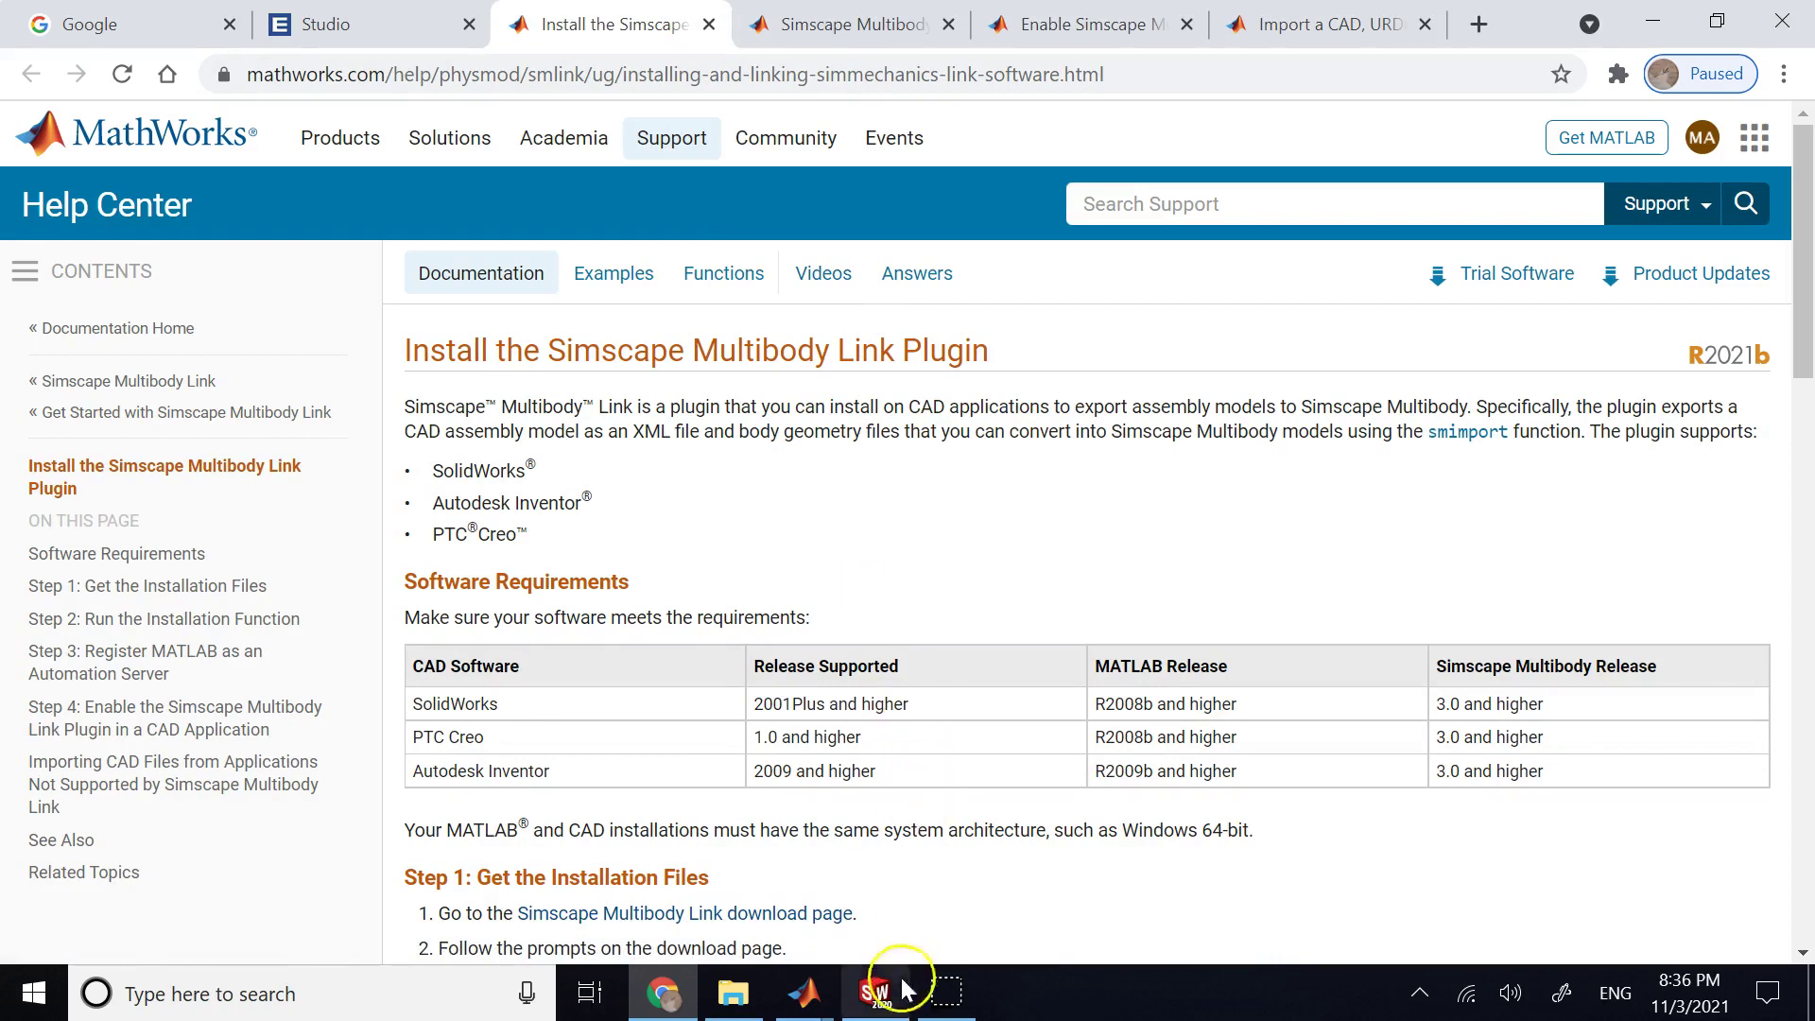
pyautogui.click(889, 1006)
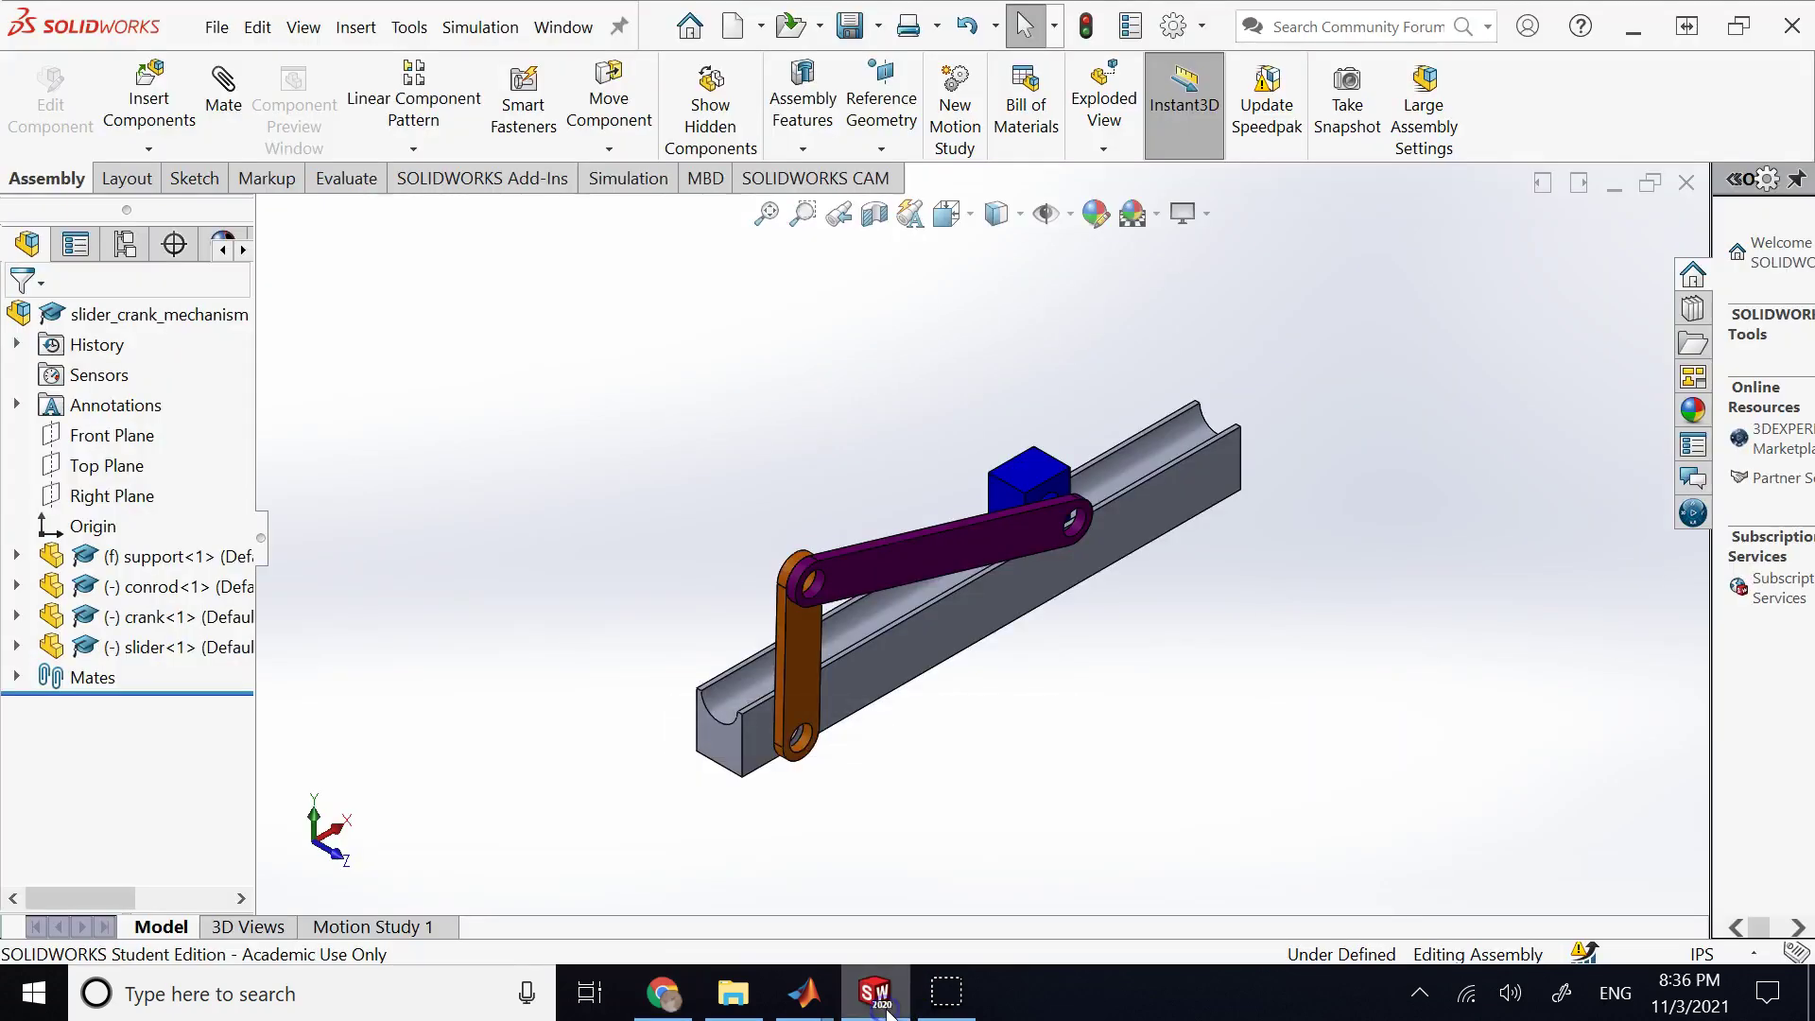
pyautogui.moveTo(948, 1007)
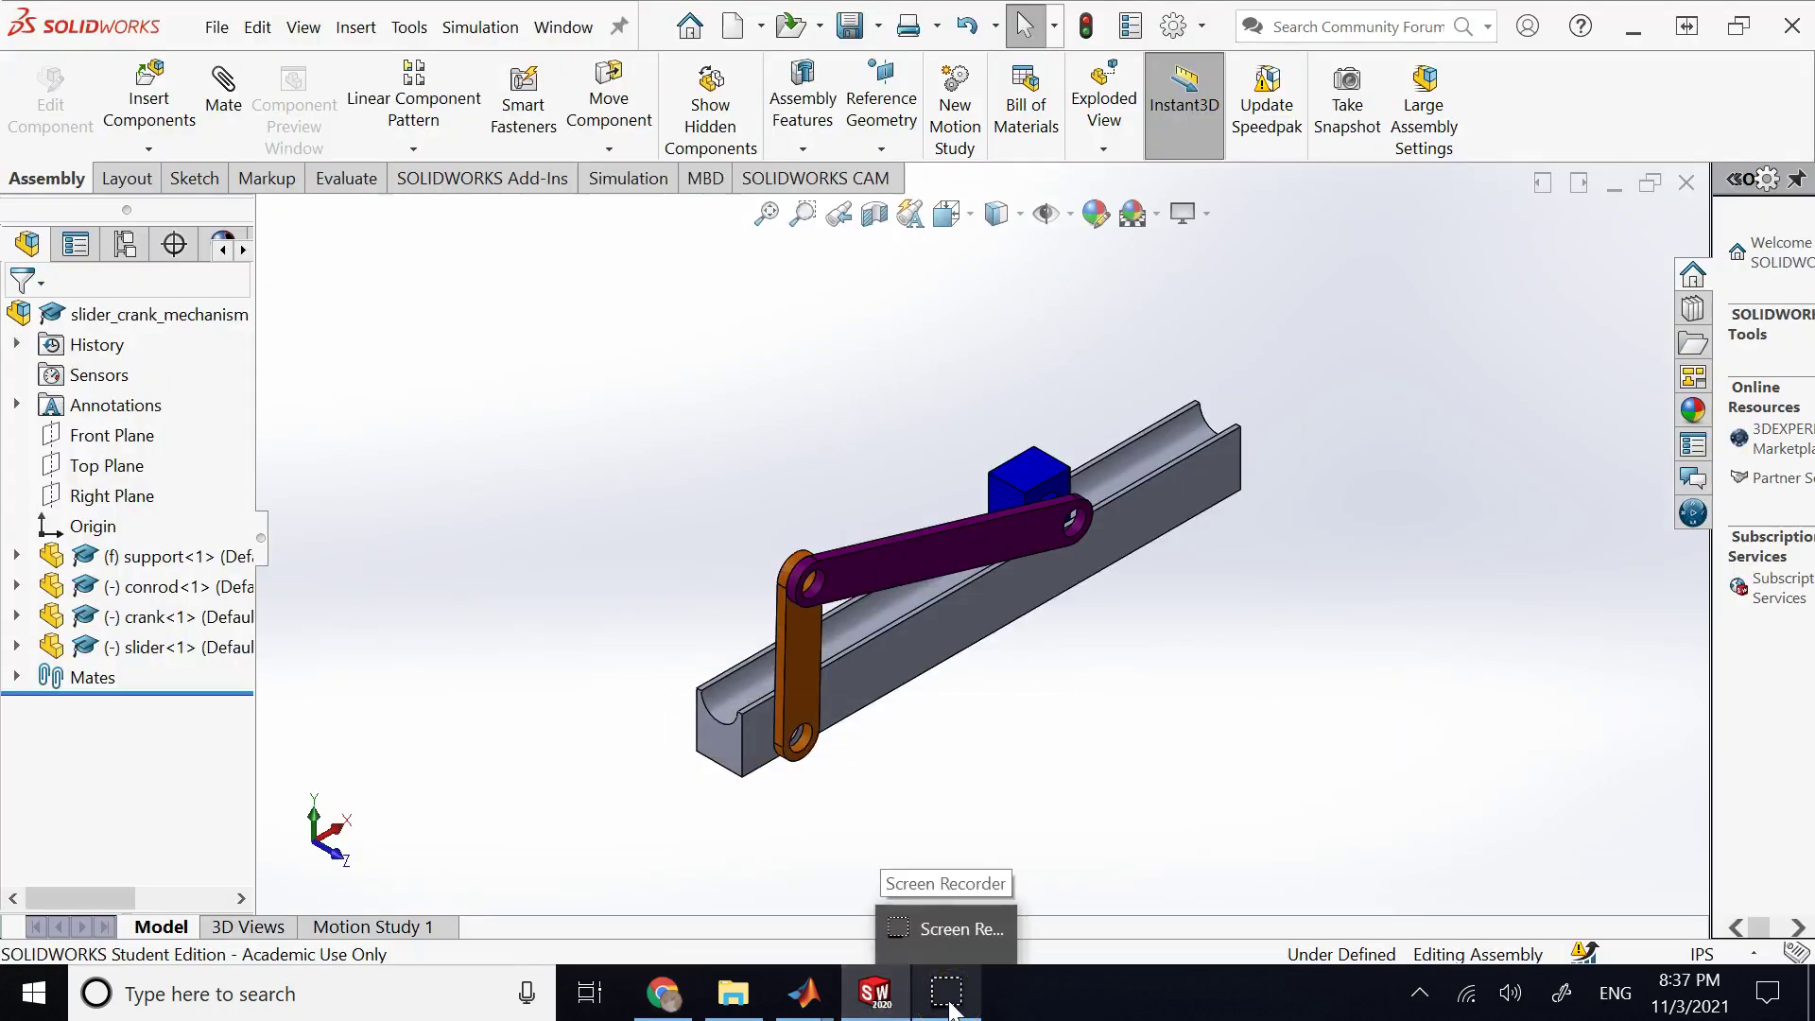
pyautogui.click(948, 1008)
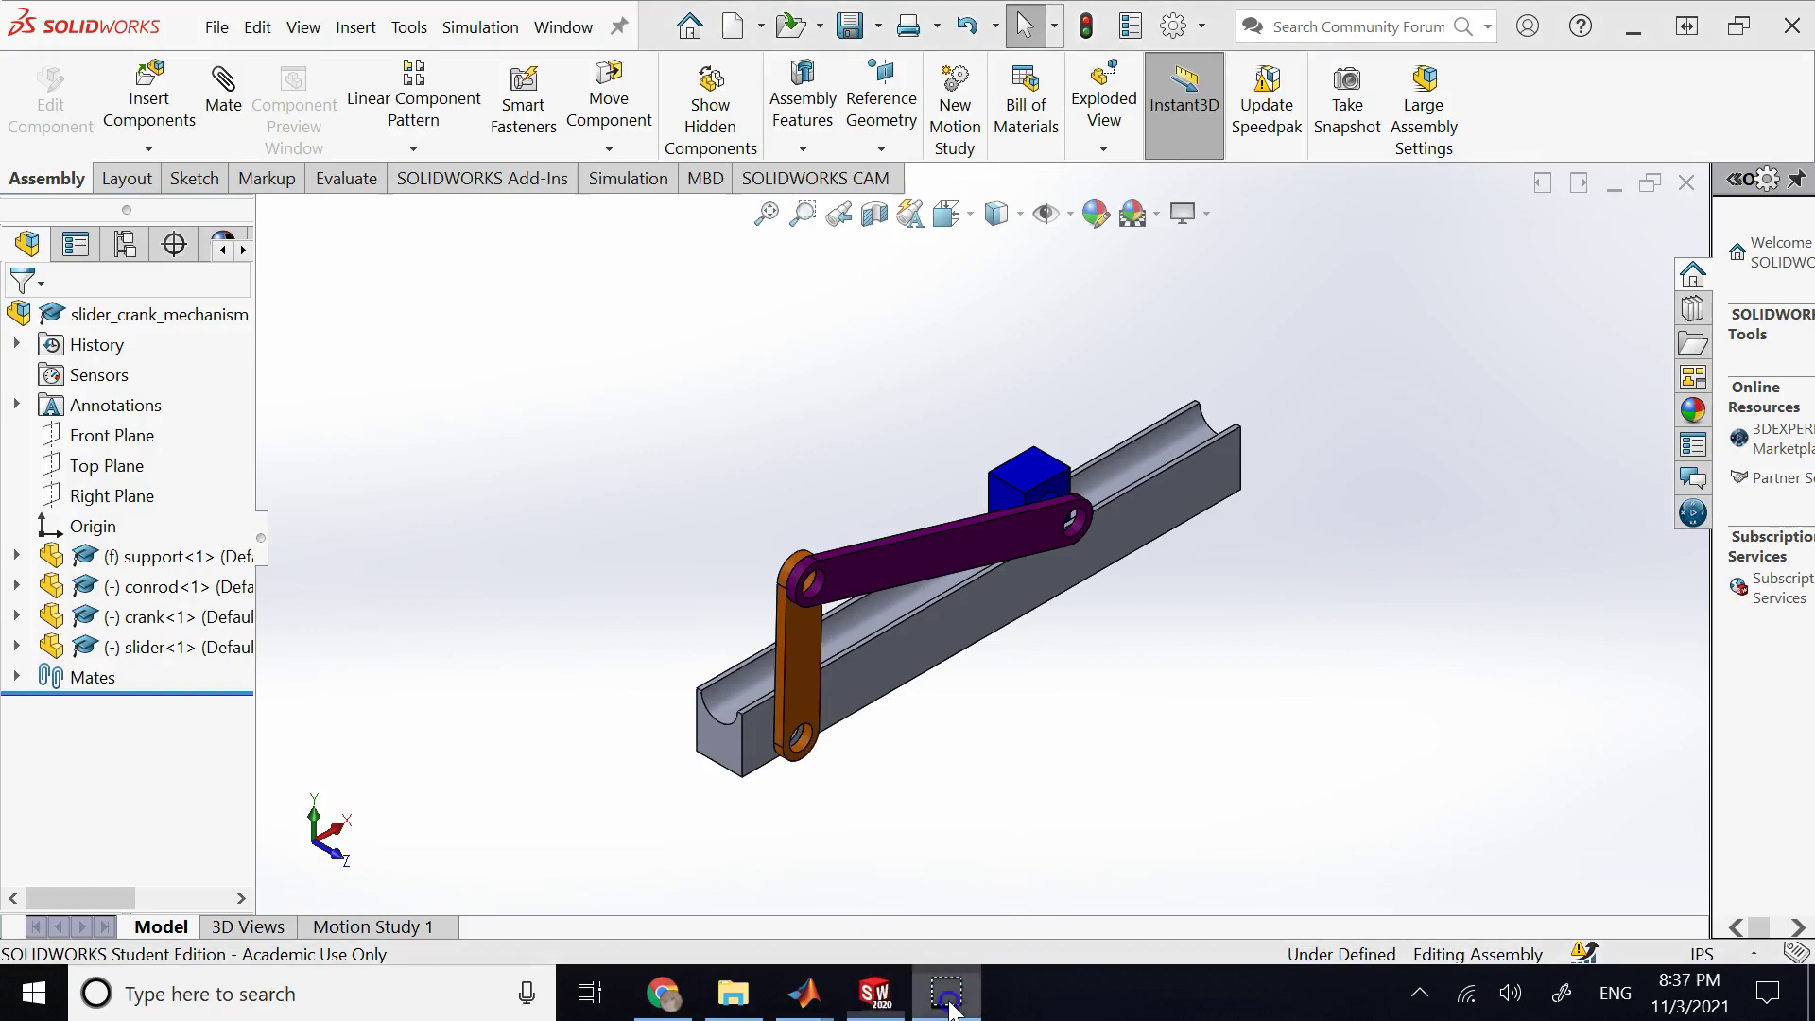